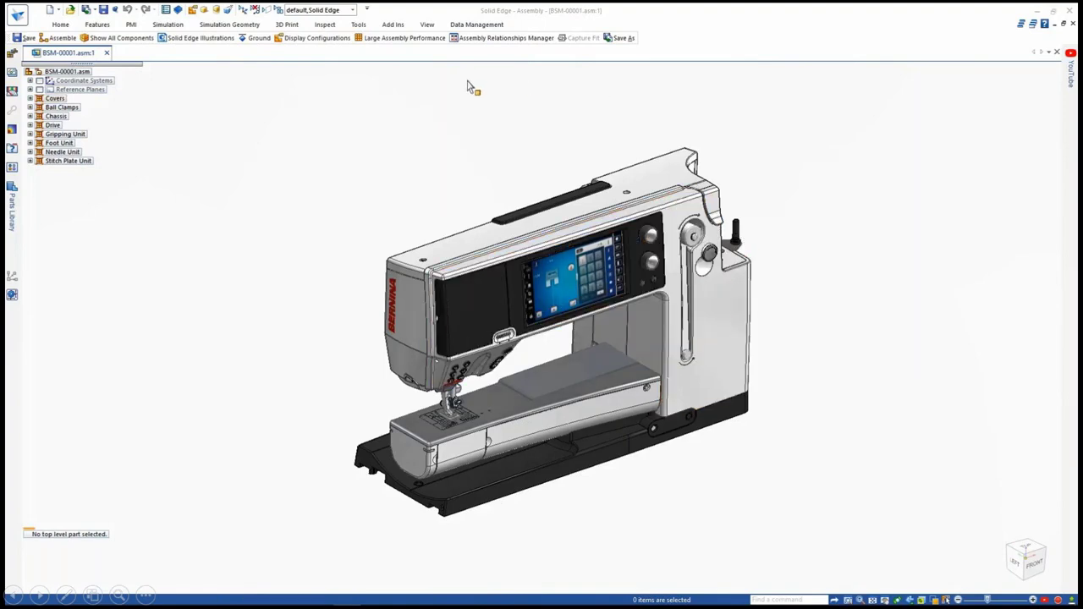
Step: Switch to Solid Edge 3D Publishing and create a document from the Work Instructions HD template using the BSM-00001_B.qsm model
{"action": "left_click", "coordinate": [371, 25]}
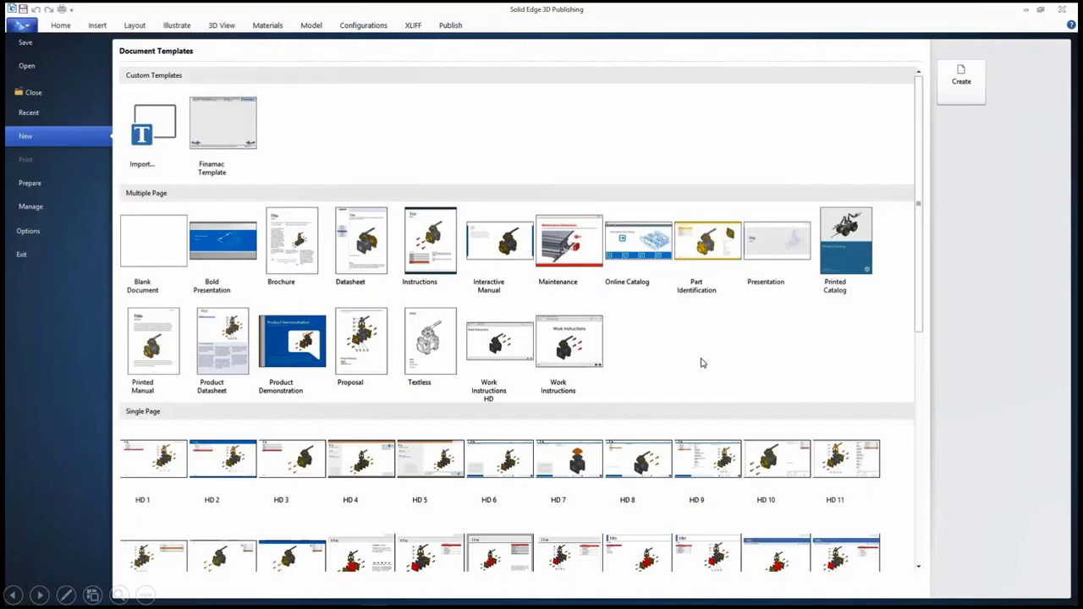
{"action": "double_click", "coordinate": [499, 345]}
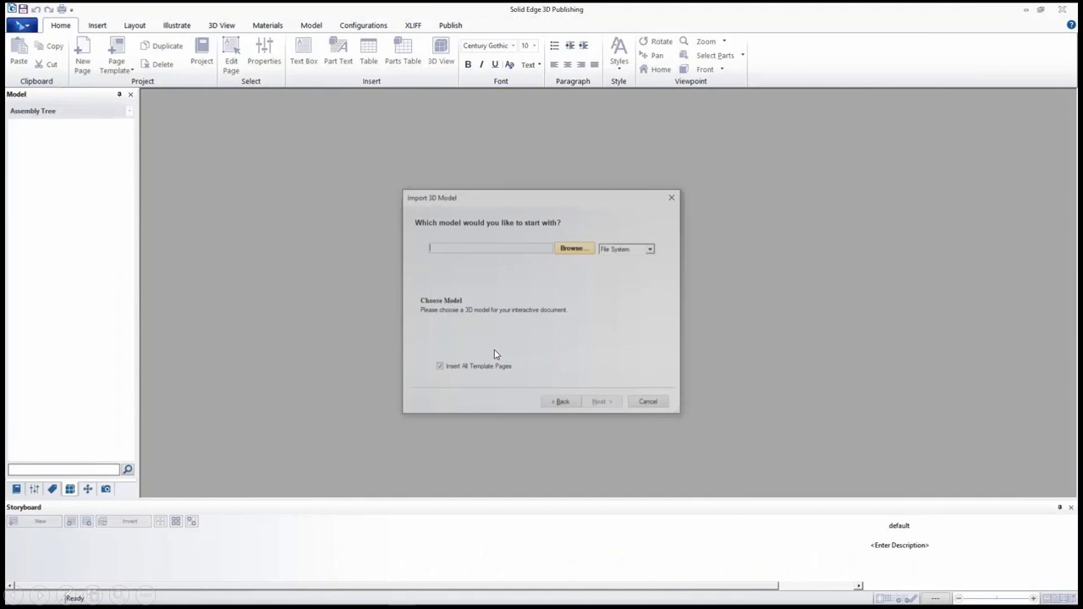
{"action": "left_click", "coordinate": [576, 247]}
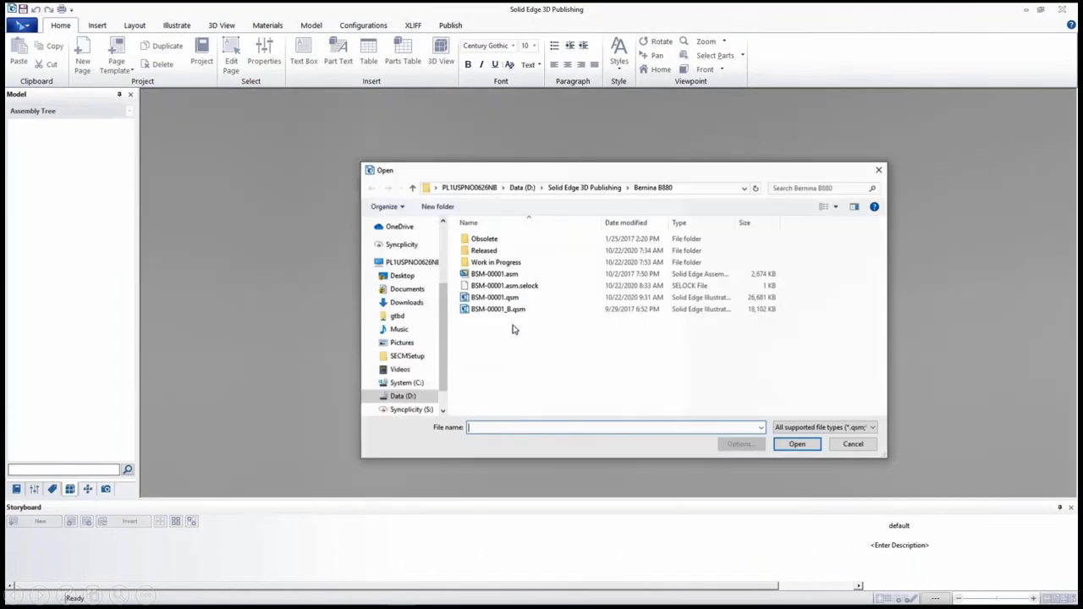
{"action": "double_click", "coordinate": [506, 309]}
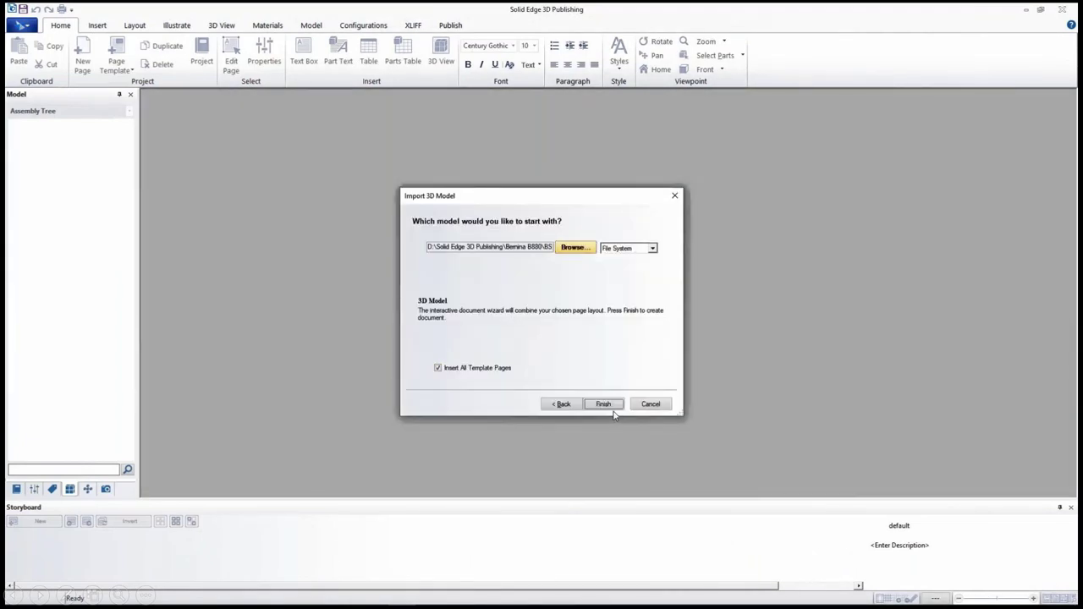
{"action": "left_click", "coordinate": [613, 409]}
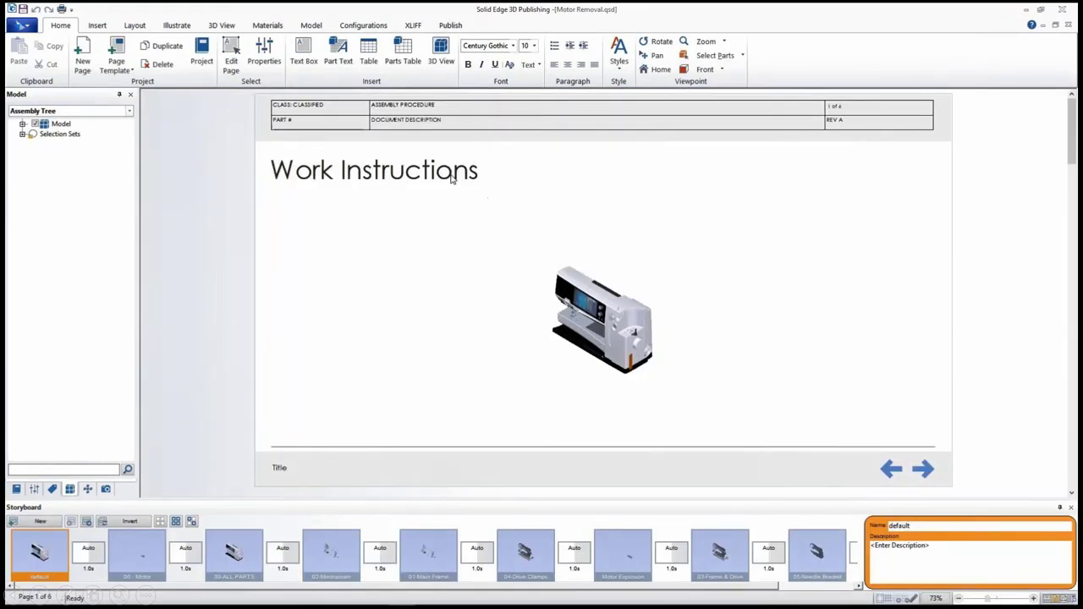
Step: Replace the first page's "Work Instructions" title with "Motor Removal" and leave page editing
{"action": "double_click", "coordinate": [454, 175]}
{"action": "left_click_drag", "start_coordinate": [479, 170], "coordinate": [266, 179]}
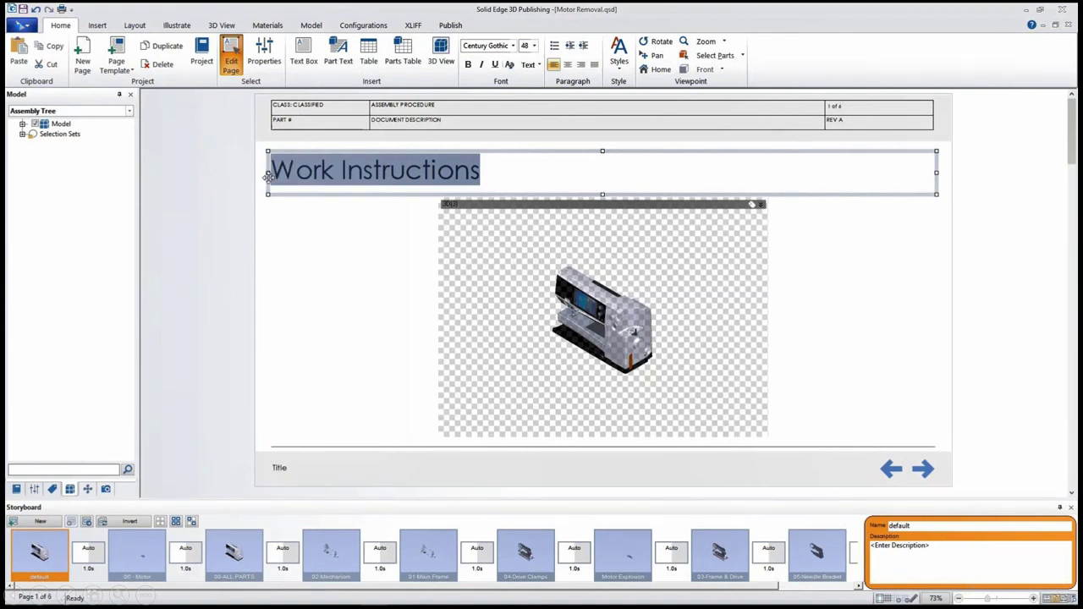
{"action": "type", "text": "Motor R"}
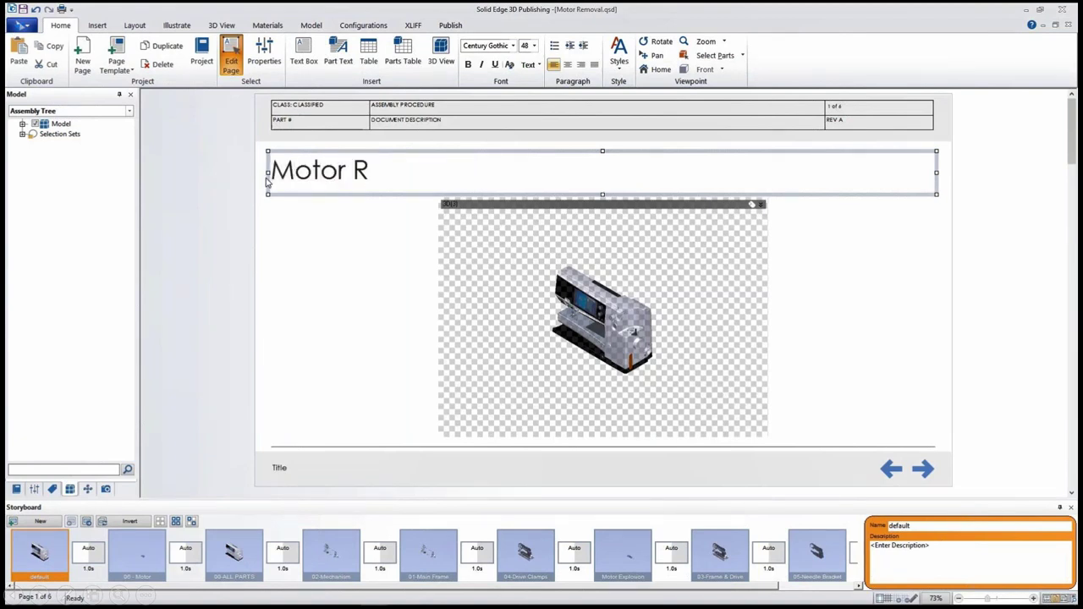
{"action": "type", "text": "emoval"}
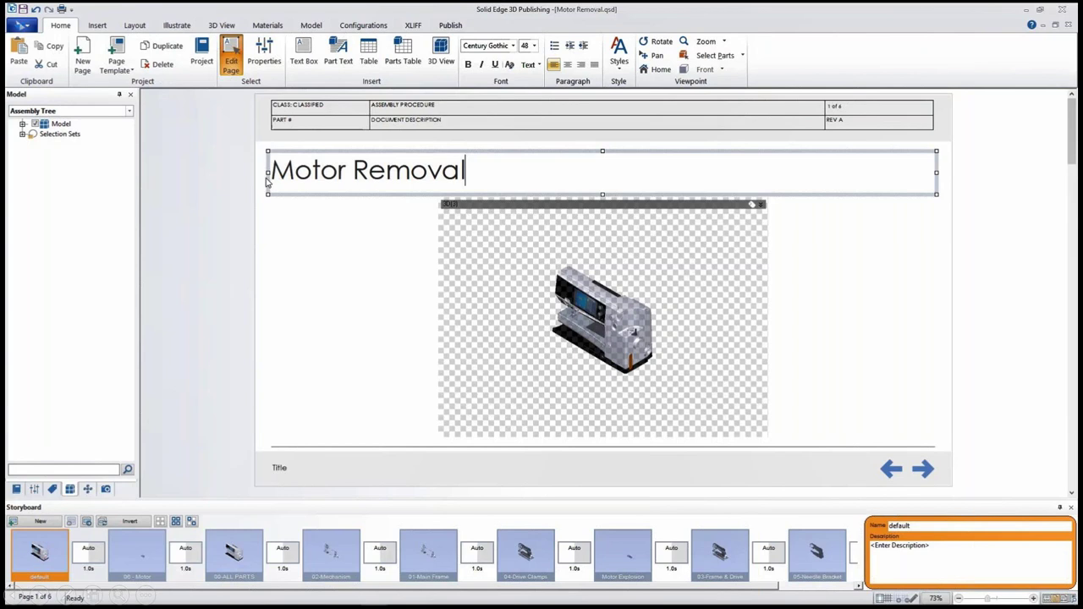
{"action": "left_click", "coordinate": [231, 61]}
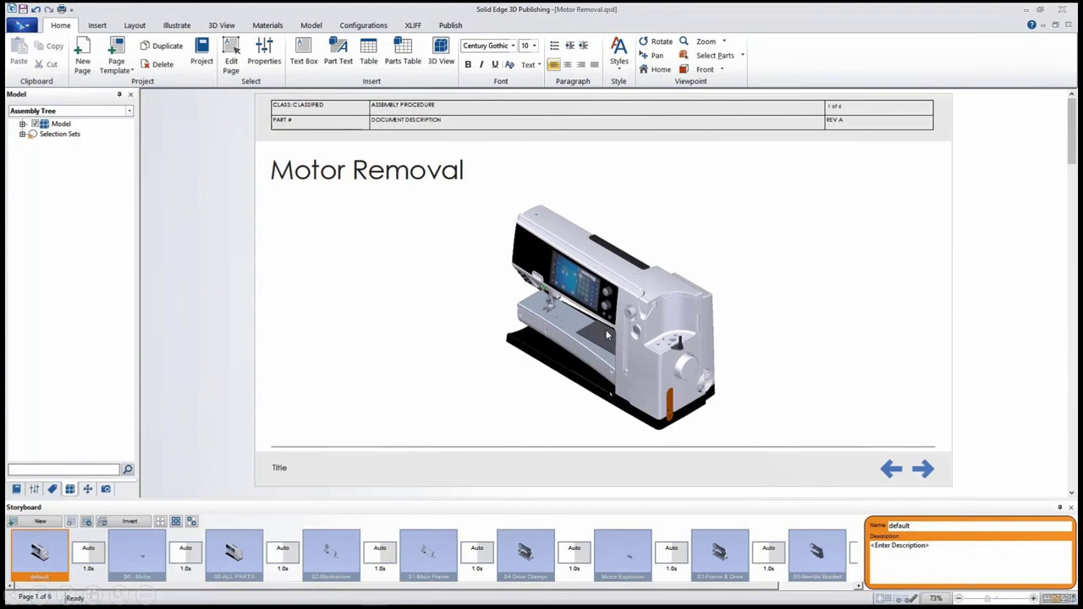
Step: Create a new storyboard named "Cover Page"
{"action": "left_click", "coordinate": [173, 26]}
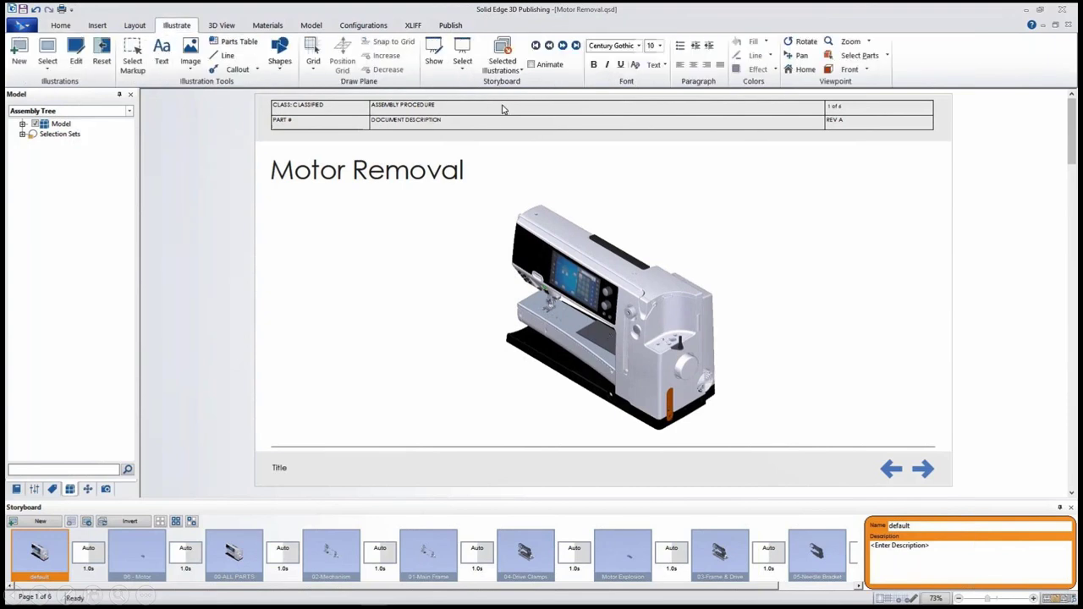
{"action": "left_click", "coordinate": [462, 53]}
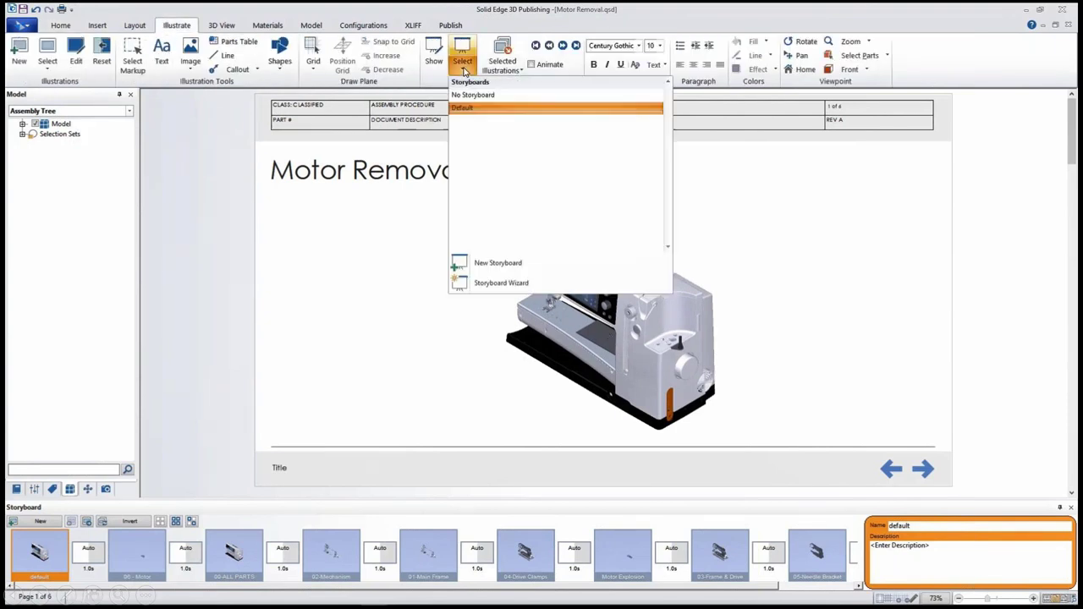
{"action": "left_click", "coordinate": [487, 263]}
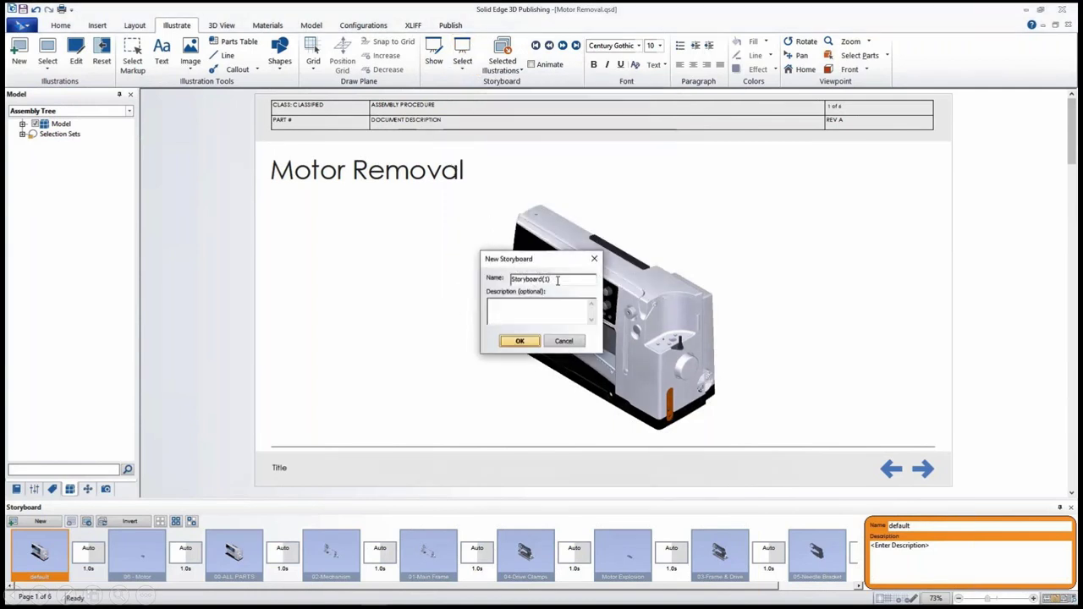
{"action": "left_click_drag", "start_coordinate": [558, 281], "coordinate": [481, 281]}
{"action": "type", "text": "Cover Page"}
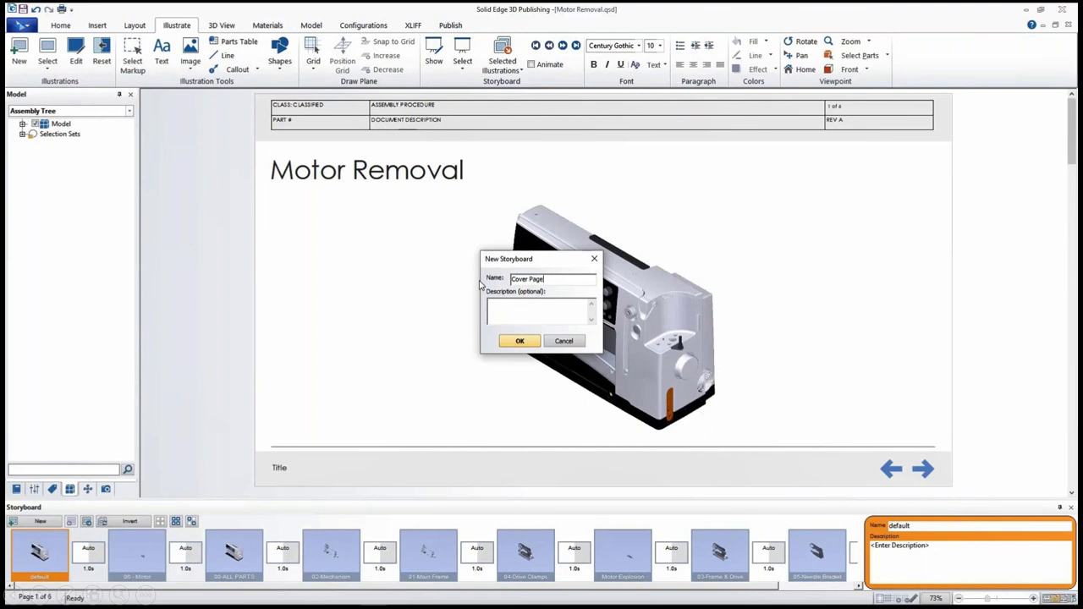
{"action": "left_click", "coordinate": [520, 341]}
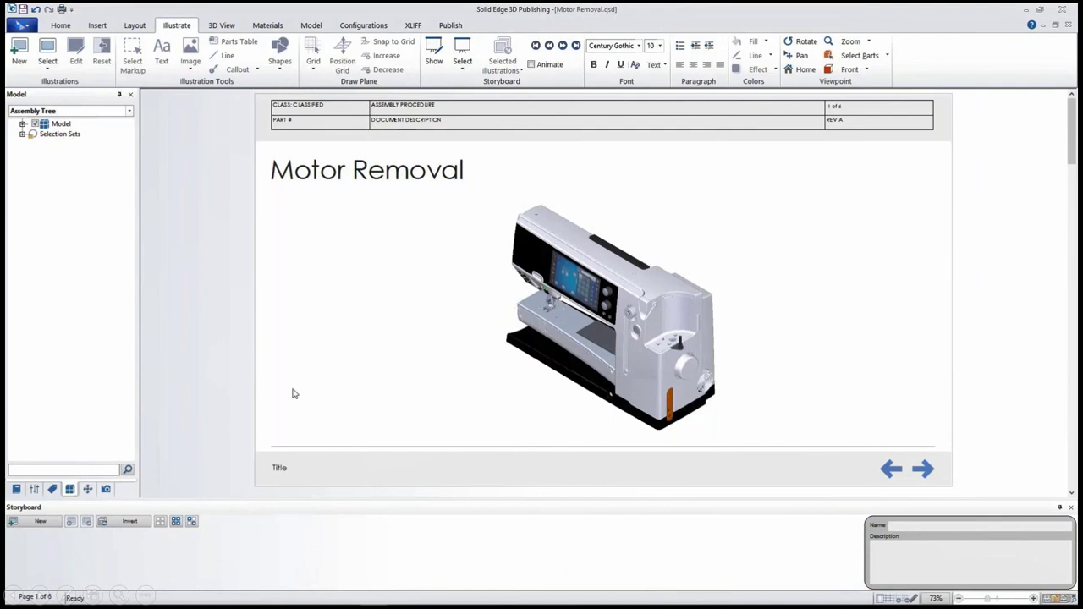
Step: Add a "Power off and Unplug unit" illustration to the storyboard and place the stock lightning-bolt warning triangle over the machine's lower front
{"action": "left_click", "coordinate": [39, 523]}
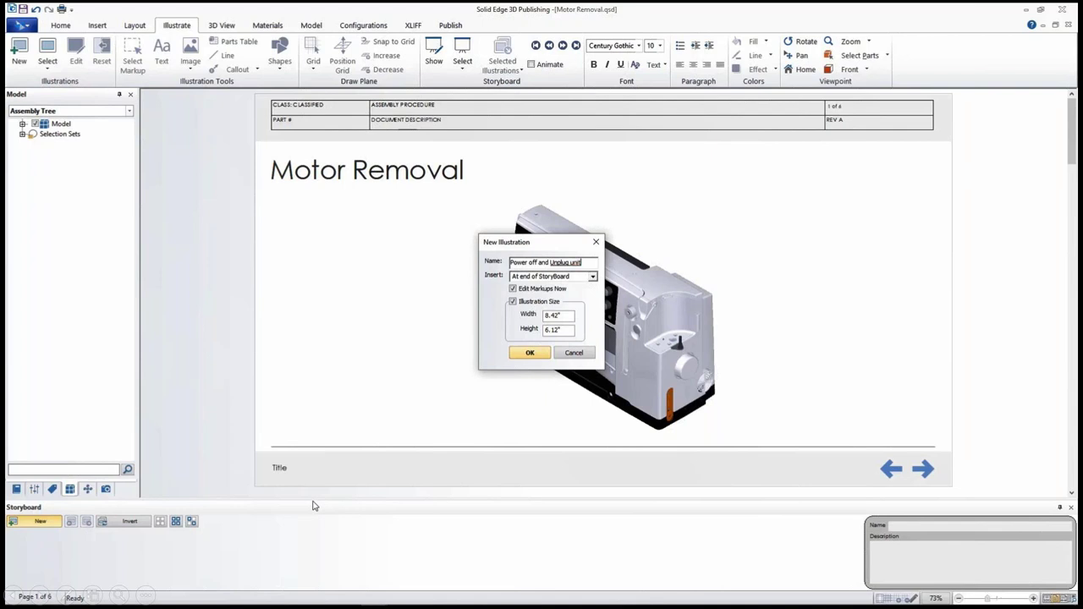
{"action": "left_click", "coordinate": [523, 353]}
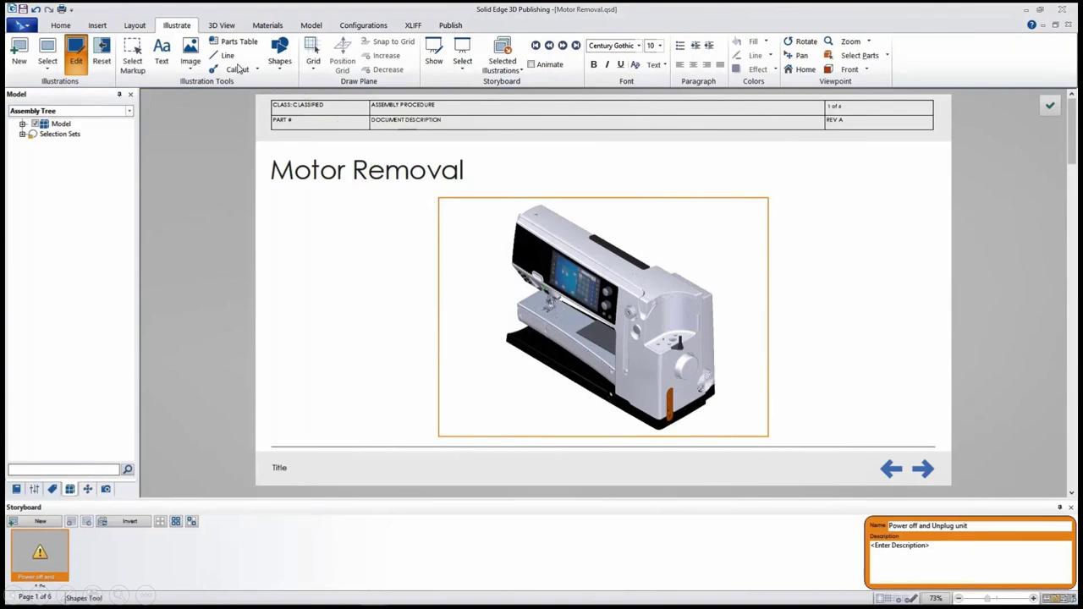
{"action": "left_click", "coordinate": [192, 61]}
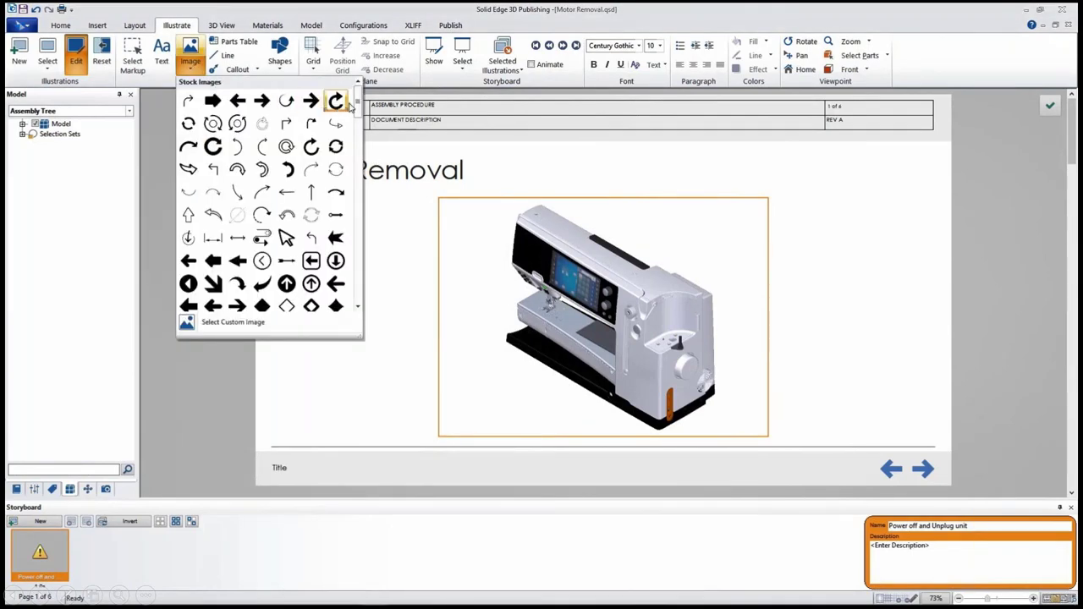
{"action": "left_click_drag", "start_coordinate": [357, 106], "coordinate": [356, 296]}
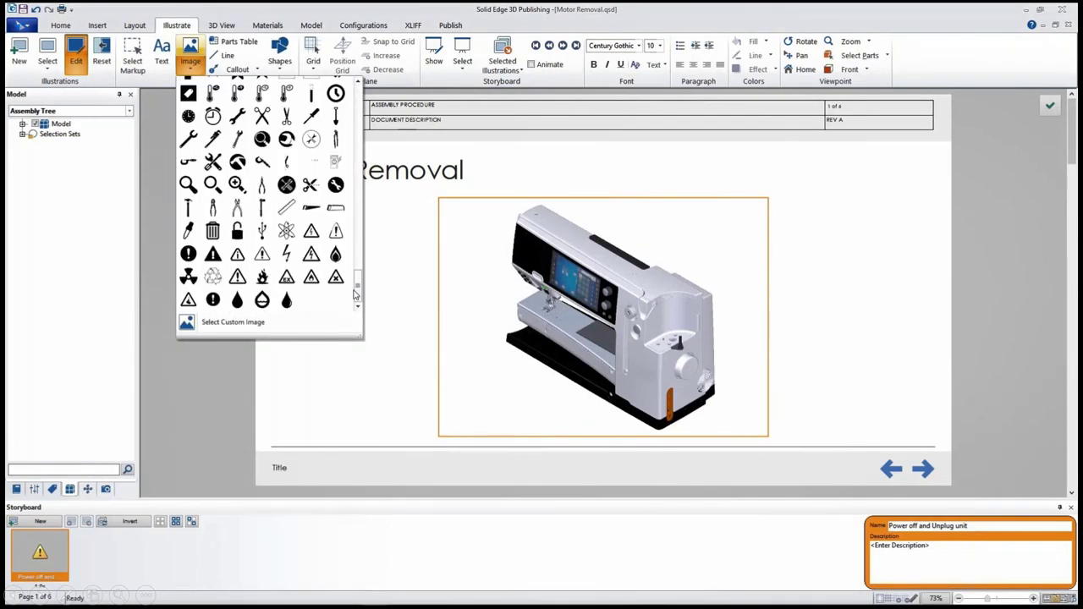
{"action": "left_click", "coordinate": [310, 249]}
{"action": "left_click_drag", "start_coordinate": [491, 326], "coordinate": [567, 408]}
{"action": "left_click_drag", "start_coordinate": [428, 385], "coordinate": [415, 370]}
{"action": "left_click_drag", "start_coordinate": [524, 406], "coordinate": [558, 415]}
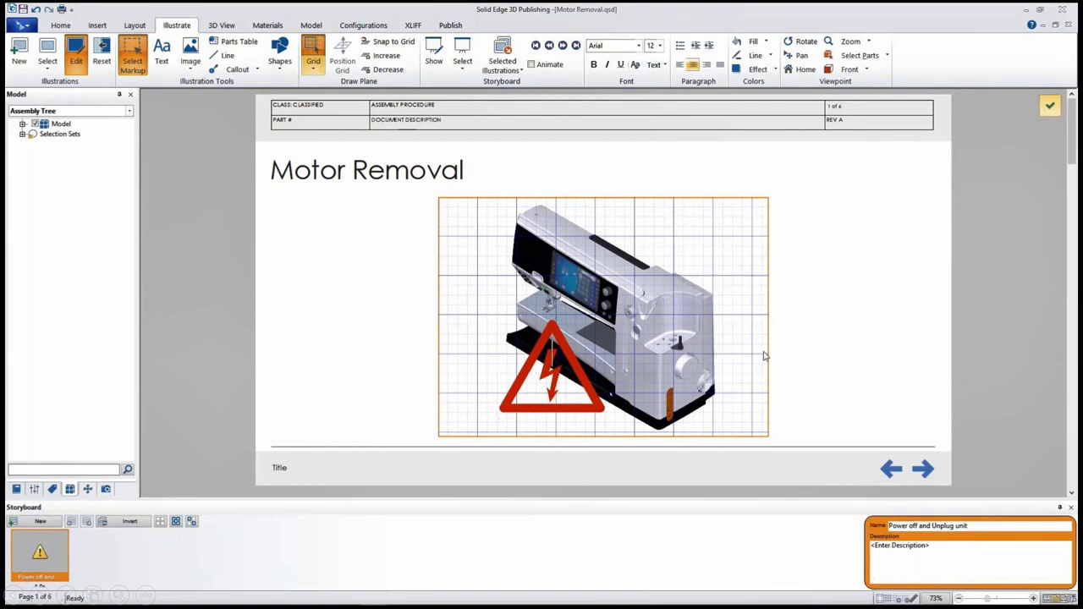
{"action": "key", "text": "Escape"}
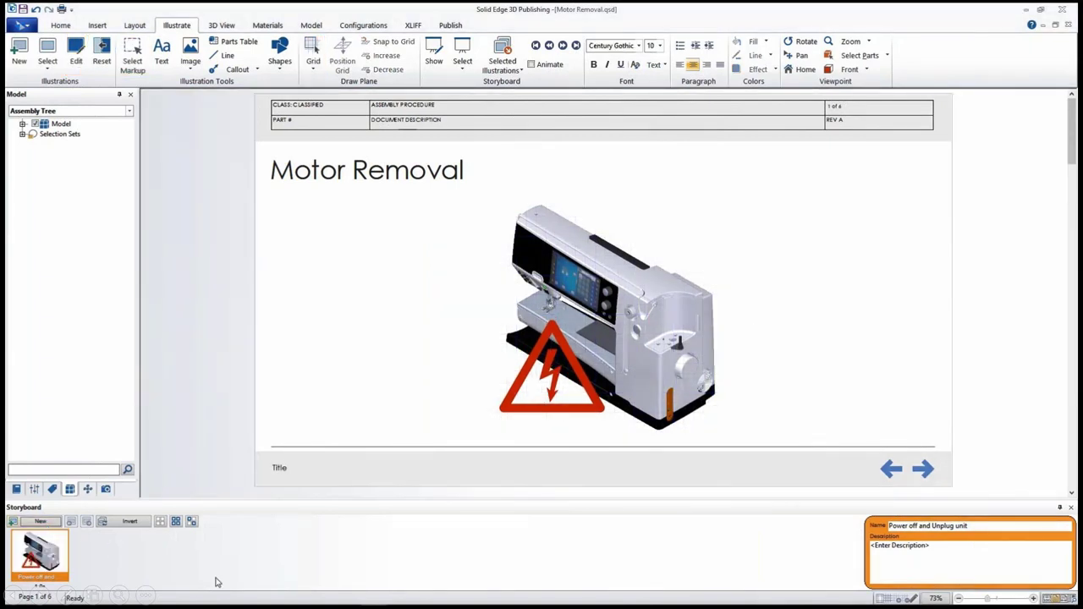
Step: Add a new illustration named "Remove back cover" at the end of the storyboard, with markup editing enabled
{"action": "key", "text": "ctrl+n"}
{"action": "type", "text": "R"}
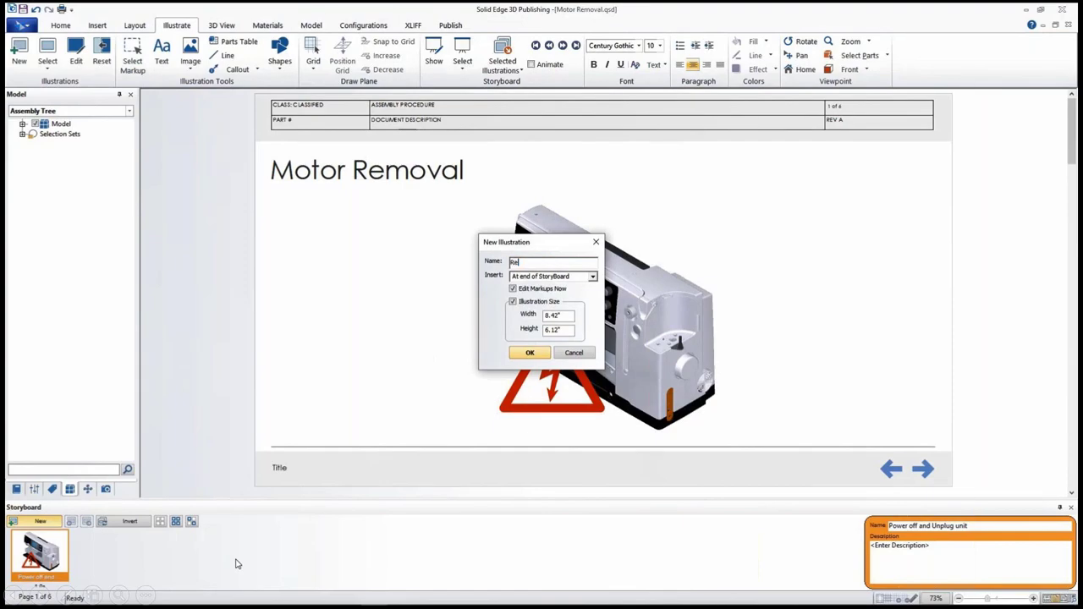
{"action": "type", "text": "emove back cover"}
{"action": "left_click", "coordinate": [528, 353]}
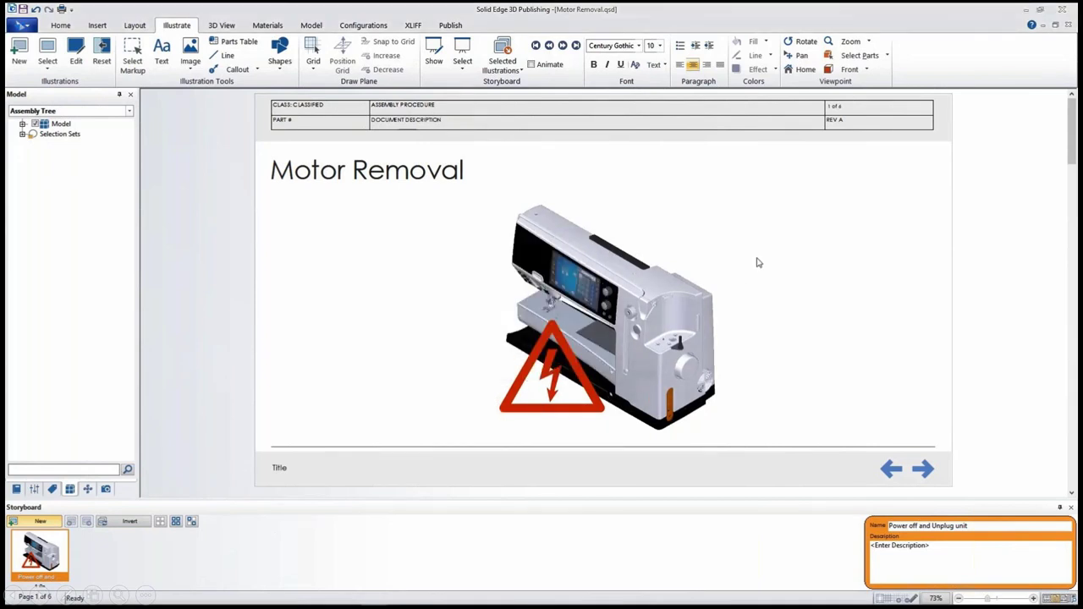
Step: Orient the model to an Isometric 30 axonometric view that shows the machine's back cover
{"action": "left_click", "coordinate": [867, 71]}
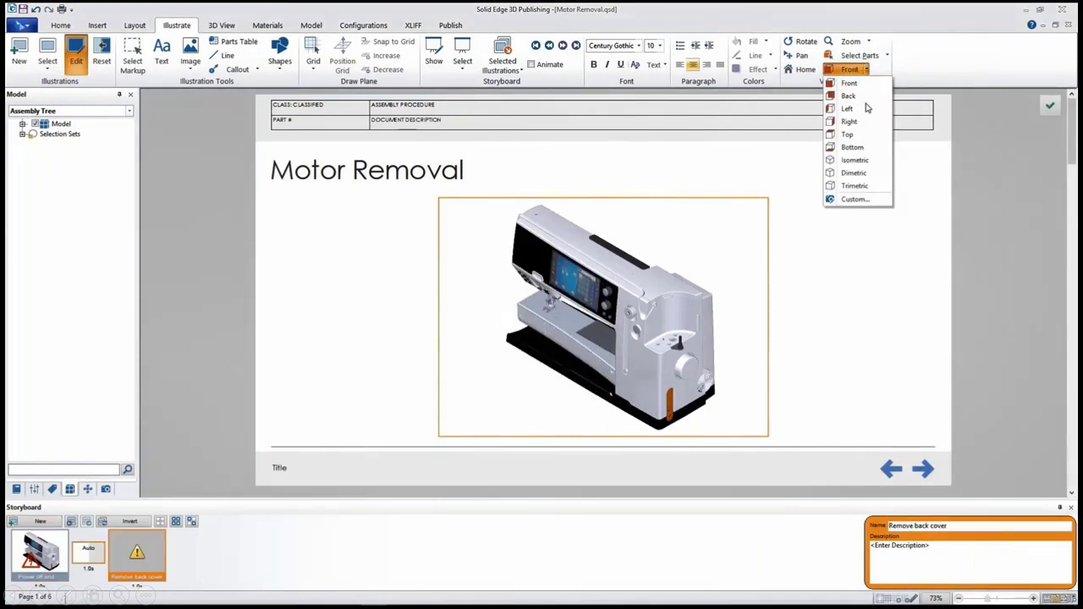
{"action": "left_click", "coordinate": [856, 198]}
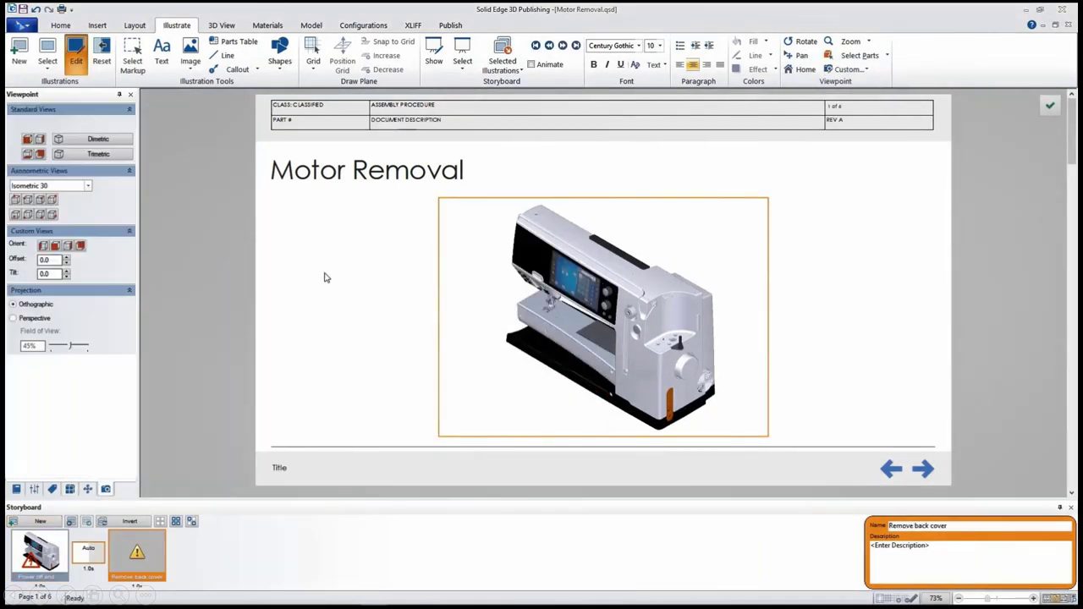
{"action": "left_click", "coordinate": [53, 200]}
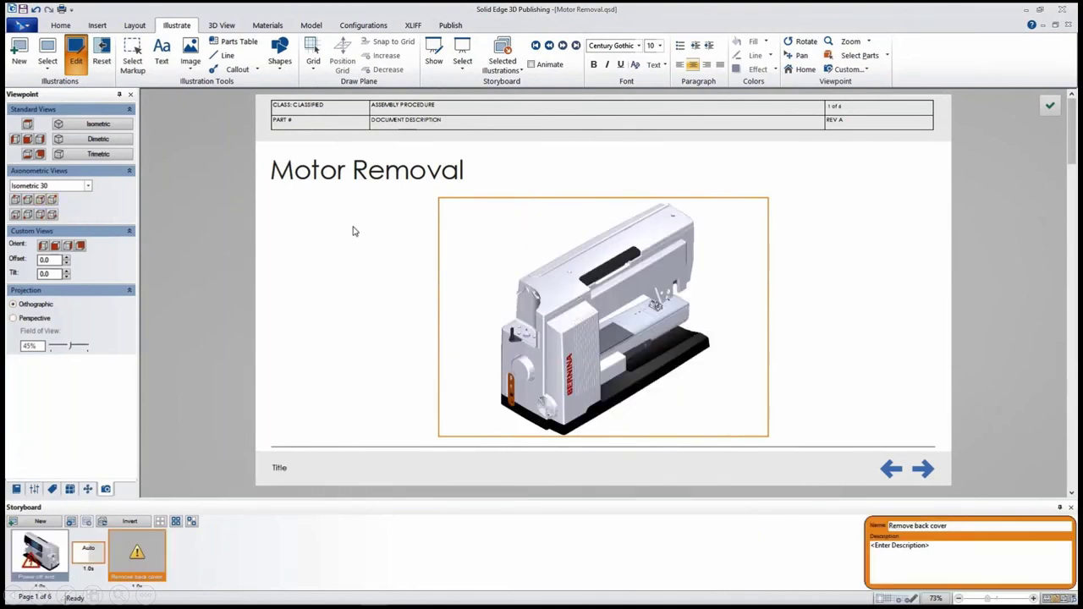
Step: Display the XY drawing grid and draw a red block arrow on it beside the machine's base
{"action": "left_click", "coordinate": [313, 66]}
{"action": "left_click", "coordinate": [339, 108]}
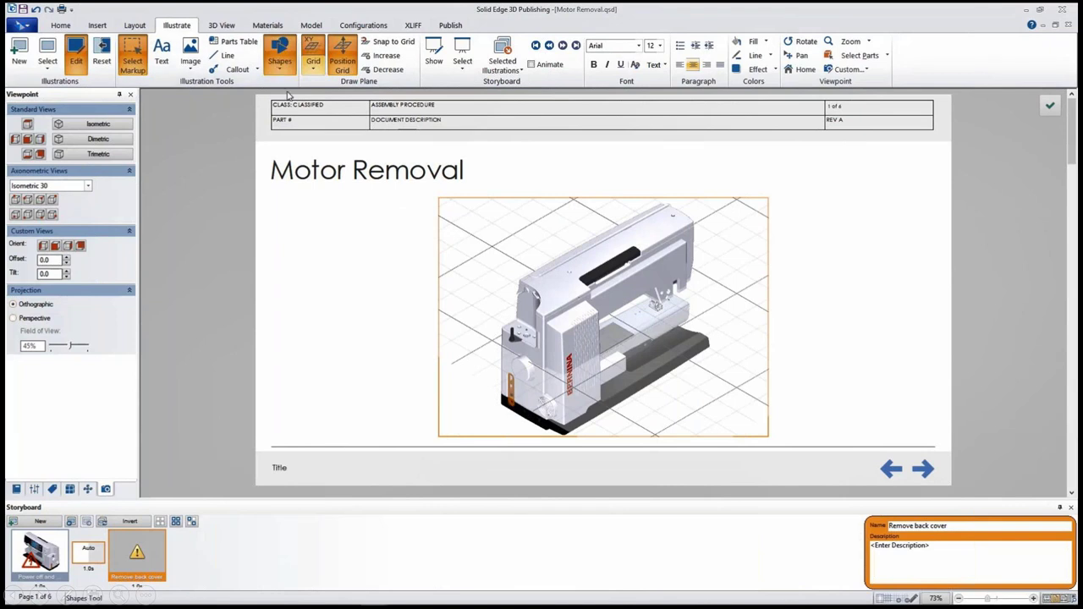
{"action": "left_click", "coordinate": [279, 58]}
{"action": "left_click", "coordinate": [295, 165]}
{"action": "left_click_drag", "start_coordinate": [662, 378], "coordinate": [725, 411]}
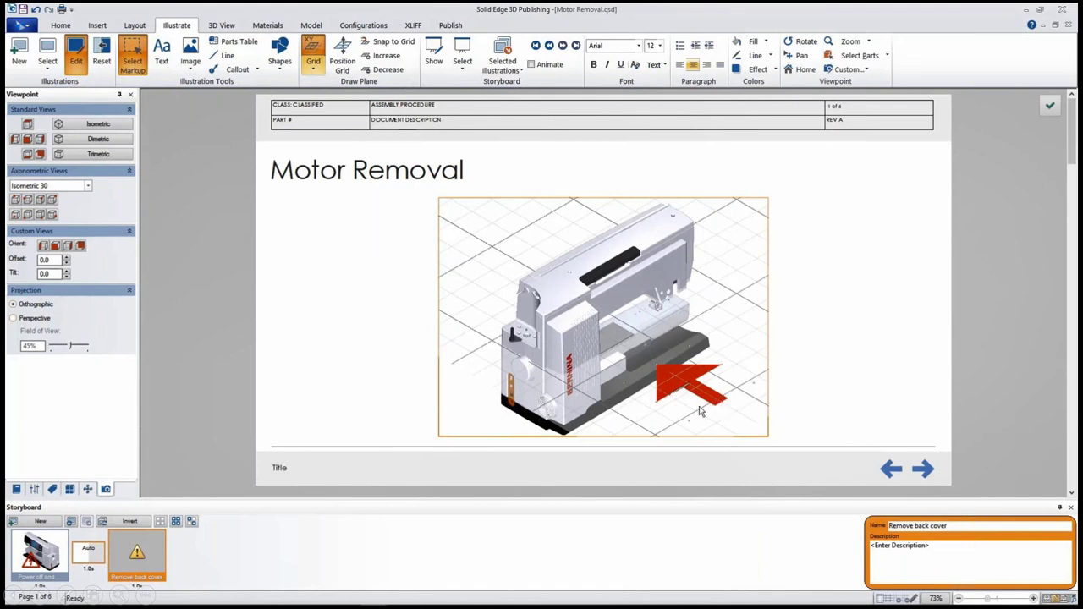
Step: Set the arrow's rotation to 90° so it points away from the machine
{"action": "left_click", "coordinate": [34, 489]}
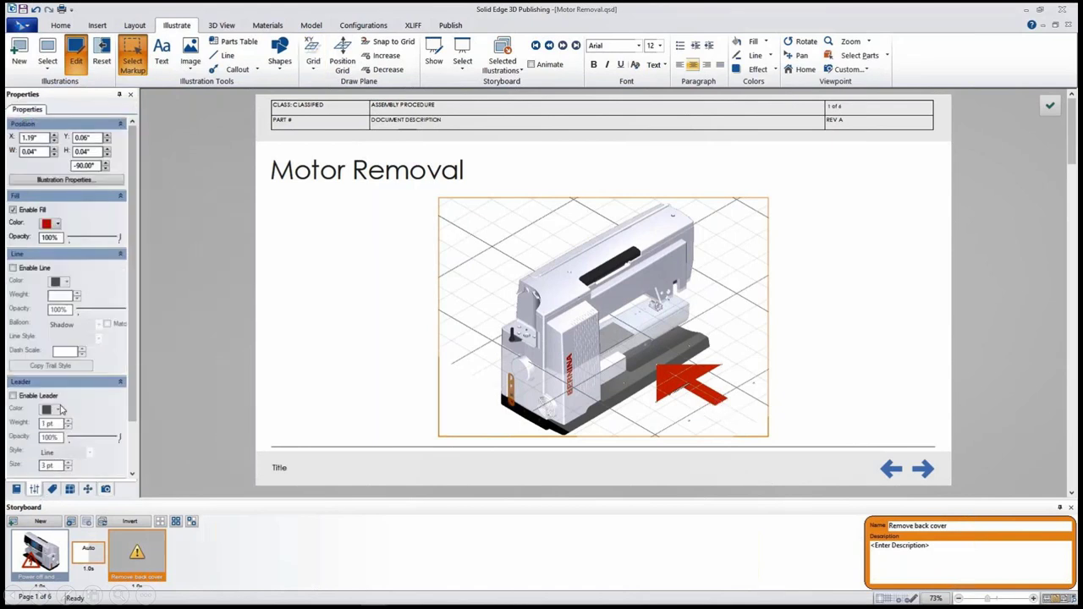
{"action": "left_click_drag", "start_coordinate": [99, 165], "coordinate": [59, 171]}
{"action": "type", "text": "90"}
{"action": "key", "text": "Return"}
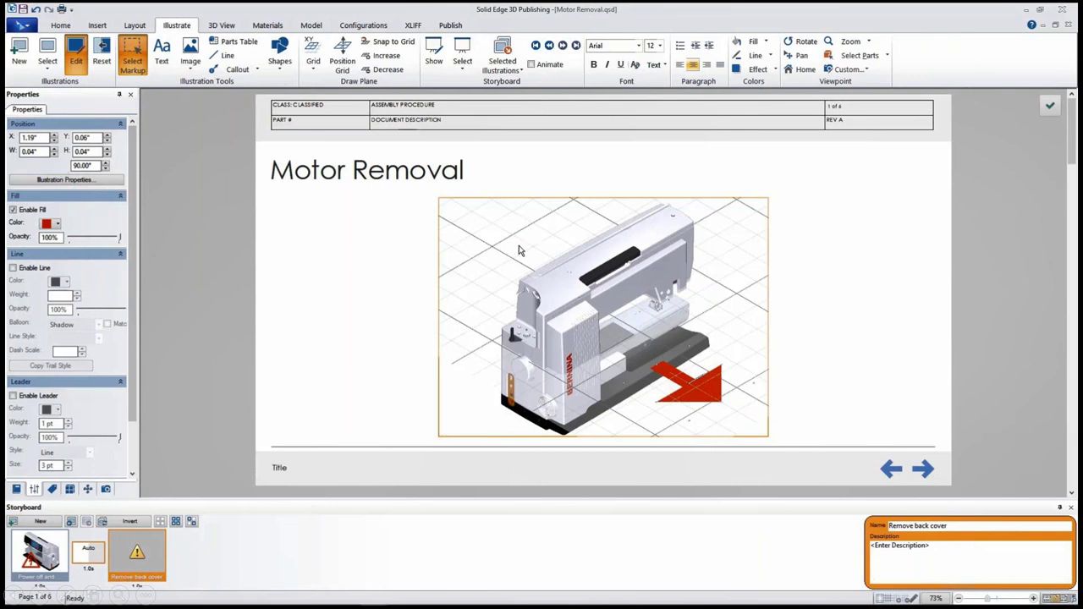
Step: Highlight the machine's back cover in green and finish editing the "Remove back cover" illustration
{"action": "left_click", "coordinate": [125, 64]}
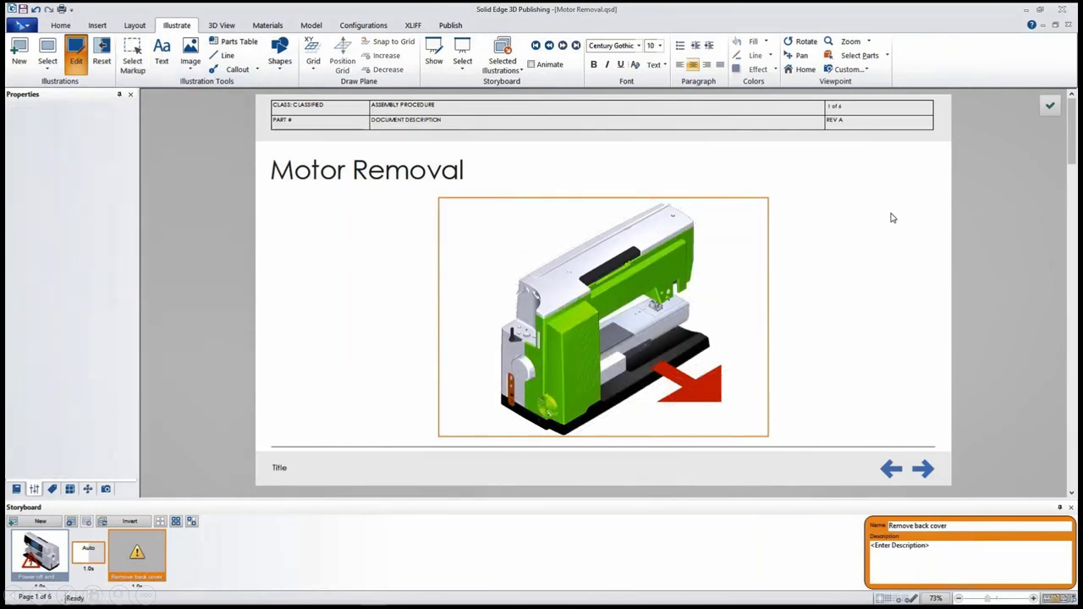
{"action": "left_click", "coordinate": [1049, 108]}
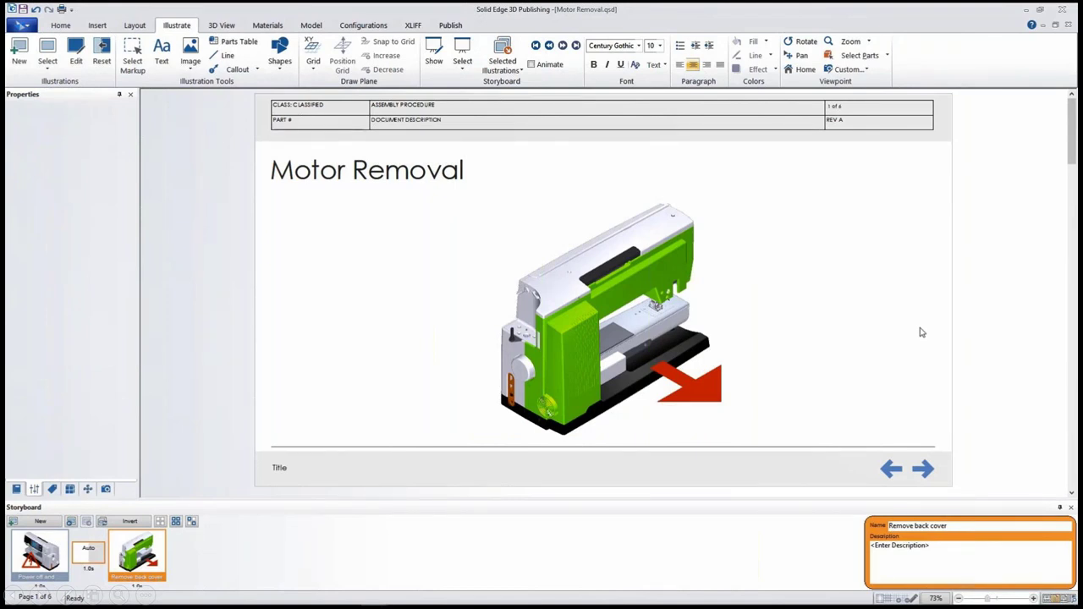
Step: Insert an illustration table about 3.87" by 2.03" beside the 3D view, interacting with view 3D(3) and the Cover Page storyboard
{"action": "left_click", "coordinate": [97, 26]}
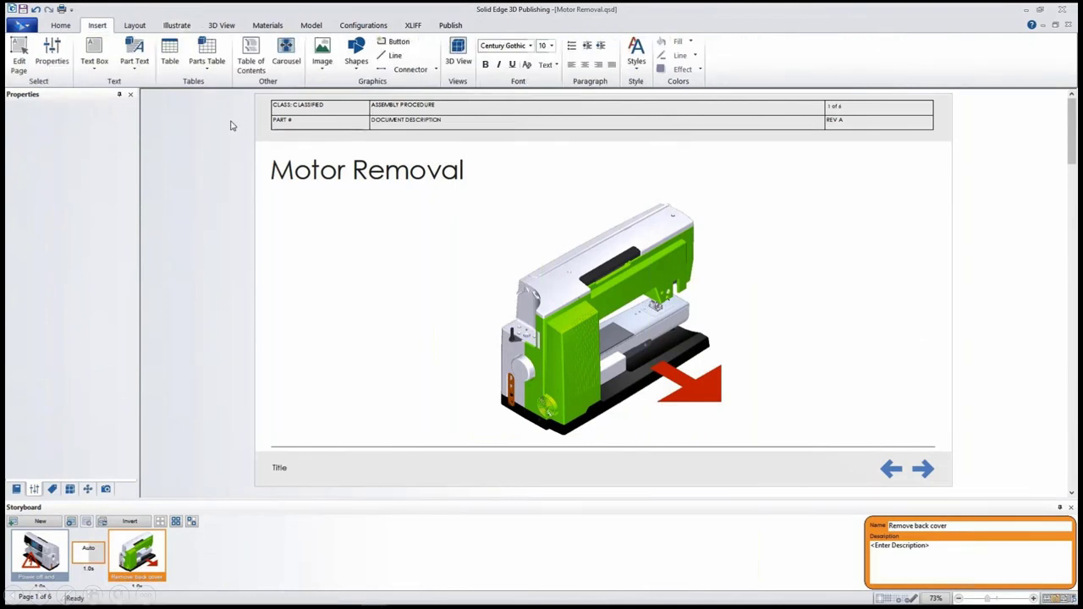
{"action": "left_click", "coordinate": [204, 72]}
{"action": "left_click", "coordinate": [235, 108]}
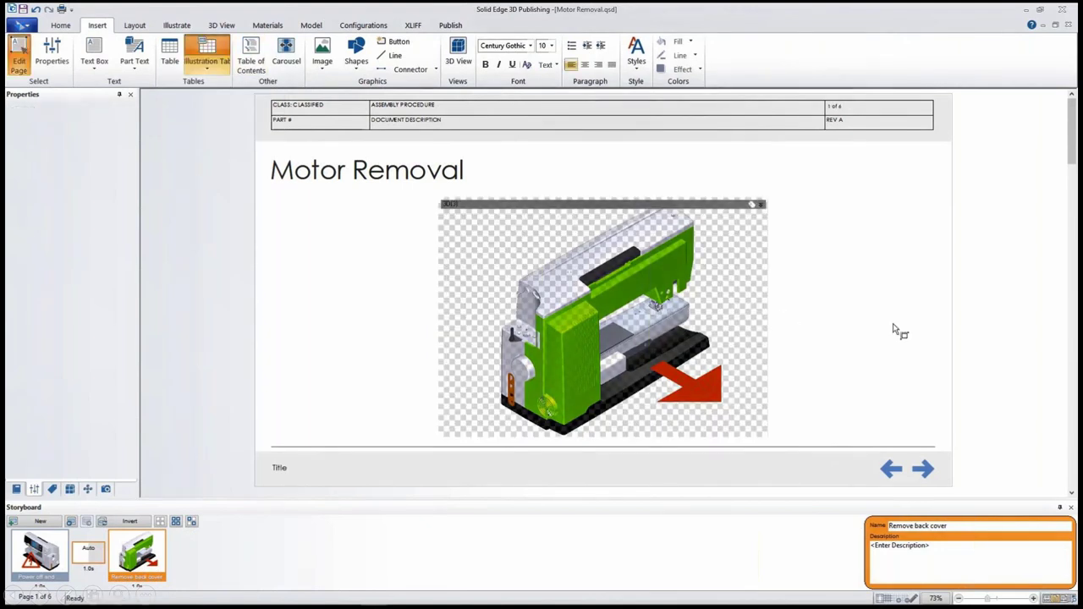
{"action": "left_click_drag", "start_coordinate": [787, 250], "coordinate": [942, 325]}
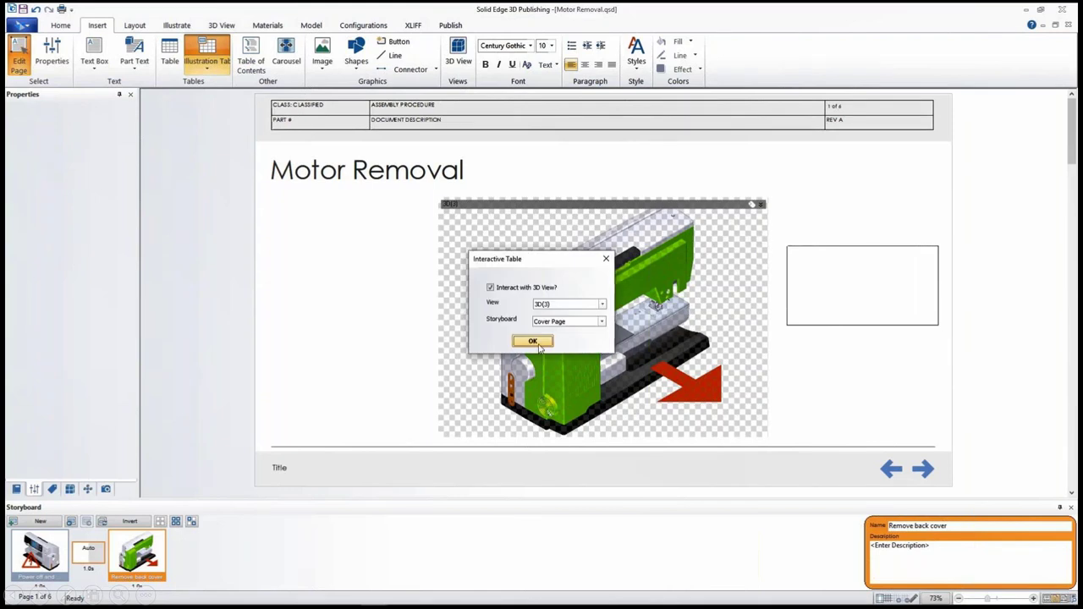
{"action": "left_click", "coordinate": [535, 342]}
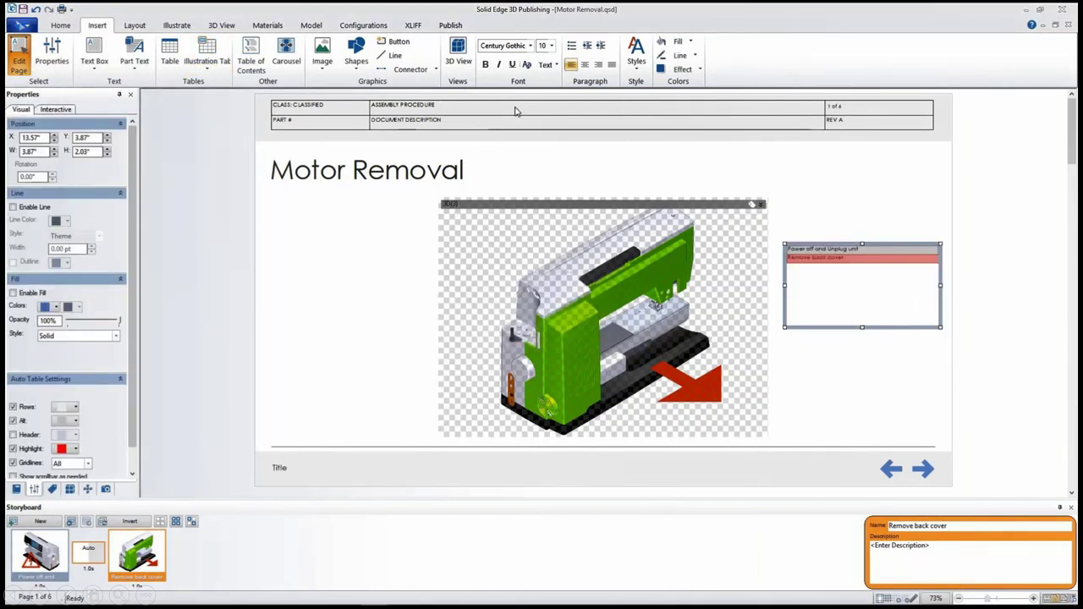
Step: Set the illustration table's font size to 16, then leave page editing and test its two illustration links
{"action": "left_click", "coordinate": [551, 46]}
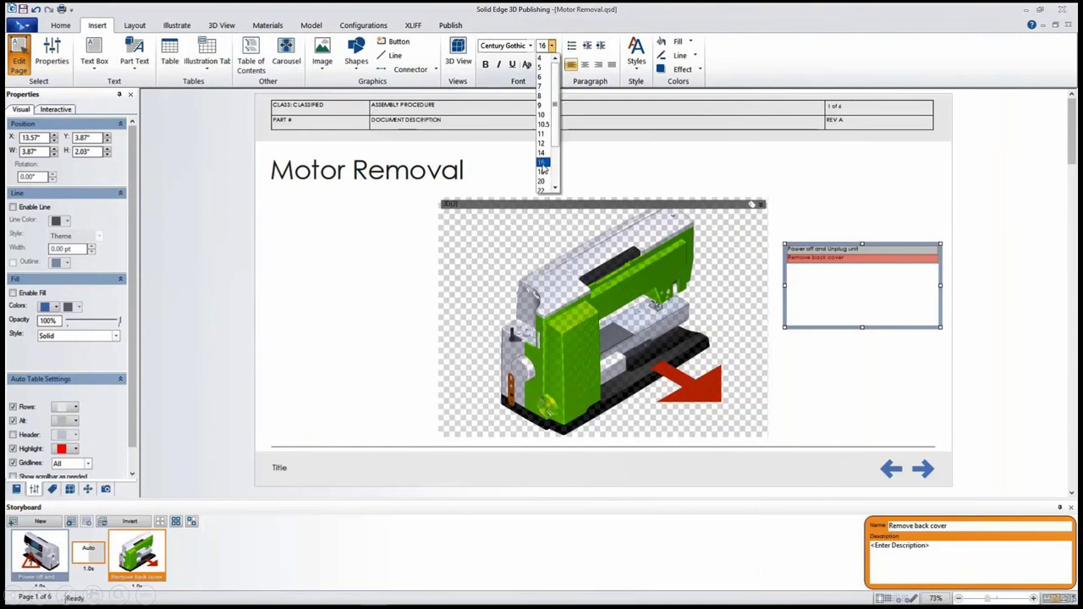
{"action": "left_click", "coordinate": [891, 289]}
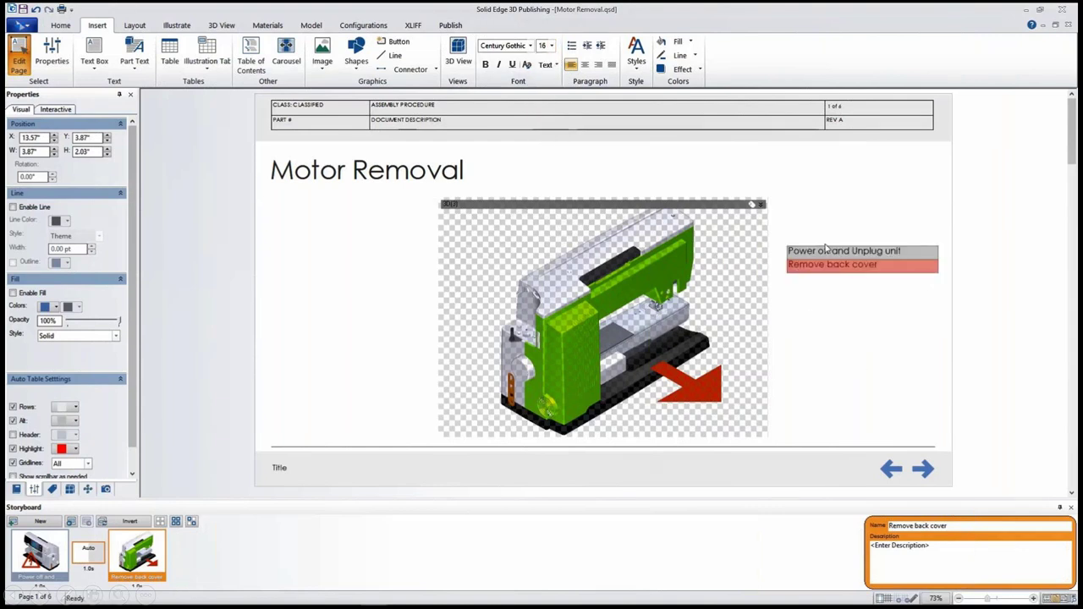
{"action": "left_click", "coordinate": [19, 49]}
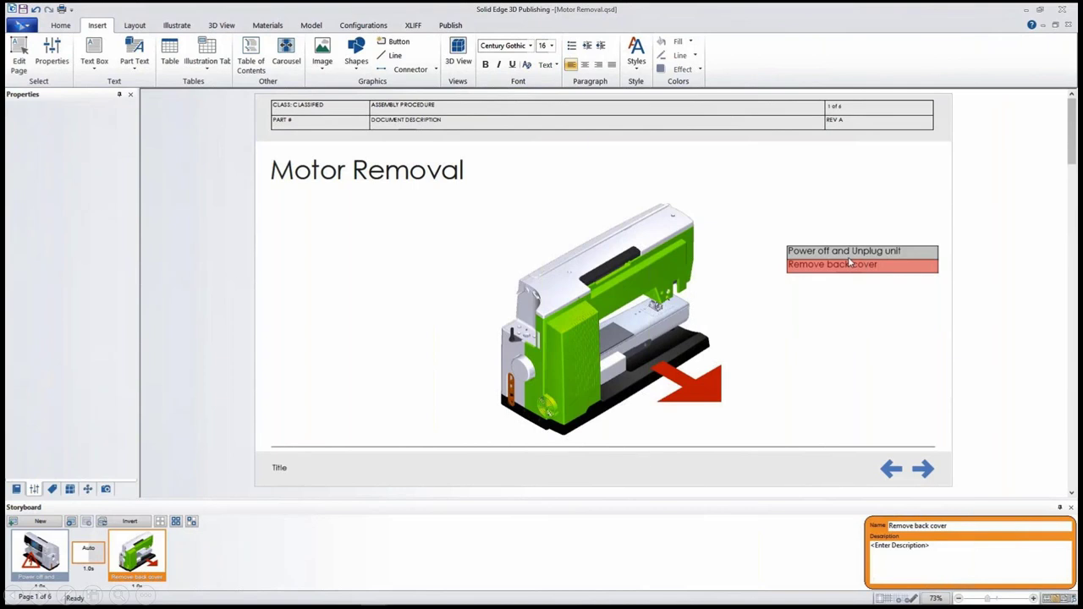
{"action": "left_click", "coordinate": [848, 259]}
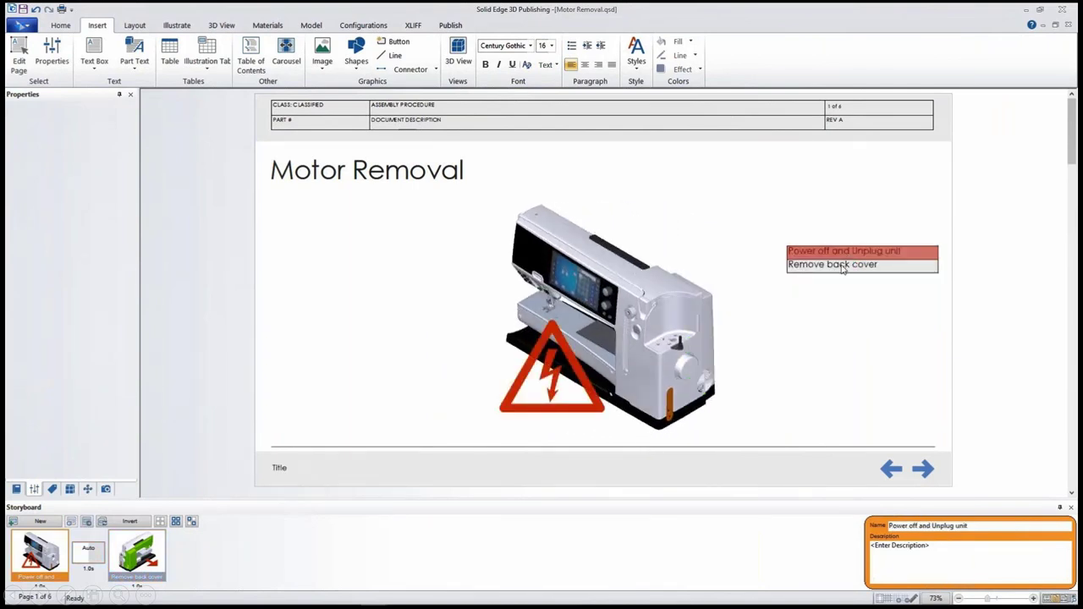
{"action": "left_click", "coordinate": [842, 265]}
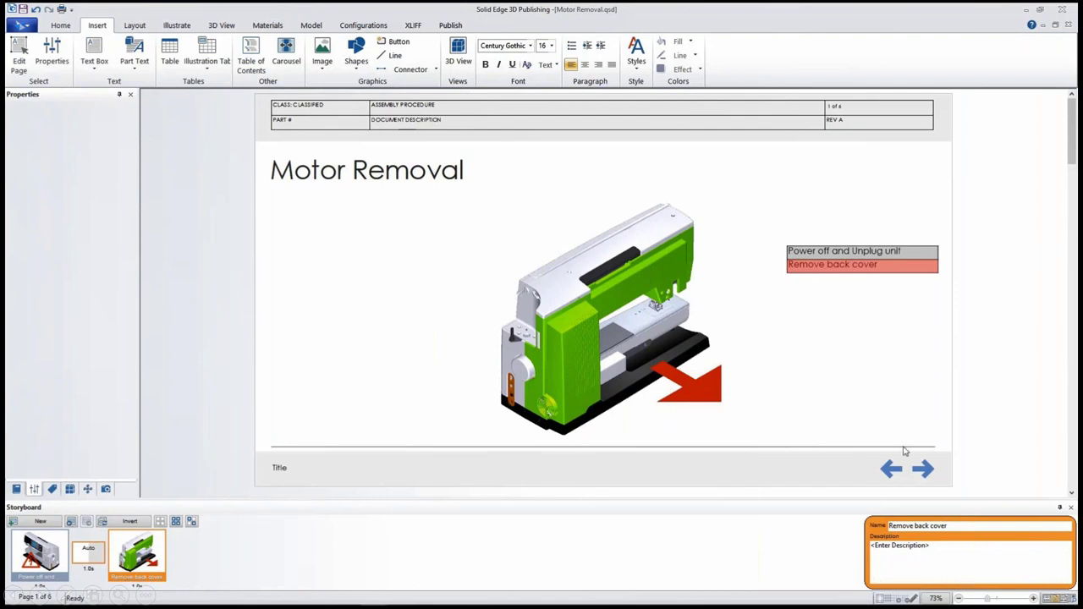
Step: On the Instructions page, orient the machine in an Isometric 30 view that faces its back cover, enlarged in the 3D view
{"action": "left_click", "coordinate": [924, 469]}
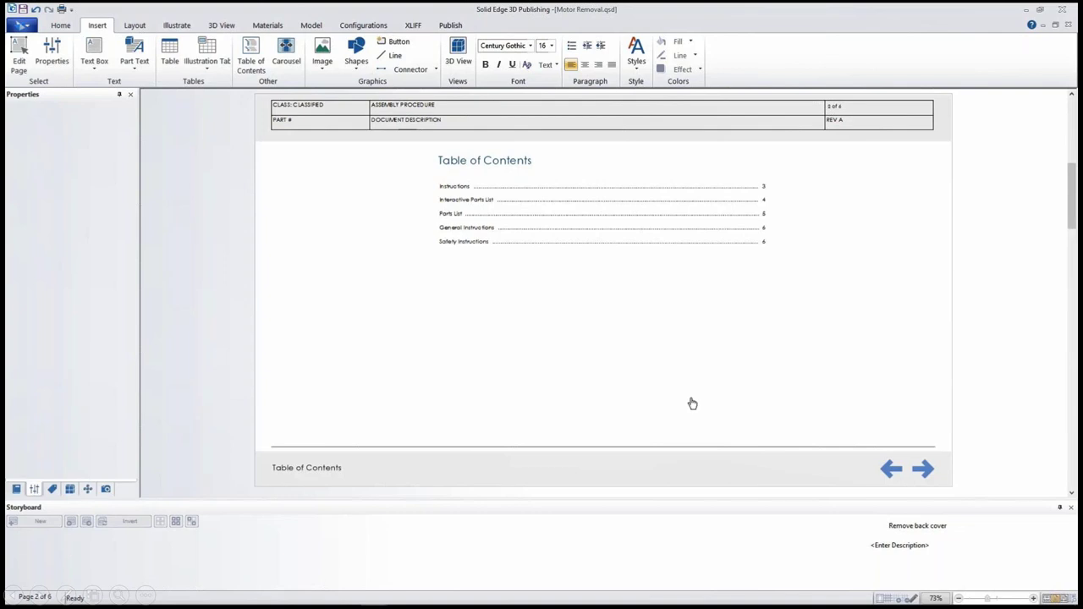
{"action": "left_click", "coordinate": [927, 476]}
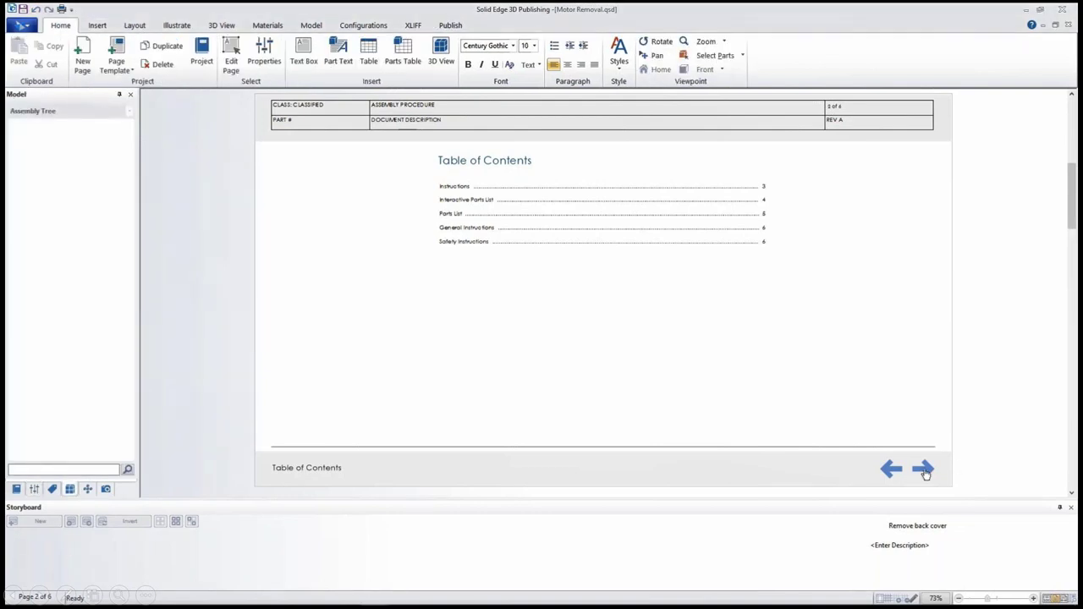
{"action": "left_click", "coordinate": [926, 474]}
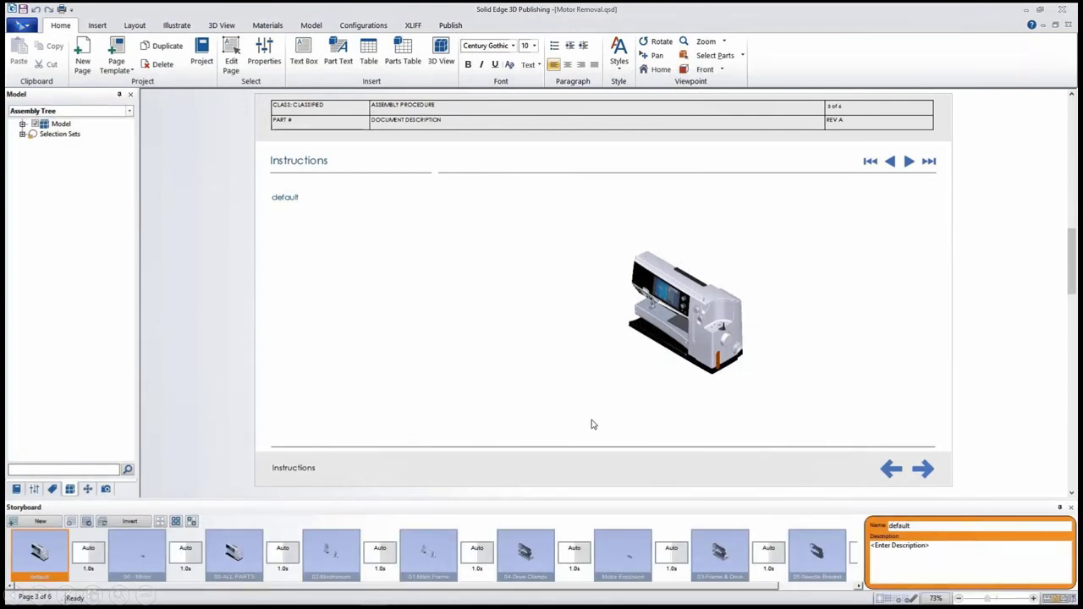
{"action": "left_click", "coordinate": [723, 70]}
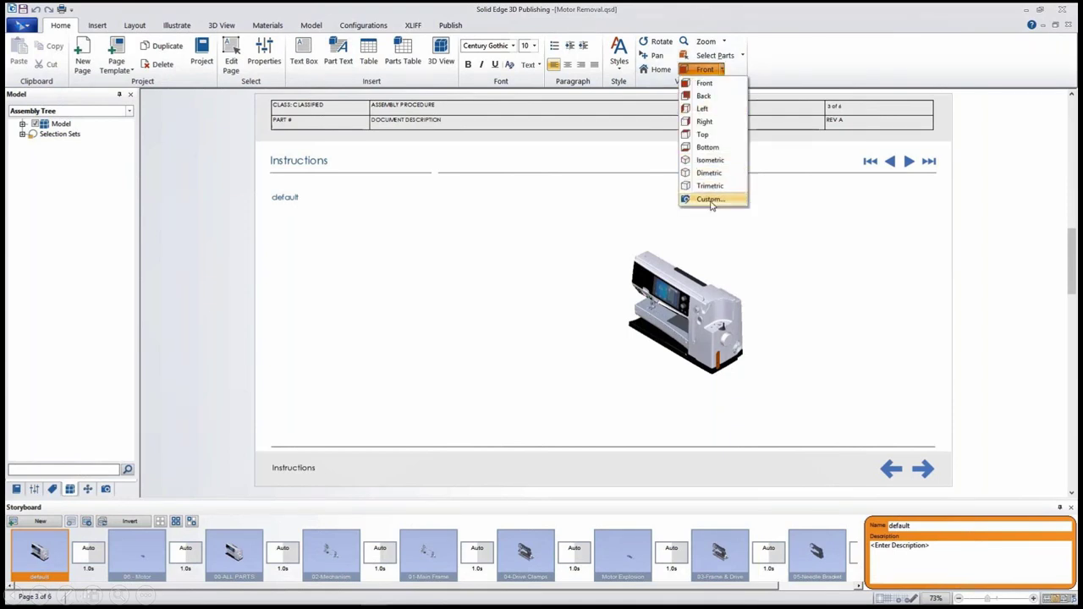
{"action": "left_click", "coordinate": [711, 205]}
{"action": "left_click", "coordinate": [53, 200]}
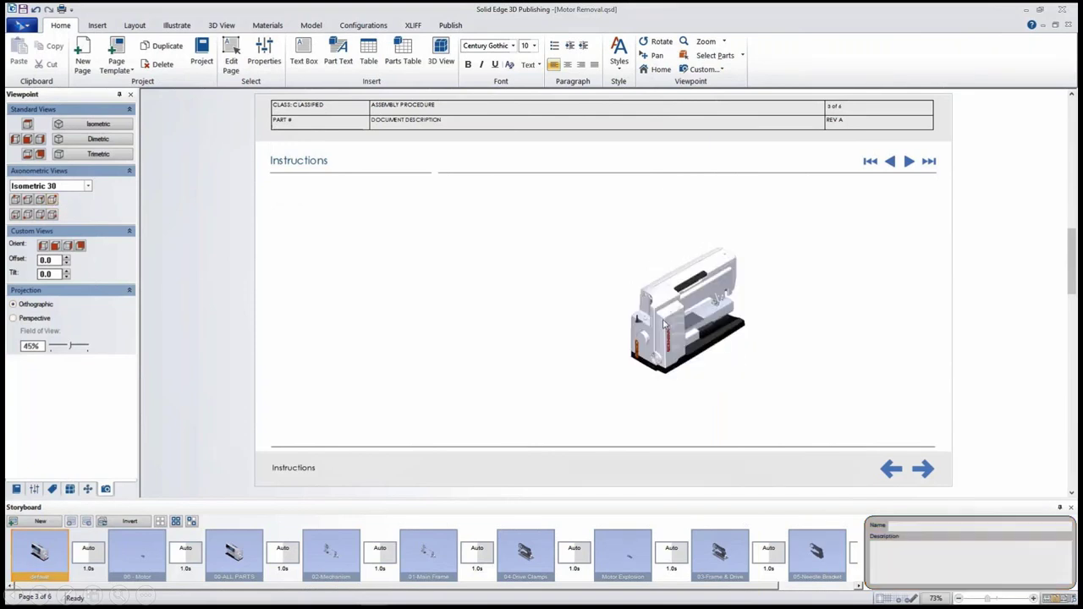
{"action": "scroll", "coordinate": [664, 333], "scroll_direction": "up", "scroll_amount": 2}
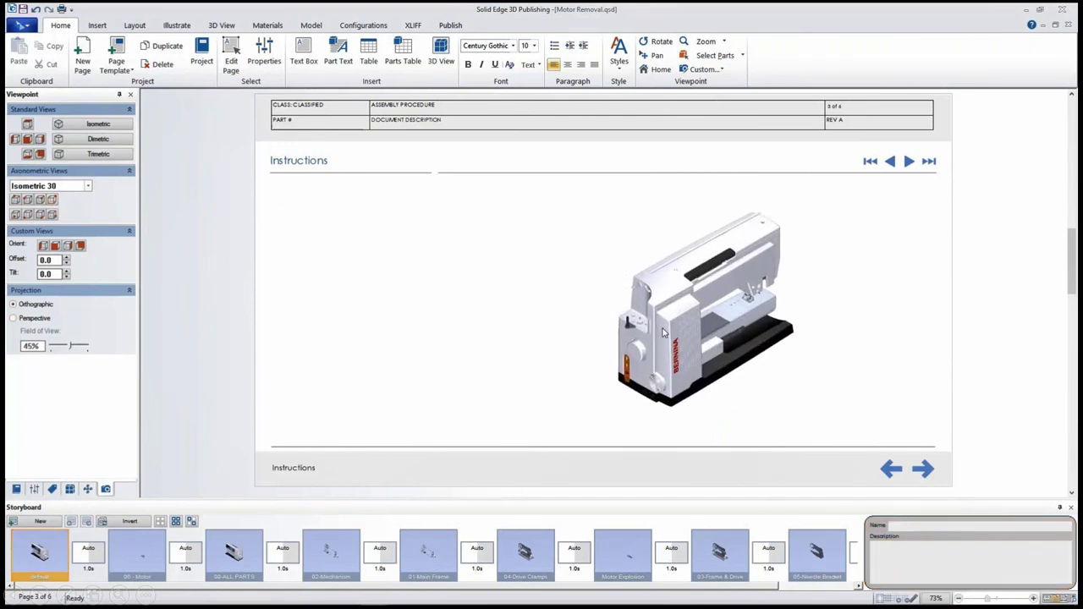
{"action": "scroll", "coordinate": [660, 335], "scroll_direction": "up", "scroll_amount": 2}
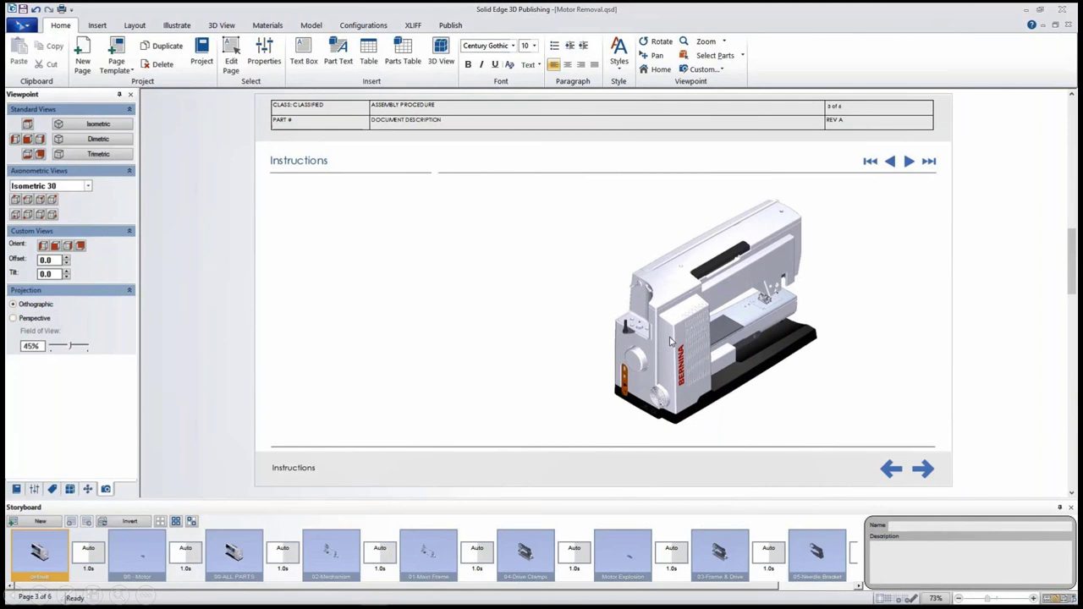
Step: Create an exploded view named "Motor Removal" and move the back cover straight out from the rear of the machine
{"action": "left_click", "coordinate": [322, 28]}
{"action": "left_click", "coordinate": [203, 59]}
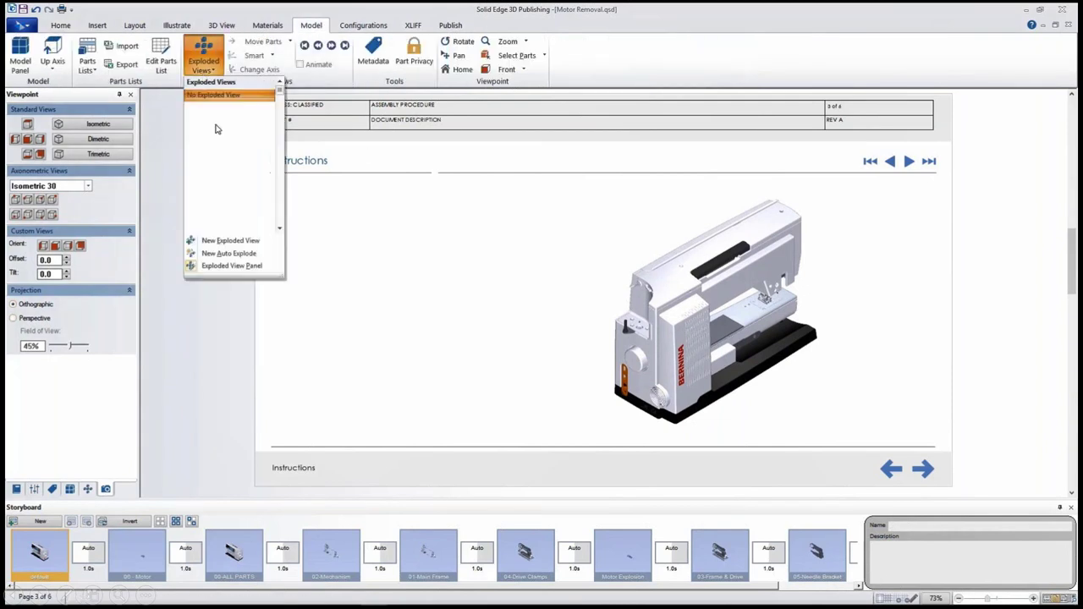
{"action": "left_click", "coordinate": [229, 240]}
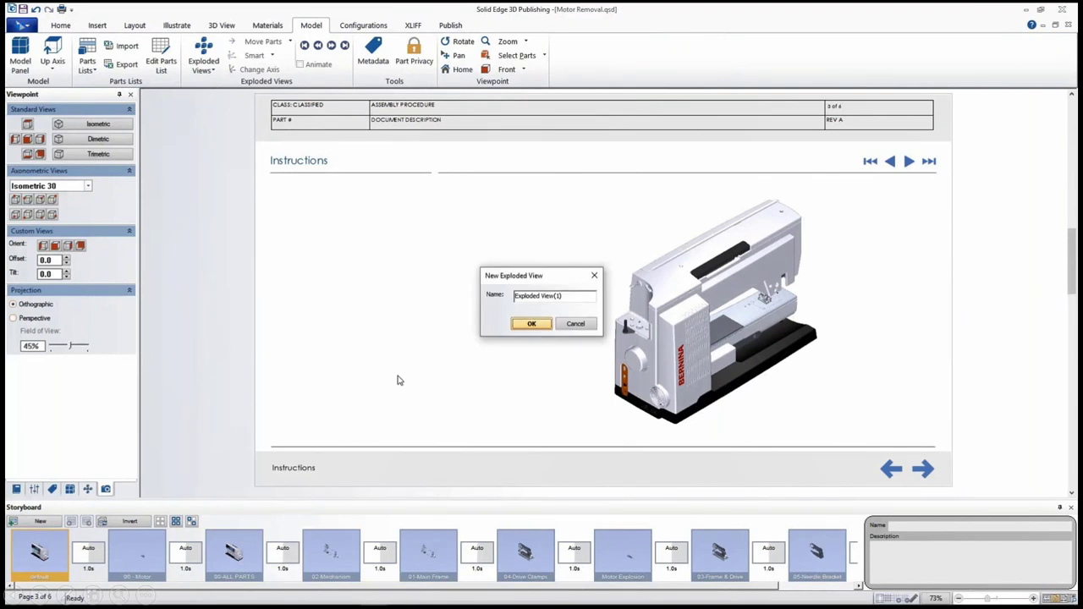
{"action": "type", "text": "Motor Removal"}
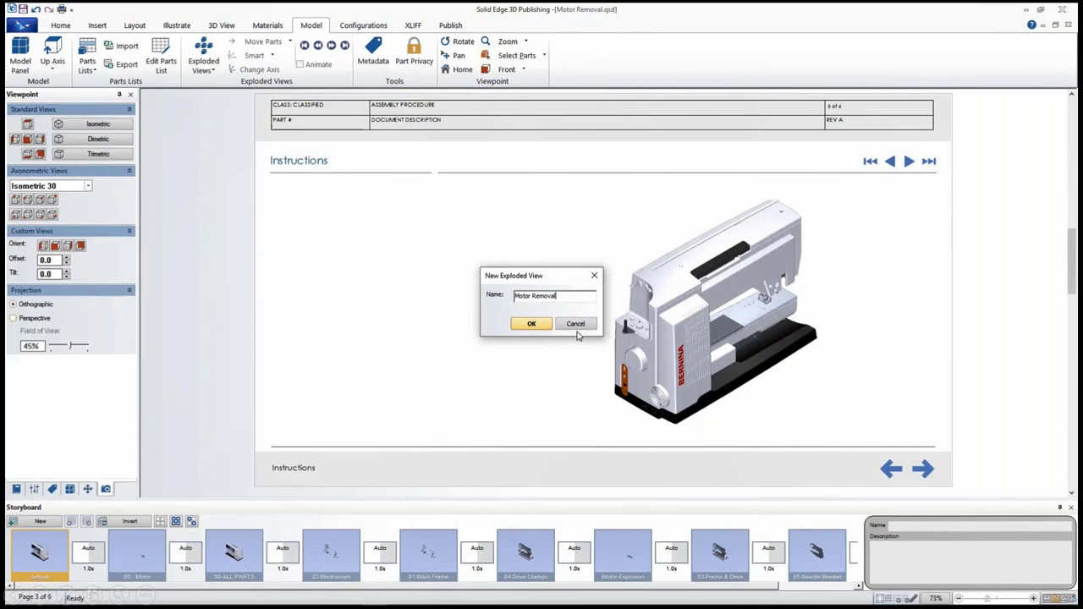
{"action": "left_click", "coordinate": [546, 327]}
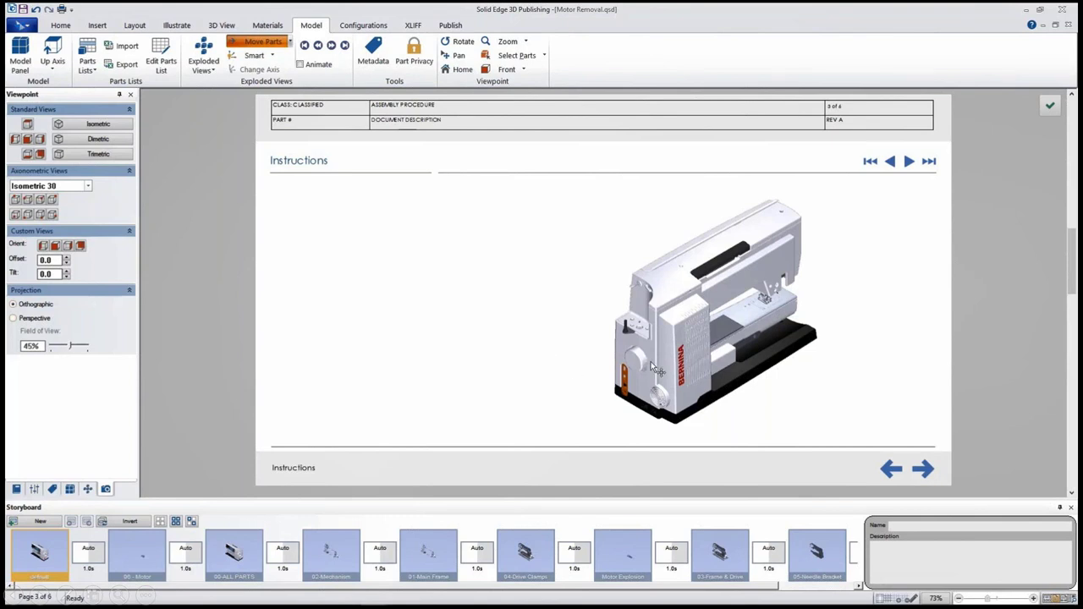
{"action": "left_click", "coordinate": [697, 350]}
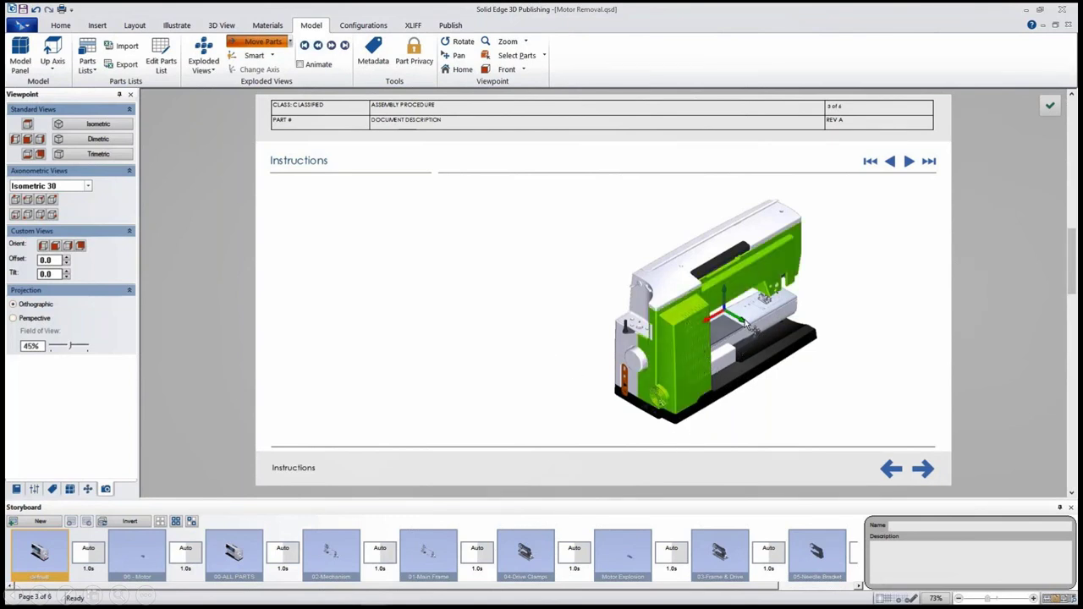
{"action": "left_click_drag", "start_coordinate": [736, 318], "coordinate": [779, 347]}
Step: Move the fan and the drive belt outward past the machine's side, along the motor's axis
{"action": "scroll", "coordinate": [646, 364], "scroll_direction": "up", "scroll_amount": 2}
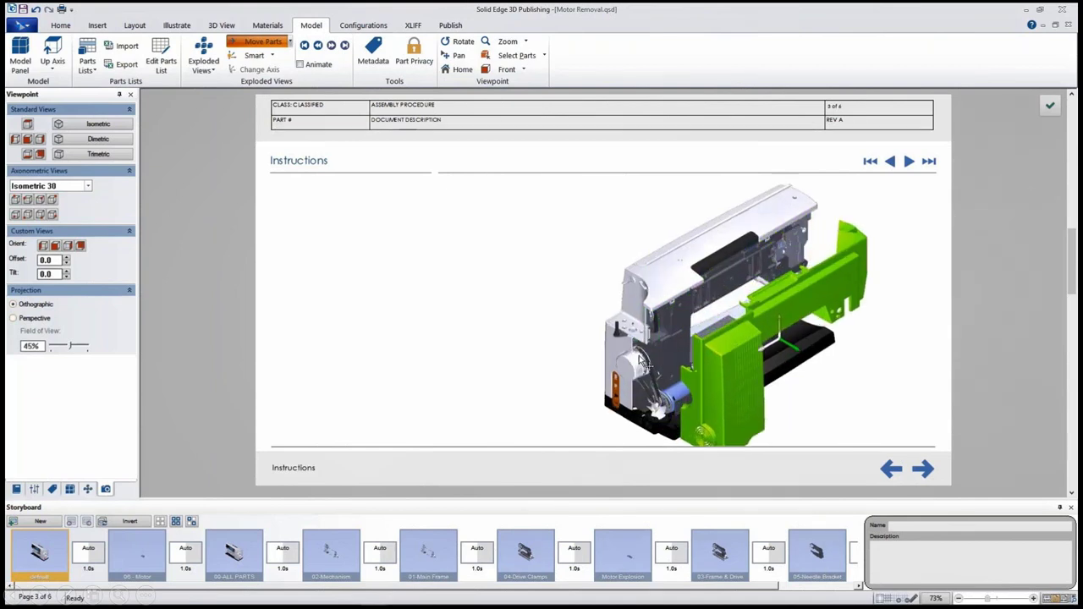
{"action": "scroll", "coordinate": [647, 366], "scroll_direction": "up", "scroll_amount": 5}
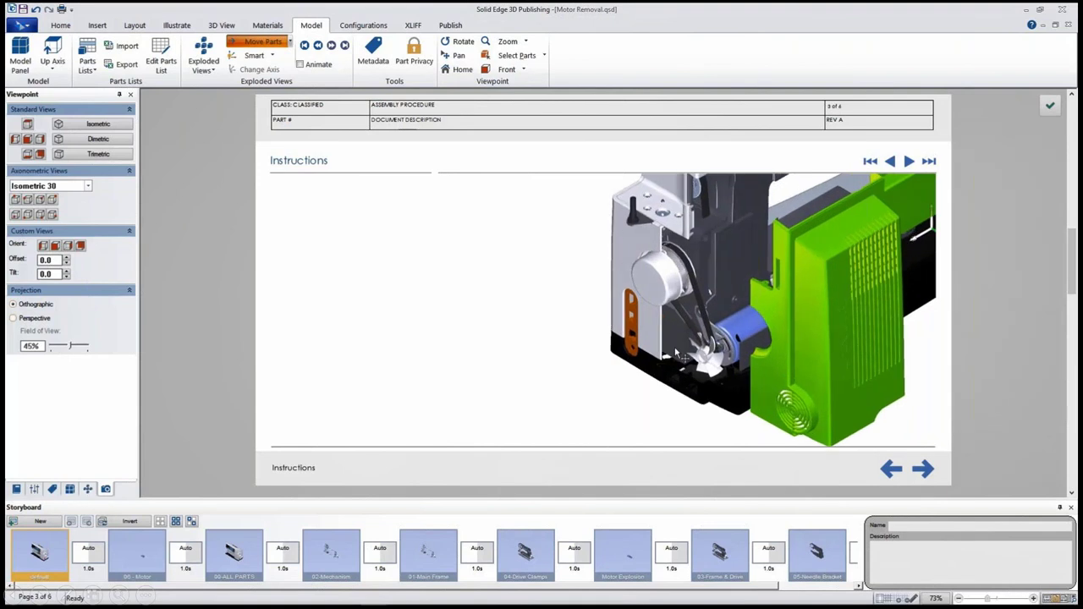
{"action": "scroll", "coordinate": [676, 368], "scroll_direction": "up", "scroll_amount": 4}
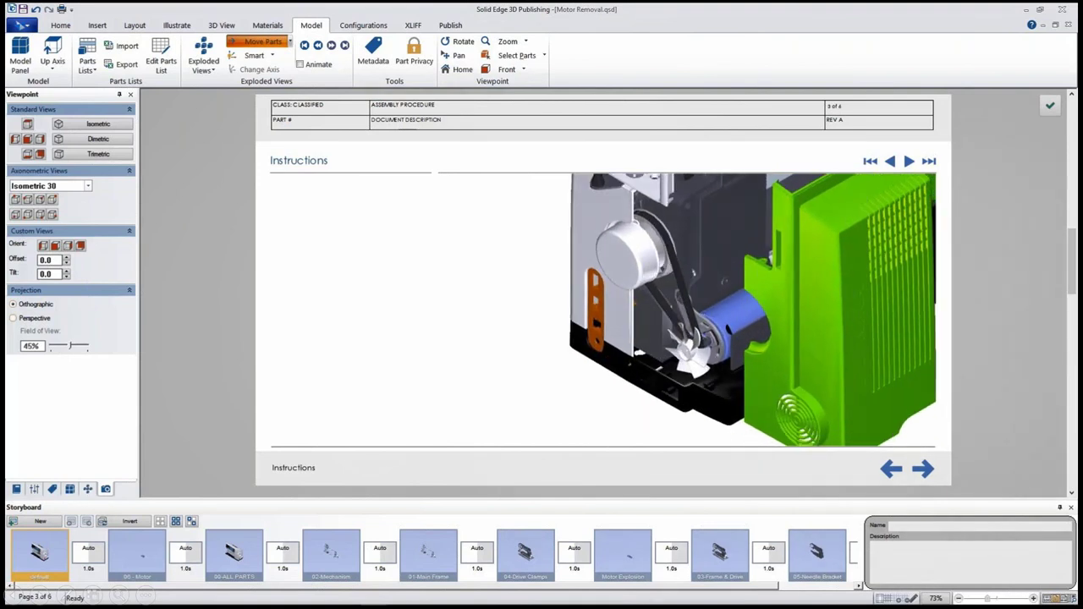
{"action": "left_click", "coordinate": [684, 371]}
{"action": "left_click_drag", "start_coordinate": [677, 364], "coordinate": [614, 409]}
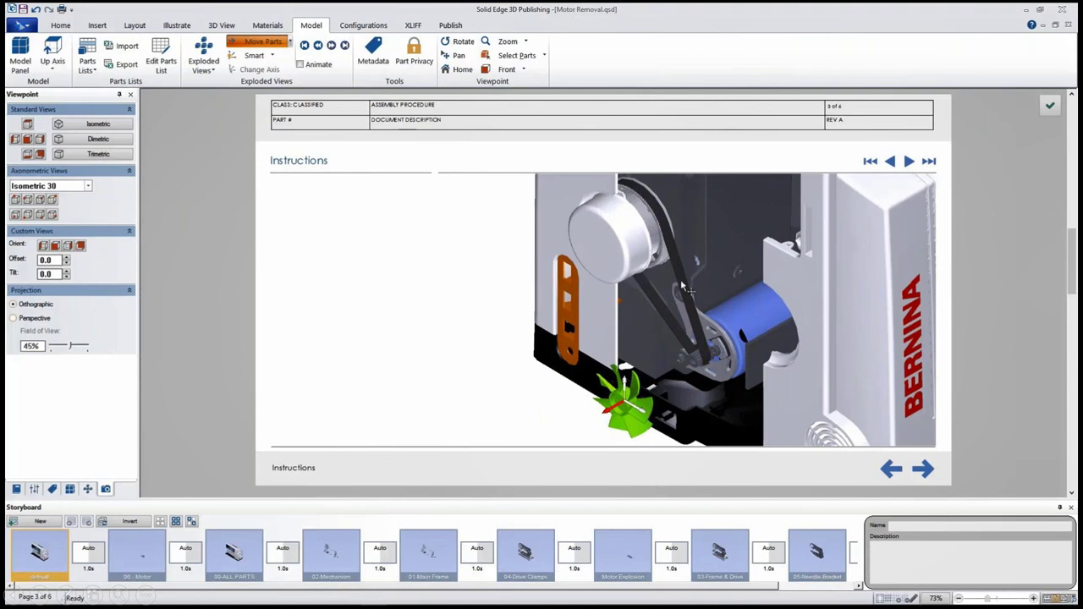
{"action": "left_click", "coordinate": [687, 290]}
{"action": "left_click_drag", "start_coordinate": [645, 272], "coordinate": [640, 296]}
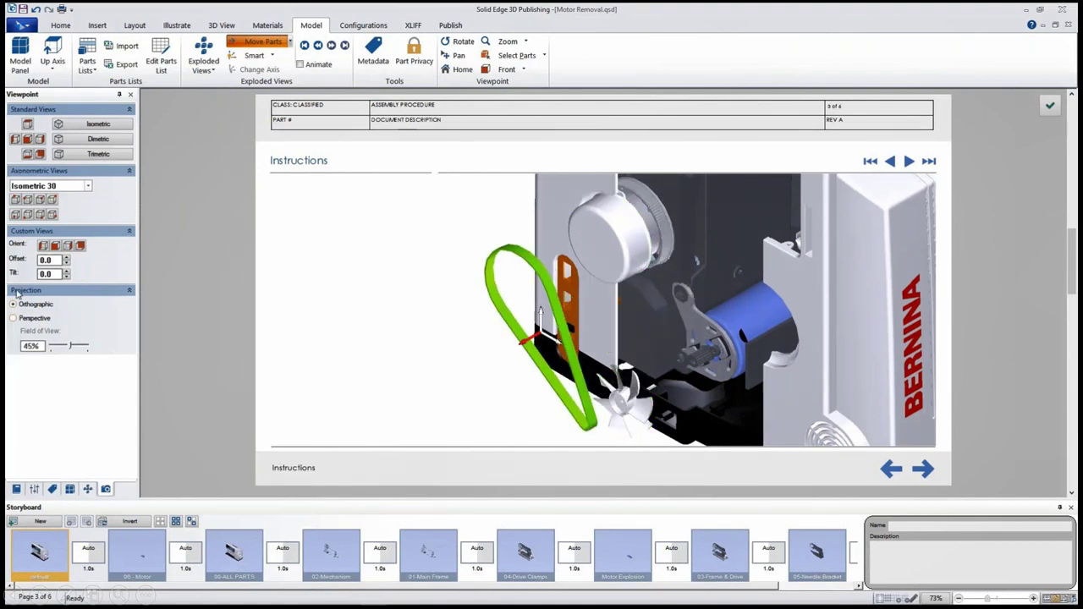
Step: Select the saved belt drive and bolts selection set and move its parts outward along the motor's axis to the fan
{"action": "left_click", "coordinate": [70, 491]}
{"action": "left_click_drag", "start_coordinate": [130, 279], "coordinate": [130, 331]}
{"action": "left_click", "coordinate": [19, 446]}
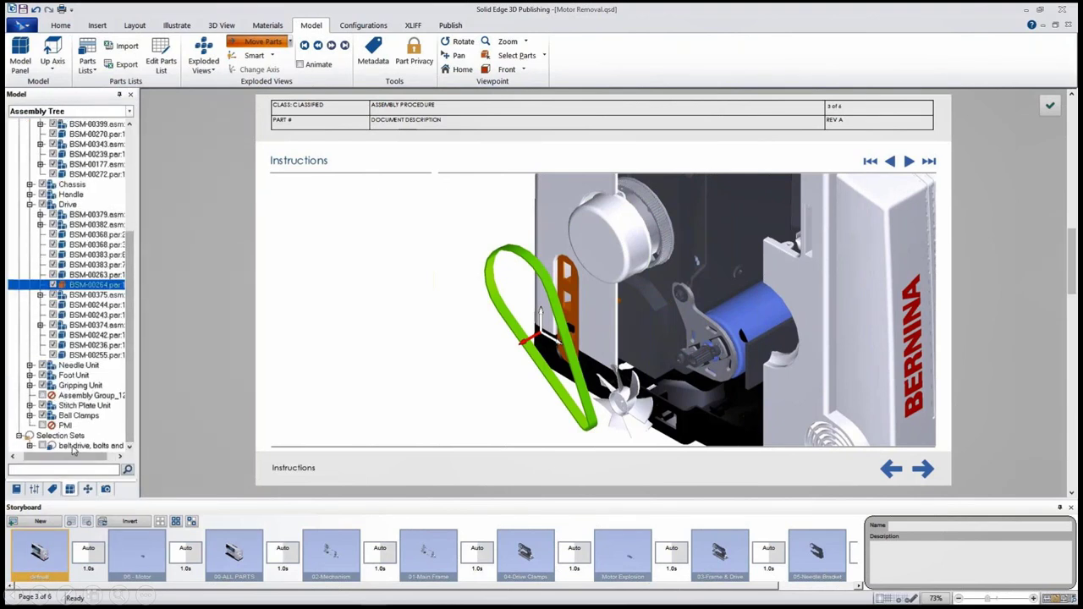
{"action": "left_click", "coordinate": [29, 446]}
{"action": "left_click", "coordinate": [84, 449]}
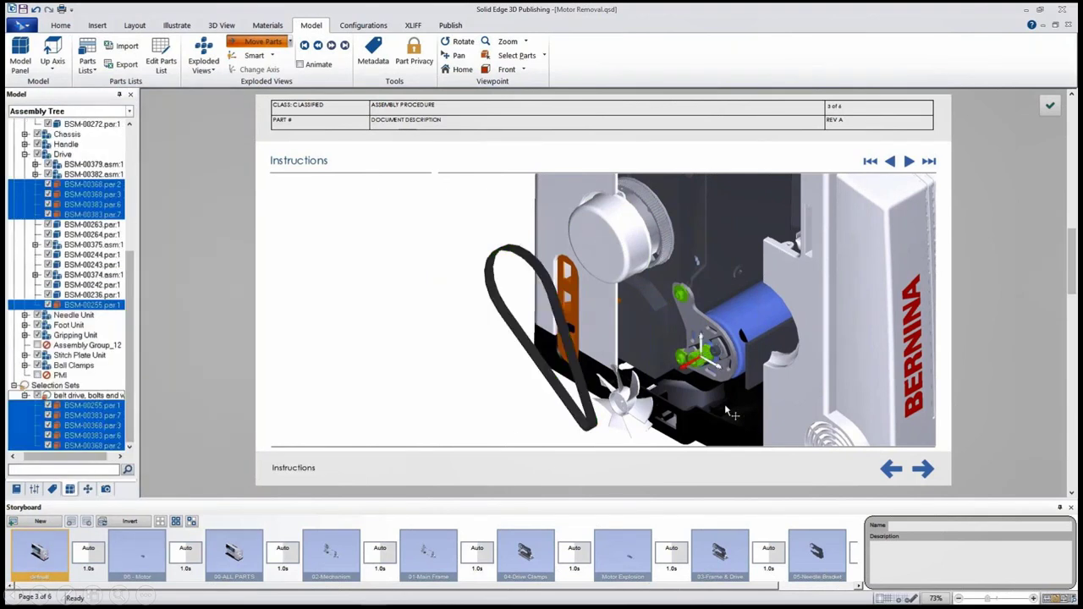
{"action": "left_click", "coordinate": [690, 373]}
{"action": "left_click_drag", "start_coordinate": [668, 374], "coordinate": [628, 413]}
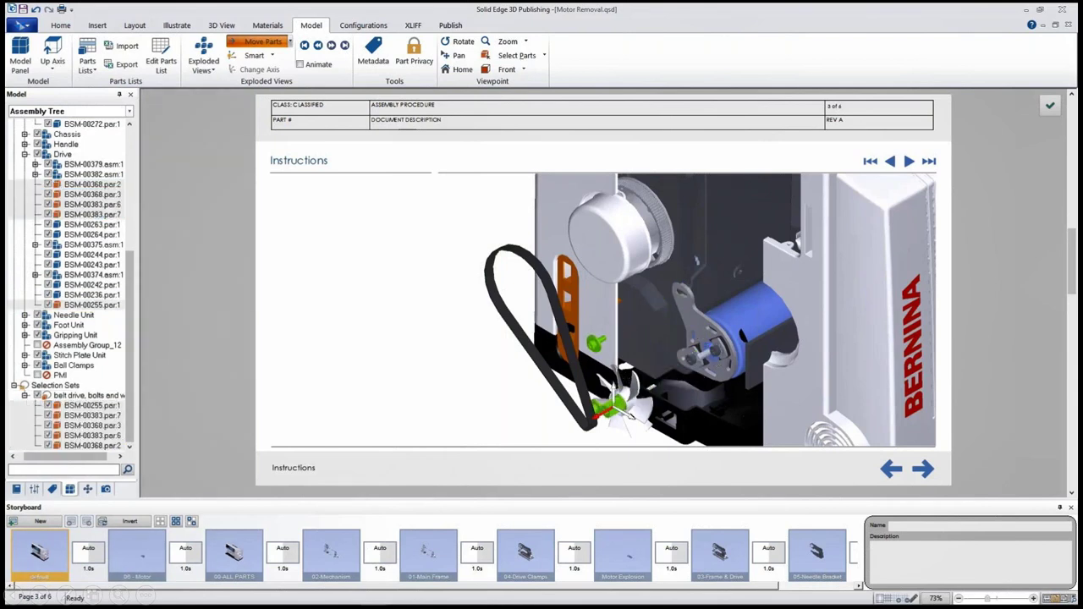
Step: Select the whole motor assembly BSM-00382.asm and move it outward along its axis to complete the exploded view
{"action": "left_click", "coordinate": [753, 328]}
{"action": "left_click", "coordinate": [85, 174], "text": "ctrl"}
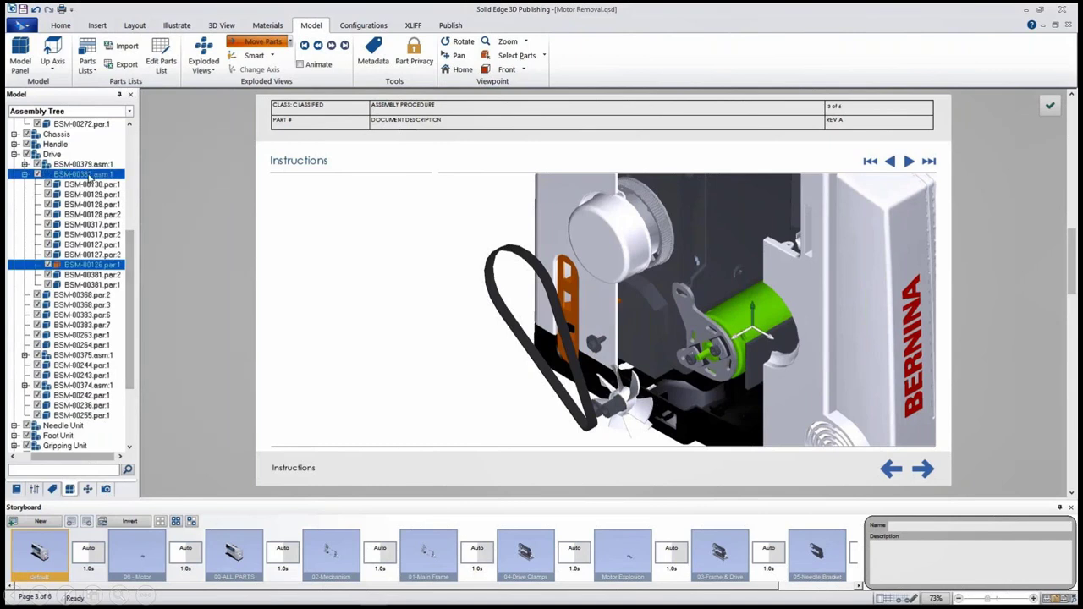
{"action": "left_click_drag", "start_coordinate": [738, 330], "coordinate": [645, 389]}
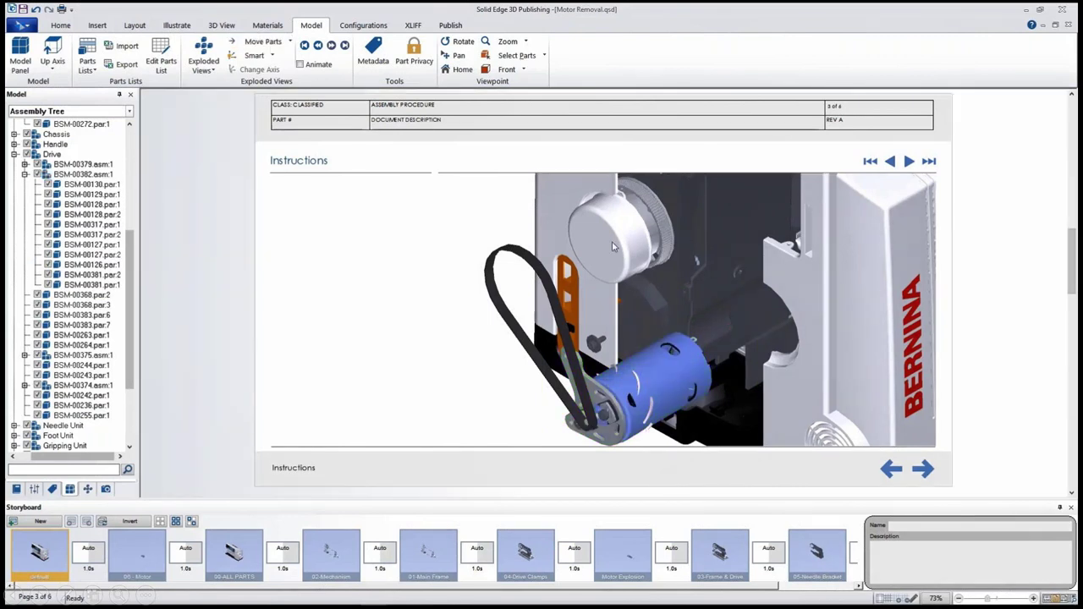
Step: Build a storyboard from the exploded view with the wizard, selecting parts being assembled, hiding unassembled parts, including the assembled state and keeping the viewing position
{"action": "left_click", "coordinate": [174, 26]}
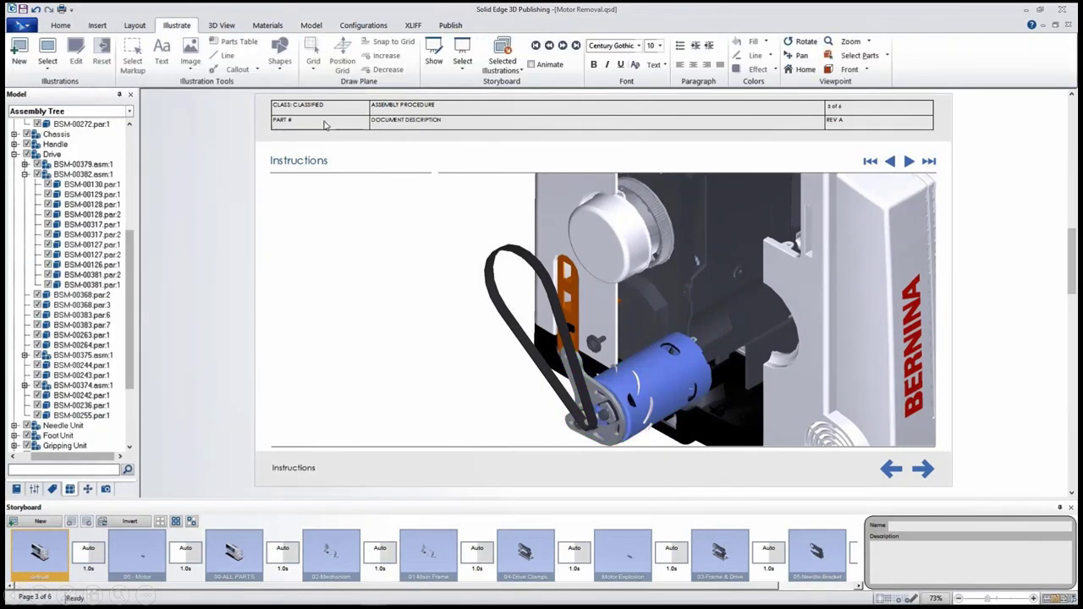
{"action": "left_click", "coordinate": [462, 64]}
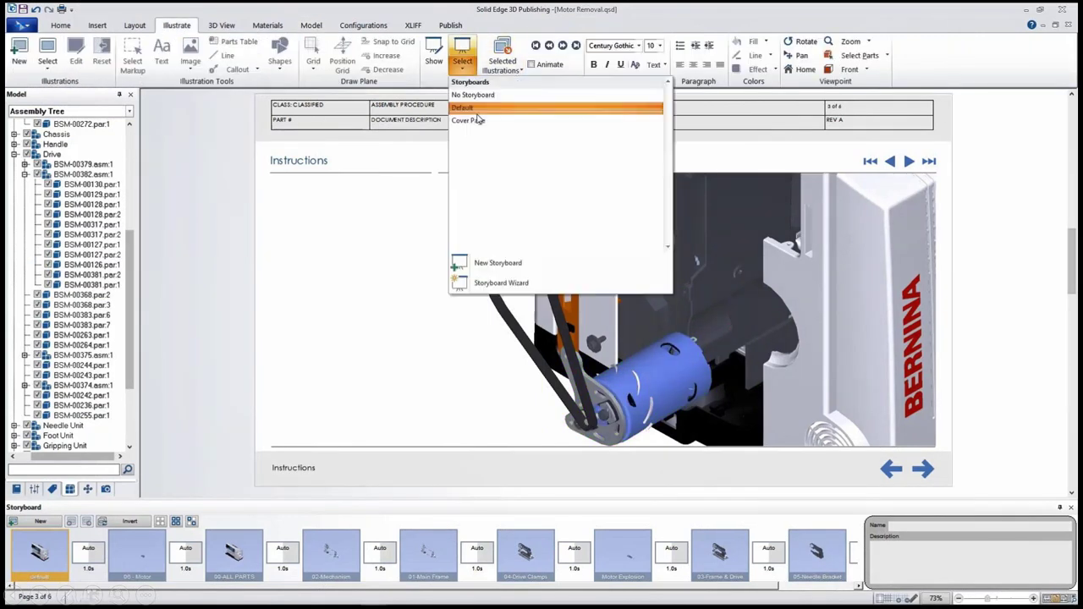
{"action": "left_click", "coordinate": [499, 283]}
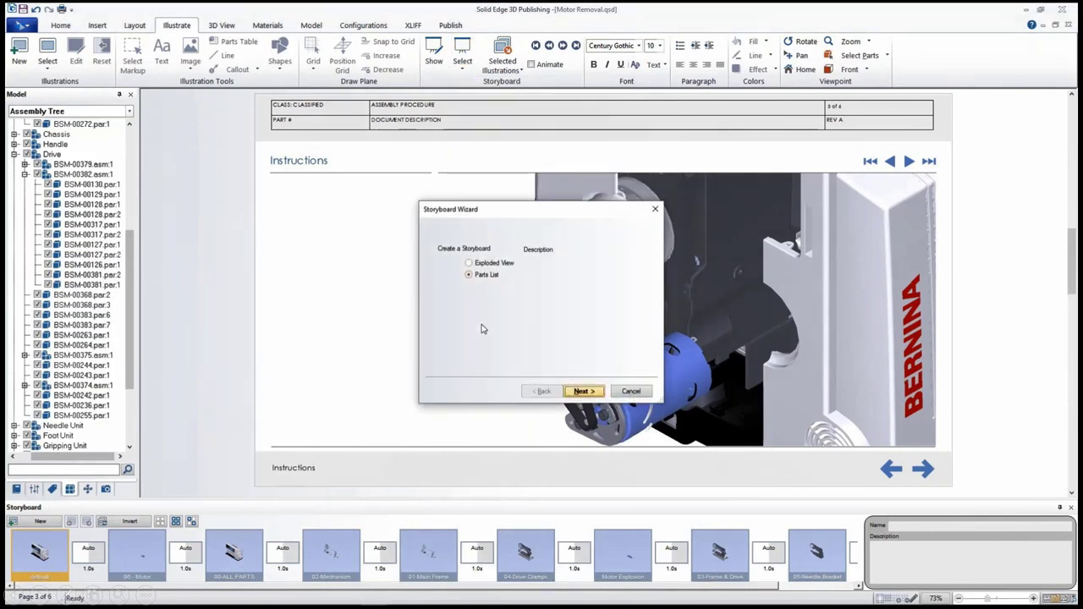
{"action": "left_click", "coordinate": [584, 391]}
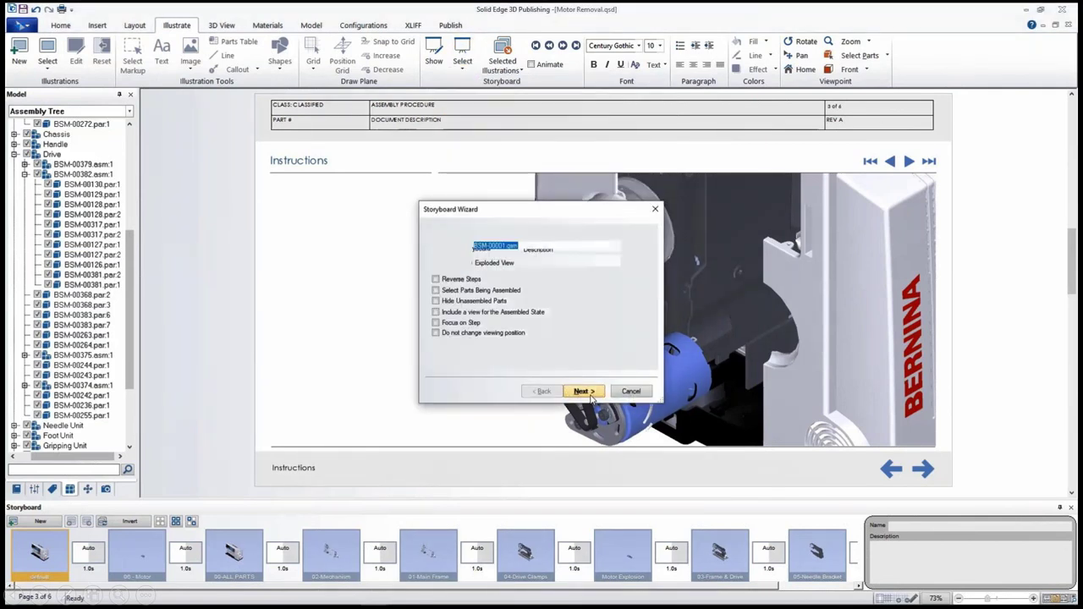
{"action": "left_click", "coordinate": [473, 291]}
{"action": "left_click", "coordinate": [472, 301]}
{"action": "left_click", "coordinate": [489, 314]}
{"action": "left_click", "coordinate": [486, 333]}
{"action": "left_click", "coordinate": [584, 391]}
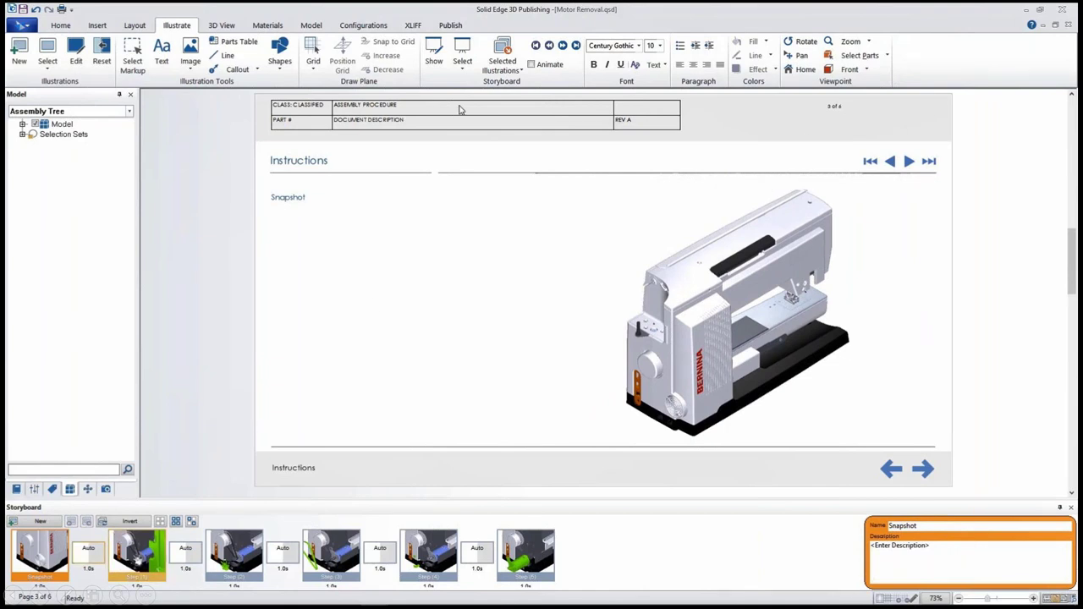
Step: Apply the current viewing position to the Snapshot and Step (1) illustrations, and display Step (1)
{"action": "left_click", "coordinate": [504, 69]}
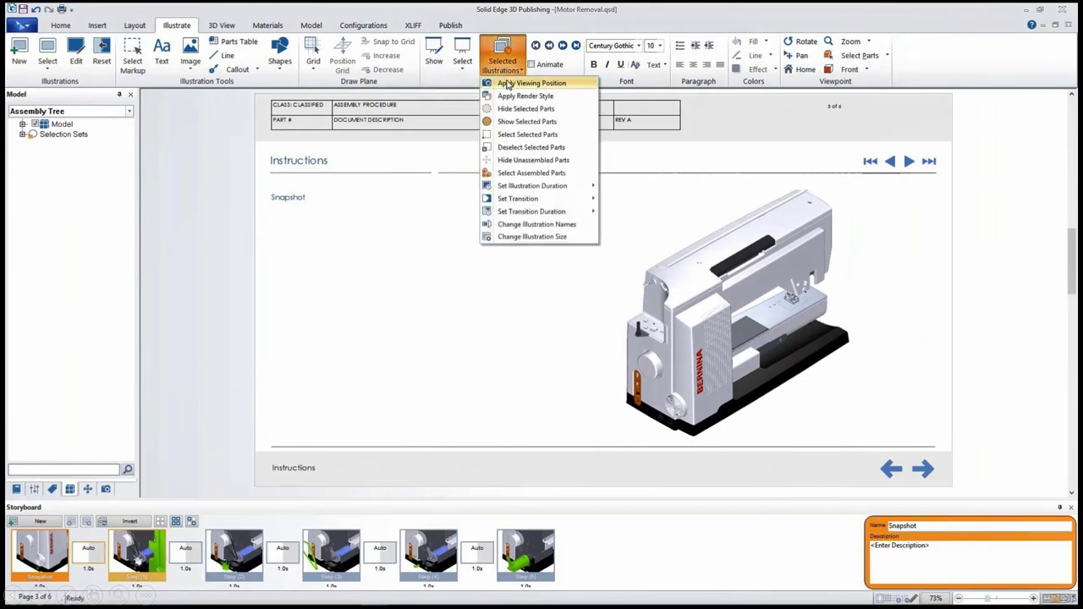
{"action": "left_click", "coordinate": [508, 83]}
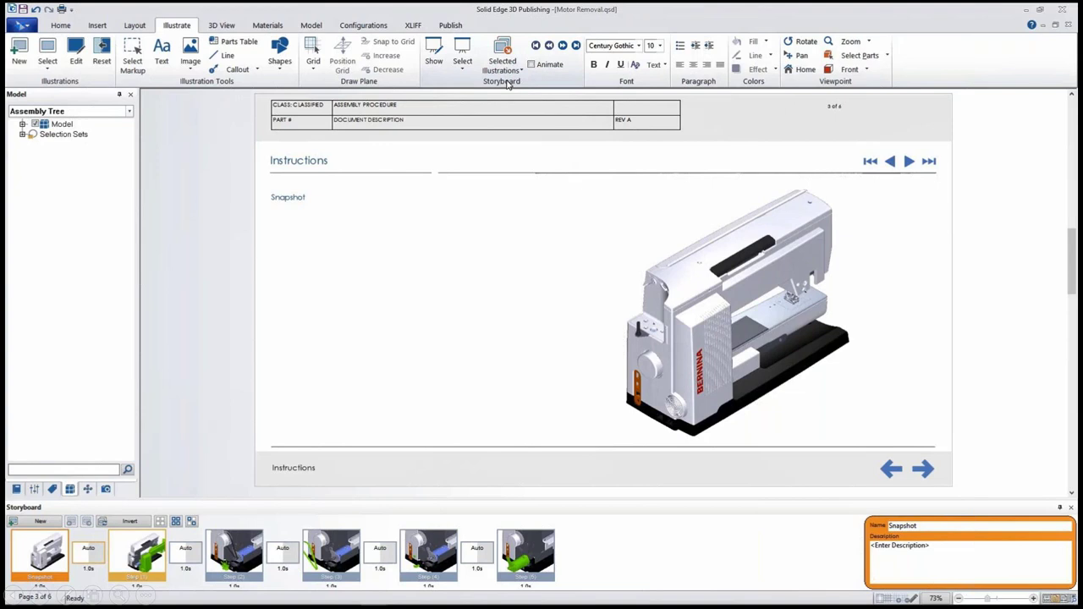
{"action": "left_click", "coordinate": [93, 552]}
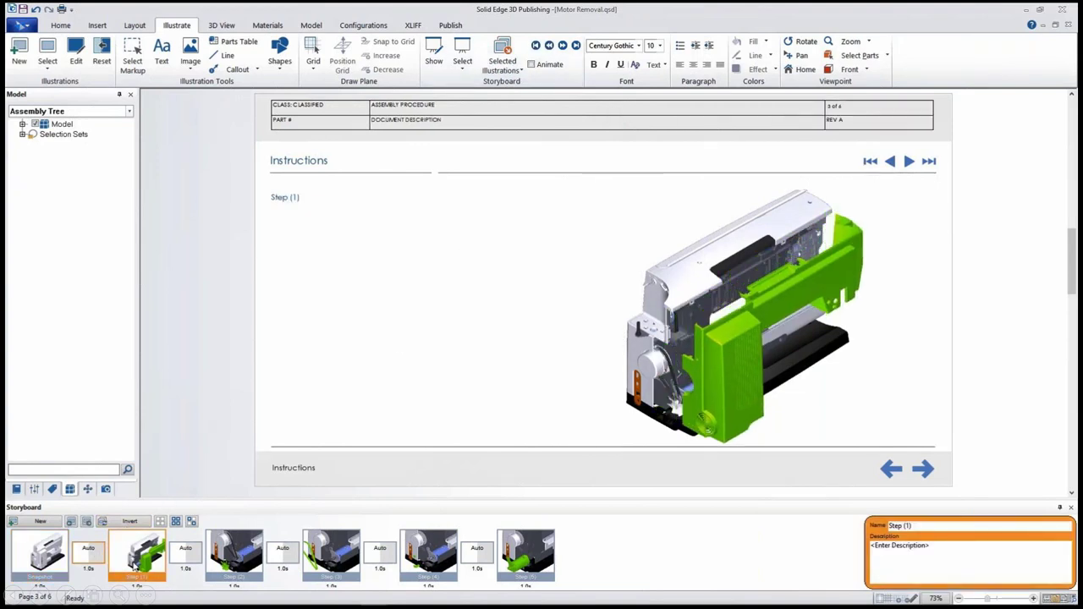
Step: Play the storyboard transitions into Step (2) and Step (3), and return to the Snapshot illustration
{"action": "left_click", "coordinate": [186, 555]}
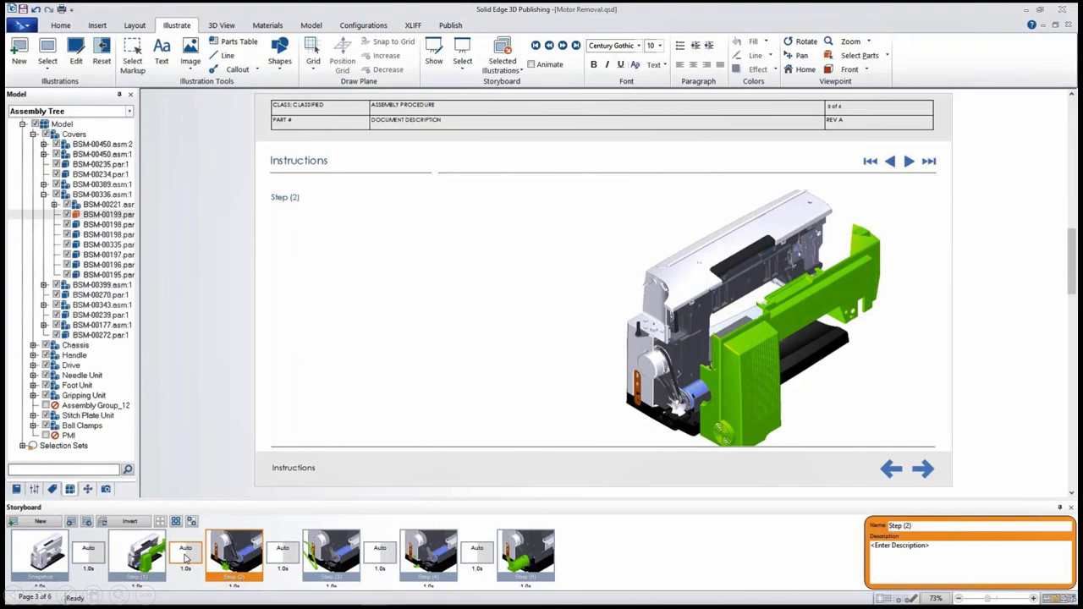
{"action": "left_click", "coordinate": [284, 555]}
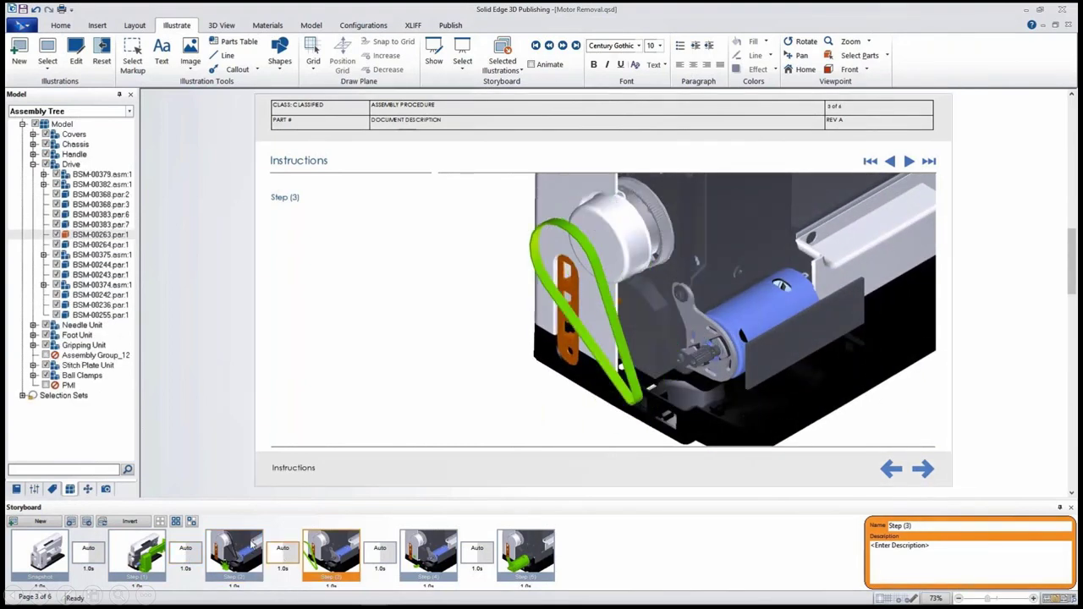
{"action": "left_click", "coordinate": [40, 557]}
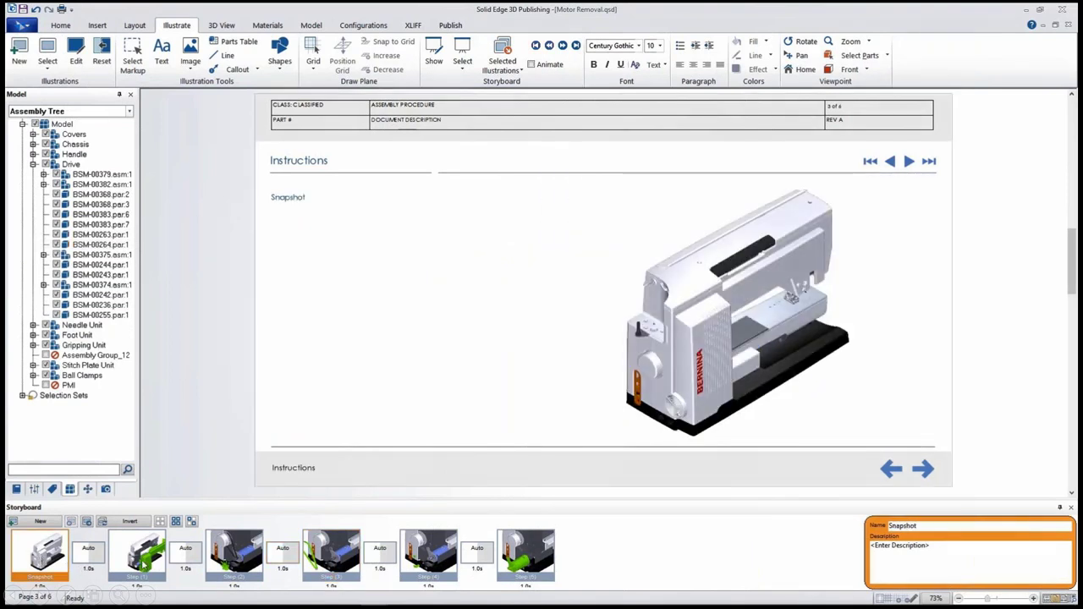
Step: Rename the Step (1) illustration as "Remove back cover" and Step (2) as "Remove fan"
{"action": "key", "text": "Right"}
{"action": "left_click_drag", "start_coordinate": [910, 526], "coordinate": [876, 526]}
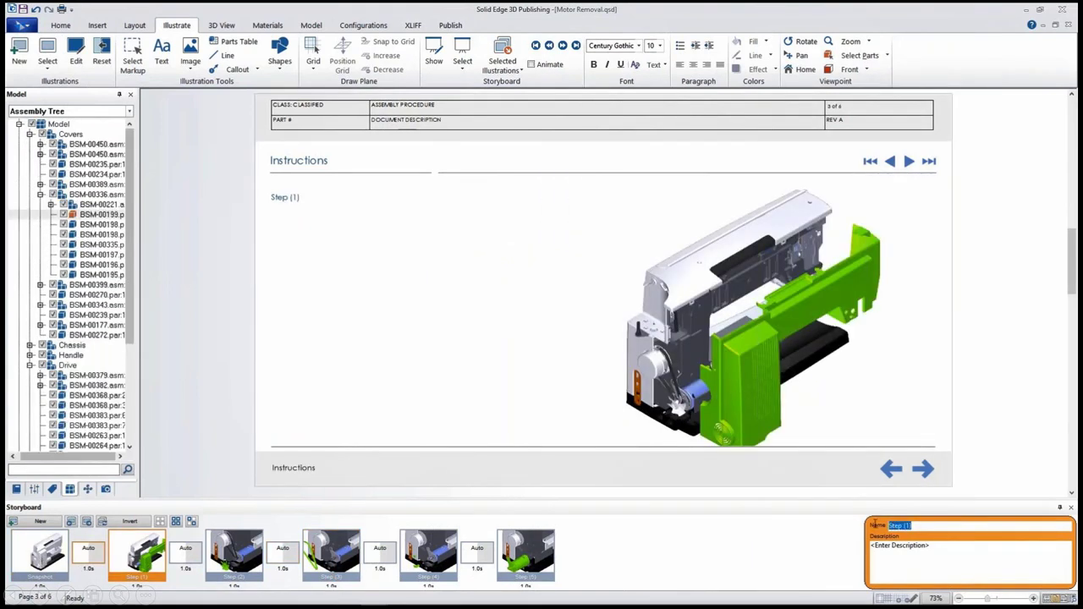
{"action": "type", "text": "Remove back cover"}
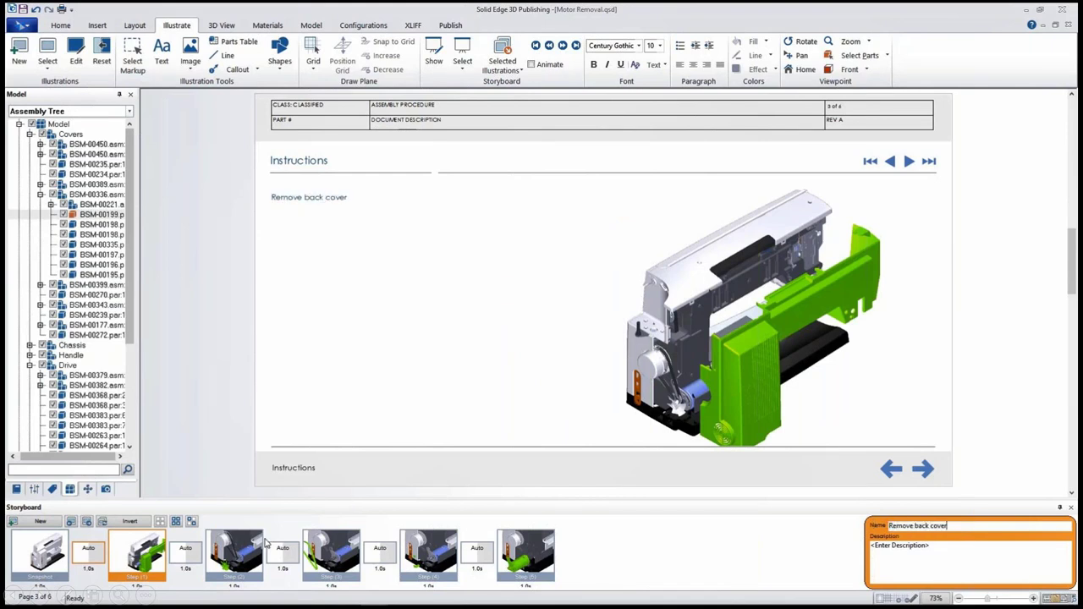
{"action": "left_click", "coordinate": [923, 468]}
{"action": "left_click", "coordinate": [922, 525]}
{"action": "type", "text": "Remov"}
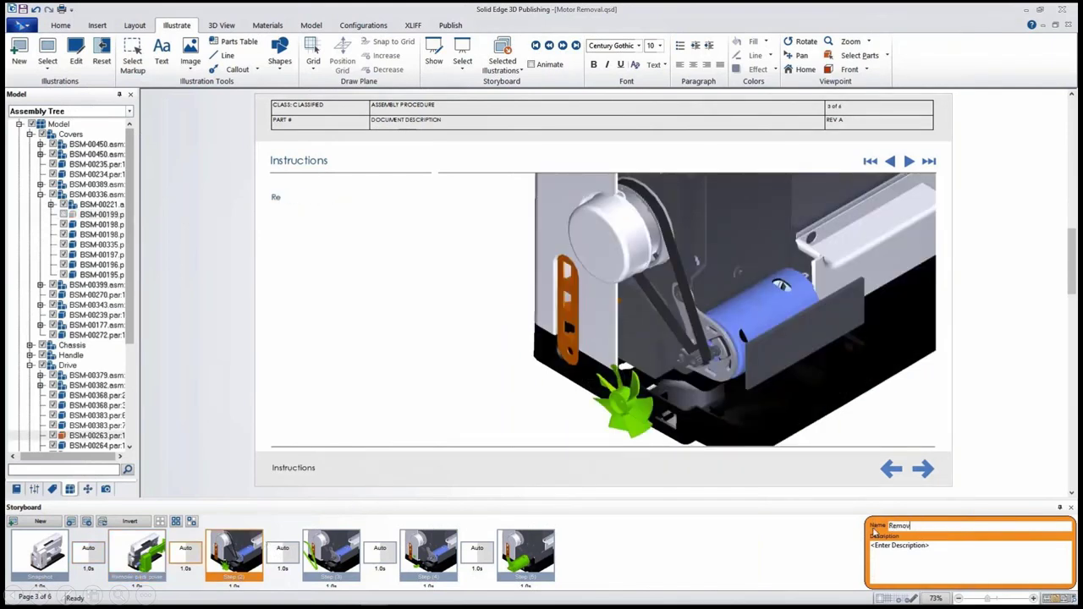
{"action": "type", "text": "e fan"}
Step: Rename Step (3) as "Remove belt" and Step (4) as "Remove belt drive, washers and bolts (2)"
{"action": "left_click", "coordinate": [353, 550]}
{"action": "left_click", "coordinate": [897, 526]}
{"action": "type", "text": "Remove belt"}
{"action": "left_click", "coordinate": [433, 552]}
{"action": "left_click", "coordinate": [875, 526]}
{"action": "type", "text": "Remove belt"}
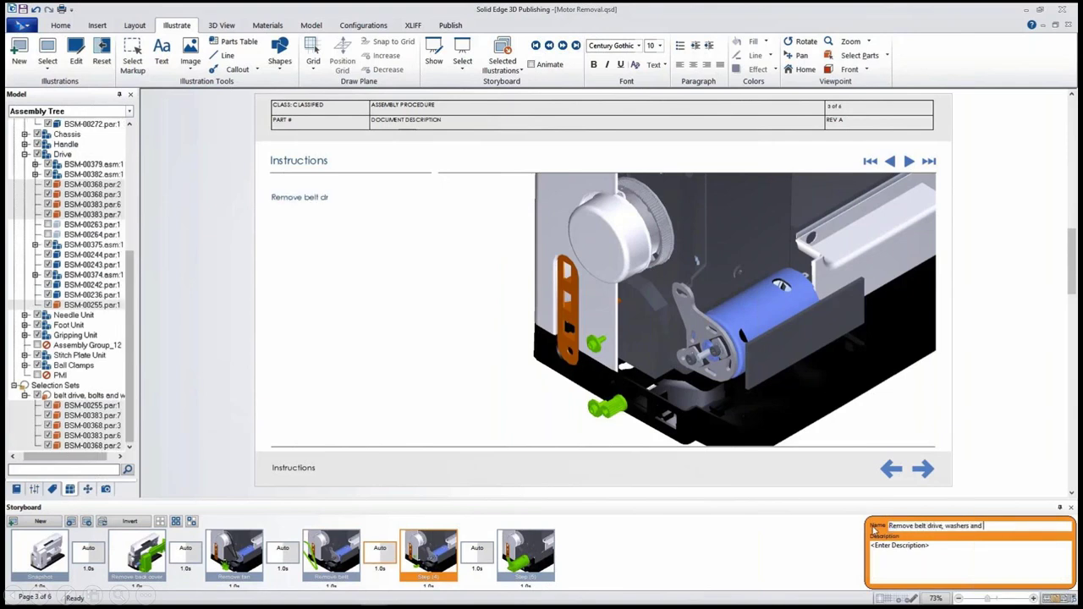
{"action": "type", "text": "lts (2"}
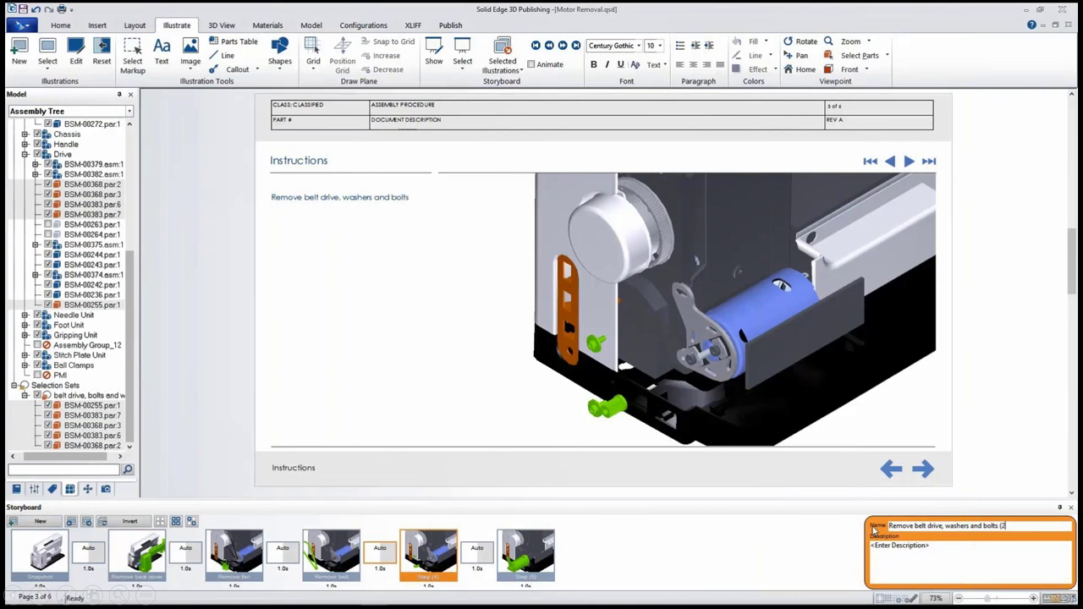
Step: Rename the last storyboard illustration, Step (5), as "Remove motor assembly"
{"action": "left_click", "coordinate": [542, 562]}
{"action": "left_click_drag", "start_coordinate": [916, 525], "coordinate": [879, 526]}
{"action": "type", "text": "Remove motor assembly"}
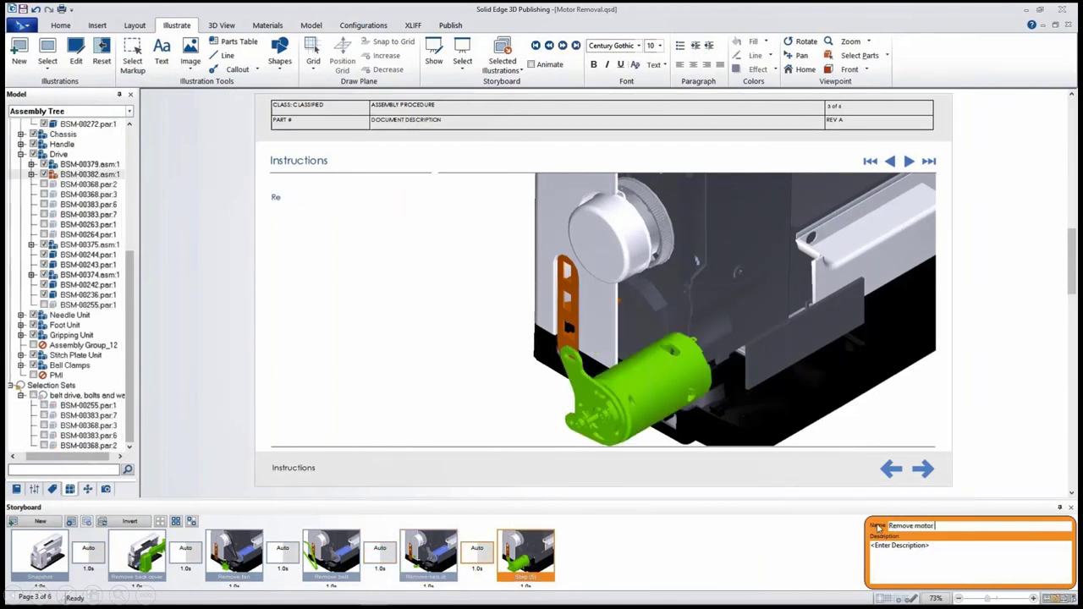
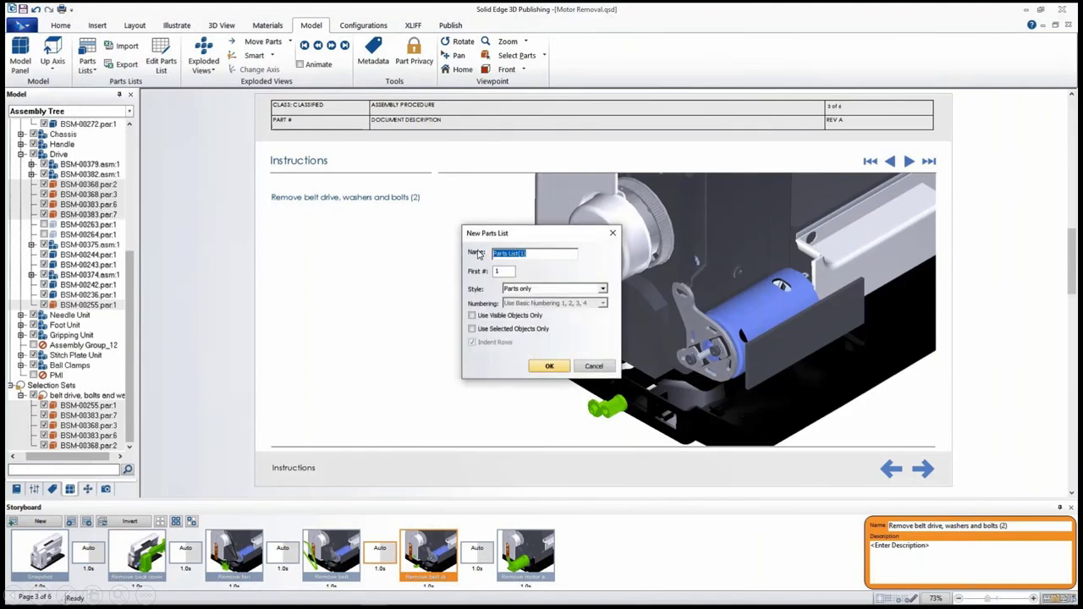
Step: Create a parts-only list named "belt drive, bolts and washers" using only the selected objects
{"action": "type", "text": "b"}
{"action": "left_click", "coordinate": [497, 331]}
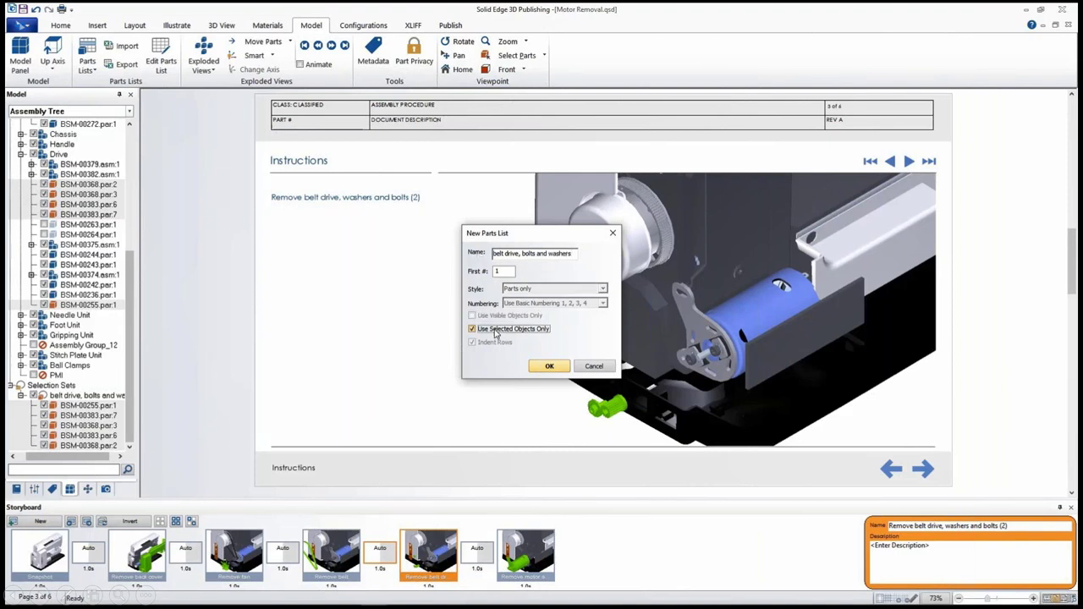
{"action": "left_click", "coordinate": [549, 366]}
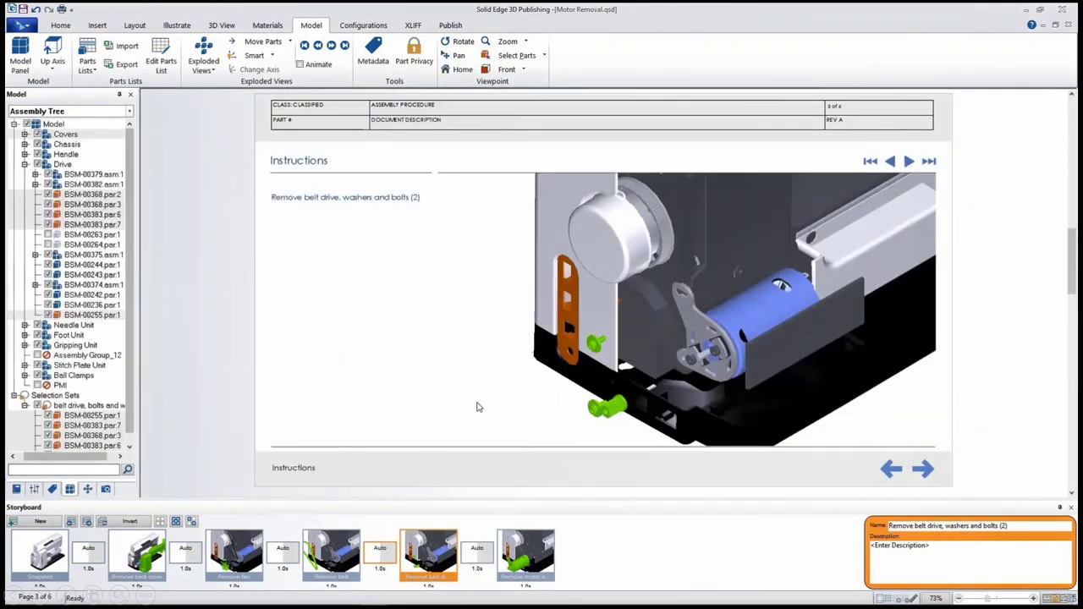
Step: Edit the "Remove belt drive, washers and bolts (2)" illustration and place a parts table in its lower-left corner
{"action": "right_click", "coordinate": [432, 557]}
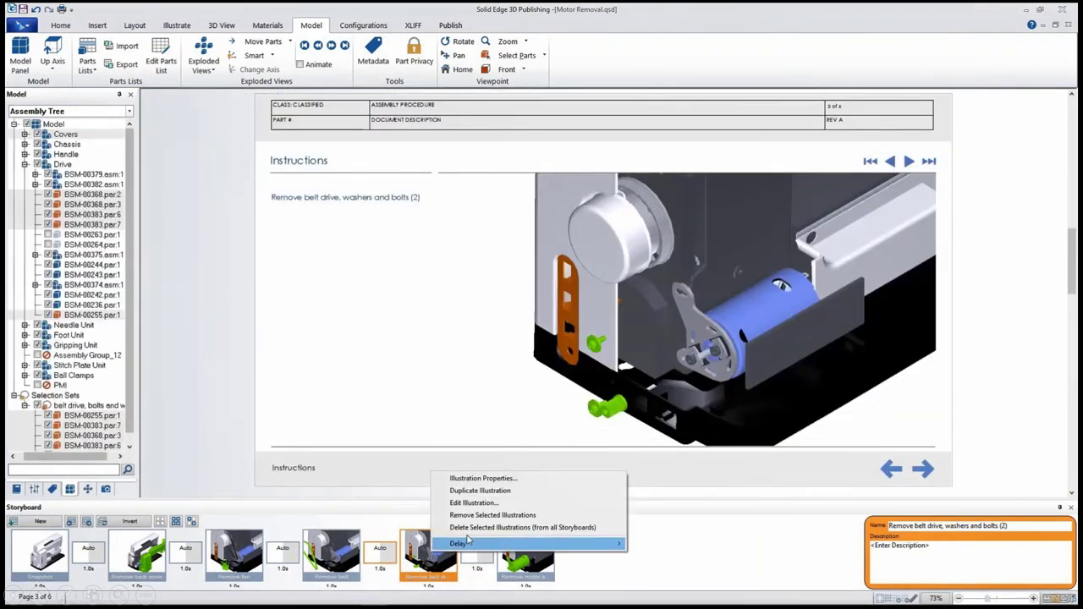
{"action": "left_click", "coordinate": [476, 505]}
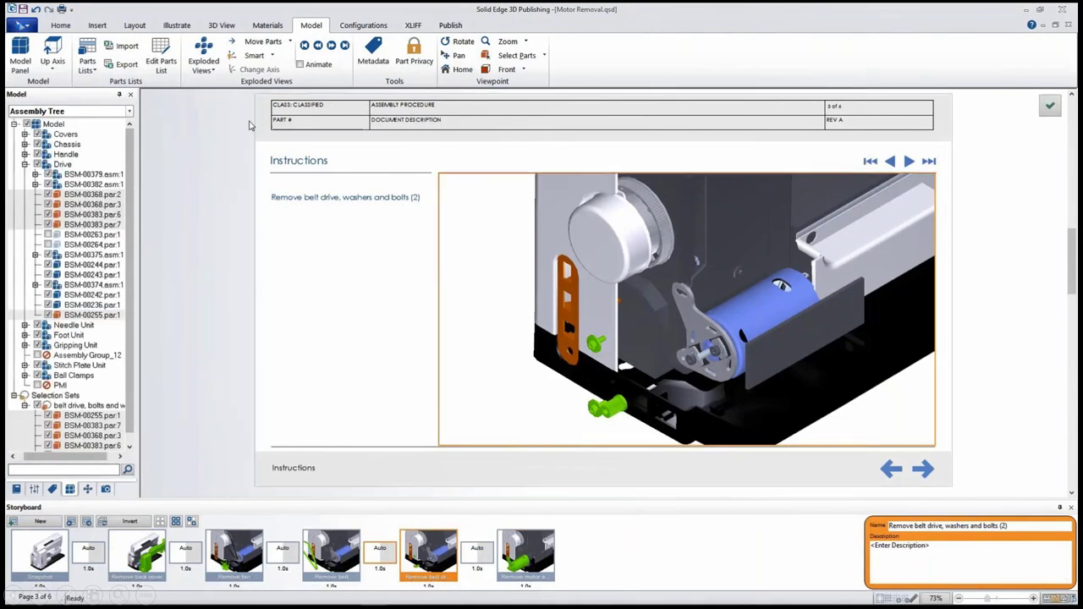
{"action": "left_click", "coordinate": [183, 29]}
{"action": "left_click", "coordinate": [226, 43]}
{"action": "left_click_drag", "start_coordinate": [463, 400], "coordinate": [526, 426]}
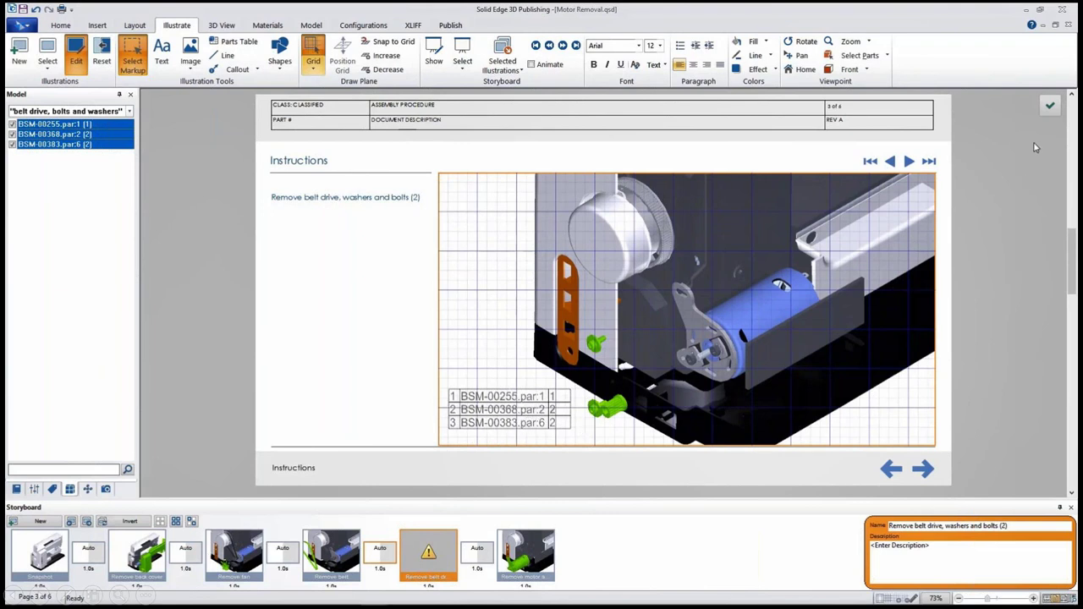
{"action": "left_click", "coordinate": [1048, 105]}
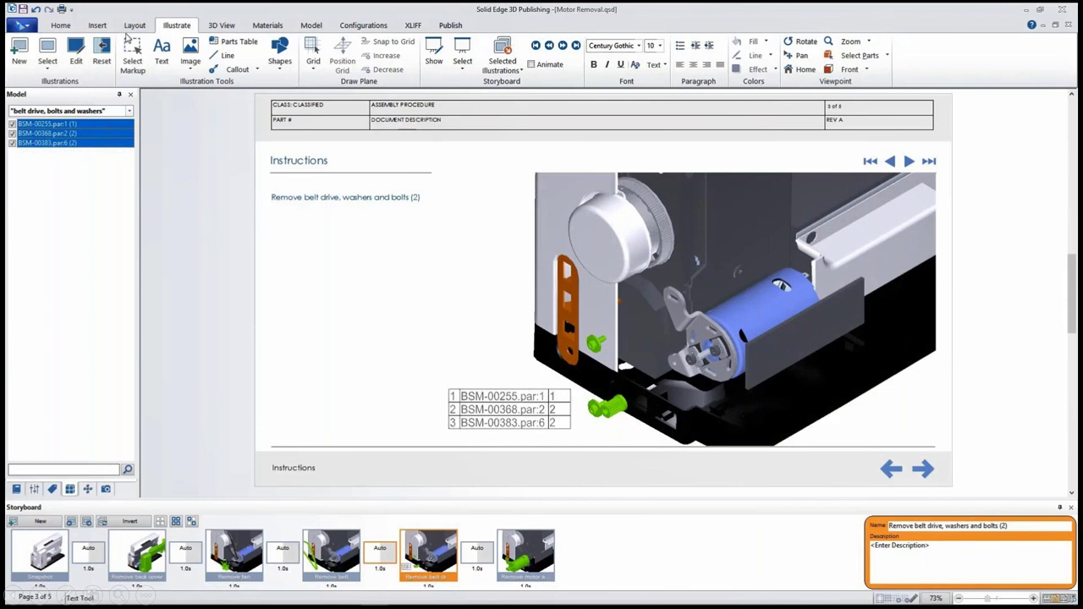
Step: Insert a vertical illustration carousel, placed and sized between the step name text and the page footer beside the 3D view
{"action": "left_click", "coordinate": [98, 24]}
{"action": "left_click", "coordinate": [285, 56]}
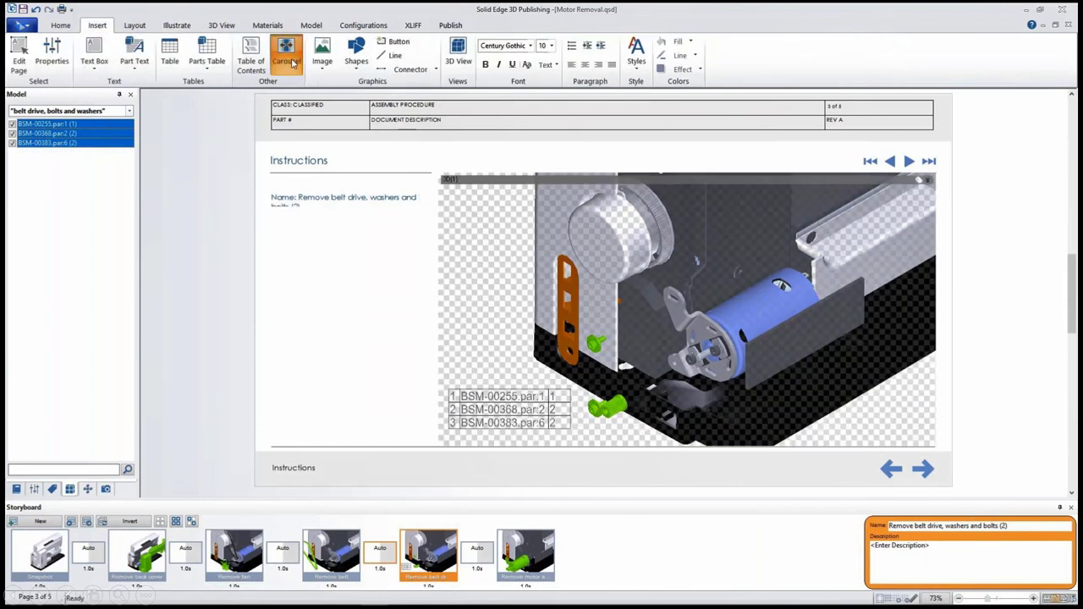
{"action": "mouse_move", "coordinate": [447, 193]}
{"action": "left_mouse_down"}
{"action": "mouse_move", "coordinate": [506, 282]}
{"action": "mouse_move", "coordinate": [528, 383]}
{"action": "left_mouse_up"}
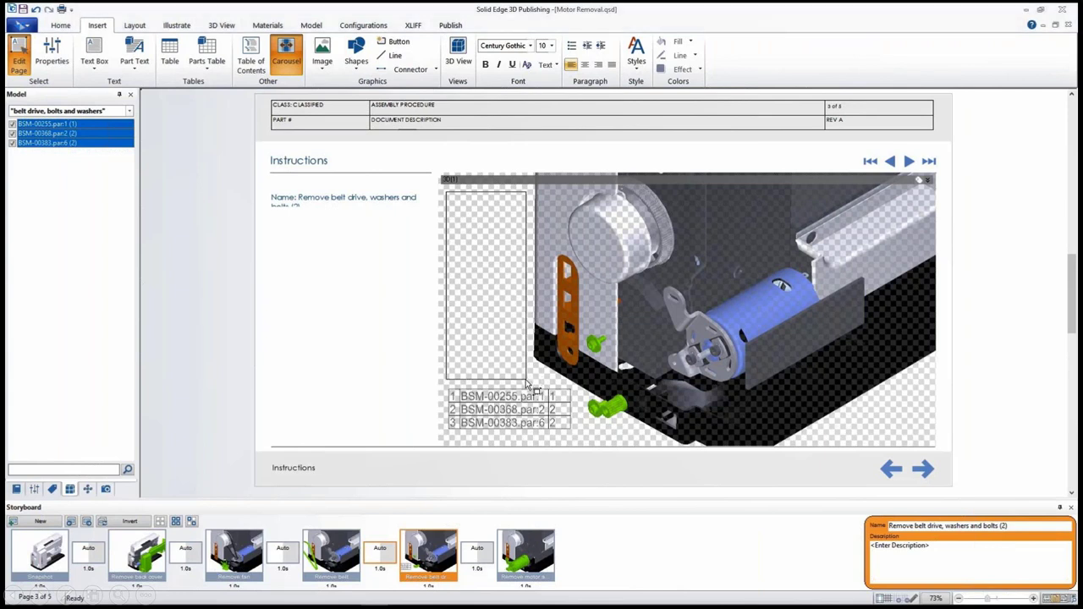
{"action": "left_click", "coordinate": [529, 333]}
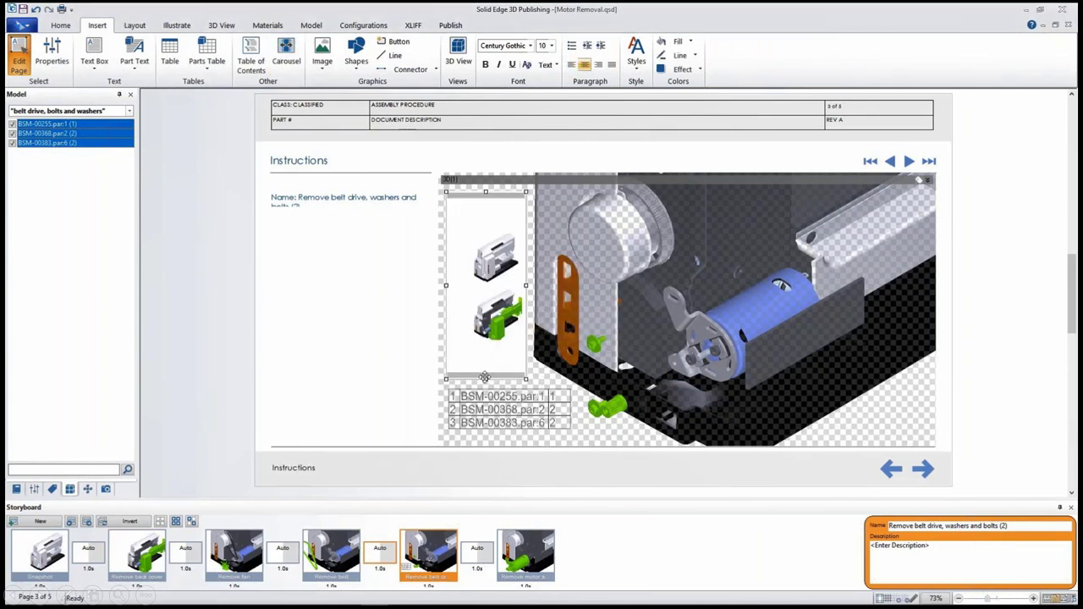
{"action": "left_click_drag", "start_coordinate": [438, 389], "coordinate": [338, 436]}
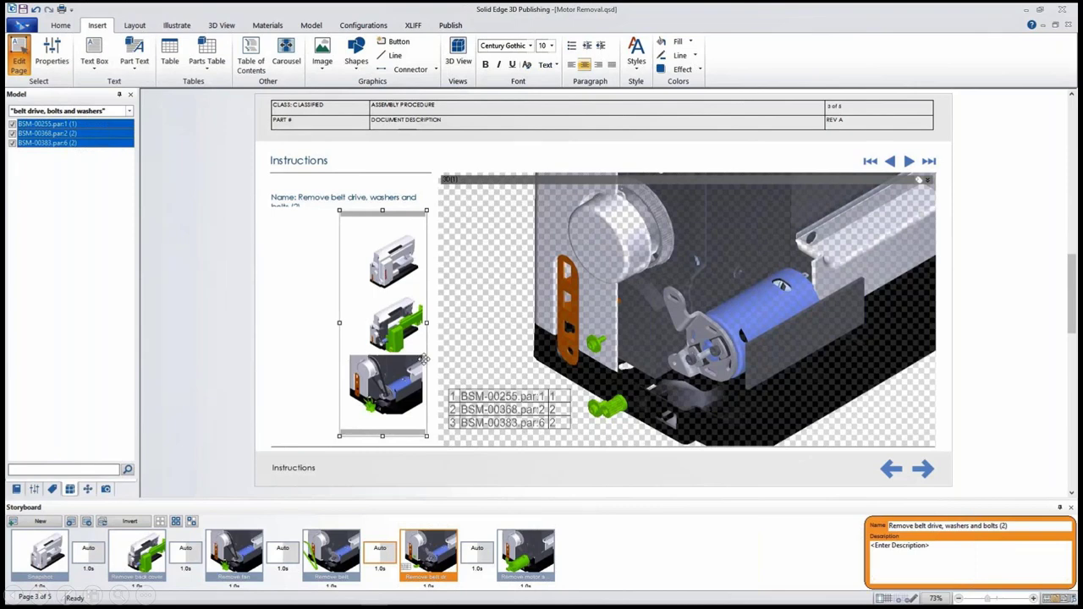
{"action": "left_click", "coordinate": [20, 57]}
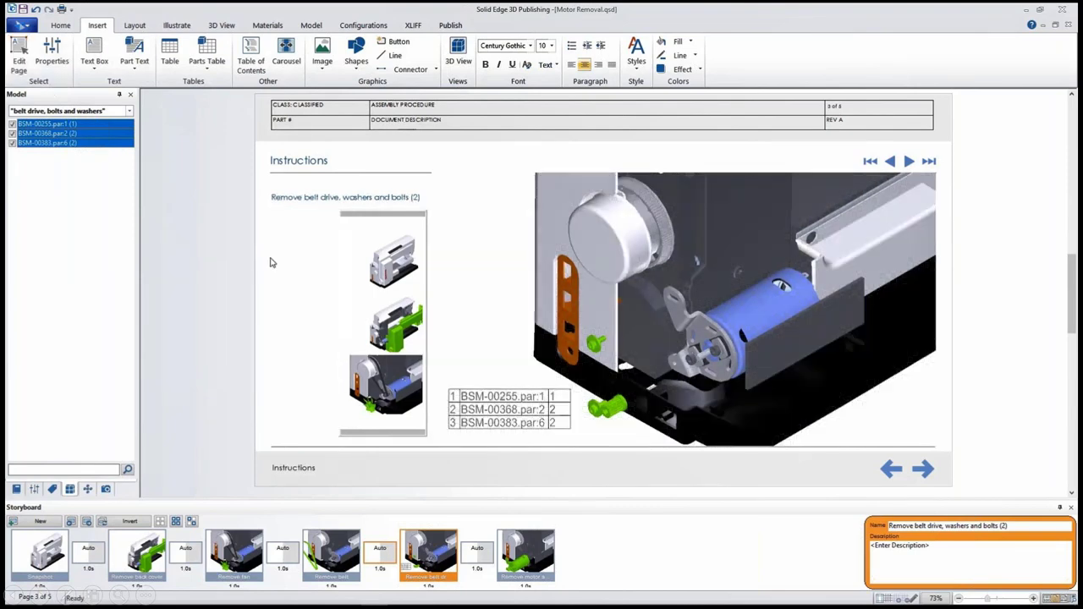
Step: Test the carousel by displaying the Snapshot, Remove back cover and Remove fan illustrations from its thumbnails
{"action": "left_click", "coordinate": [385, 274]}
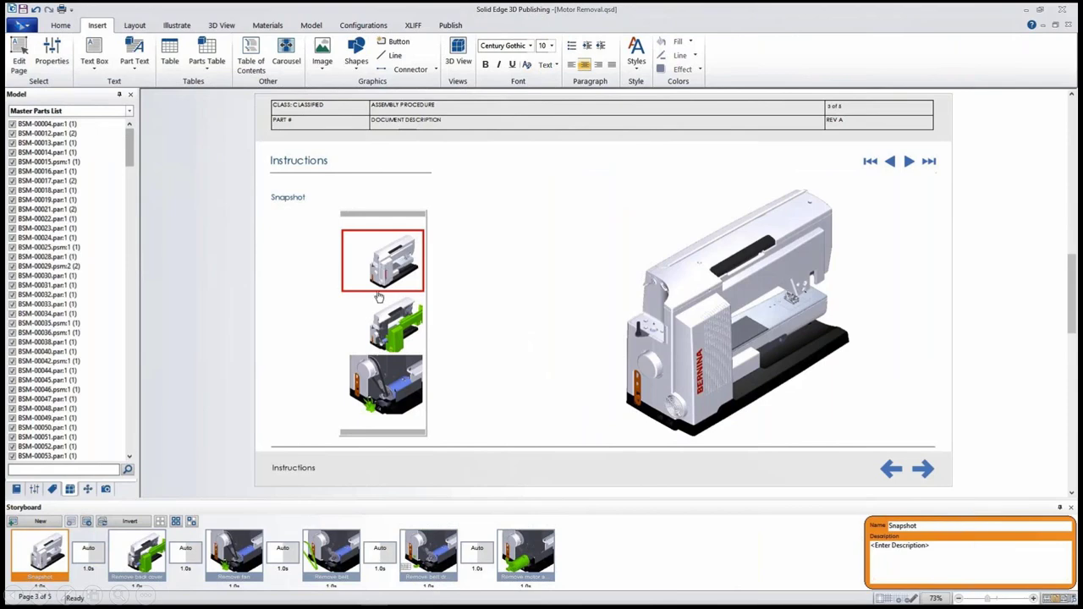
{"action": "left_click", "coordinate": [380, 336]}
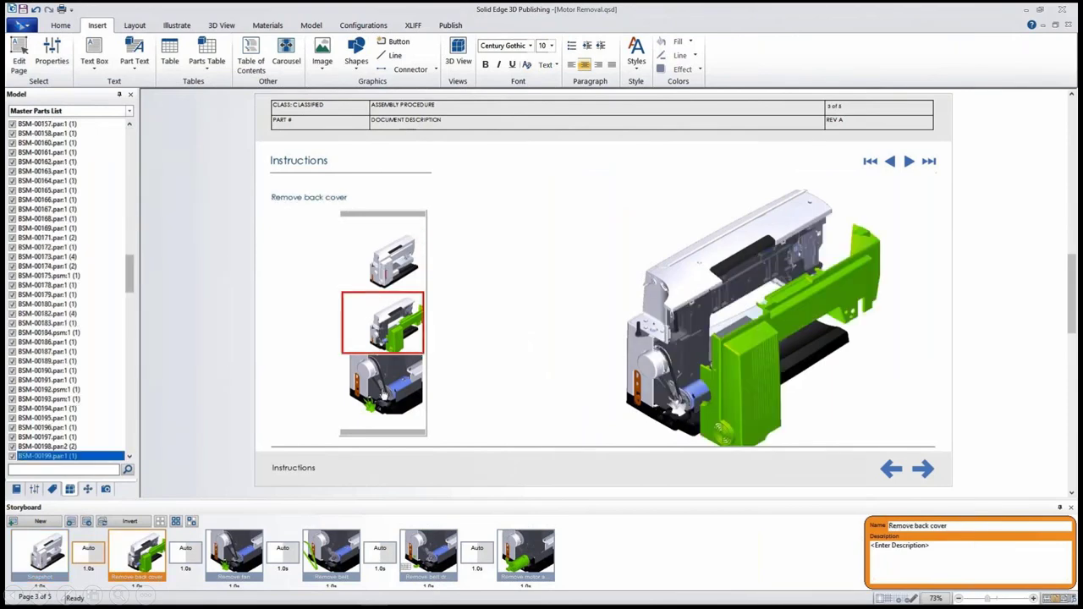
{"action": "left_click", "coordinate": [385, 394]}
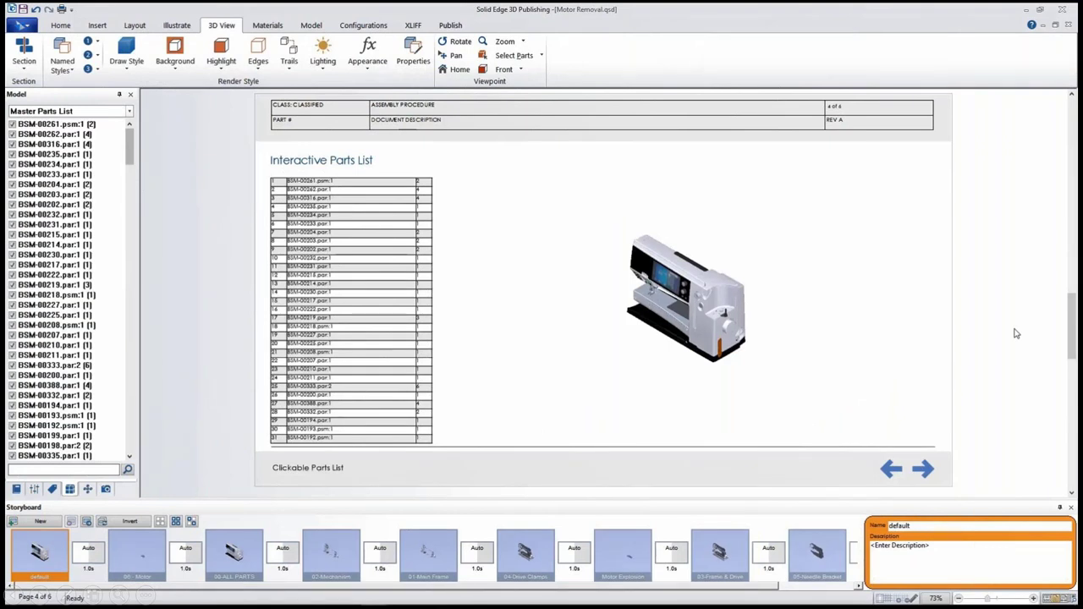
Step: Switch the 3D view on the Interactive Parts List page to the Motor Explosion configuration
{"action": "left_click", "coordinate": [363, 25]}
{"action": "left_click", "coordinate": [39, 71]}
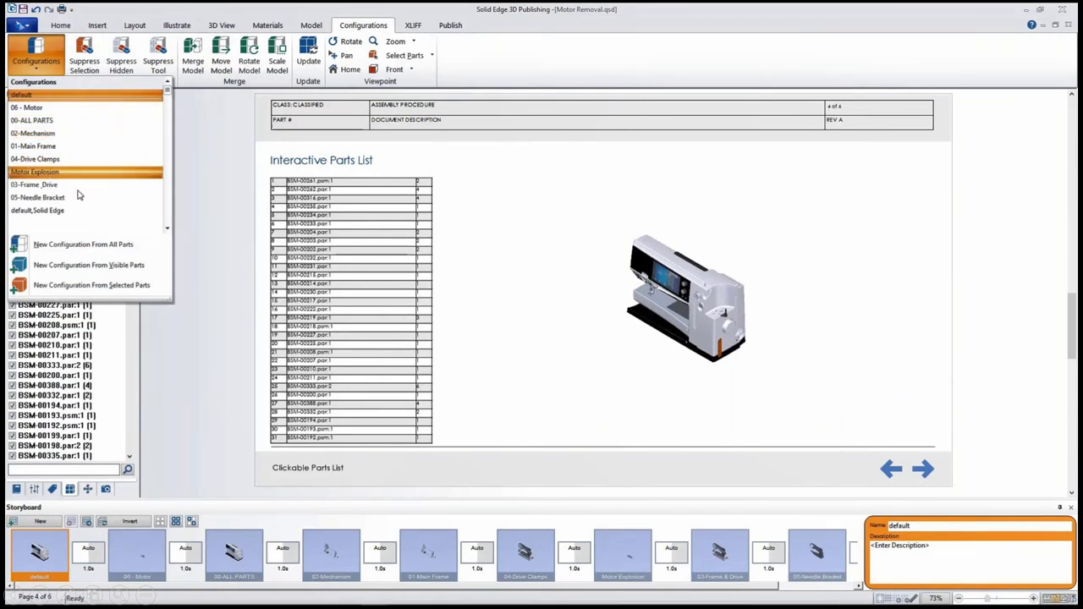
{"action": "left_click", "coordinate": [38, 172]}
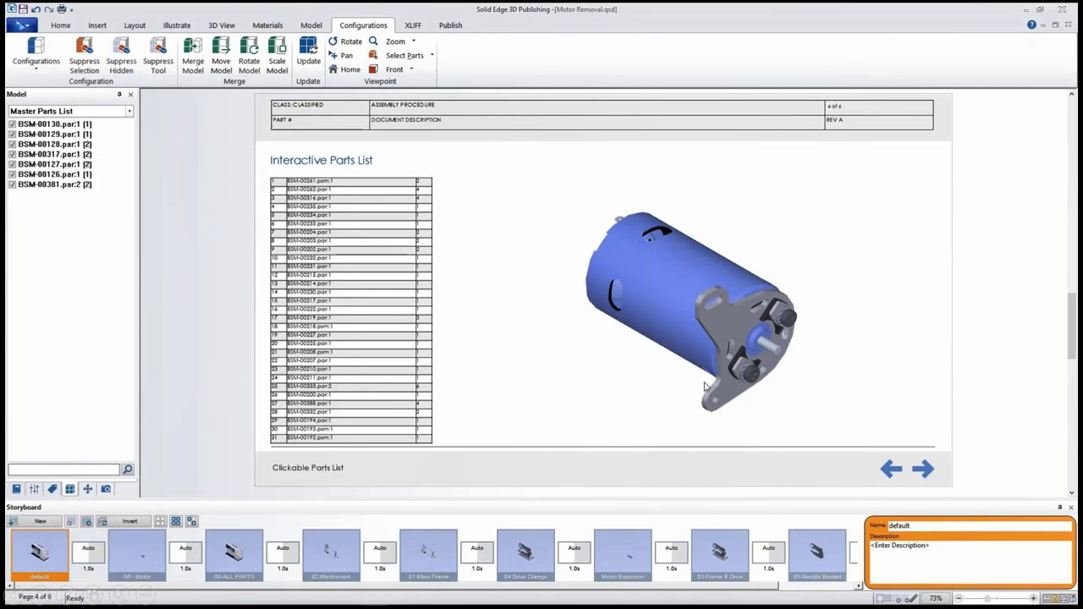
Step: Create a new storyboard named "Motor exploded"
{"action": "left_click", "coordinate": [180, 27]}
{"action": "left_click", "coordinate": [462, 61]}
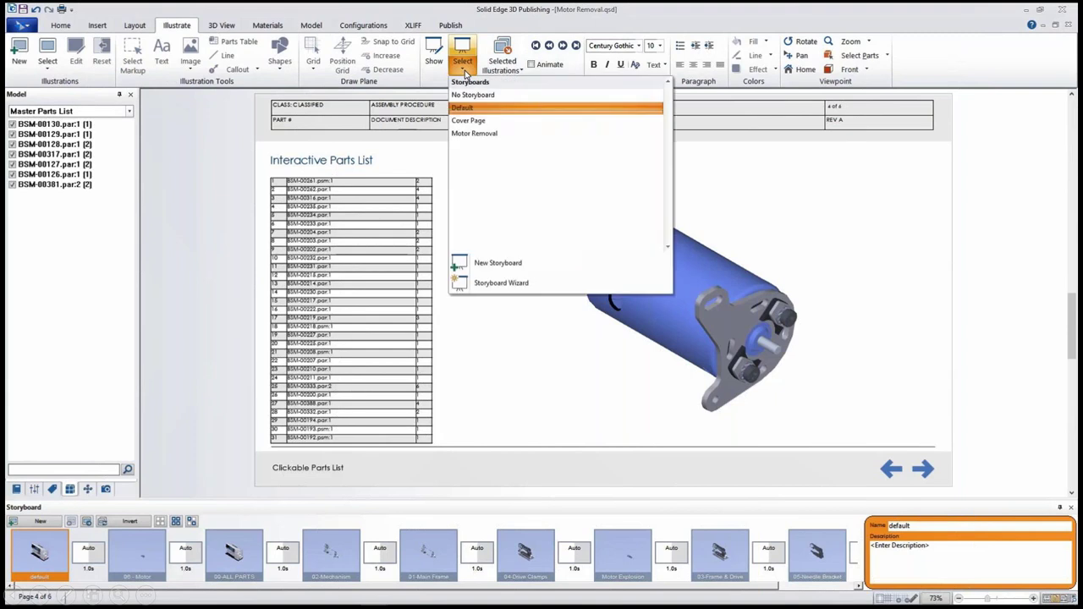
{"action": "left_click", "coordinate": [501, 265]}
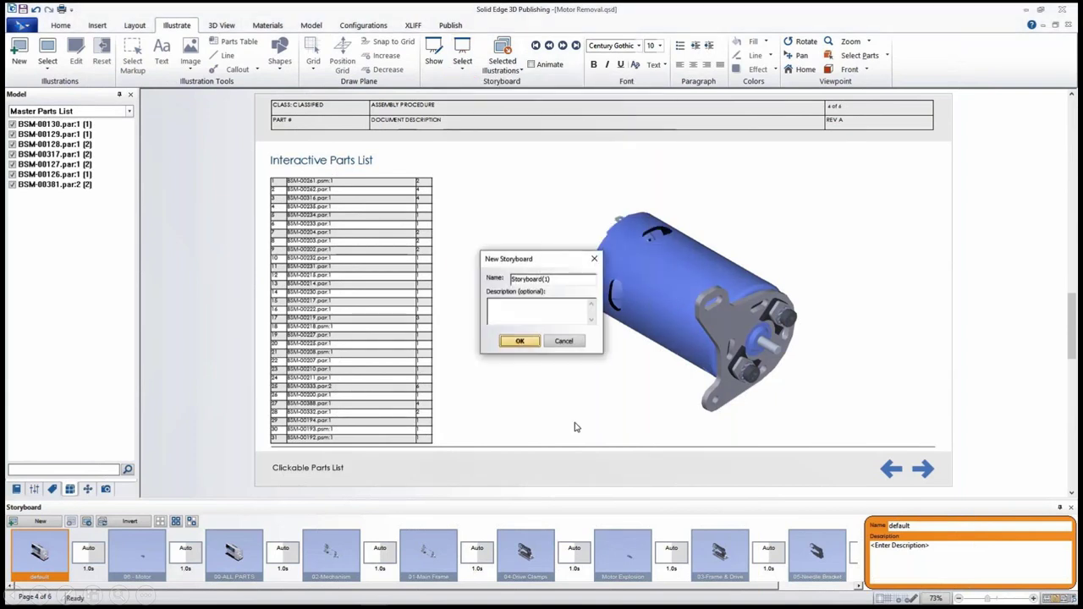
{"action": "left_click_drag", "start_coordinate": [567, 284], "coordinate": [496, 279]}
{"action": "type", "text": "Motor exploded"}
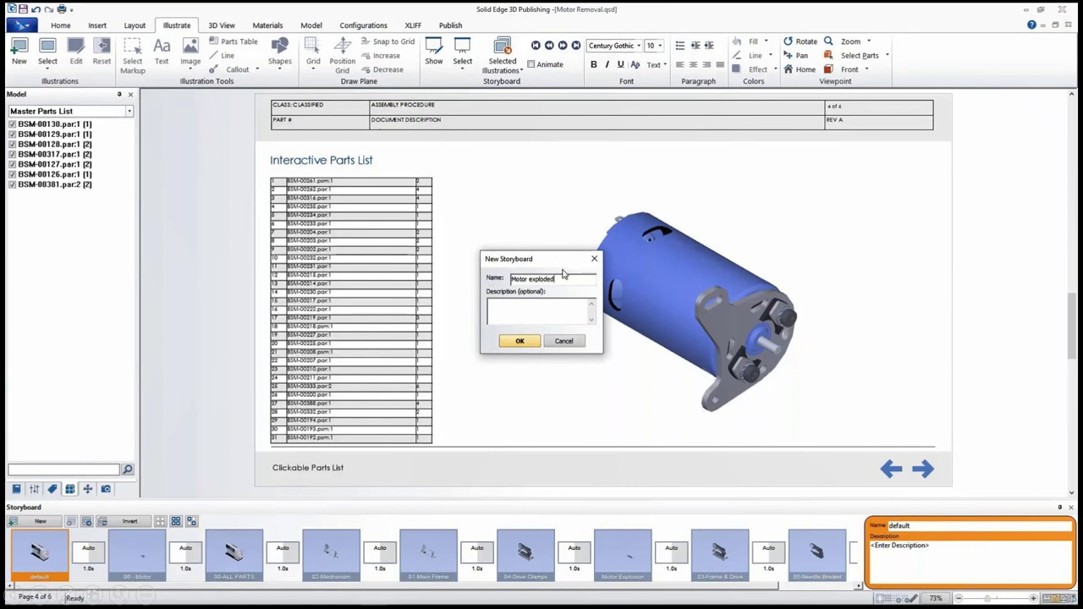
{"action": "left_click", "coordinate": [533, 343]}
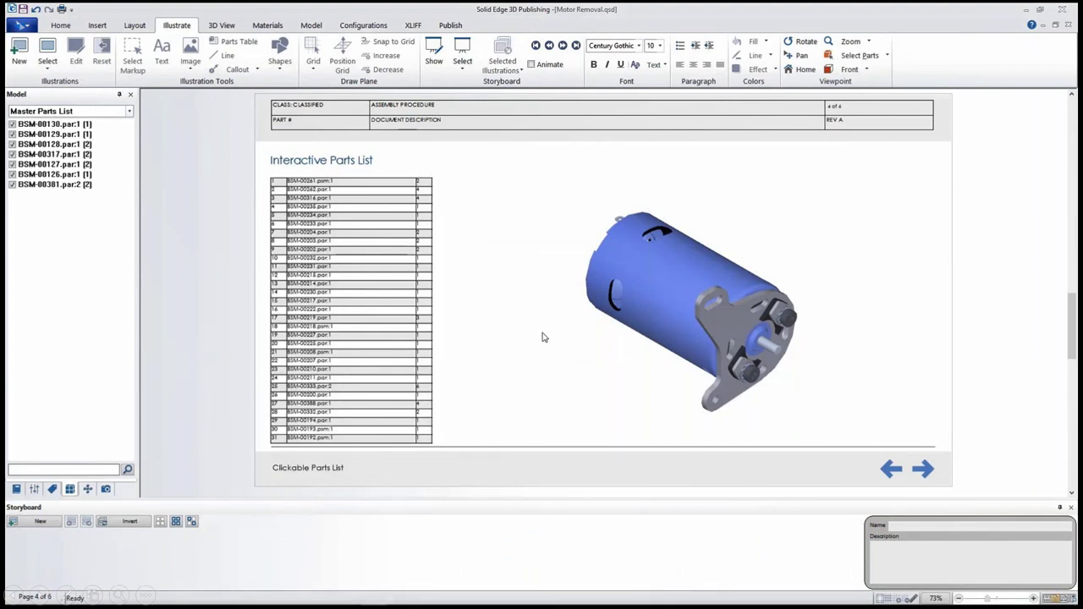
Step: Add an illustration of the assembled motor named "Collapsed" at the end of the storyboard and finish its markup editing
{"action": "left_click", "coordinate": [40, 521]}
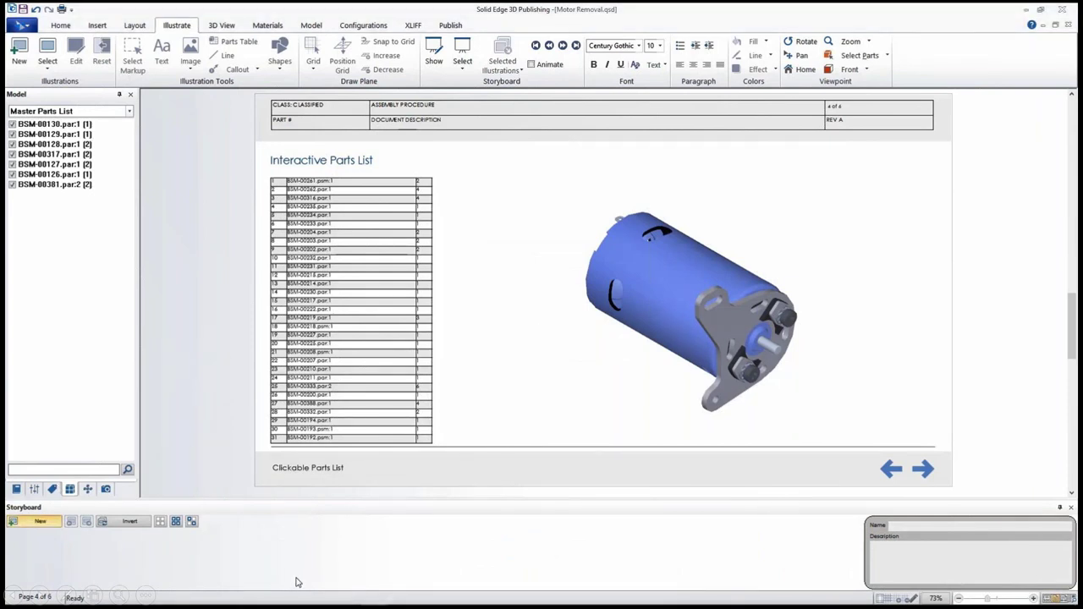
{"action": "type", "text": "Collapsed"}
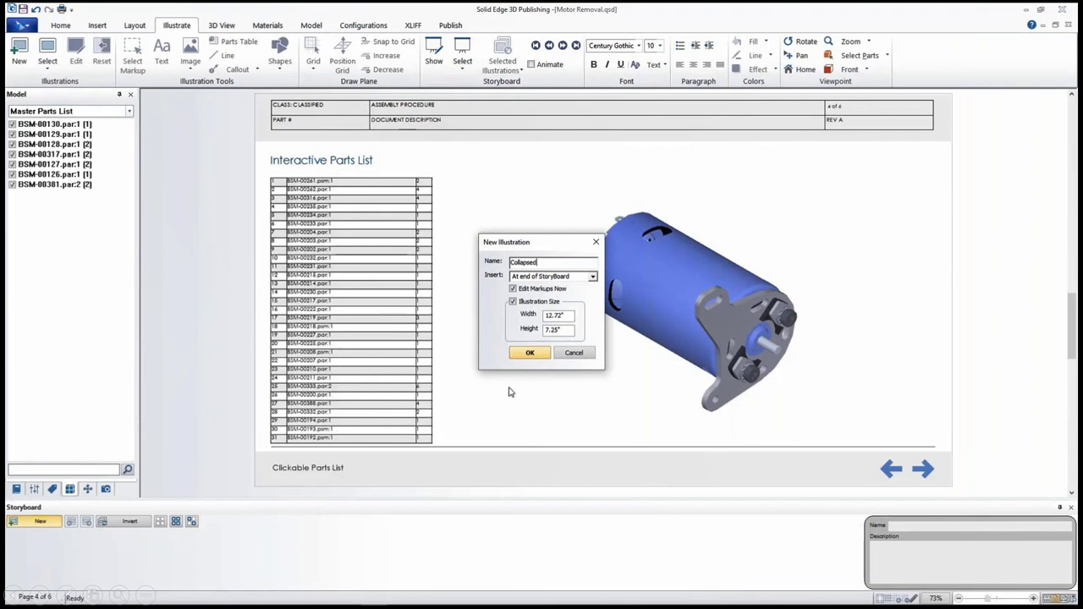
{"action": "left_click", "coordinate": [546, 354]}
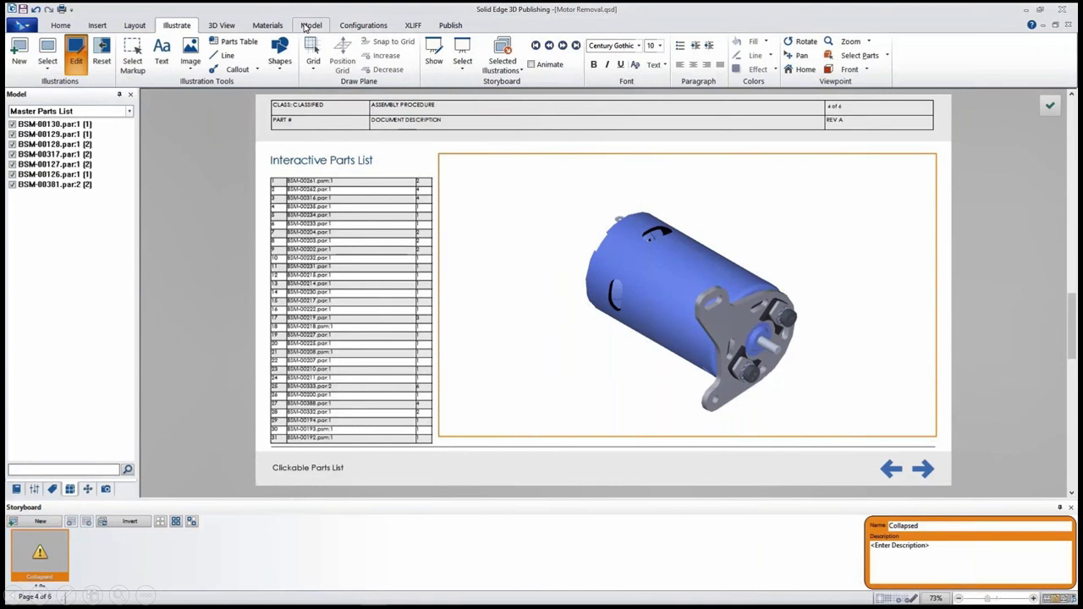
{"action": "left_click", "coordinate": [1050, 108]}
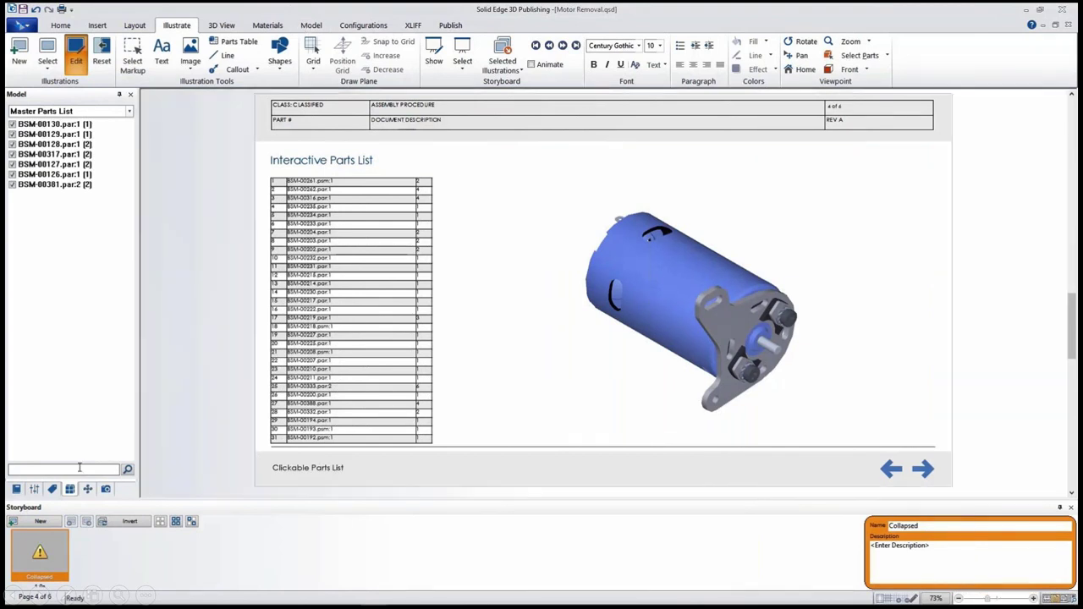
Step: Create a new illustration named "Exploded" at the end of the Motor exploded storyboard
{"action": "left_click", "coordinate": [56, 519]}
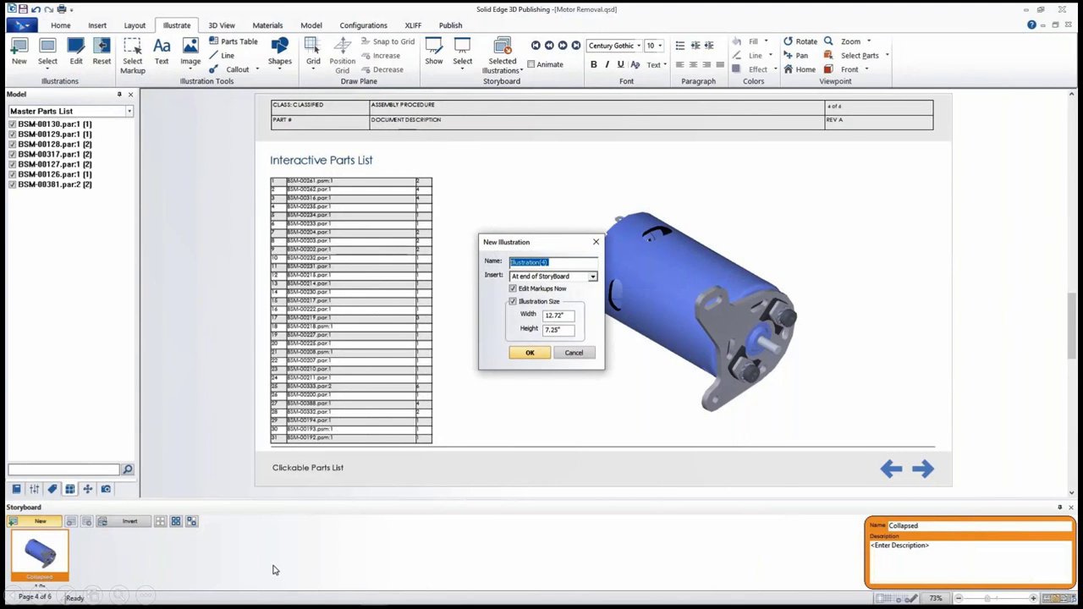
{"action": "type", "text": "Exploded"}
{"action": "left_click", "coordinate": [530, 353]}
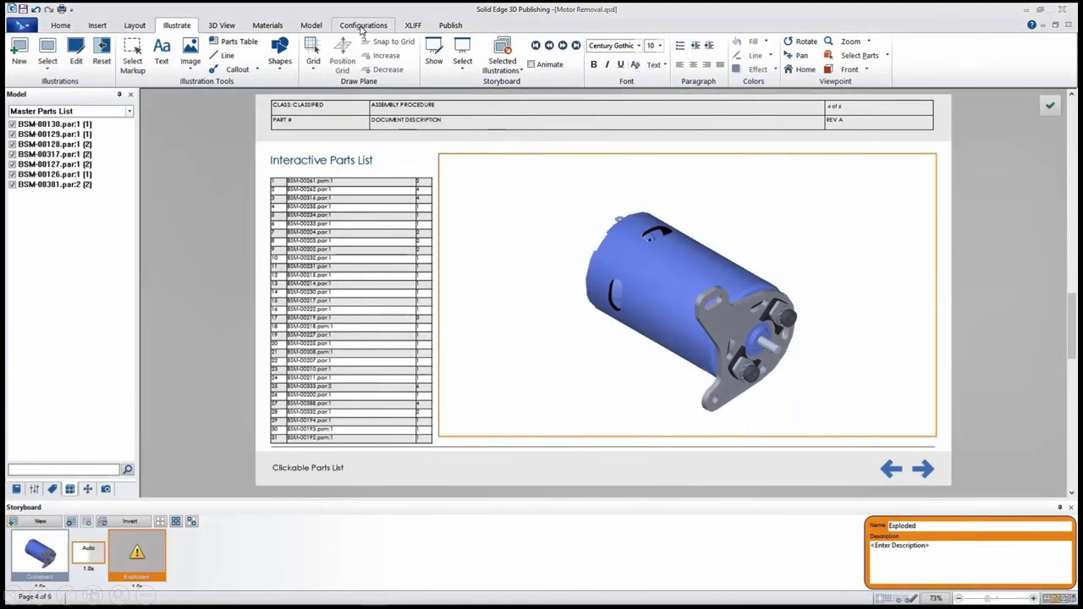
Step: Apply the Motor Explosion exploded view to the Exploded illustration and finish its markup editing
{"action": "left_click", "coordinate": [311, 25]}
{"action": "left_click", "coordinate": [203, 59]}
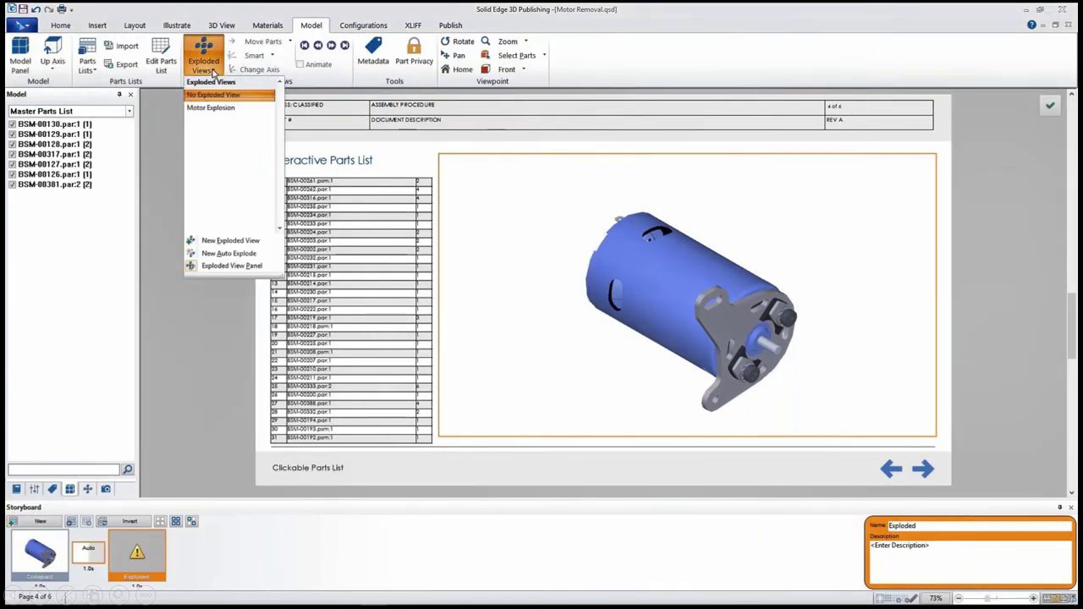
{"action": "left_click", "coordinate": [209, 113]}
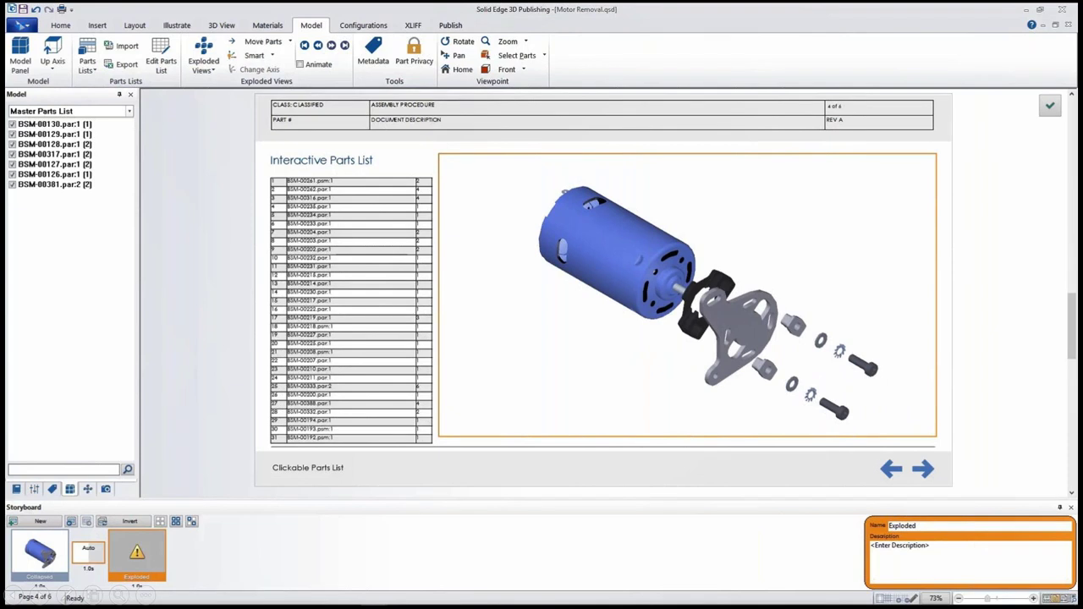
{"action": "left_click", "coordinate": [1050, 104]}
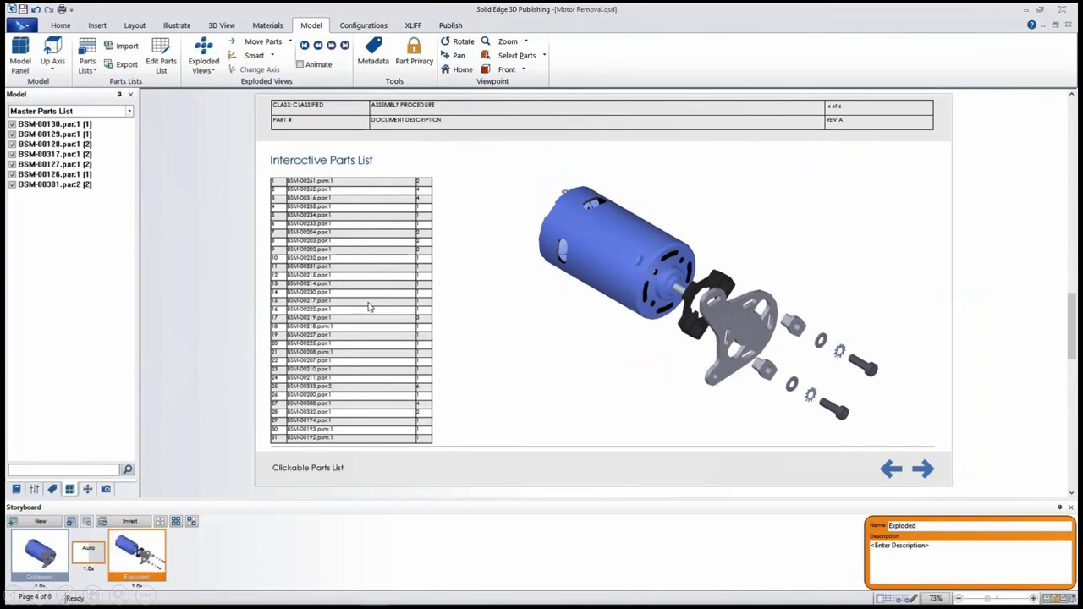
Step: Enable the header row on the interactive parts table
{"action": "left_click", "coordinate": [389, 279]}
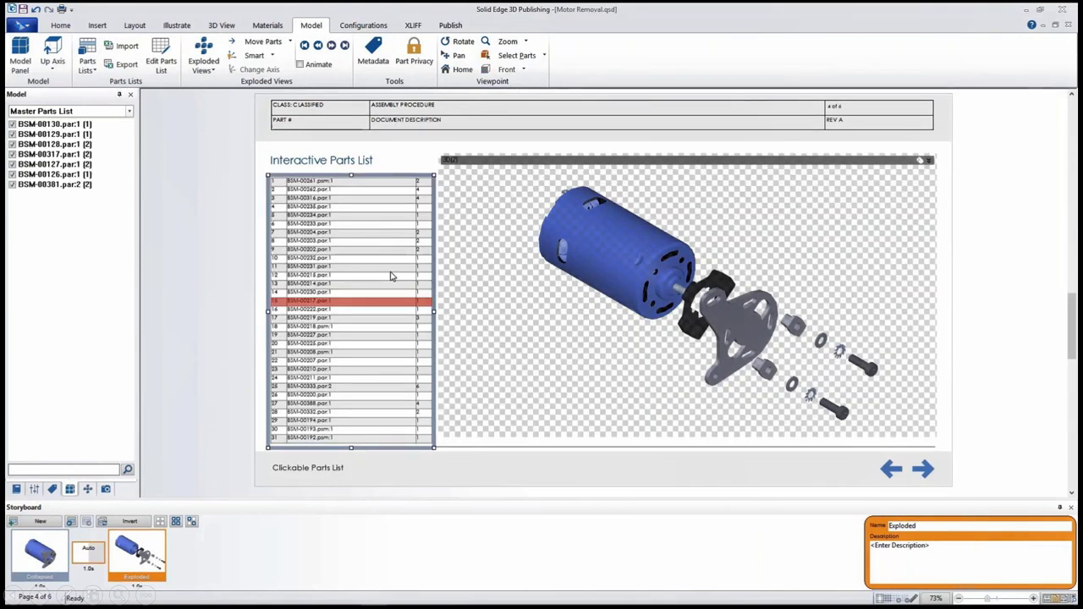
{"action": "left_click", "coordinate": [34, 490]}
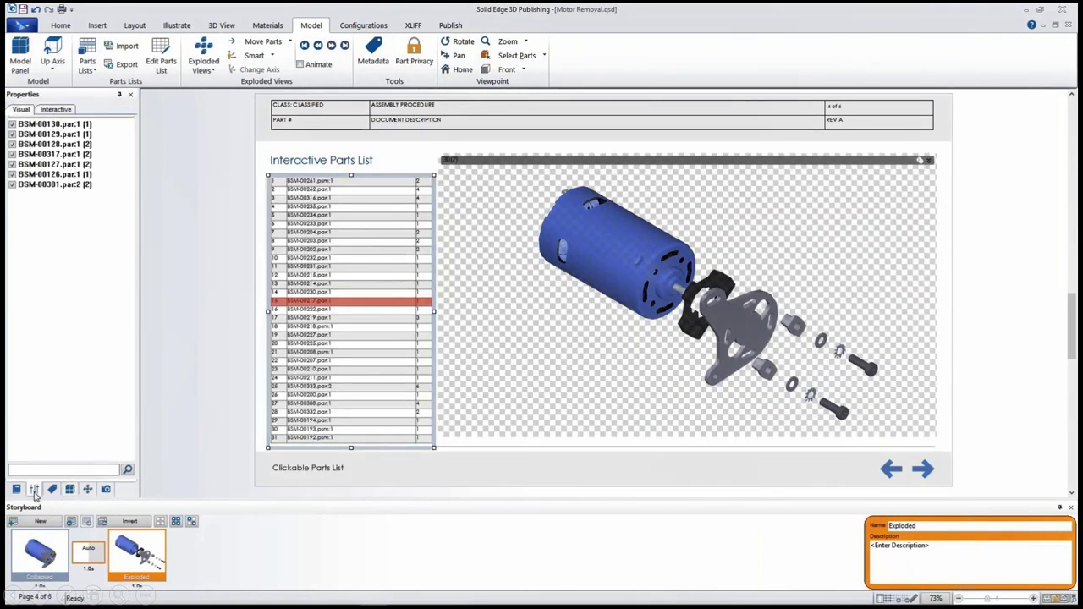
{"action": "left_click_drag", "start_coordinate": [132, 381], "coordinate": [63, 436]}
{"action": "left_click", "coordinate": [13, 366]}
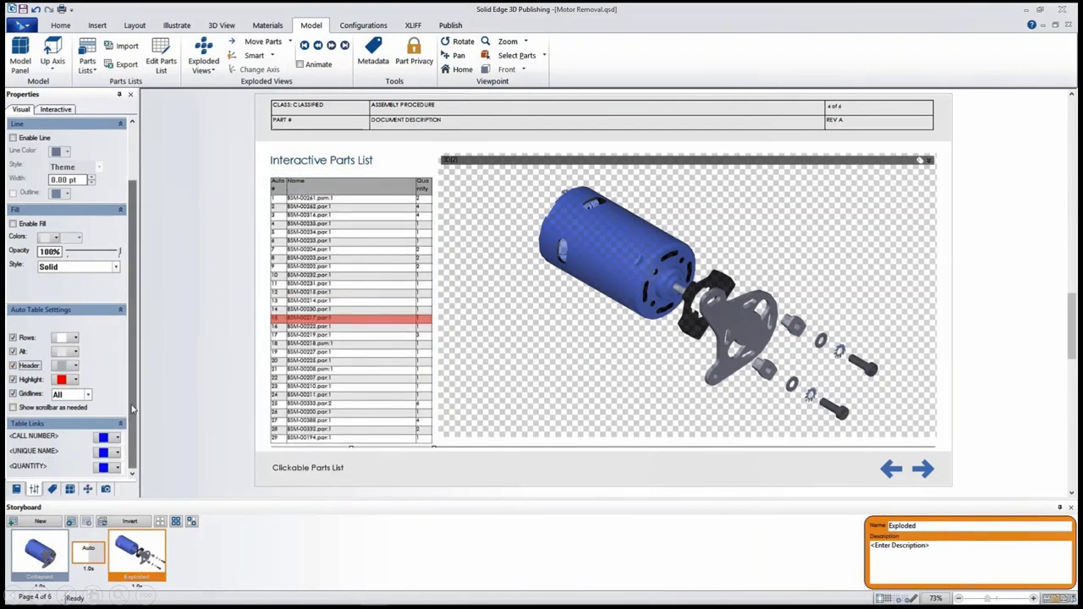
Step: Set the interactive parts table to use the Motor Explosion master parts list
{"action": "left_click", "coordinate": [34, 490]}
{"action": "left_click", "coordinate": [55, 109]}
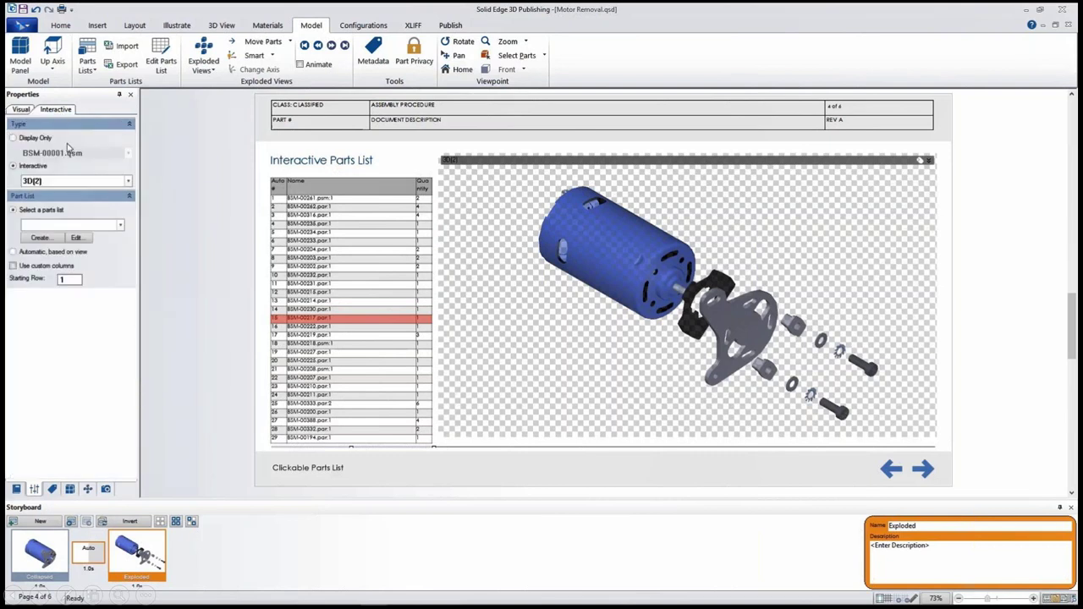
{"action": "left_click", "coordinate": [64, 225]}
{"action": "left_click", "coordinate": [120, 254]}
{"action": "left_click", "coordinate": [120, 254]}
{"action": "left_click", "coordinate": [121, 254]}
{"action": "left_click", "coordinate": [106, 248]}
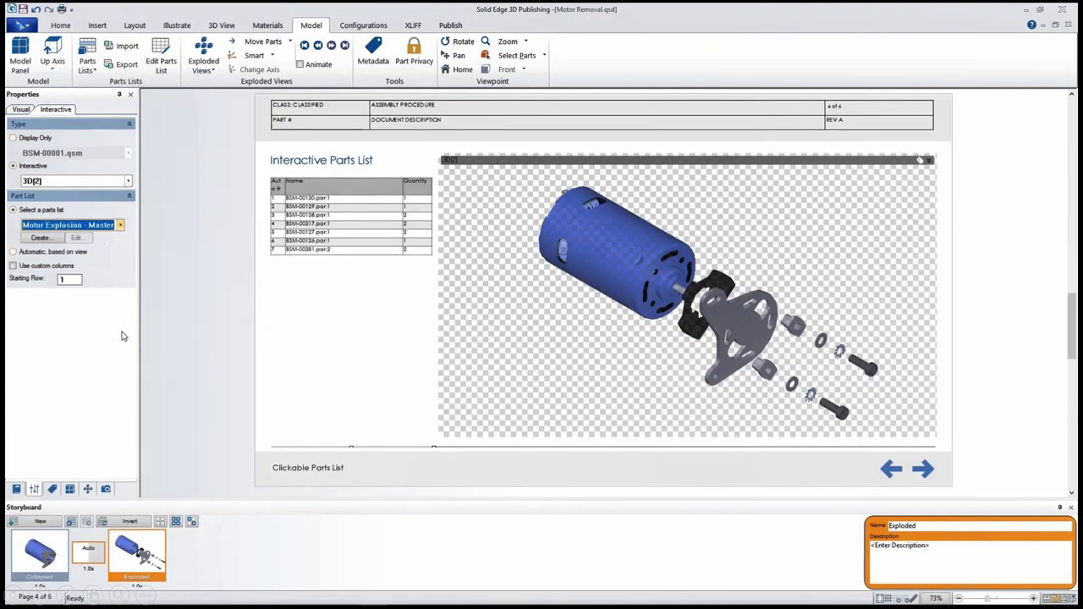
Step: Shrink the 3D view to about 11.85" by 6.45", place it at about X 5.33", Y 2.08", and leave page editing
{"action": "left_click", "coordinate": [491, 210]}
{"action": "left_click_drag", "start_coordinate": [439, 156], "coordinate": [471, 184]}
{"action": "left_click_drag", "start_coordinate": [513, 311], "coordinate": [505, 305]}
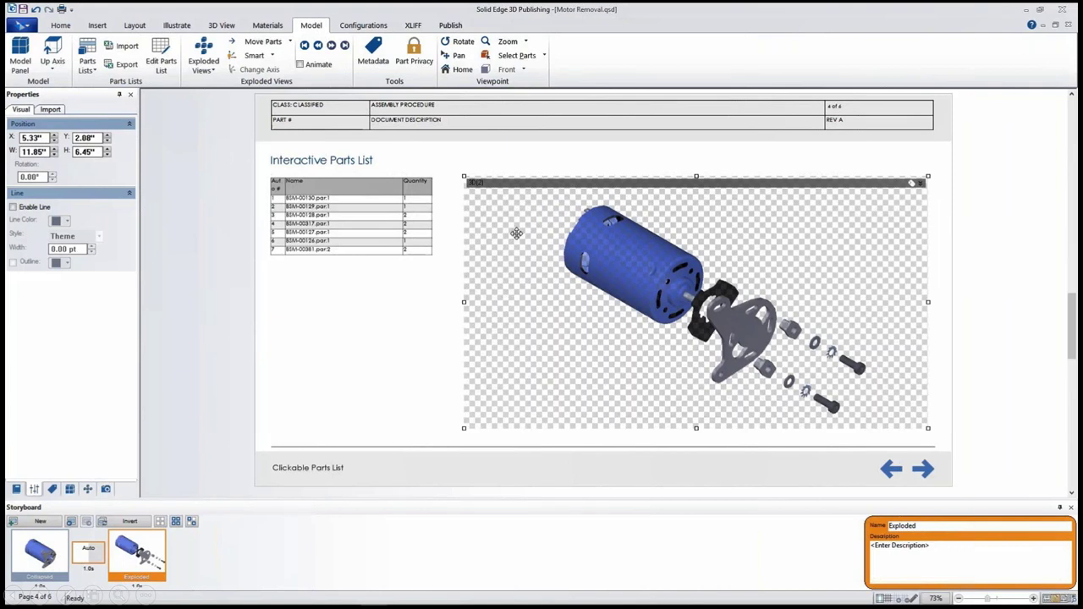
{"action": "left_click", "coordinate": [70, 27]}
{"action": "left_click", "coordinate": [232, 61]}
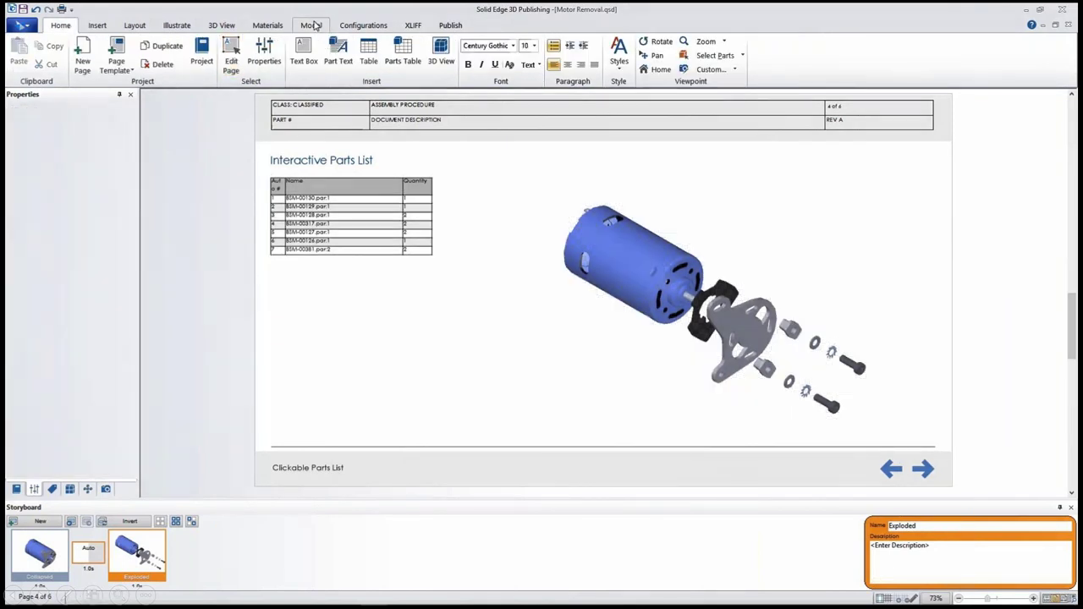
Step: Insert an Author column to the right of the Quantity column in the parts list
{"action": "left_click", "coordinate": [311, 24]}
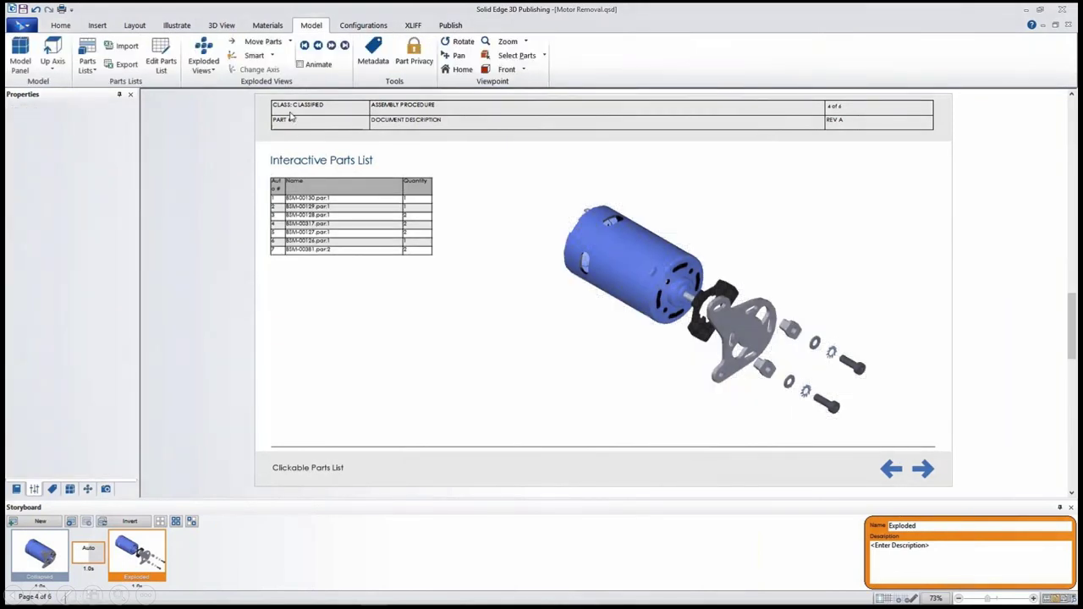
{"action": "left_click", "coordinate": [164, 71]}
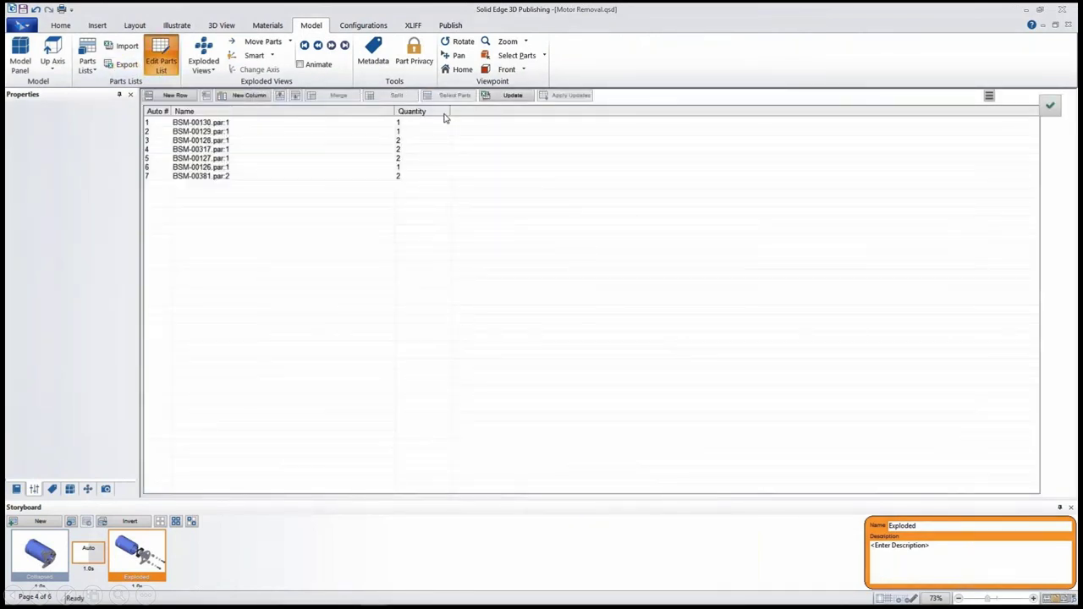
{"action": "right_click", "coordinate": [440, 114]}
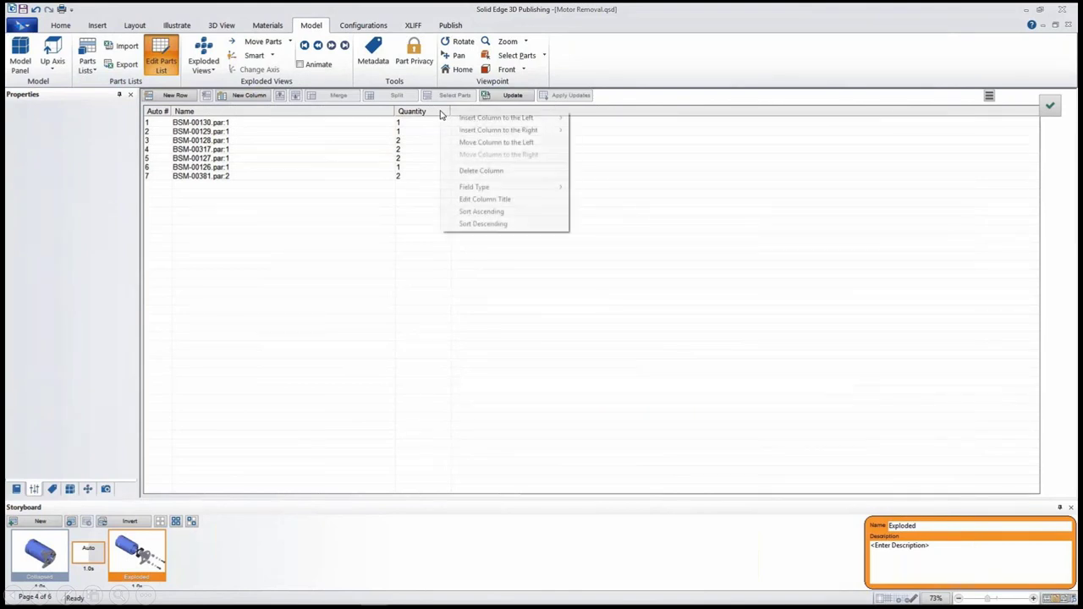
{"action": "mouse_move", "coordinate": [470, 131]}
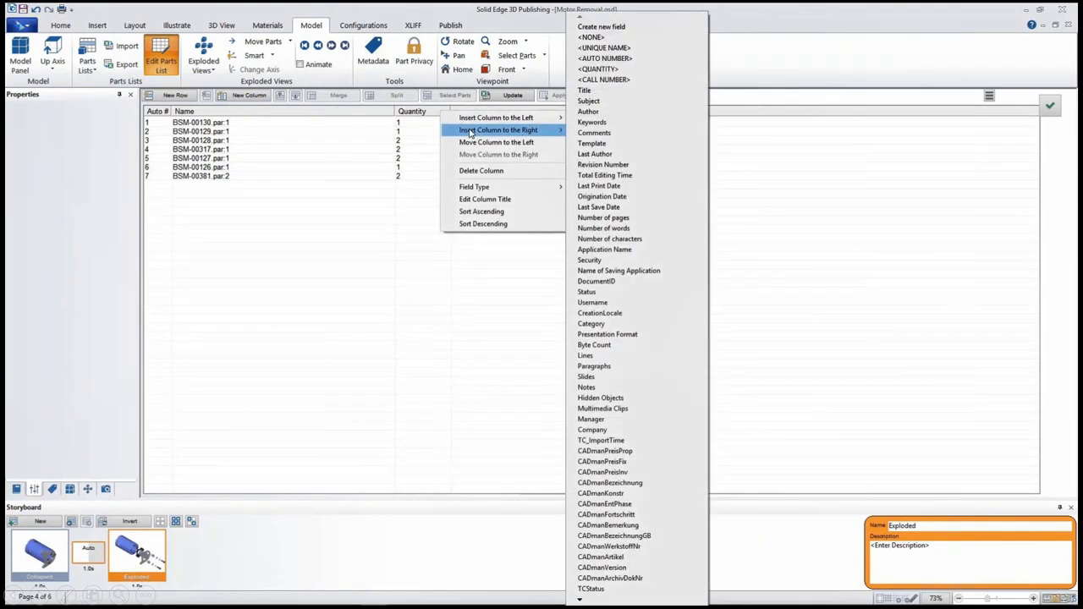
{"action": "left_click", "coordinate": [593, 116]}
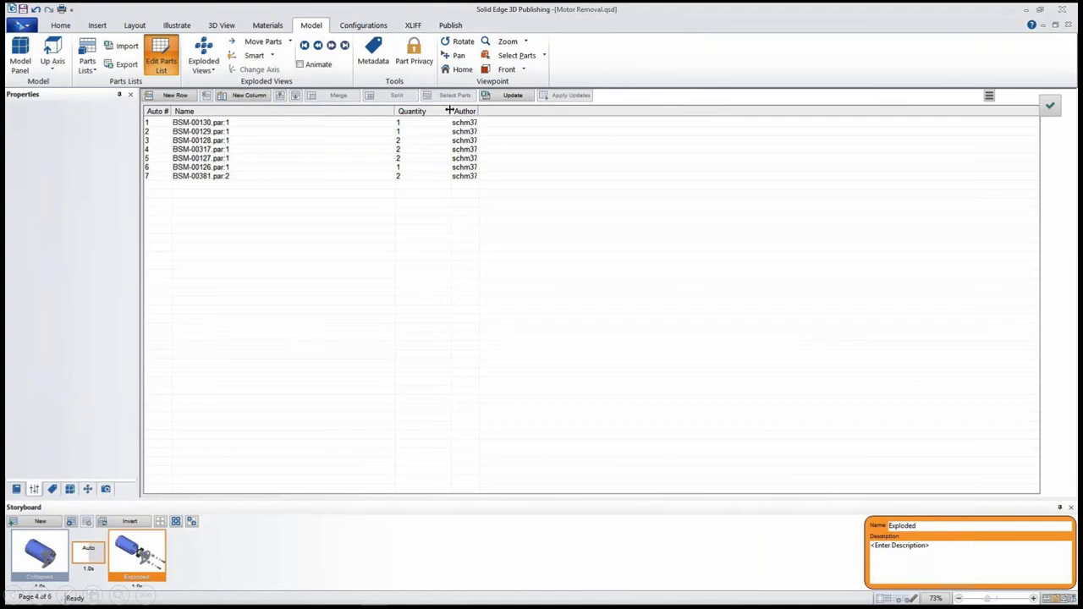
Step: Widen the Quantity column, narrow the Name column in the parts list, and finish editing the list
{"action": "left_click_drag", "start_coordinate": [449, 110], "coordinate": [482, 112]}
{"action": "left_click_drag", "start_coordinate": [393, 111], "coordinate": [358, 111]}
{"action": "left_click", "coordinate": [1050, 105]}
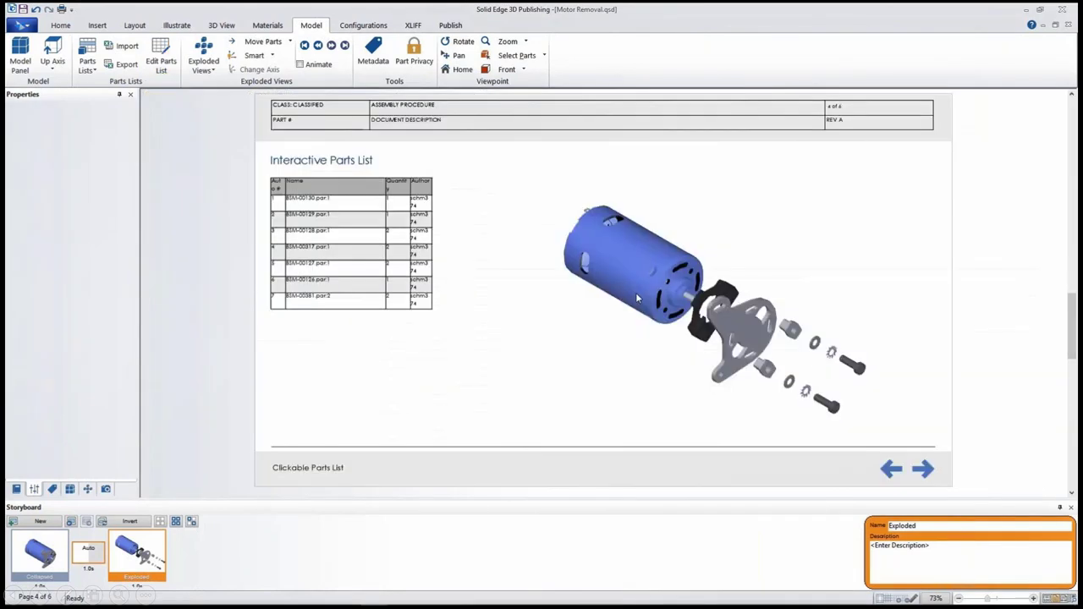
Step: Adjust the column widths of the parts table on the page, giving Quantity and Author more room than before
{"action": "left_click", "coordinate": [388, 194]}
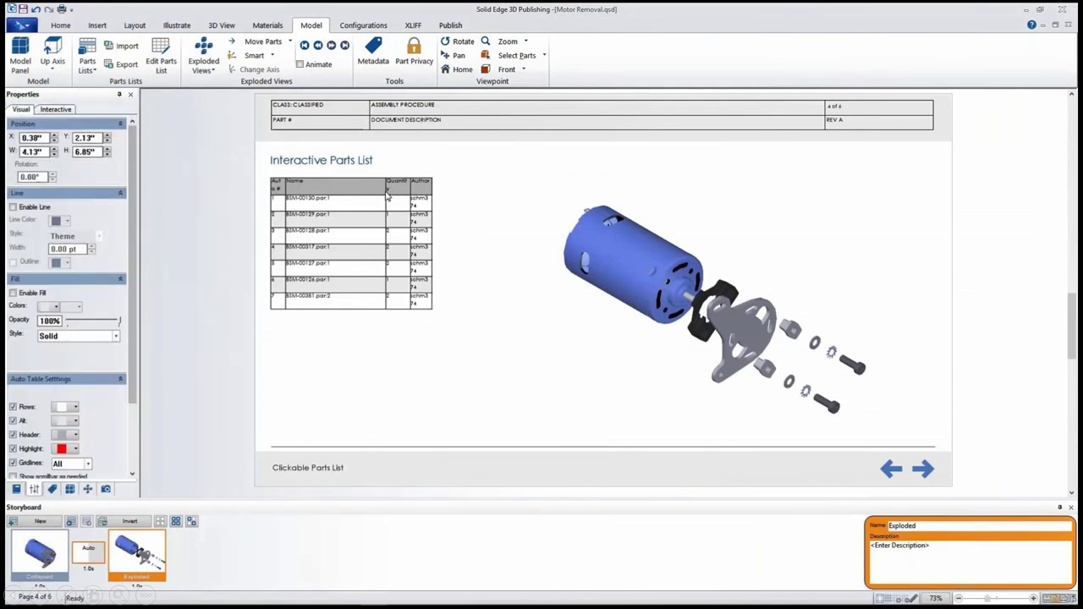
{"action": "mouse_move", "coordinate": [386, 194]}
{"action": "left_mouse_down"}
{"action": "mouse_move", "coordinate": [371, 194]}
{"action": "mouse_move", "coordinate": [403, 192]}
{"action": "left_mouse_up"}
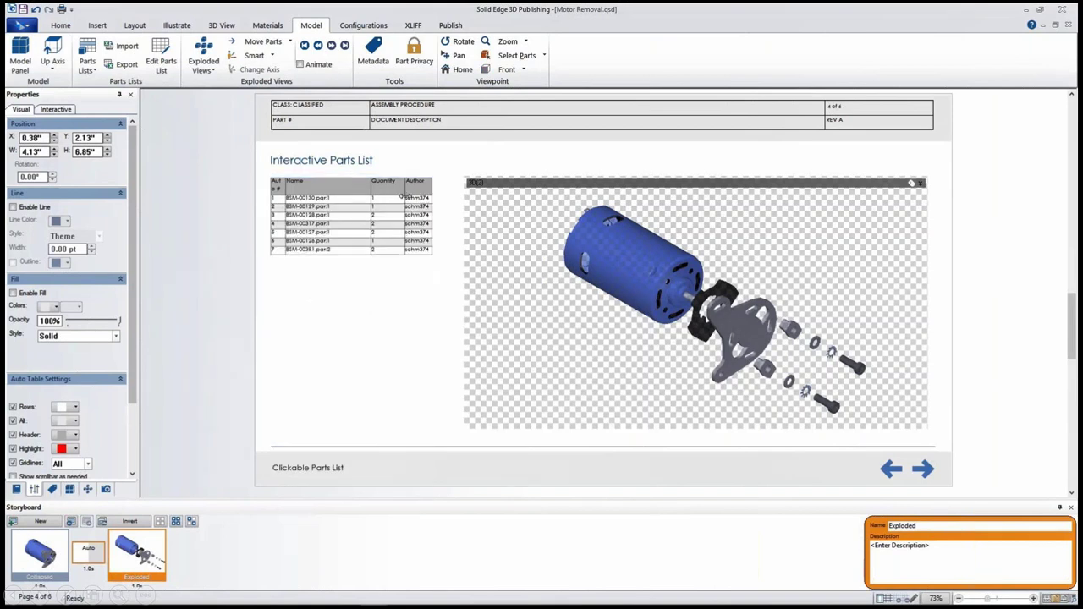
{"action": "left_click", "coordinate": [449, 306]}
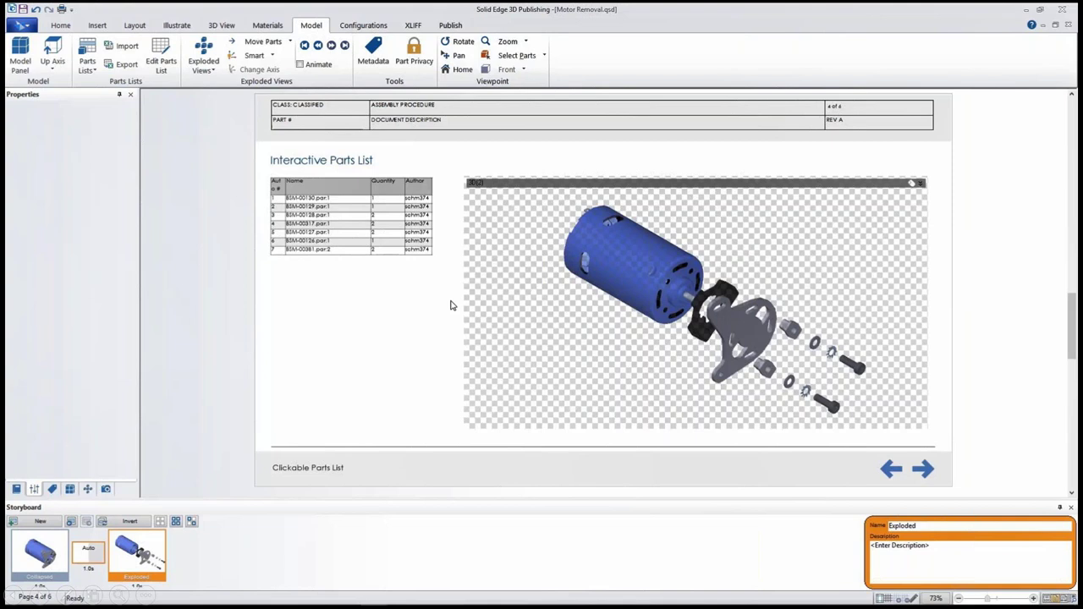
Step: Display the Collapsed illustration and draw a filled blue rectangle about 1.51" by 0.53" above the 3D view
{"action": "left_click", "coordinate": [51, 550]}
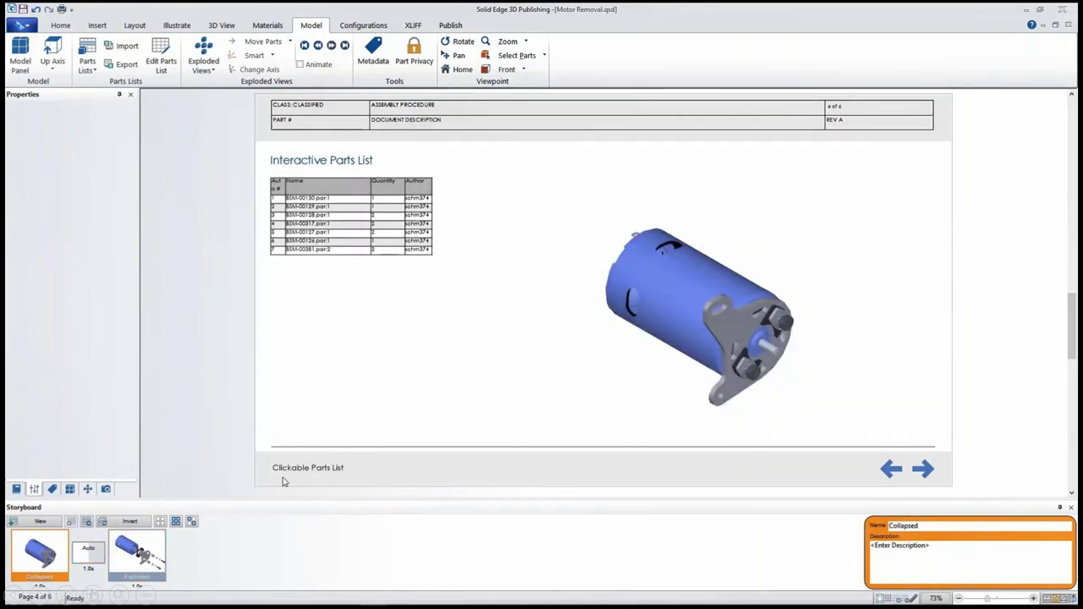
{"action": "left_click", "coordinate": [97, 25]}
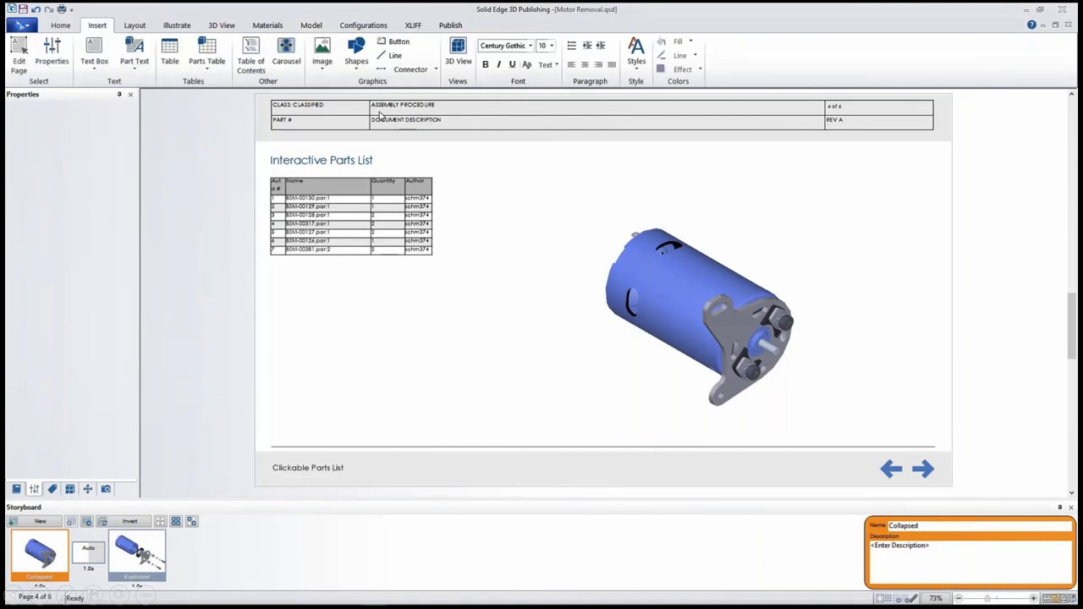
{"action": "left_click", "coordinate": [352, 74]}
{"action": "left_click", "coordinate": [350, 97]}
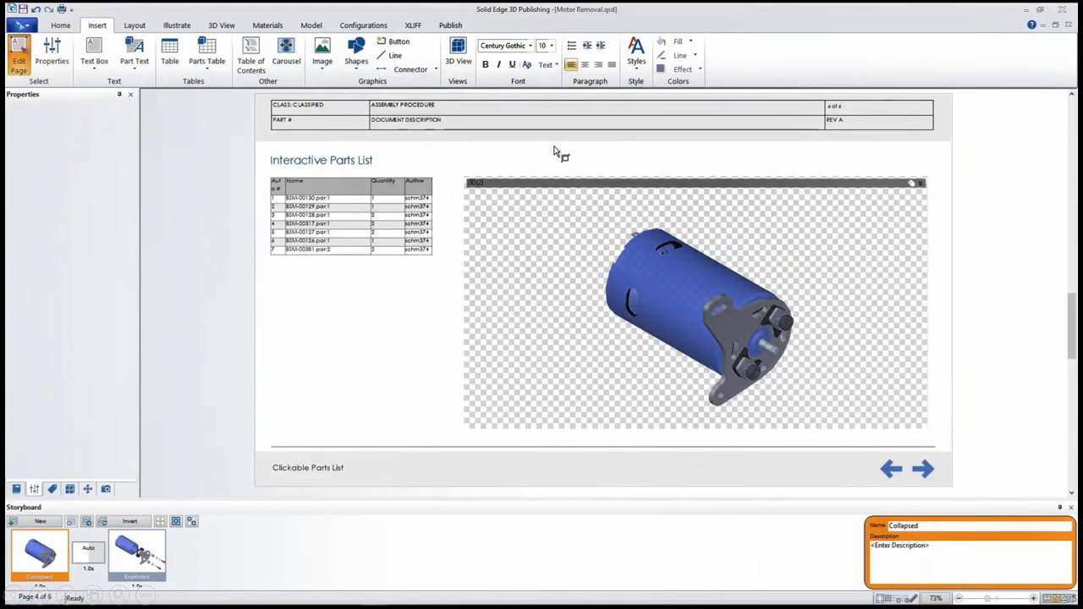
{"action": "left_click_drag", "start_coordinate": [554, 152], "coordinate": [606, 169]}
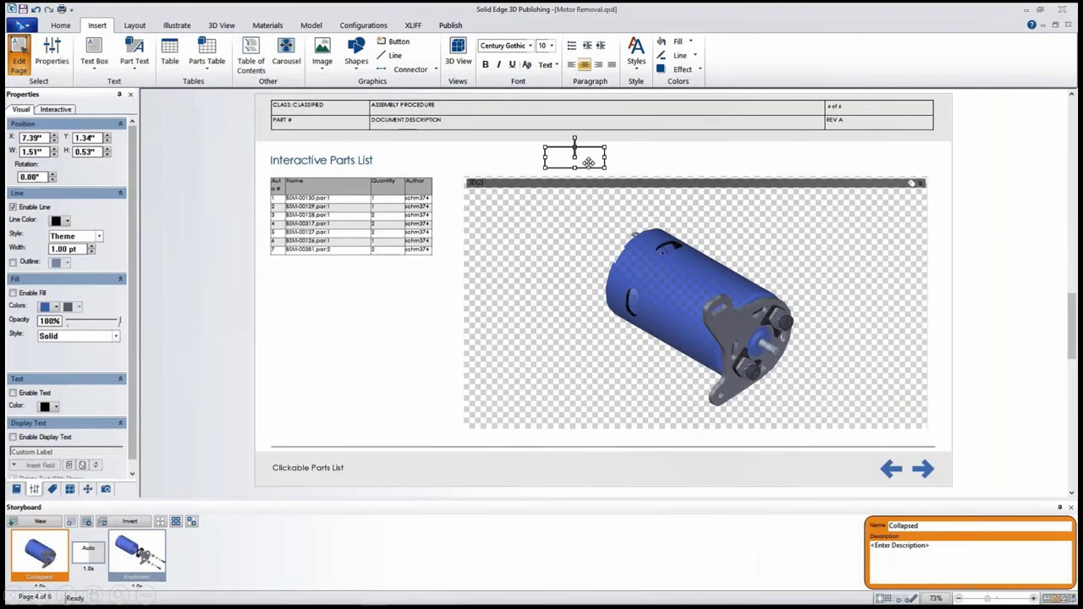
{"action": "left_click_drag", "start_coordinate": [588, 164], "coordinate": [588, 167]}
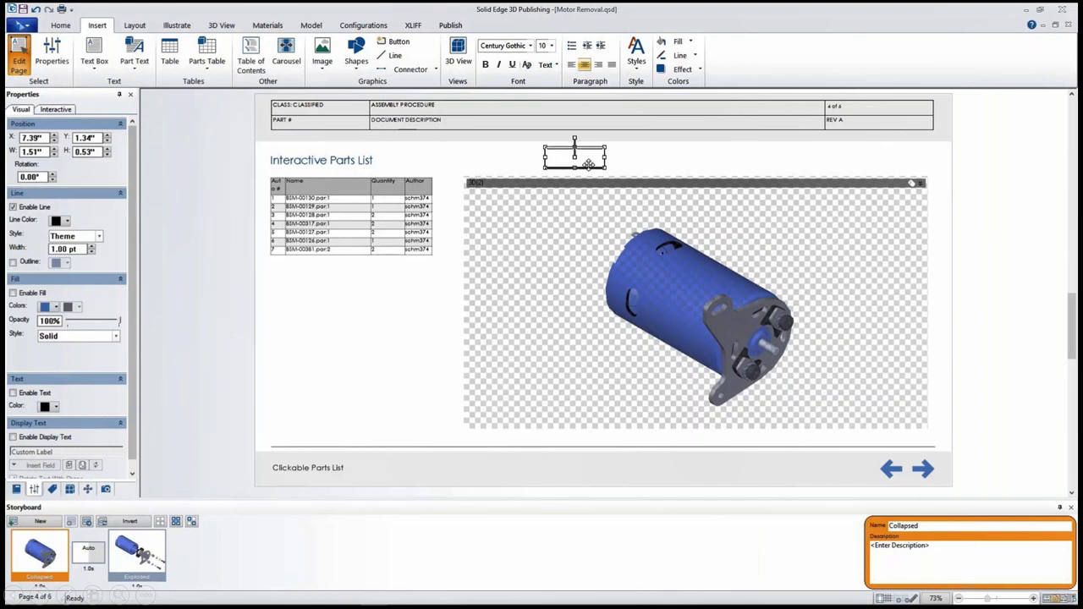
{"action": "left_click", "coordinate": [13, 293]}
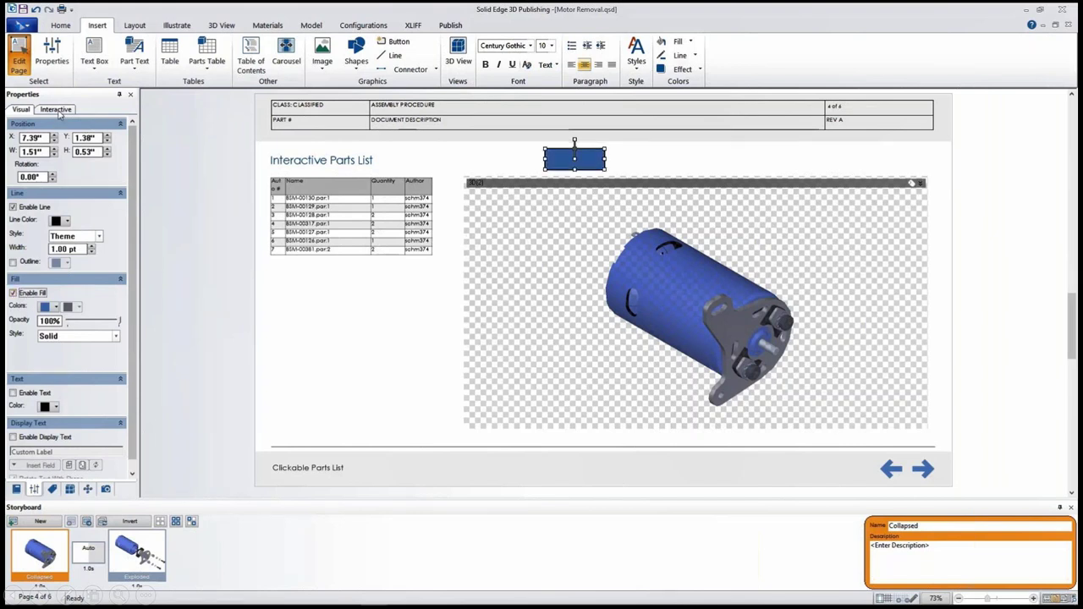
Step: Enable display text on the blue rectangle and label it "Collapsed"
{"action": "scroll", "coordinate": [133, 410], "scroll_direction": "down", "scroll_amount": 1}
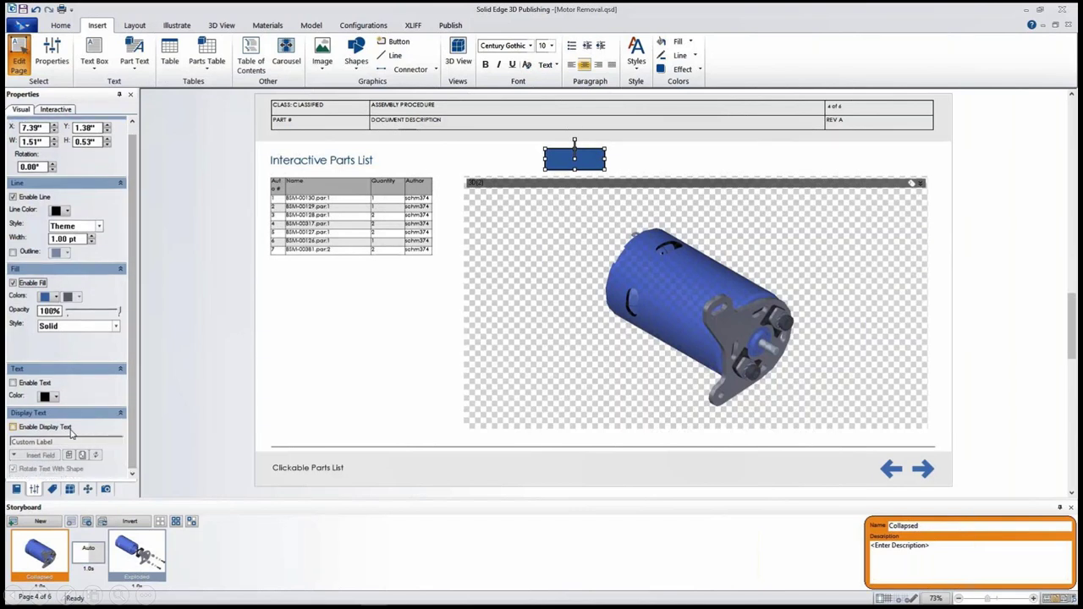
{"action": "left_click", "coordinate": [72, 430]}
{"action": "left_click_drag", "start_coordinate": [54, 442], "coordinate": [5, 443]}
{"action": "type", "text": "Collapsed"}
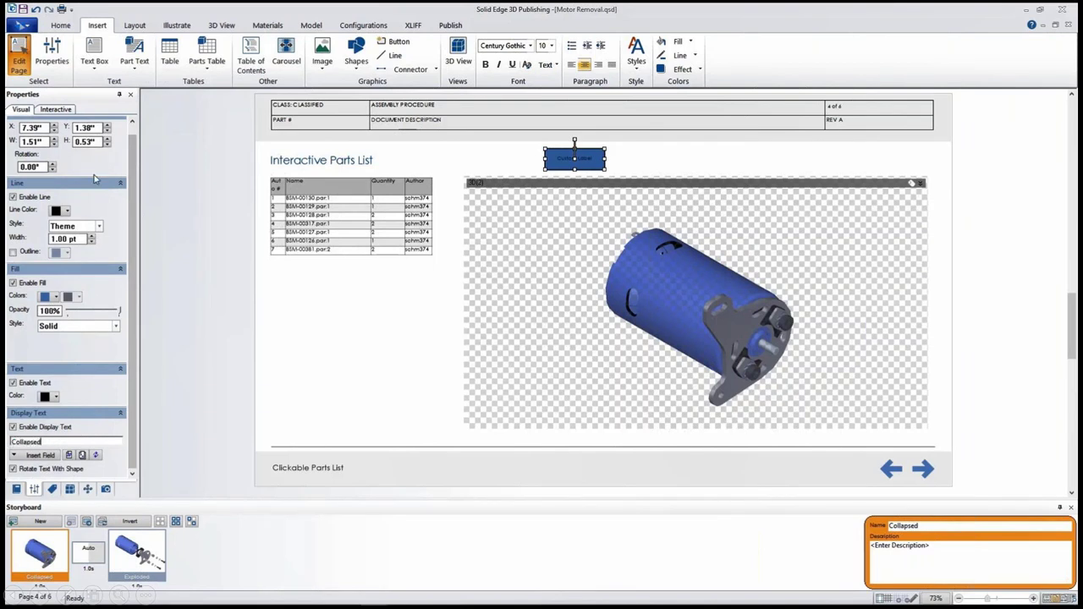
Step: Assign the Illustration Change mouse click action to the Collapsed rectangle
{"action": "left_click", "coordinate": [64, 110]}
{"action": "left_click", "coordinate": [103, 139]}
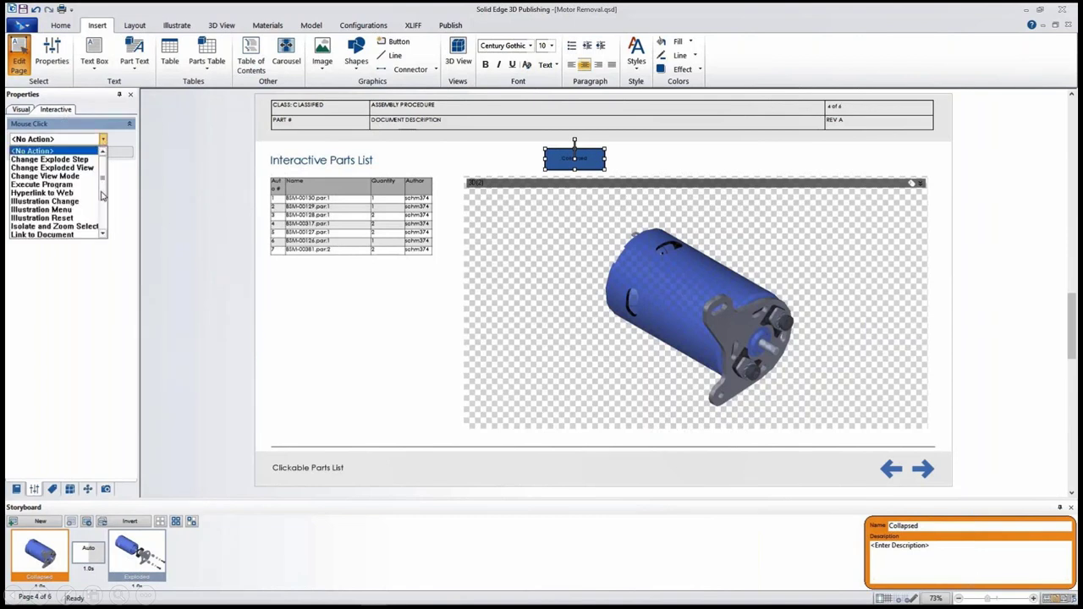
{"action": "scroll", "coordinate": [105, 193], "scroll_direction": "down", "scroll_amount": 2}
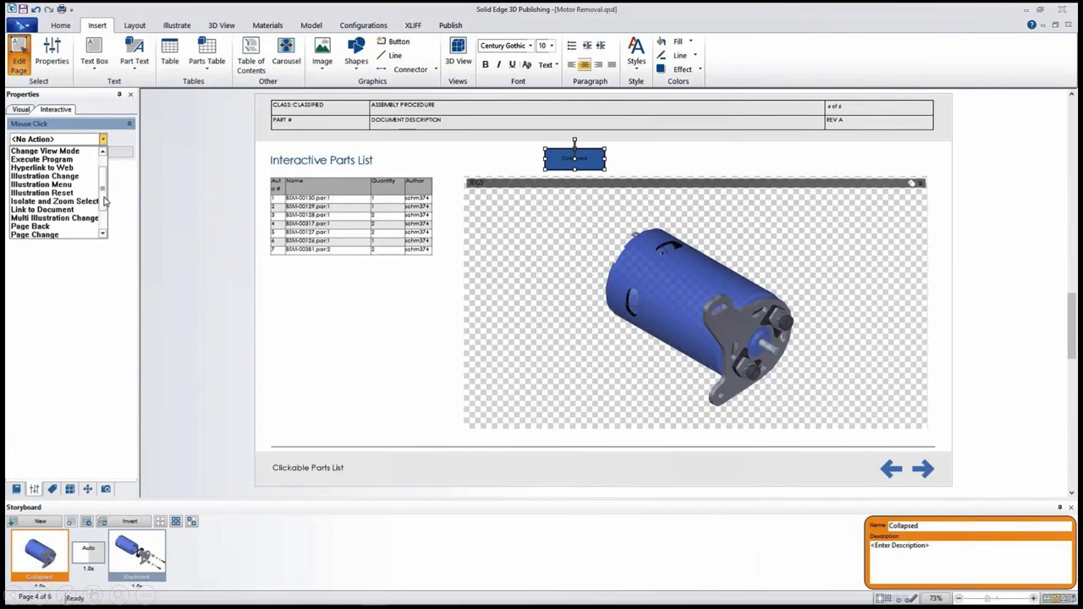
{"action": "left_click", "coordinate": [76, 177]}
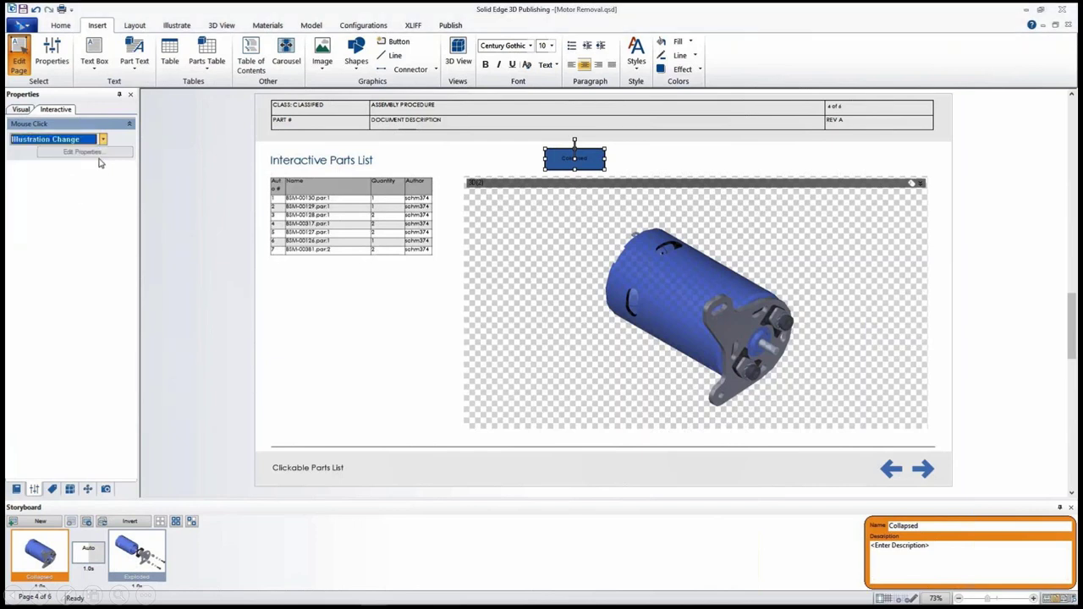
Step: Configure the Collapsed rectangle's illustration change with the Motor exploded storyboard, Collapsed illustration and Glide 2 transition
{"action": "left_click", "coordinate": [82, 152]}
{"action": "left_click", "coordinate": [556, 309]}
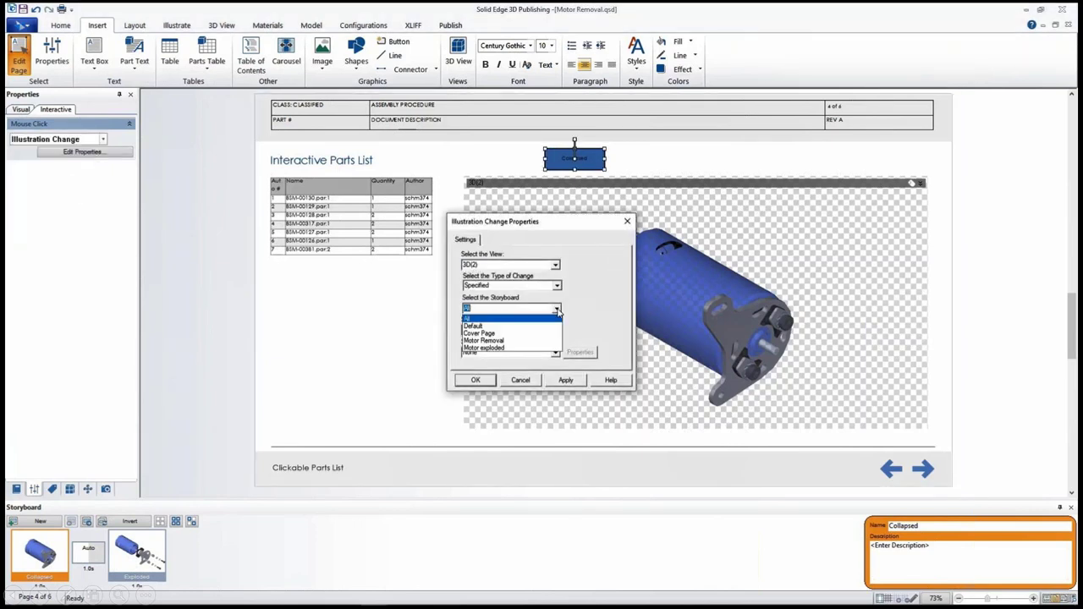
{"action": "left_click", "coordinate": [500, 348]}
{"action": "left_click", "coordinate": [555, 352]}
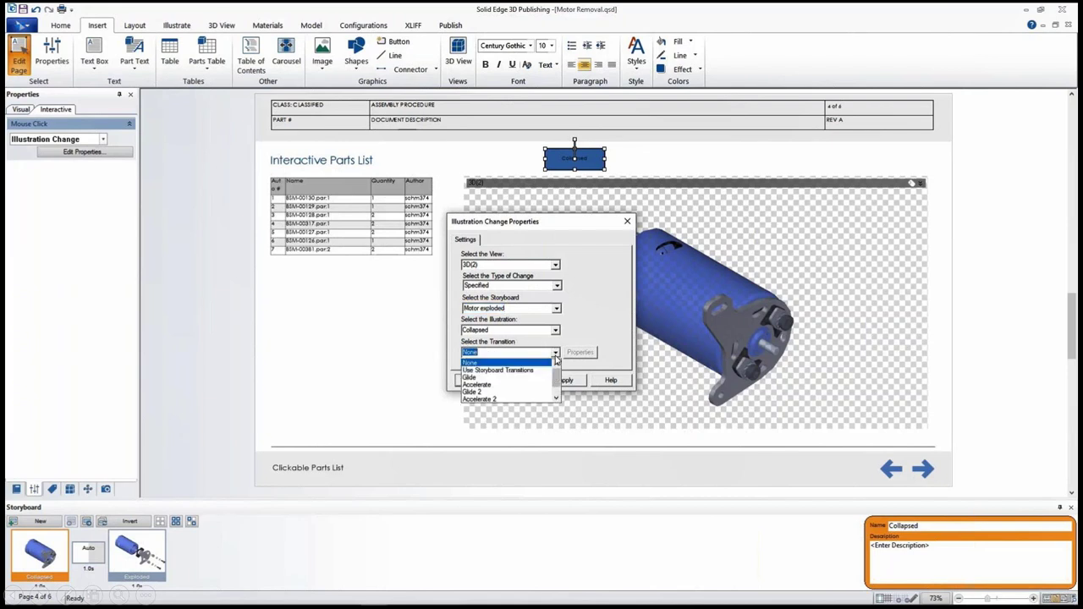
{"action": "left_click", "coordinate": [512, 377]}
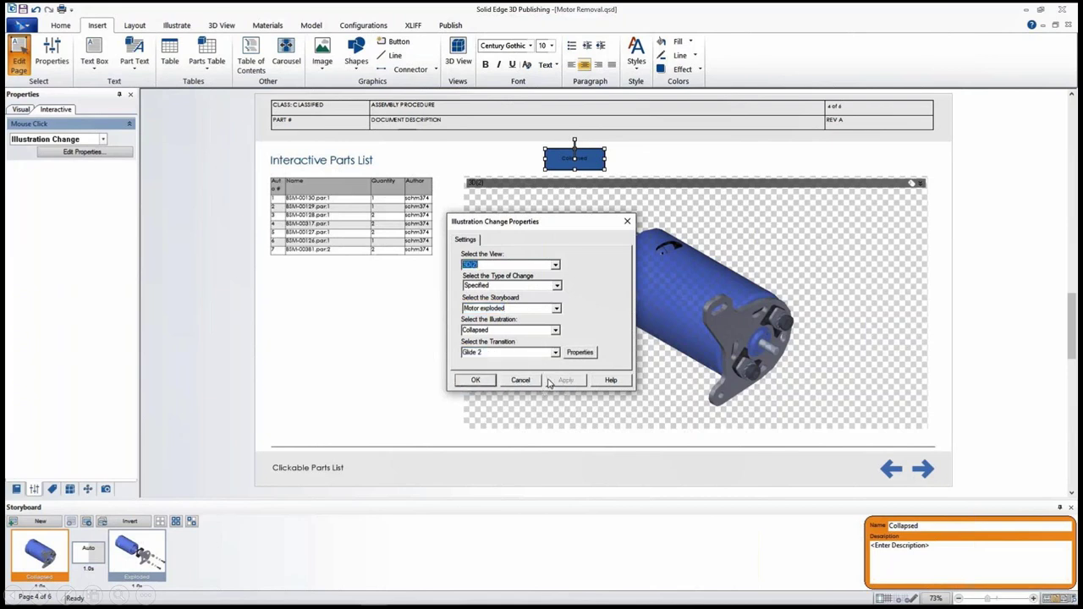
{"action": "left_click", "coordinate": [475, 380]}
Step: Set the Collapsed label's font size to 16 and place a copy of the rectangle beside the original above the 3D view
{"action": "left_click", "coordinate": [552, 46]}
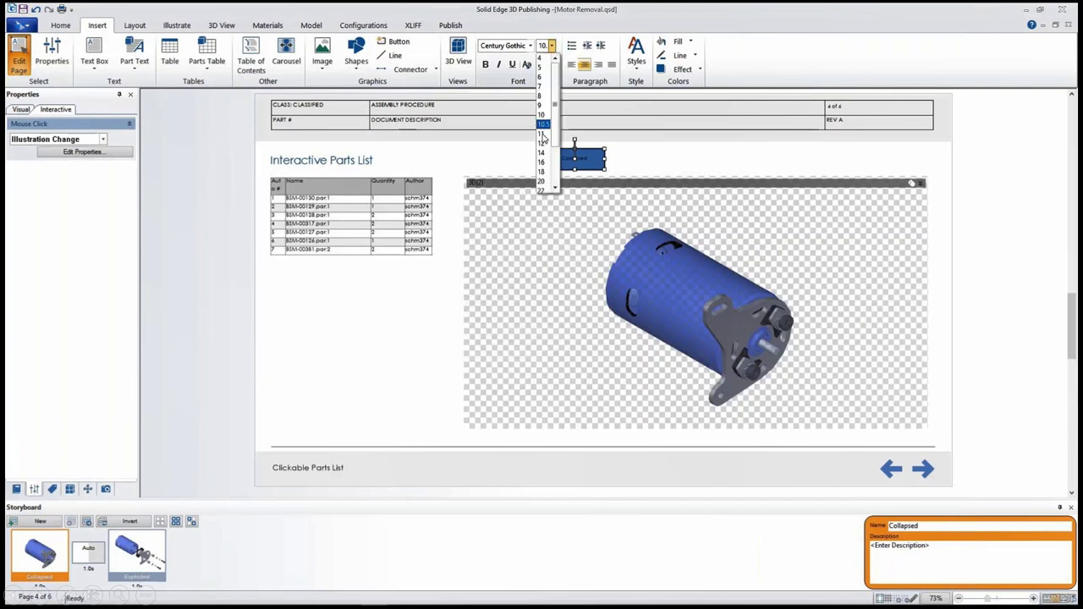
{"action": "left_click", "coordinate": [546, 161]}
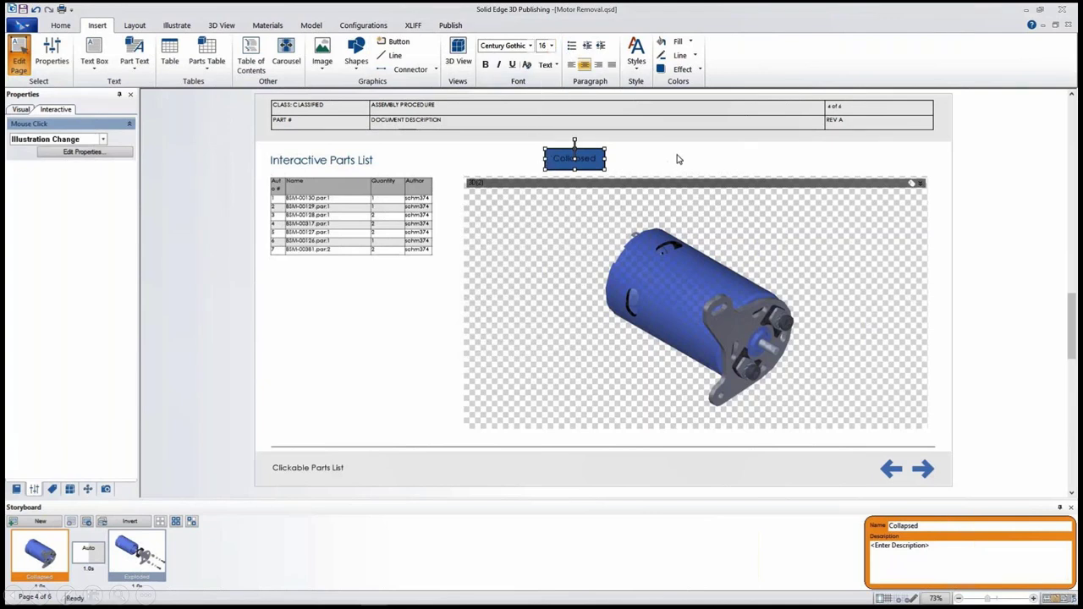
{"action": "key", "text": "ctrl+v"}
{"action": "left_click_drag", "start_coordinate": [605, 187], "coordinate": [656, 168]}
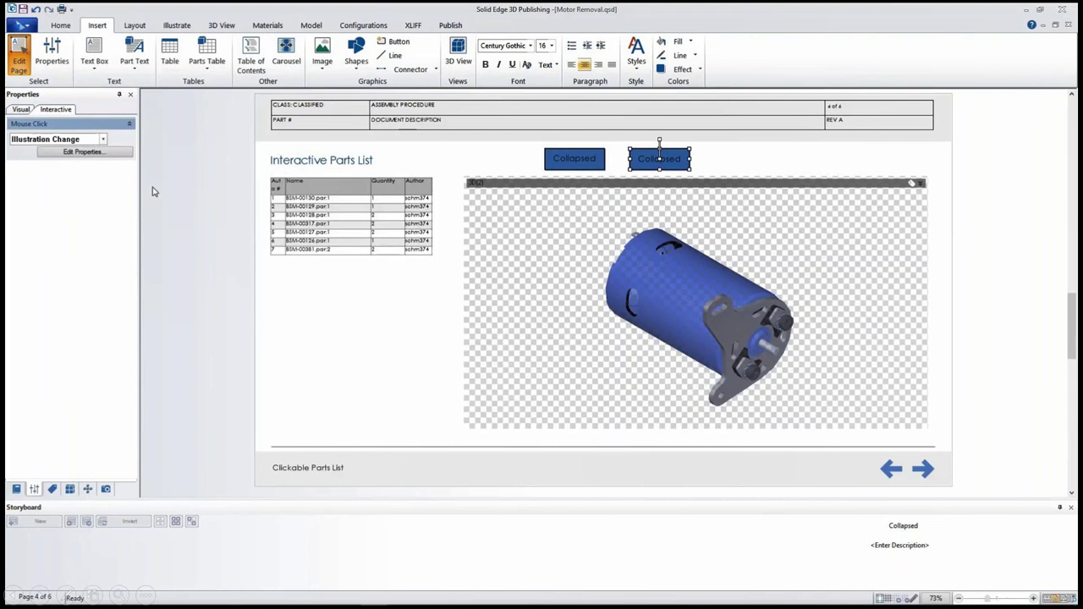
Step: Change the copied rectangle's illustration change target to the Exploded illustration
{"action": "left_click", "coordinate": [117, 154]}
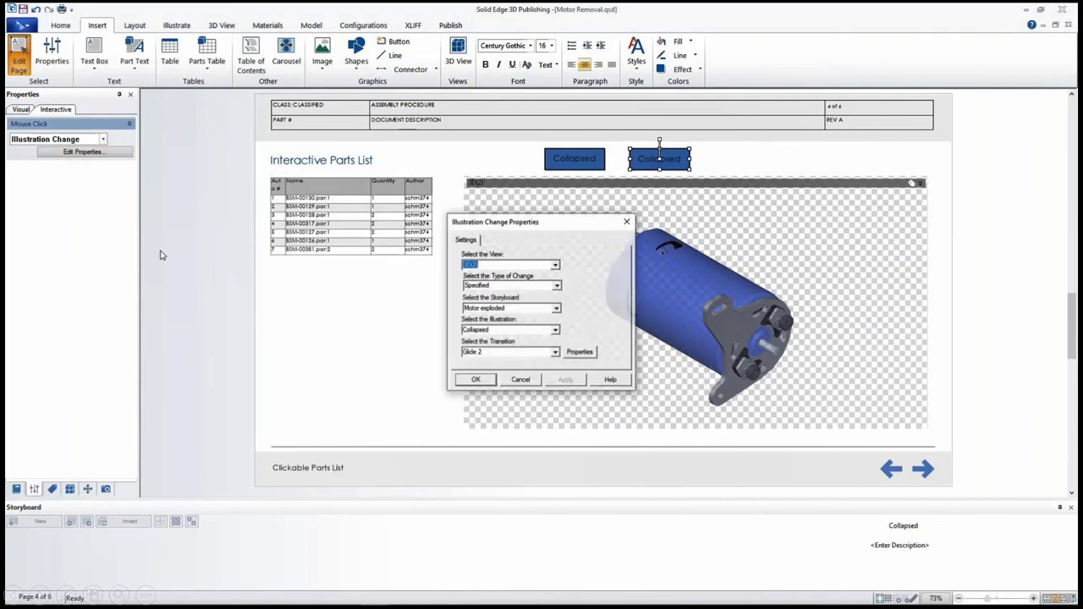
{"action": "left_click", "coordinate": [556, 330]}
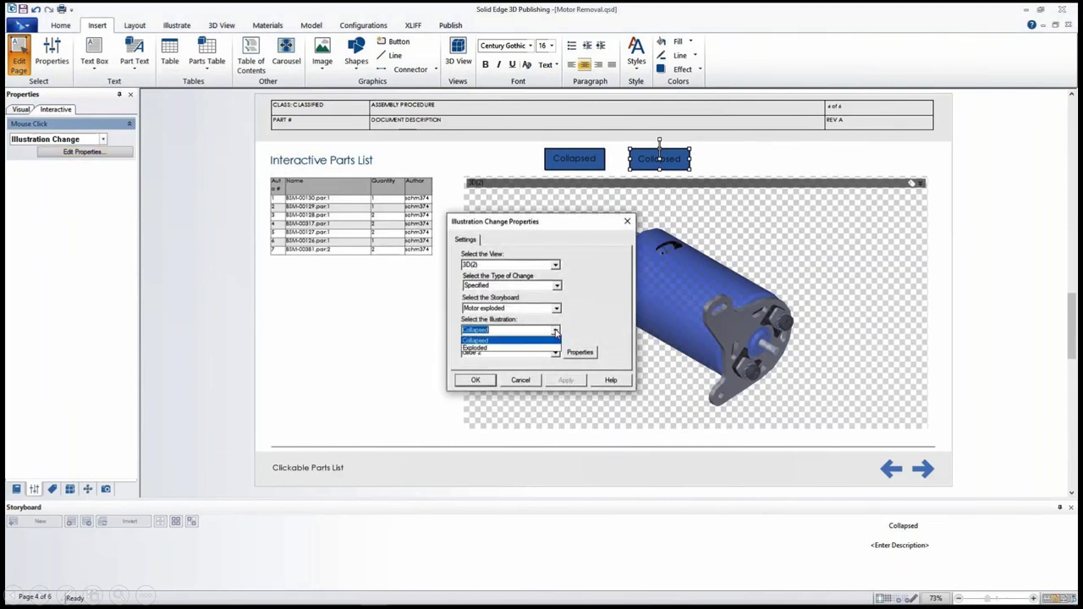
{"action": "left_click", "coordinate": [508, 348]}
{"action": "left_click", "coordinate": [563, 380]}
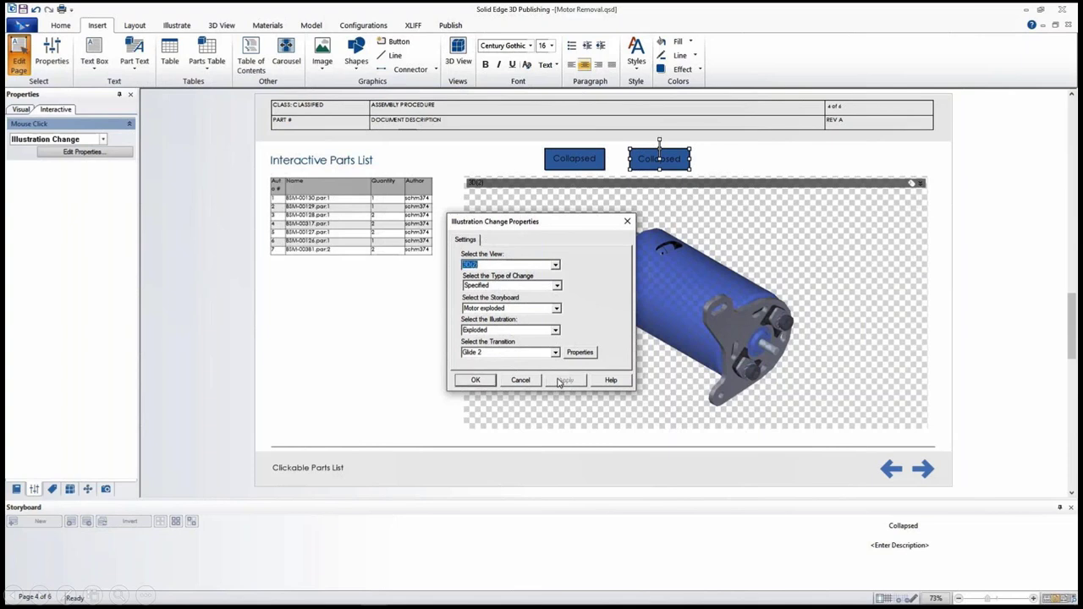
{"action": "left_click", "coordinate": [475, 380]}
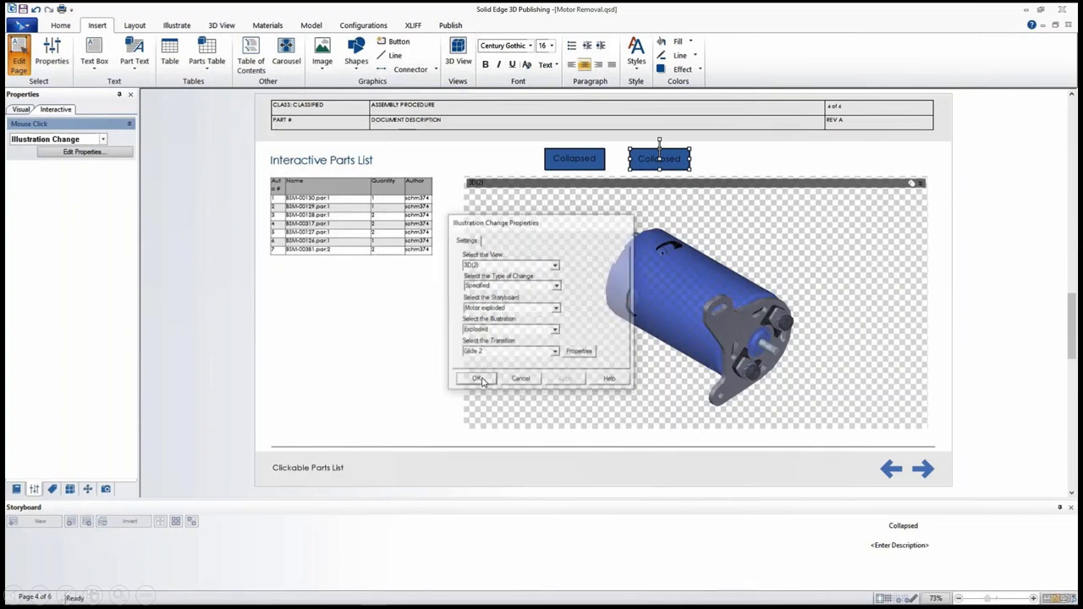
Step: Set the copied rectangle's display text to "Exploded"
{"action": "left_click", "coordinate": [22, 110]}
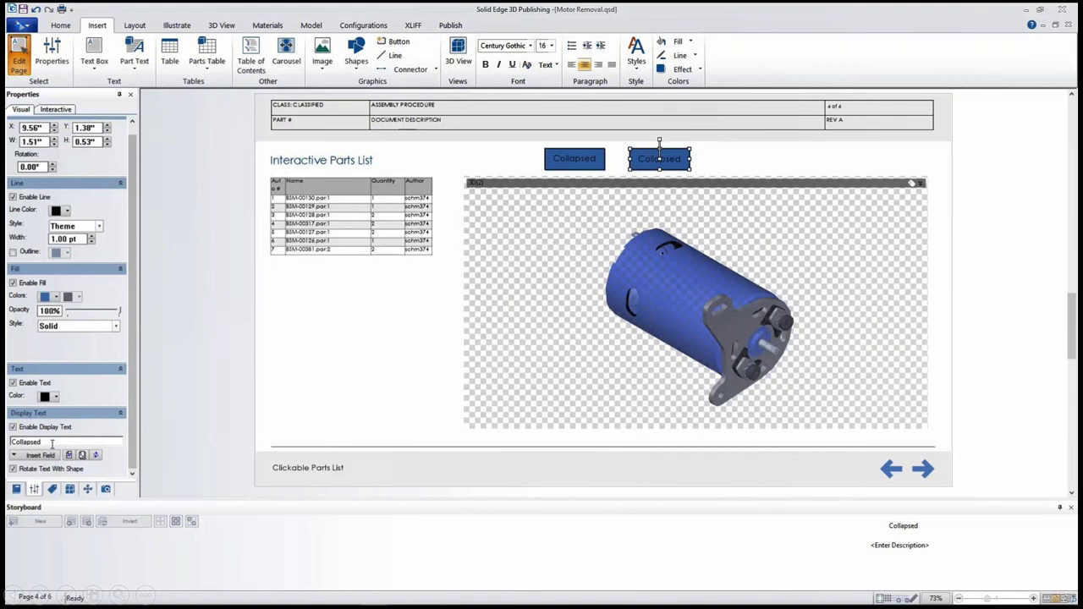
{"action": "left_click_drag", "start_coordinate": [37, 441], "coordinate": [9, 440]}
{"action": "type", "text": "Exploded"}
{"action": "key", "text": "Return"}
Step: Leave page editing and test the Exploded and Collapsed rectangles on the motor view
{"action": "left_click", "coordinate": [70, 489]}
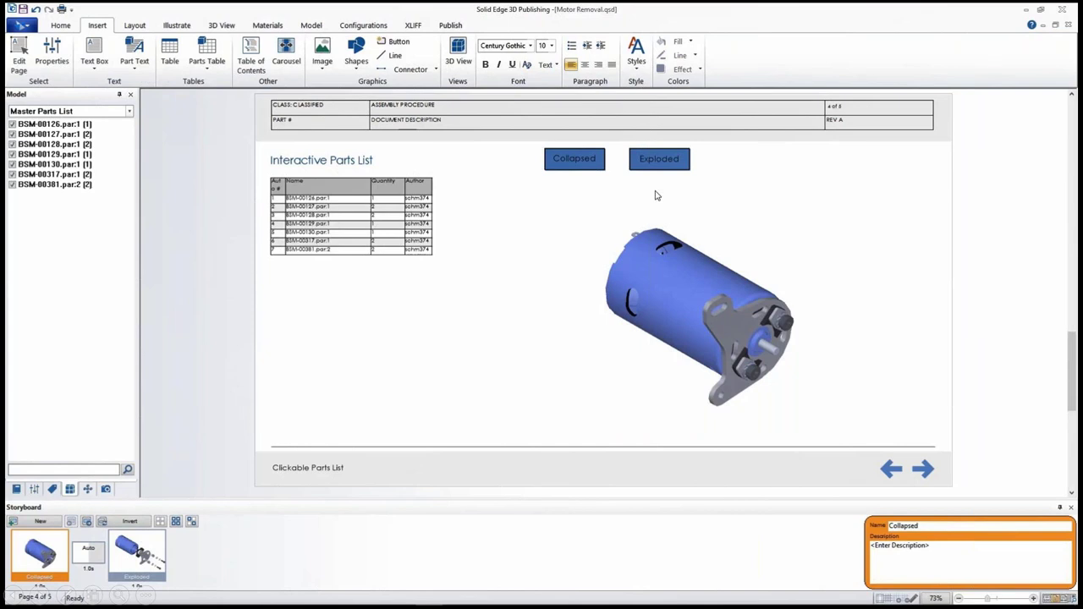
{"action": "left_click", "coordinate": [660, 159]}
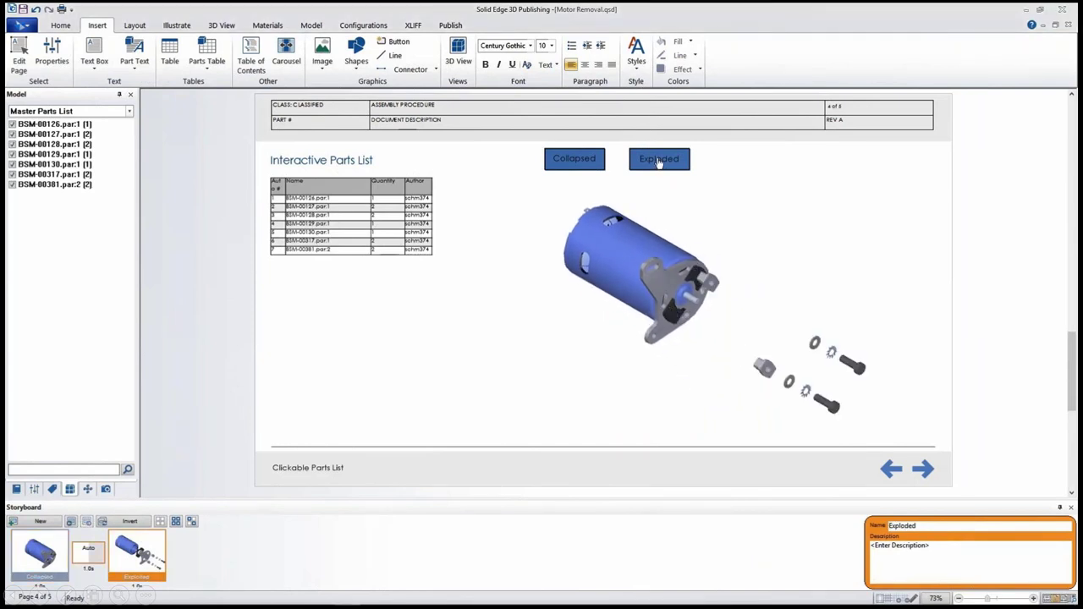
{"action": "left_click", "coordinate": [592, 169]}
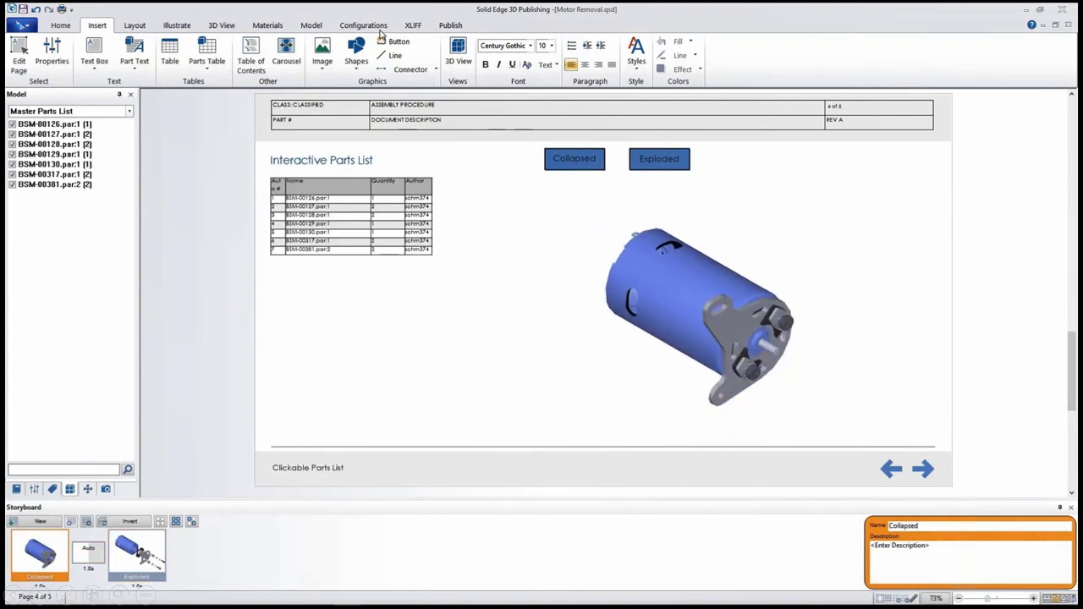
Step: Update the BSM-00001.qsm model in the document with the revised file BSM-00001_B.qsm
{"action": "left_click", "coordinate": [375, 29]}
{"action": "left_click", "coordinate": [309, 56]}
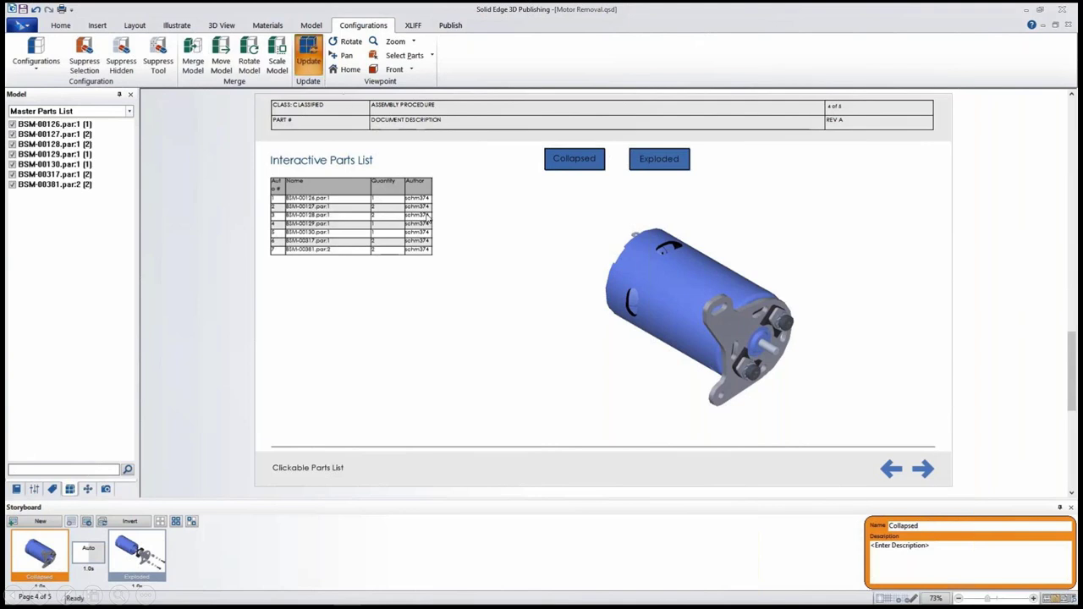
{"action": "left_click_drag", "start_coordinate": [427, 238], "coordinate": [204, 282]}
{"action": "left_click", "coordinate": [169, 305]}
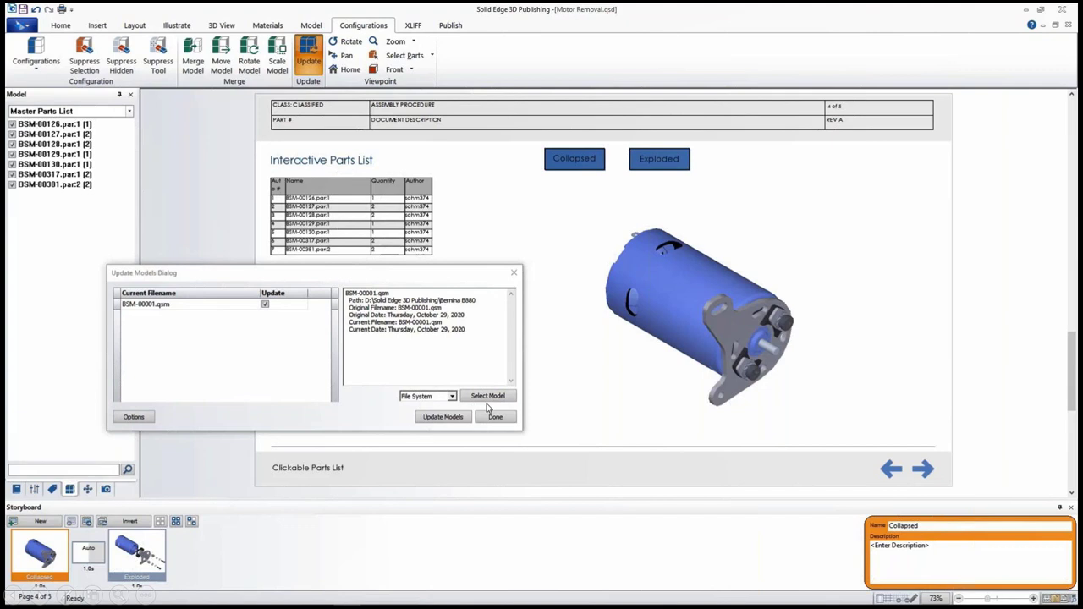
{"action": "left_click", "coordinate": [476, 398]}
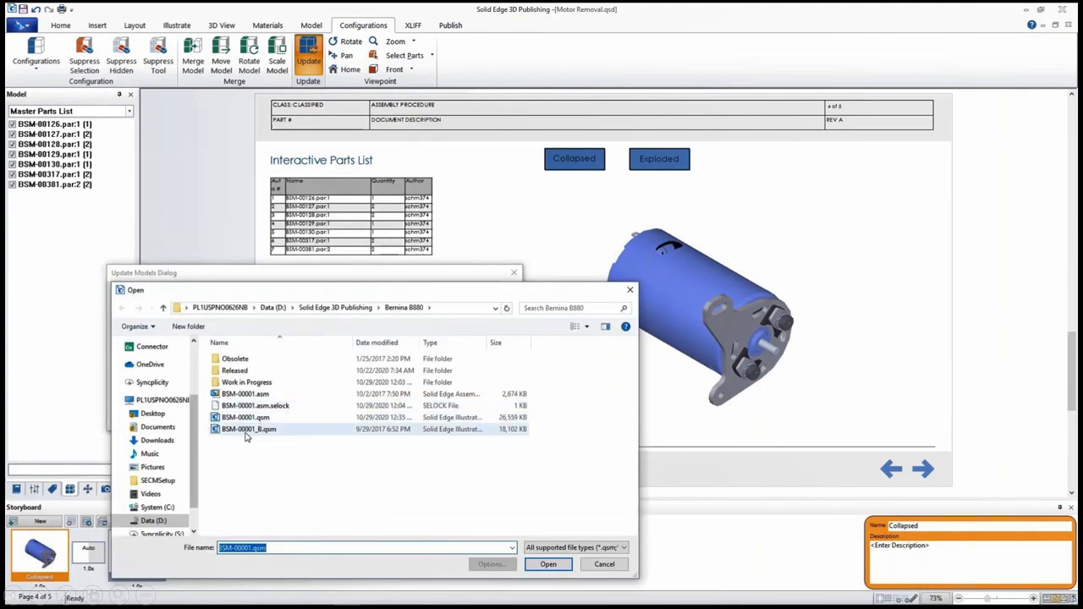
{"action": "double_click", "coordinate": [247, 431]}
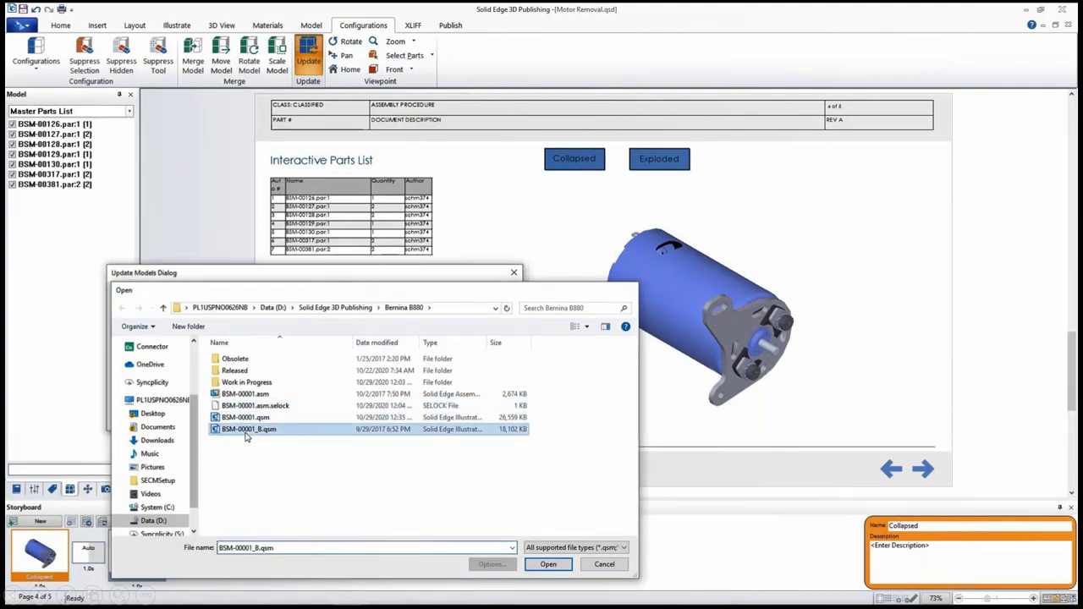
{"action": "left_click", "coordinate": [443, 417]}
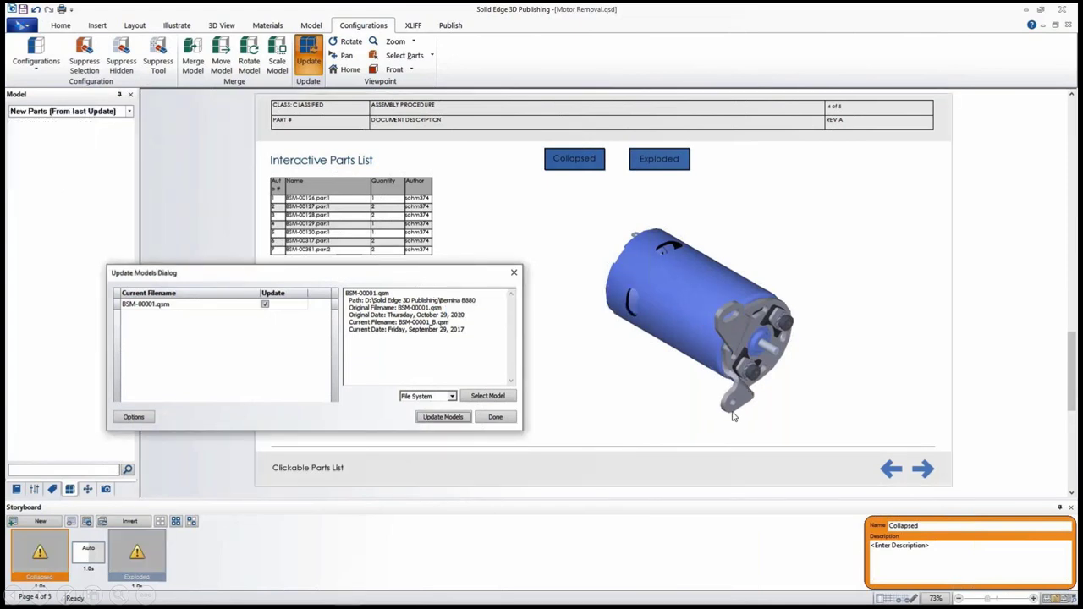
{"action": "left_click", "coordinate": [495, 416]}
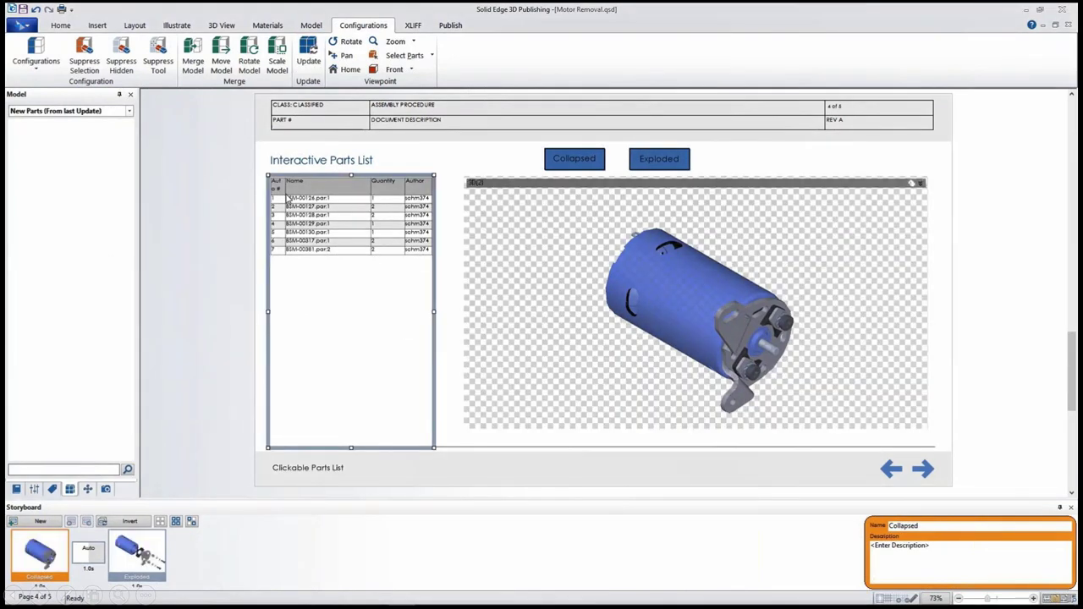
Step: Widen the parts table's Auto # column so its heading fits on one line, and leave page editing
{"action": "left_click", "coordinate": [312, 219]}
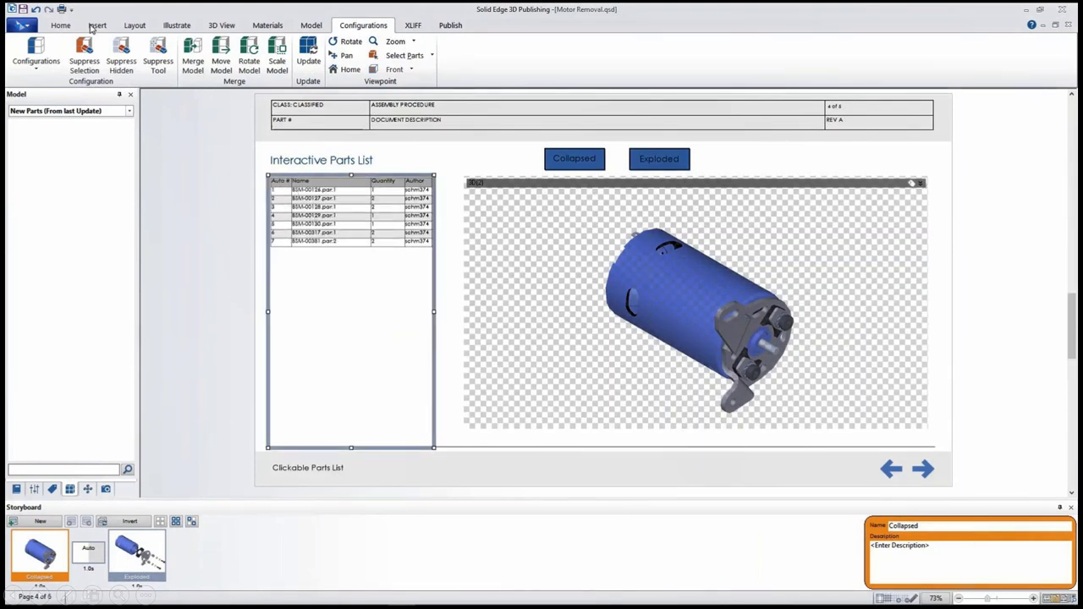
{"action": "left_click", "coordinate": [60, 25]}
{"action": "left_click", "coordinate": [375, 395]}
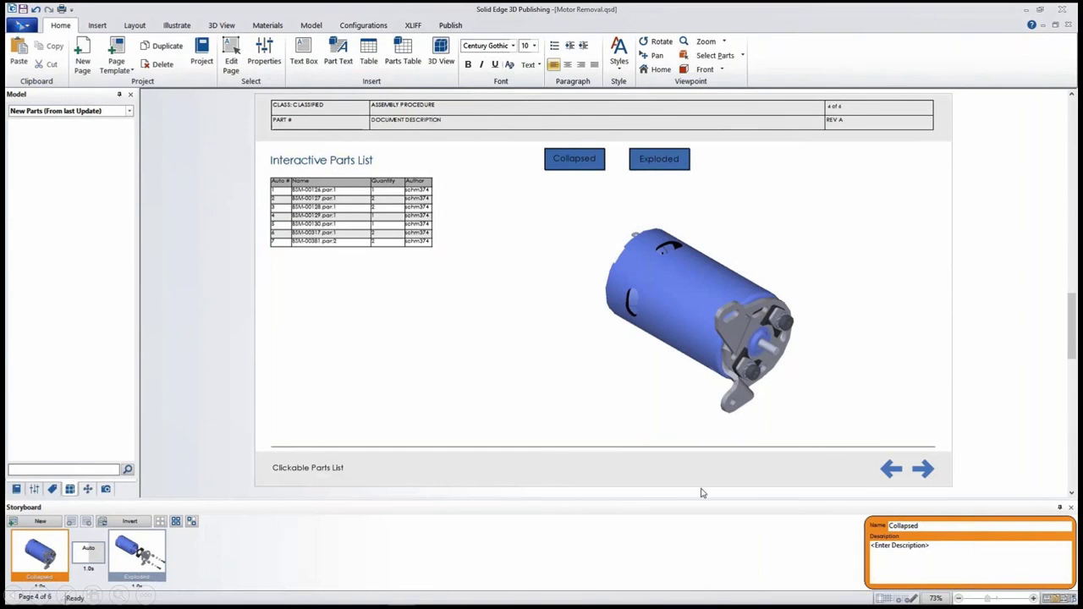
Step: Delete page 5, the general Parts List page, from the project
{"action": "left_click", "coordinate": [923, 471]}
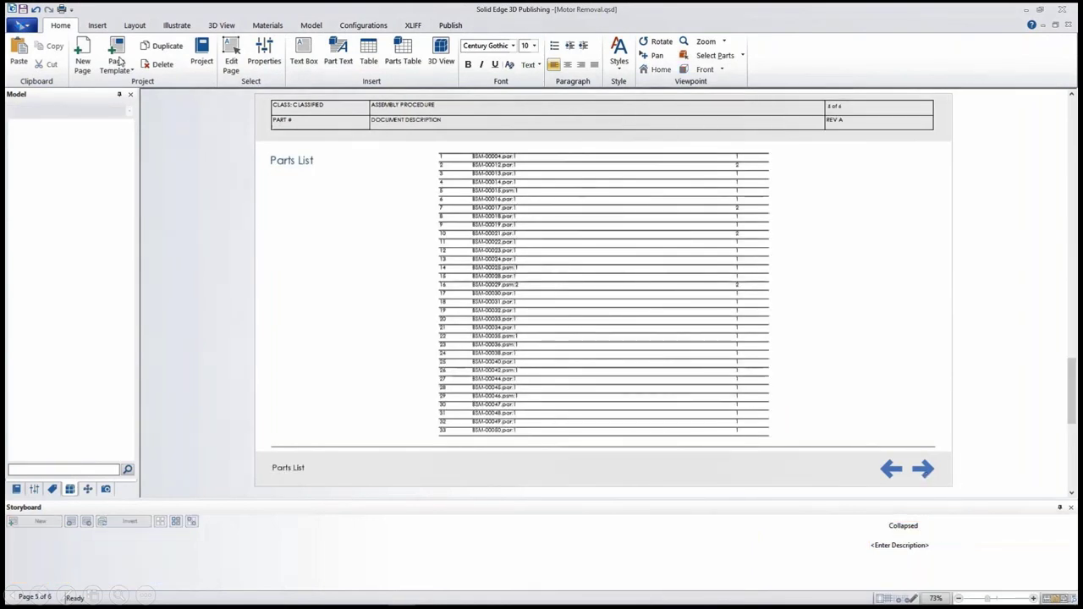
{"action": "left_click", "coordinate": [201, 60]}
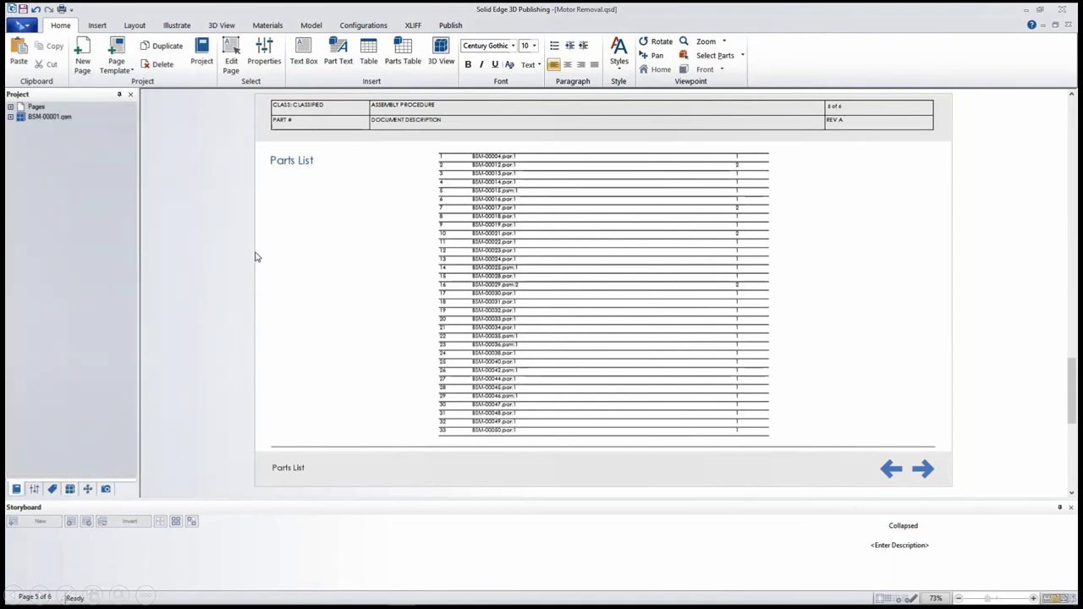
{"action": "left_click", "coordinate": [10, 107]}
{"action": "right_click", "coordinate": [39, 157]}
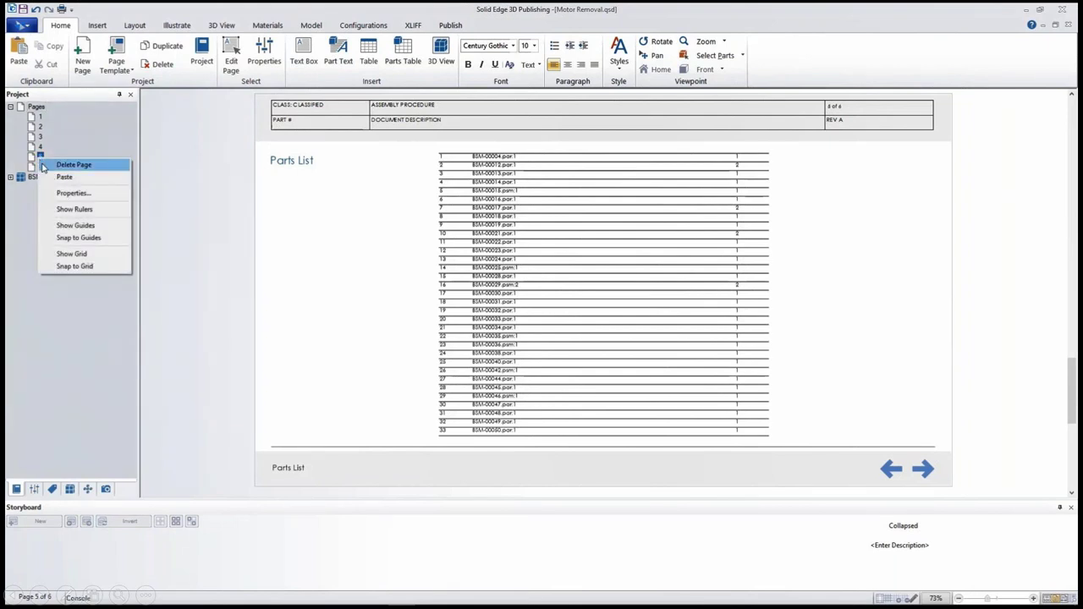
{"action": "left_click", "coordinate": [46, 166]}
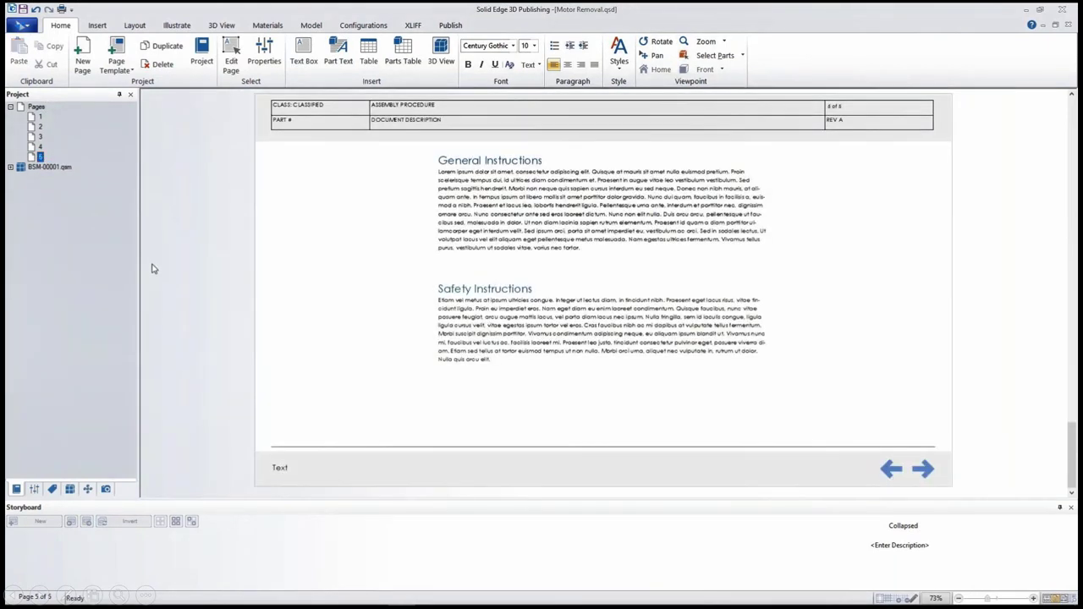
Step: Return to the Interactive Parts List page and publish the document as HTML5
{"action": "left_click", "coordinate": [891, 470]}
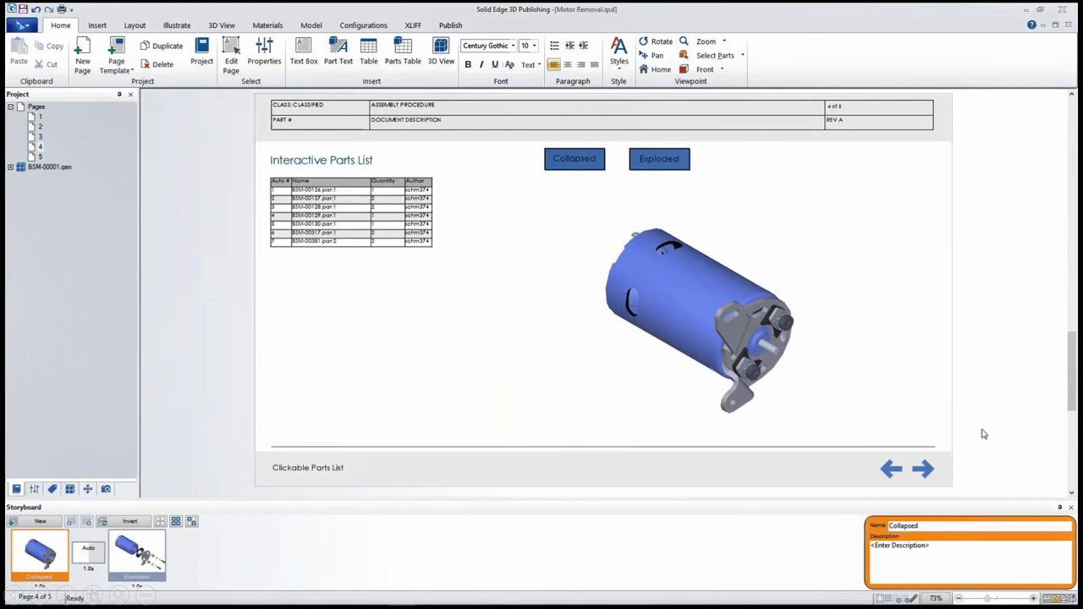
{"action": "left_click", "coordinate": [443, 28]}
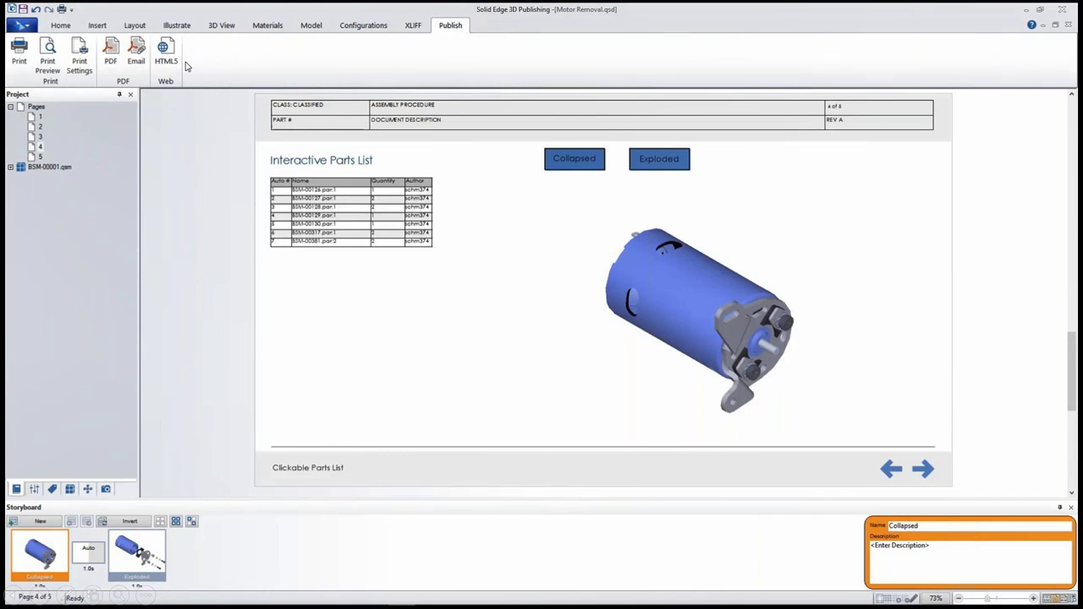
{"action": "left_click", "coordinate": [166, 53]}
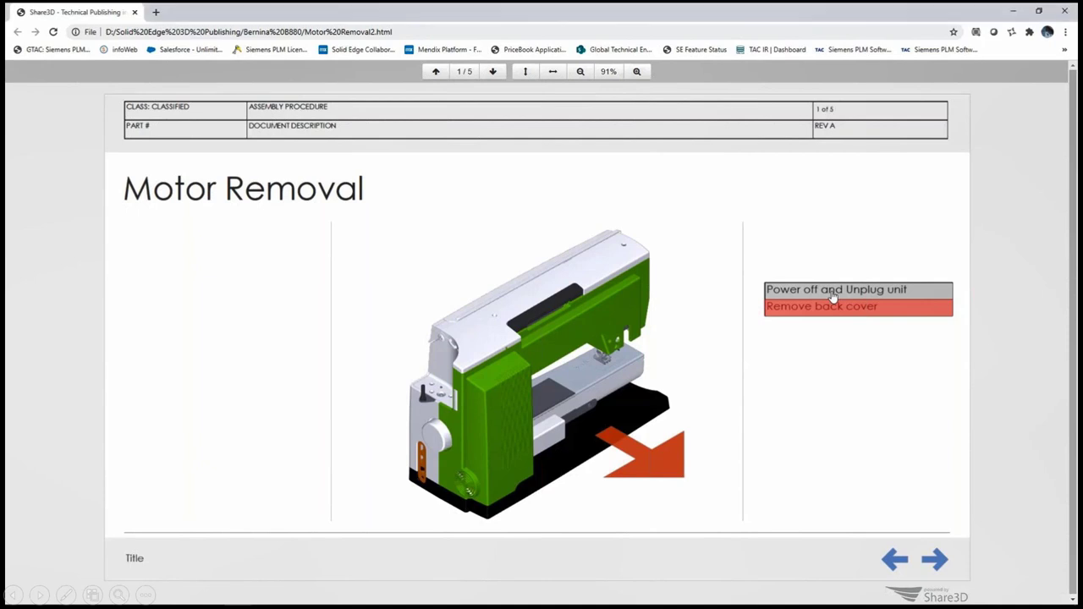
Step: In the browser, test the published cover page's Remove back cover entry and the carousel illustrations on the Instructions page
{"action": "left_click", "coordinate": [824, 309]}
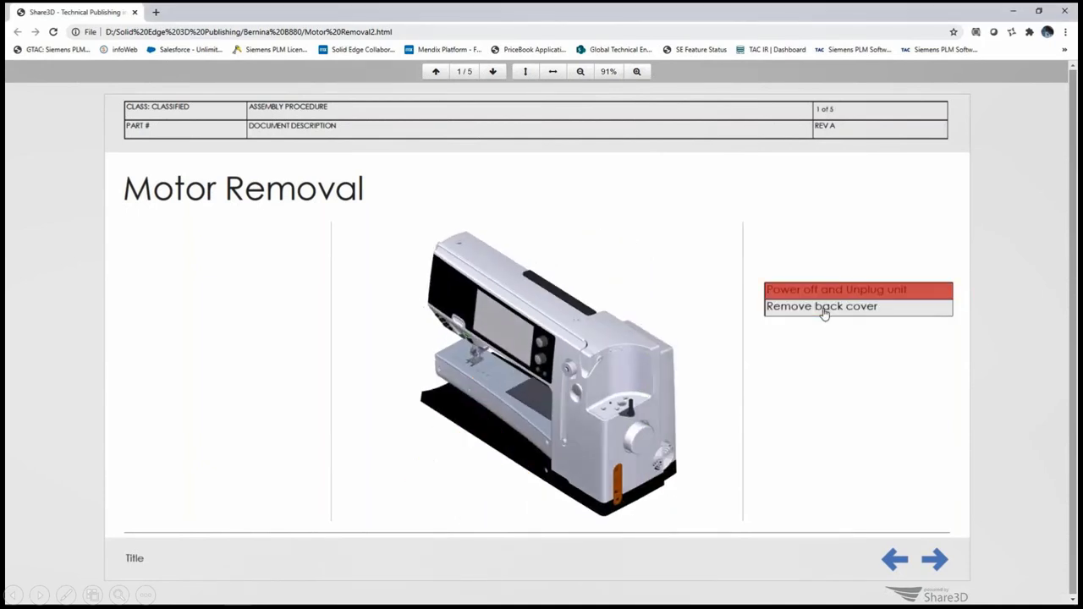
{"action": "left_click", "coordinate": [935, 560]}
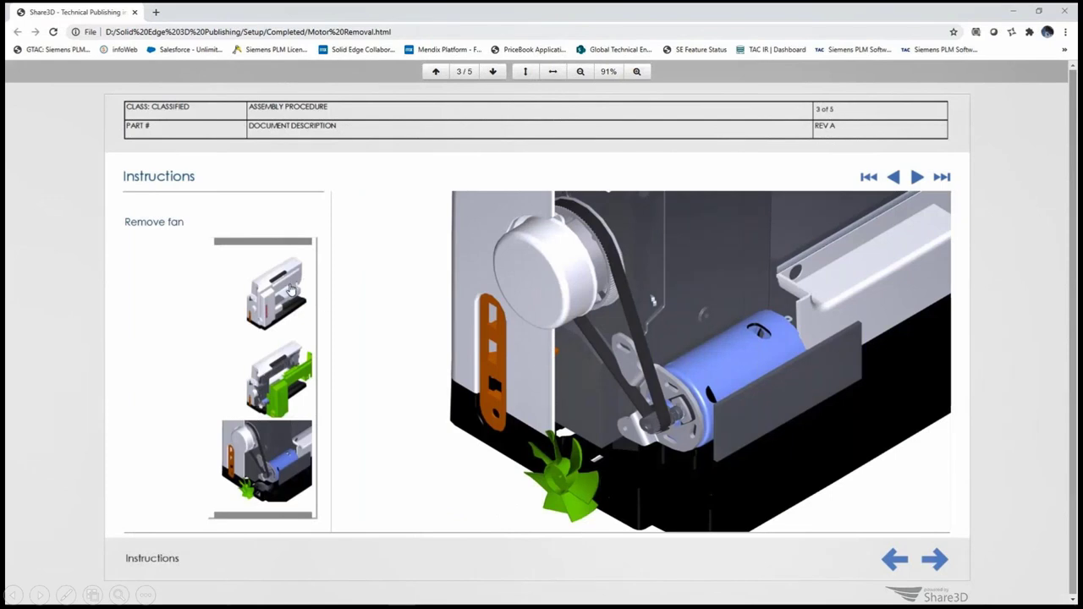
{"action": "left_click", "coordinate": [278, 288]}
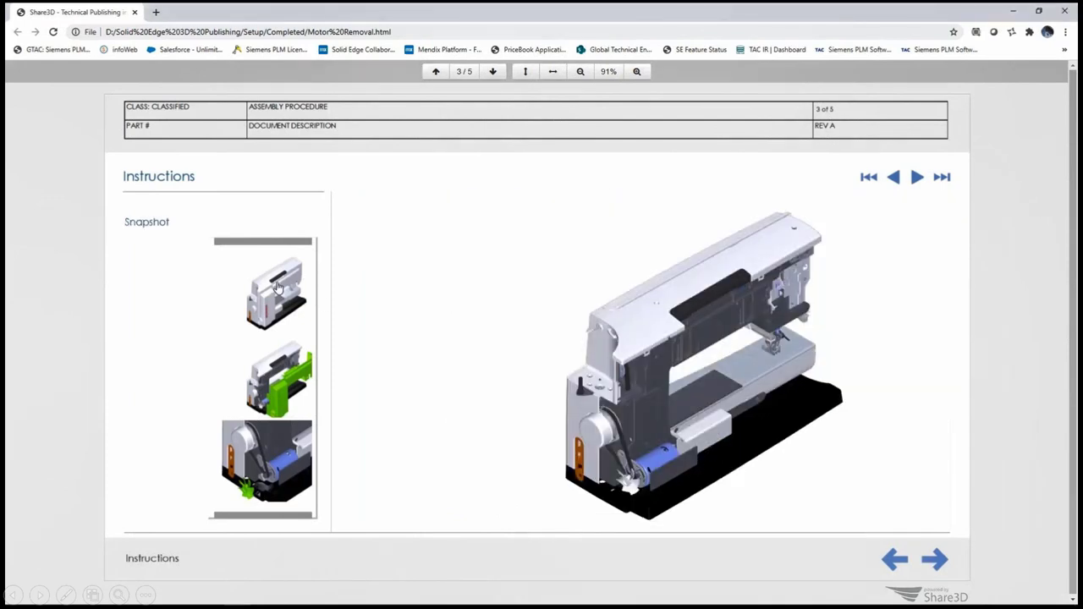
{"action": "left_click", "coordinate": [268, 379]}
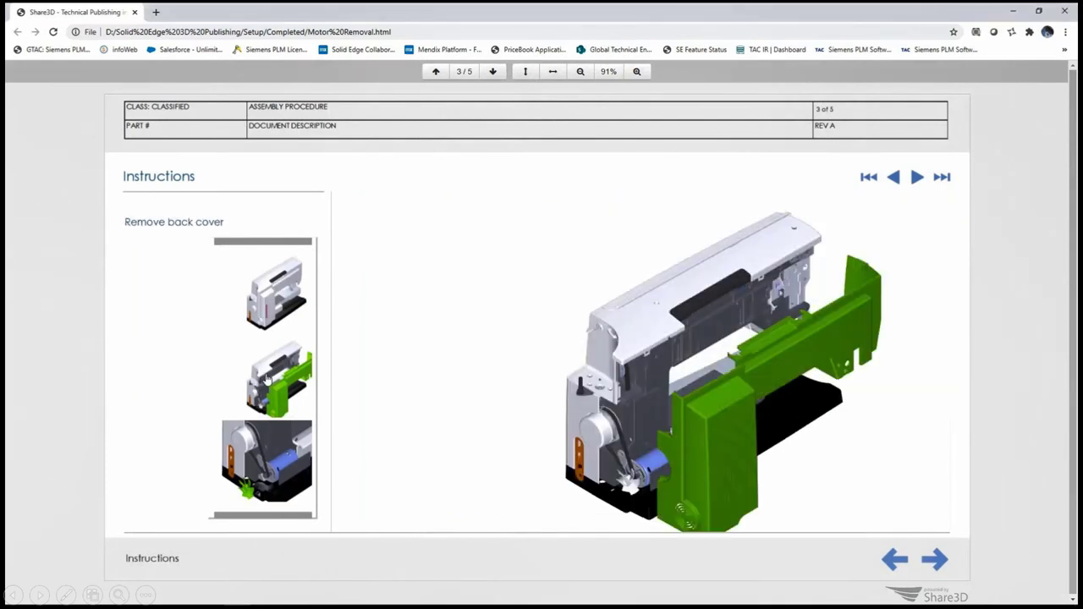
{"action": "left_click", "coordinate": [935, 560]}
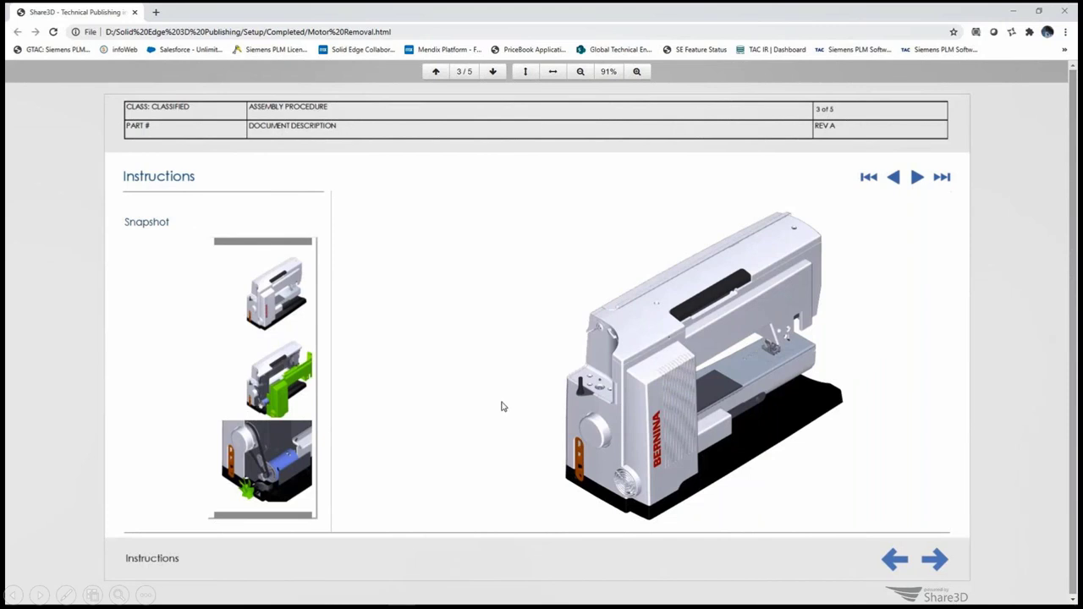
{"action": "left_click", "coordinate": [274, 380]}
{"action": "left_click", "coordinate": [275, 464]}
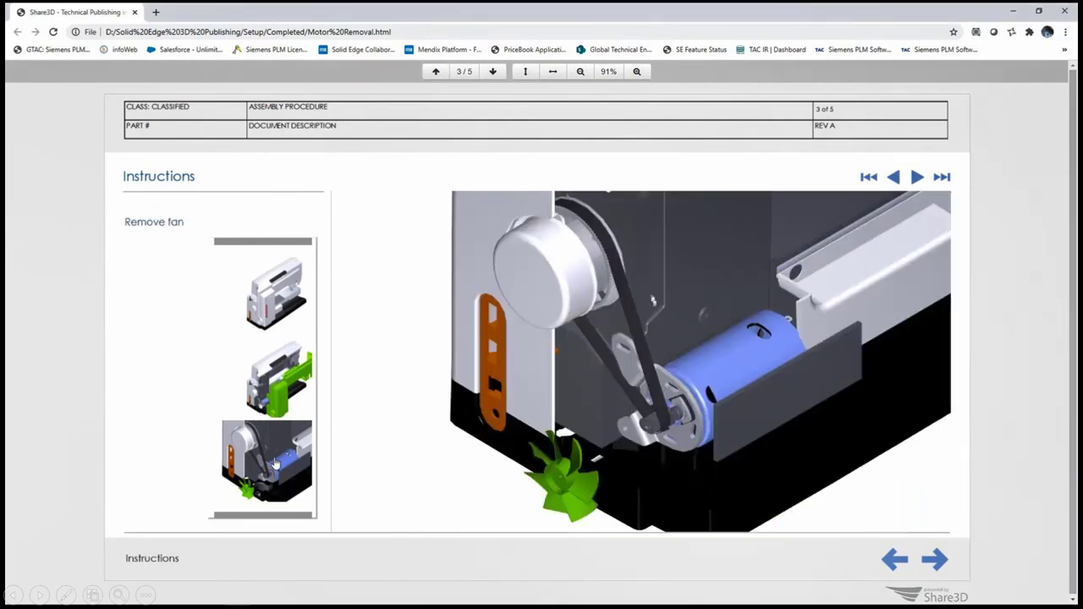
Step: Step through the published Instructions carousel to check the Remove belt and Remove motor assembly illustrations
{"action": "left_click", "coordinate": [271, 517]}
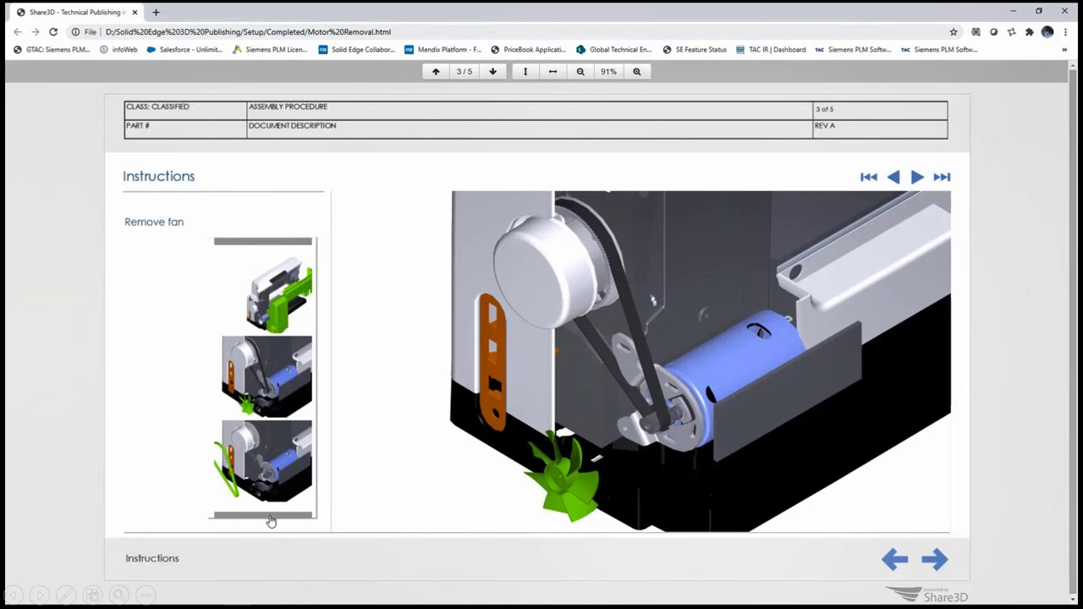
{"action": "left_click", "coordinate": [262, 480]}
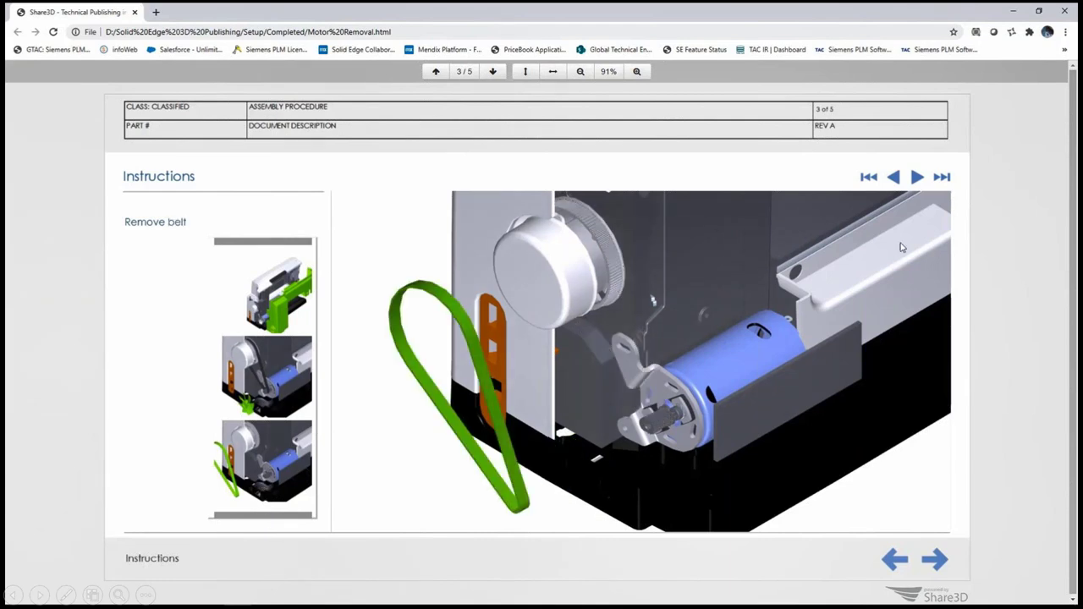
{"action": "left_click", "coordinate": [917, 177]}
{"action": "left_click", "coordinate": [917, 178]}
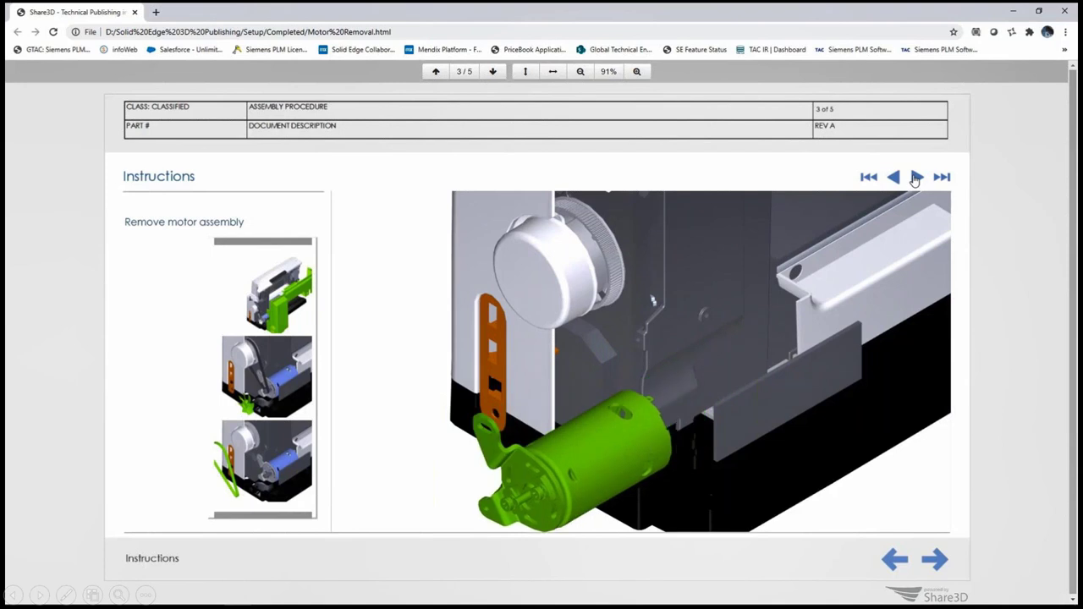
Step: Go to the published Interactive Parts List page and test the motor's Exploded and Collapsed views
{"action": "left_click", "coordinate": [935, 562]}
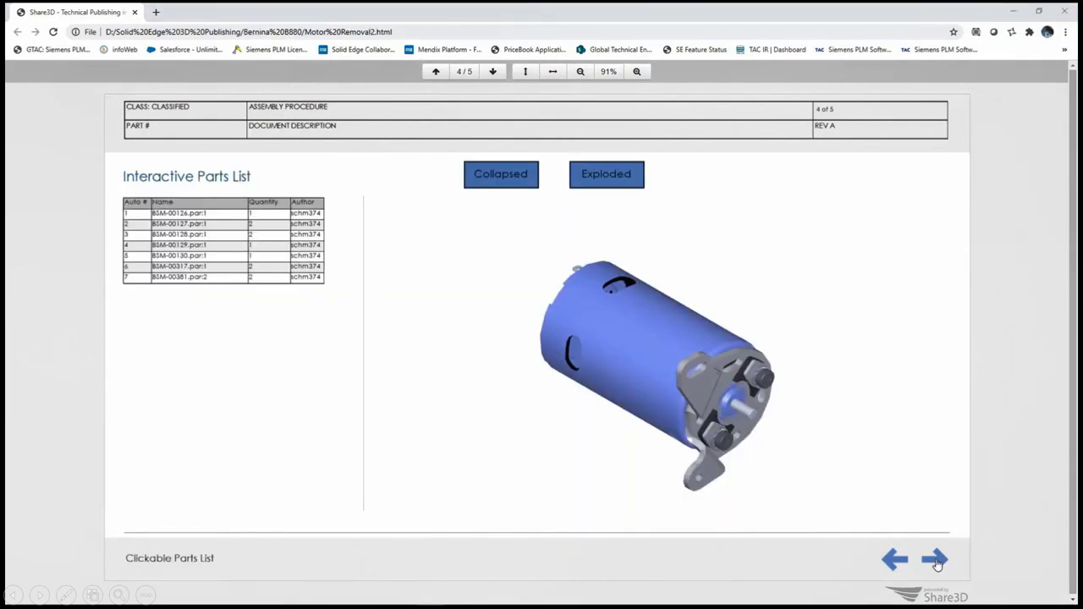
{"action": "left_click", "coordinate": [601, 188]}
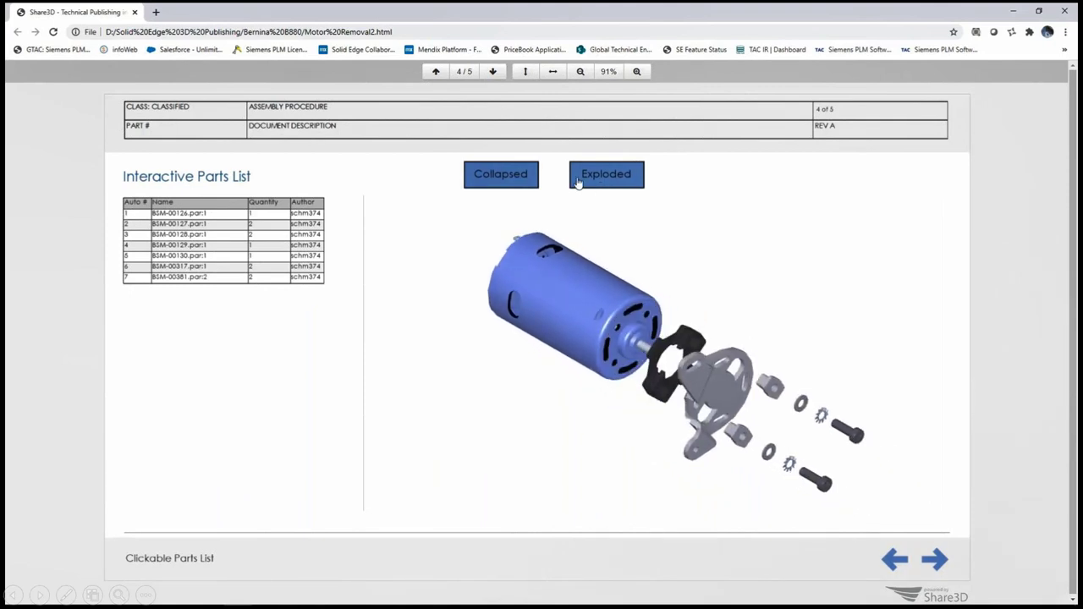
{"action": "left_click", "coordinate": [505, 175]}
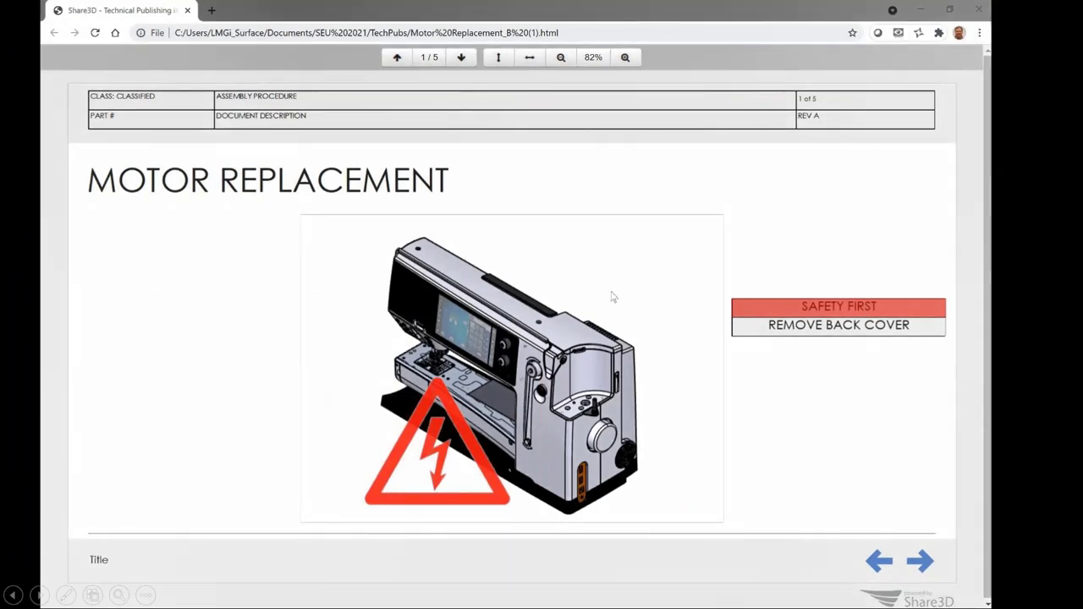
Step: On the published Motor Replacement cover page, test the Safety First and Remove Back Cover entries and the 3D view
{"action": "left_click", "coordinate": [803, 328]}
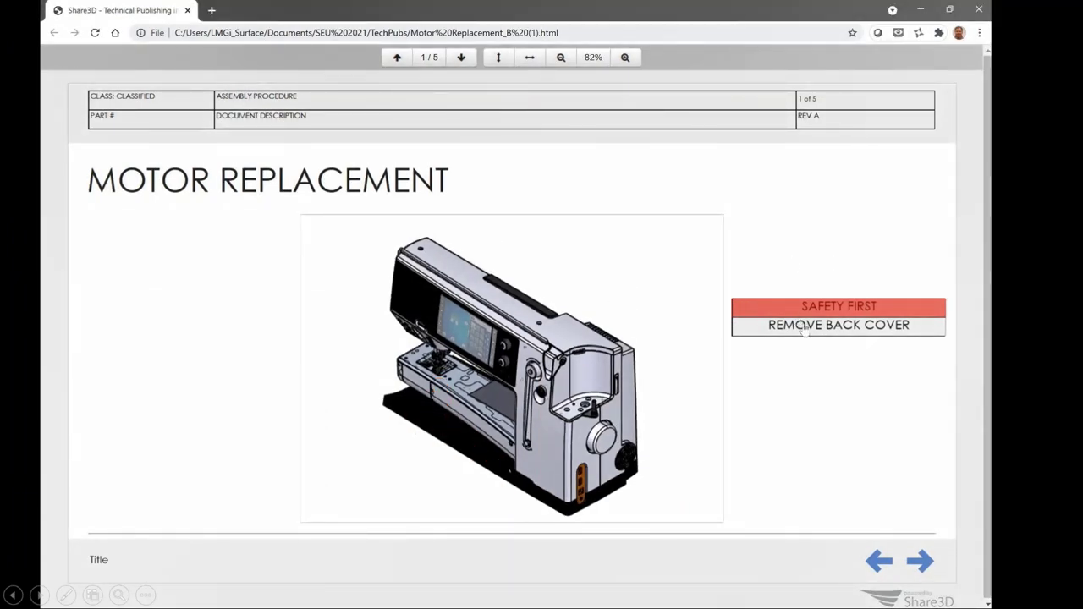
{"action": "left_click", "coordinate": [806, 310]}
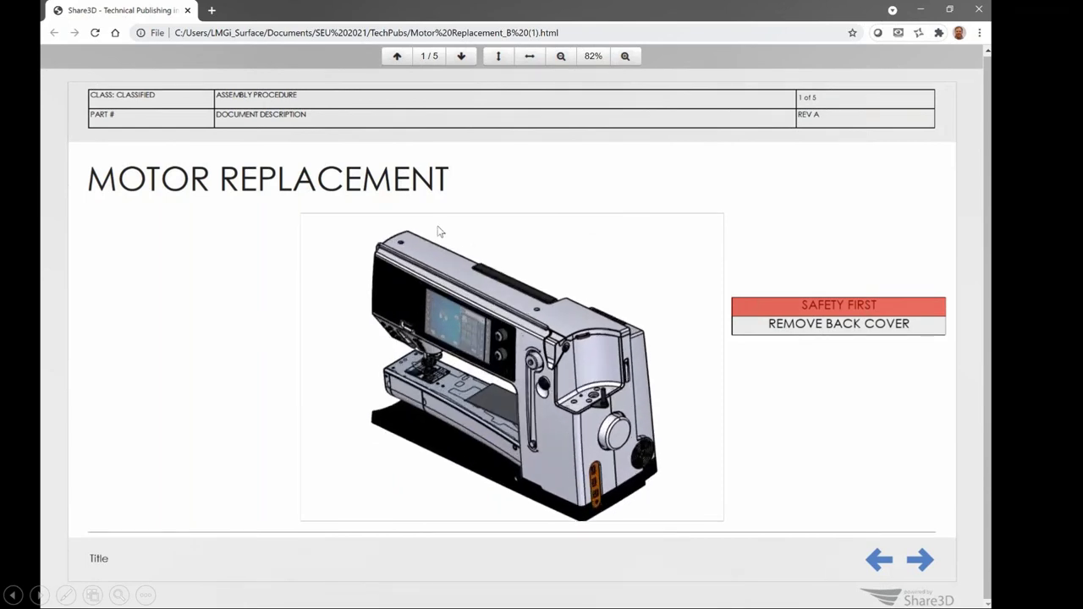
{"action": "right_click", "coordinate": [366, 193]}
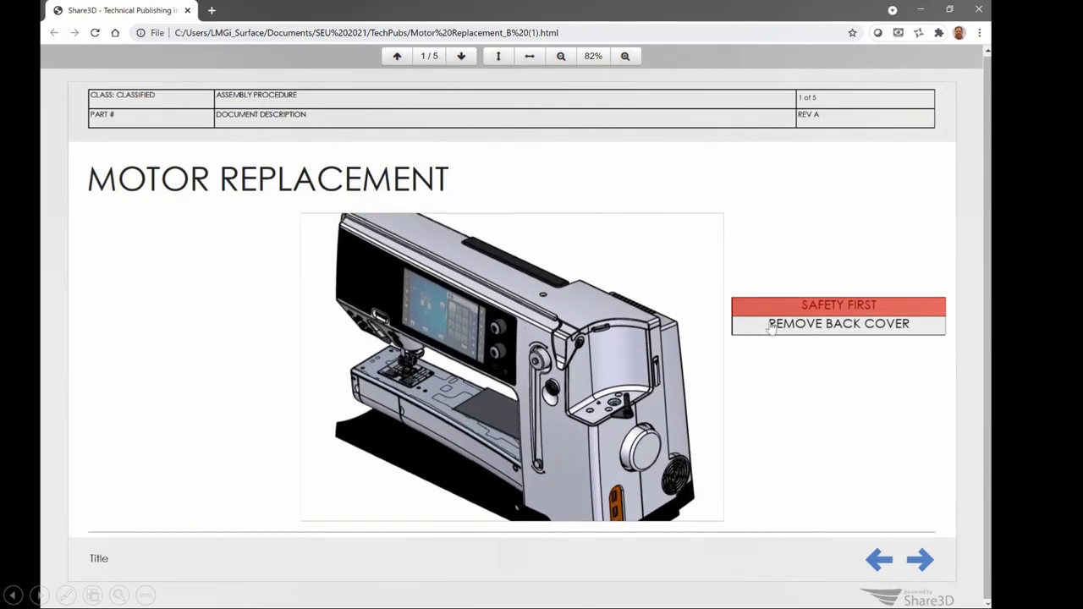
{"action": "left_click", "coordinate": [770, 328]}
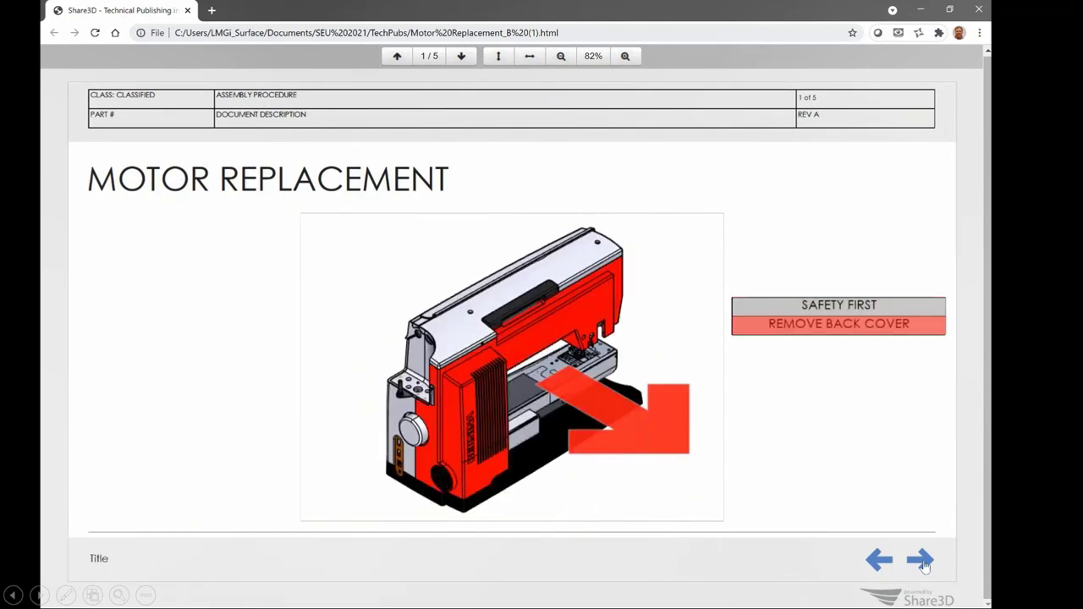
Step: Go to the Instructions page and play through the Remove Back Cover, Remove Fan and Remove Belt procedures
{"action": "left_click", "coordinate": [921, 560]}
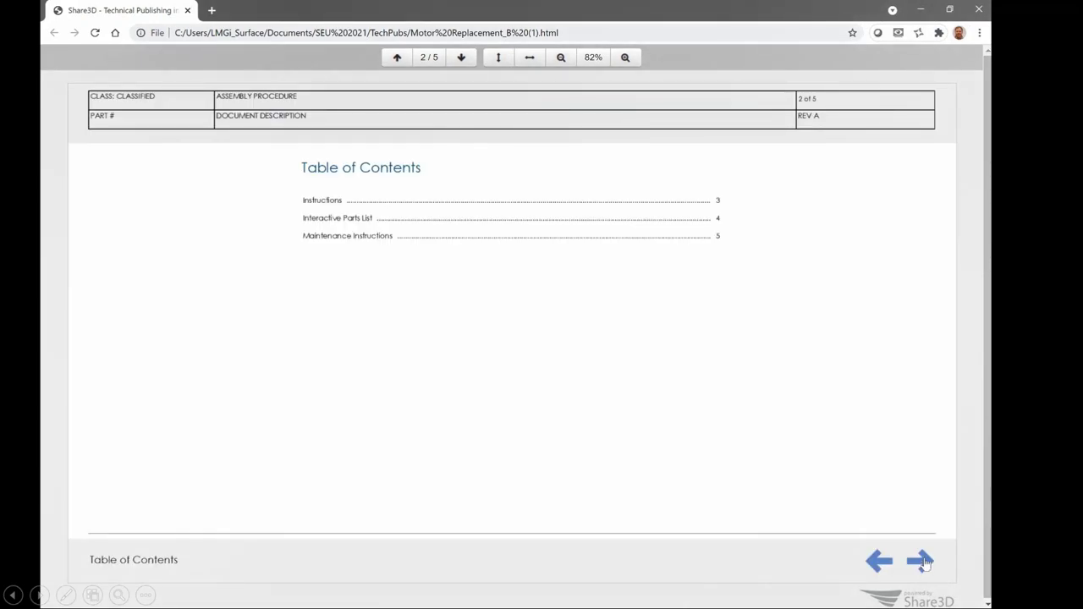
{"action": "left_click", "coordinate": [922, 561]}
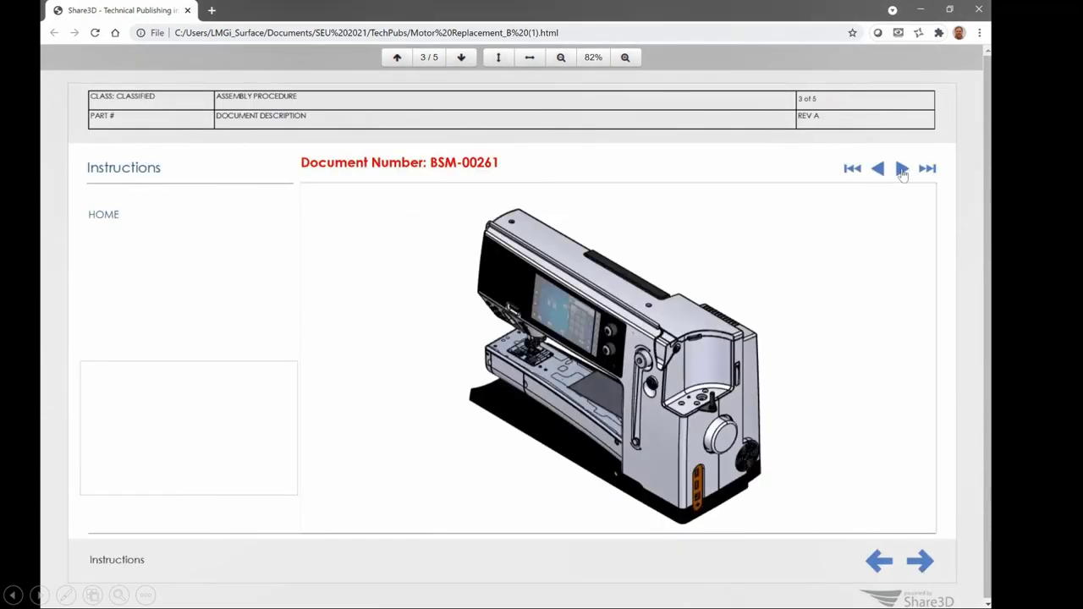
{"action": "left_click", "coordinate": [902, 169]}
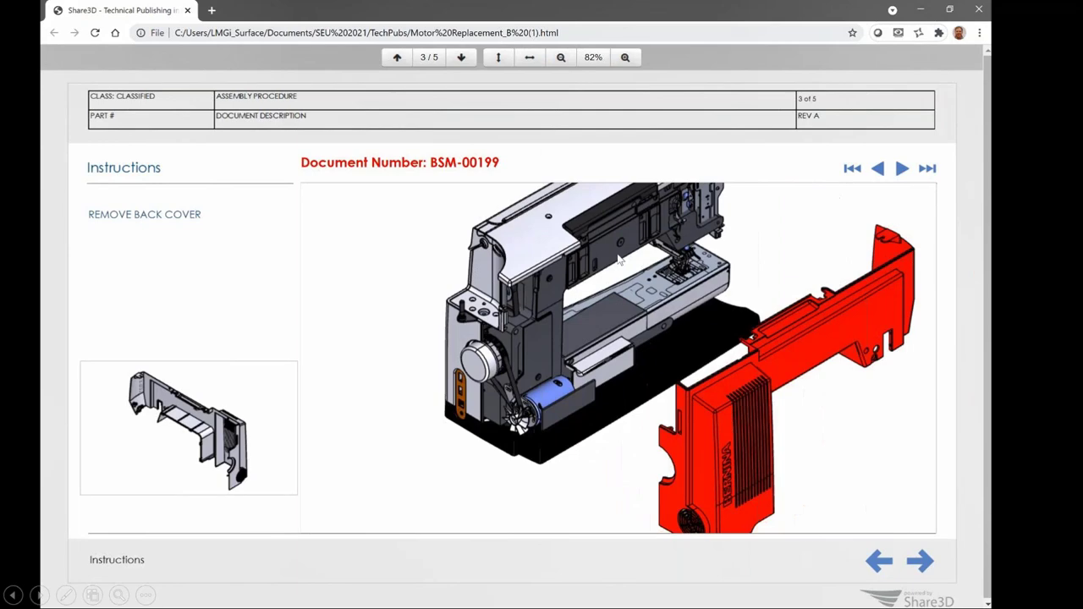
{"action": "left_click", "coordinate": [902, 169]}
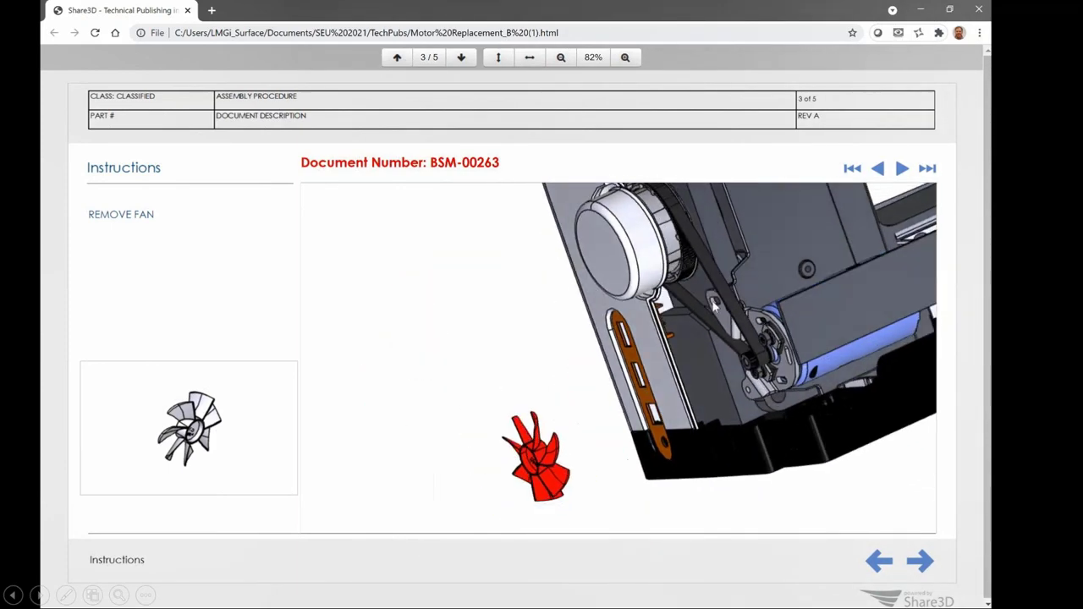
{"action": "left_click", "coordinate": [900, 169]}
{"action": "left_click", "coordinate": [879, 170]}
{"action": "left_click", "coordinate": [899, 170]}
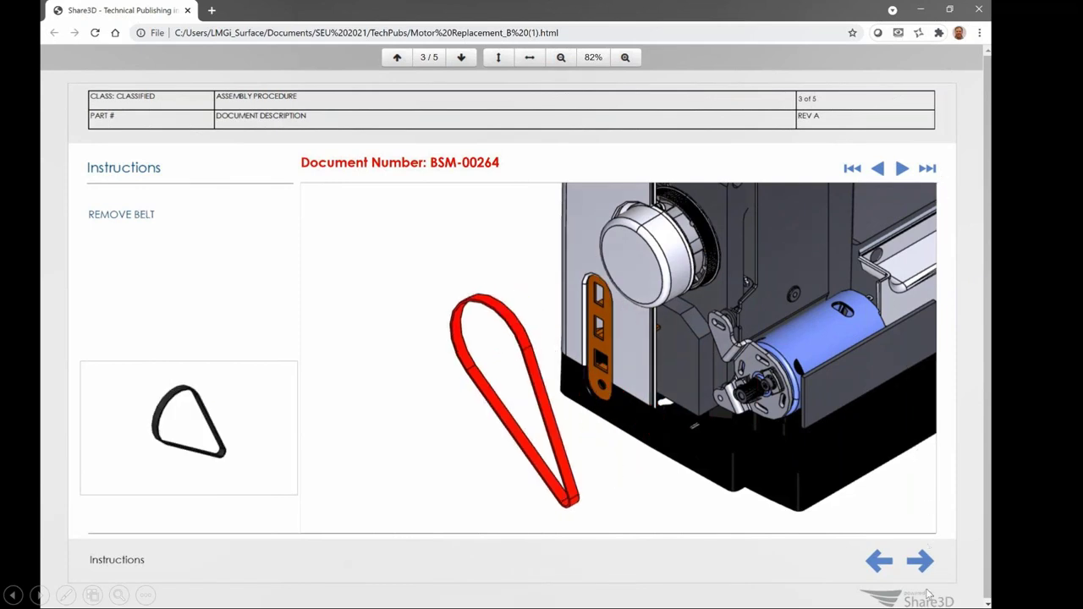
Step: Go to the Interactive Parts List page, test the Exploded and Assembled views, and rotate the motor model
{"action": "left_click", "coordinate": [921, 561]}
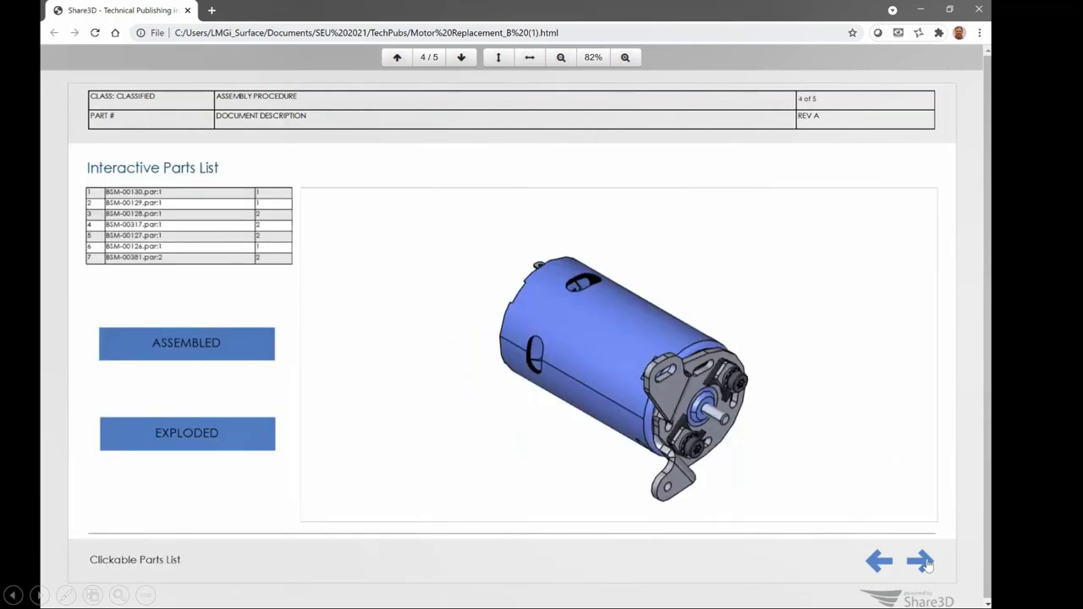
{"action": "left_click", "coordinate": [192, 436]}
{"action": "left_click", "coordinate": [182, 353]}
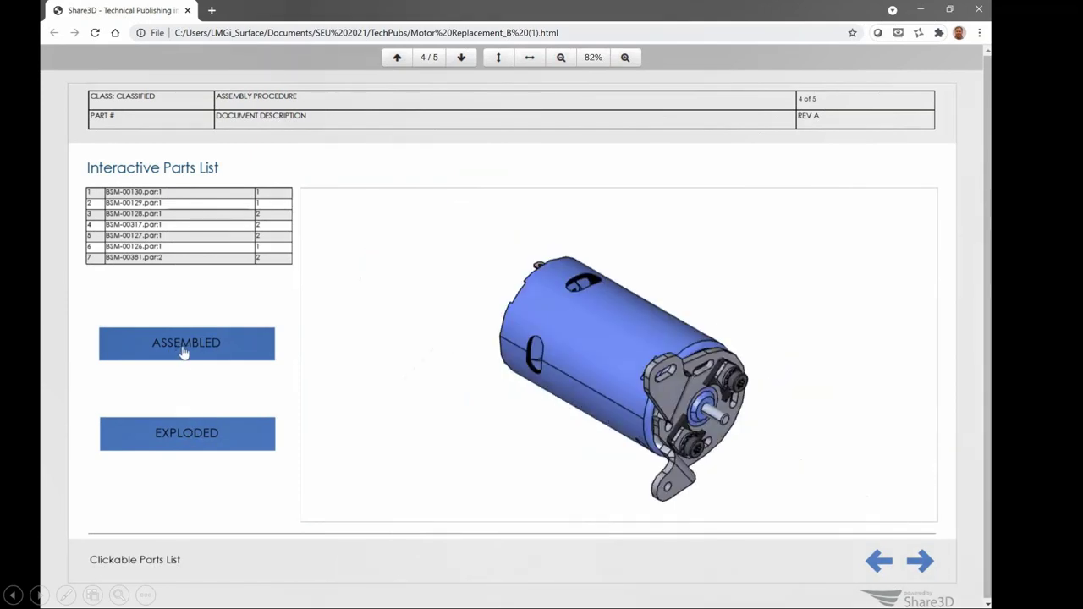
{"action": "left_click_drag", "start_coordinate": [599, 331], "coordinate": [622, 344]}
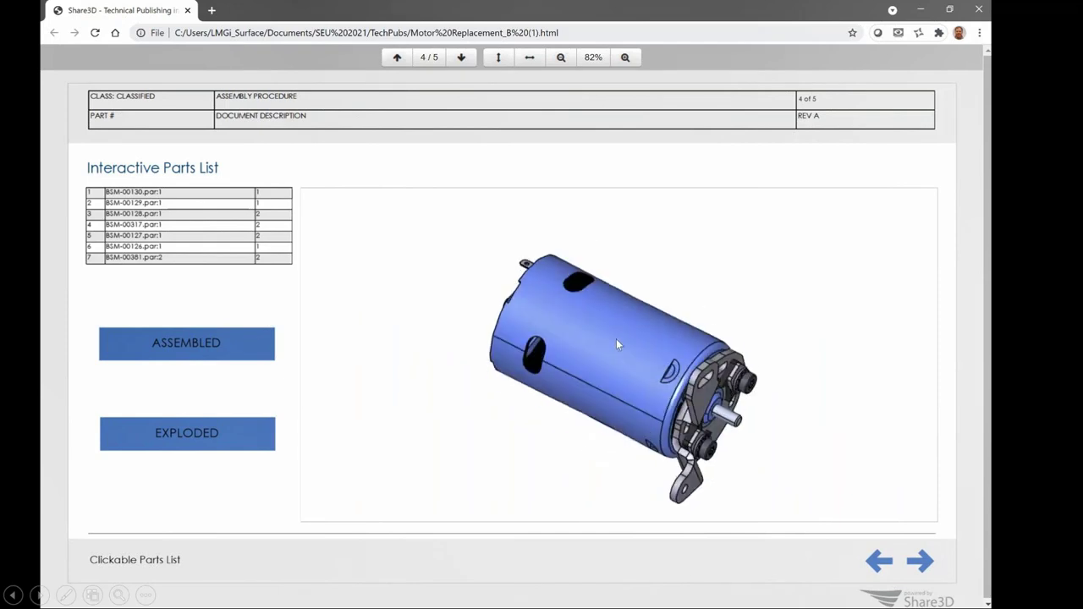
Step: Test the link between parts table and motor model by selecting several table rows and parts in the model
{"action": "left_click", "coordinate": [136, 203]}
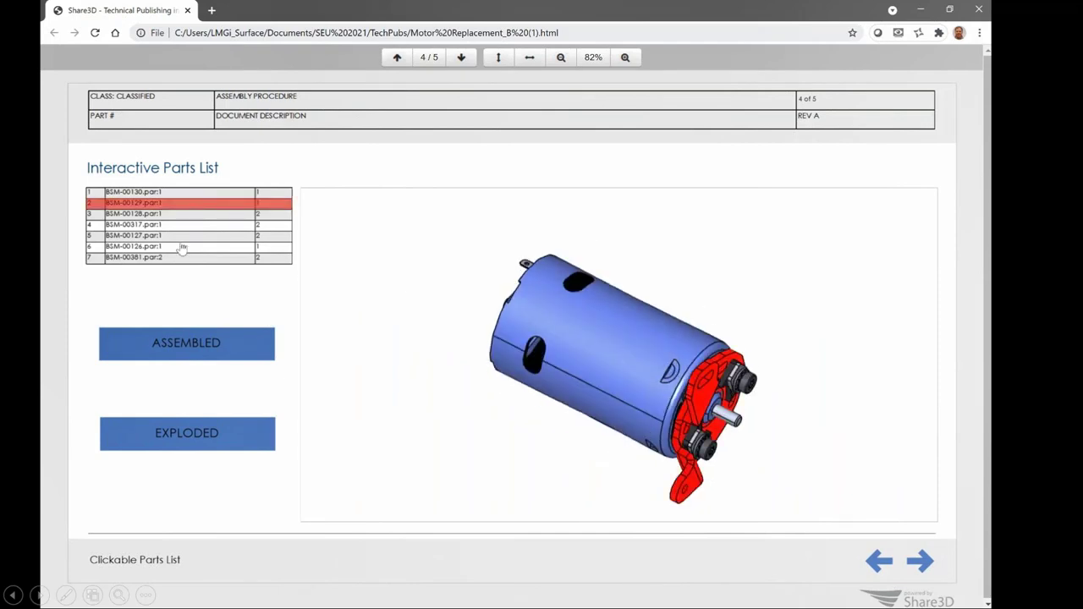
{"action": "left_click", "coordinate": [132, 236]}
{"action": "left_click", "coordinate": [141, 258]}
{"action": "left_click", "coordinate": [144, 224]}
{"action": "left_click", "coordinate": [142, 204]}
{"action": "left_click", "coordinate": [705, 443]}
{"action": "left_click", "coordinate": [533, 364]}
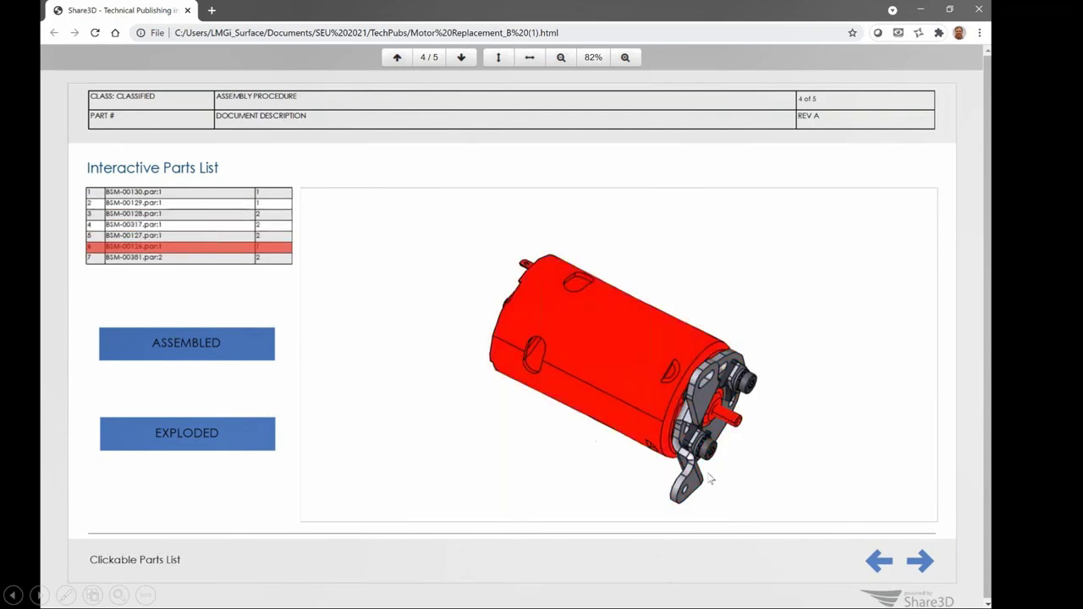
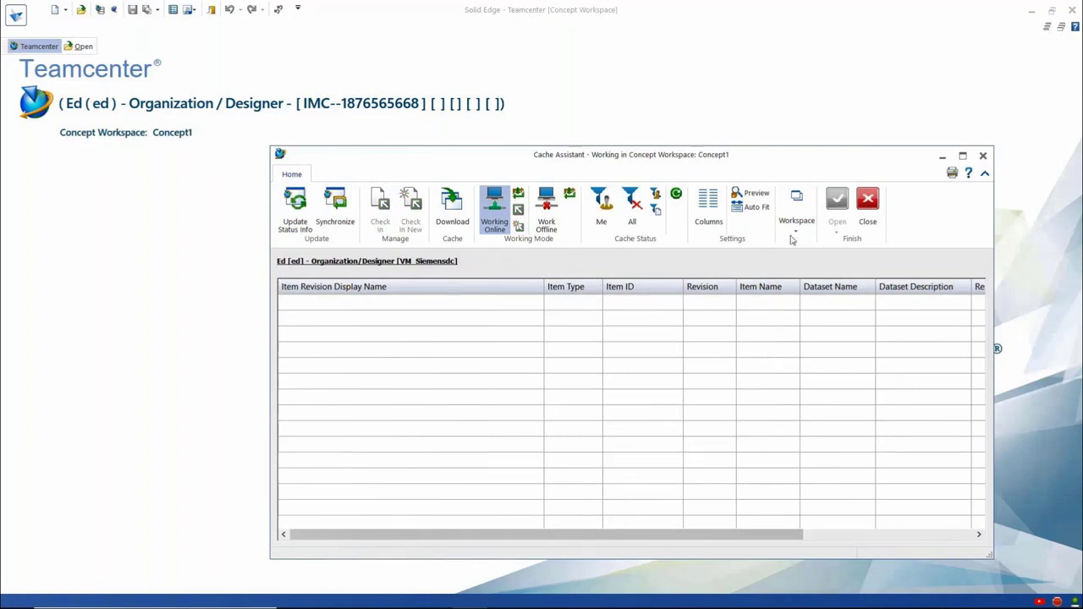
Step: In Solid Edge, close the Cache Assistant and open the assembly FN500-1599 by searching its item ID
{"action": "left_click", "coordinate": [867, 203]}
{"action": "left_click", "coordinate": [81, 9]}
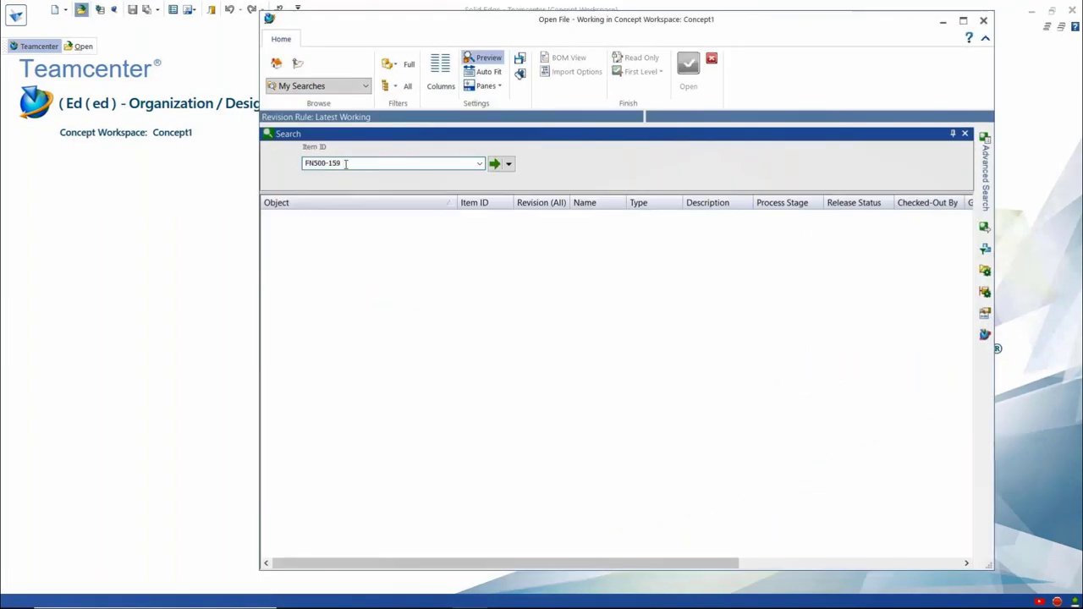
{"action": "key", "text": "Return"}
{"action": "key", "text": "Return"}
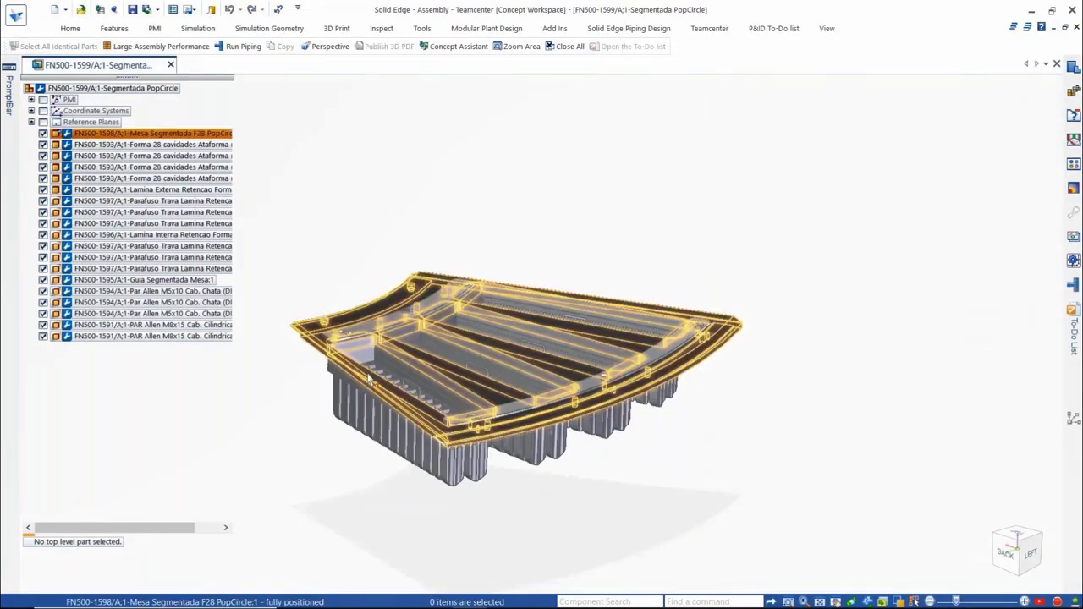
Step: Delete the inner and outer retention blades (Lamina Interna and Lamina Externa) from the assembly
{"action": "scroll", "coordinate": [368, 381], "scroll_direction": "up", "scroll_amount": 3}
{"action": "left_click", "coordinate": [404, 297]}
{"action": "key", "text": "Delete"}
{"action": "left_click", "coordinate": [869, 299]}
{"action": "key", "text": "Delete"}
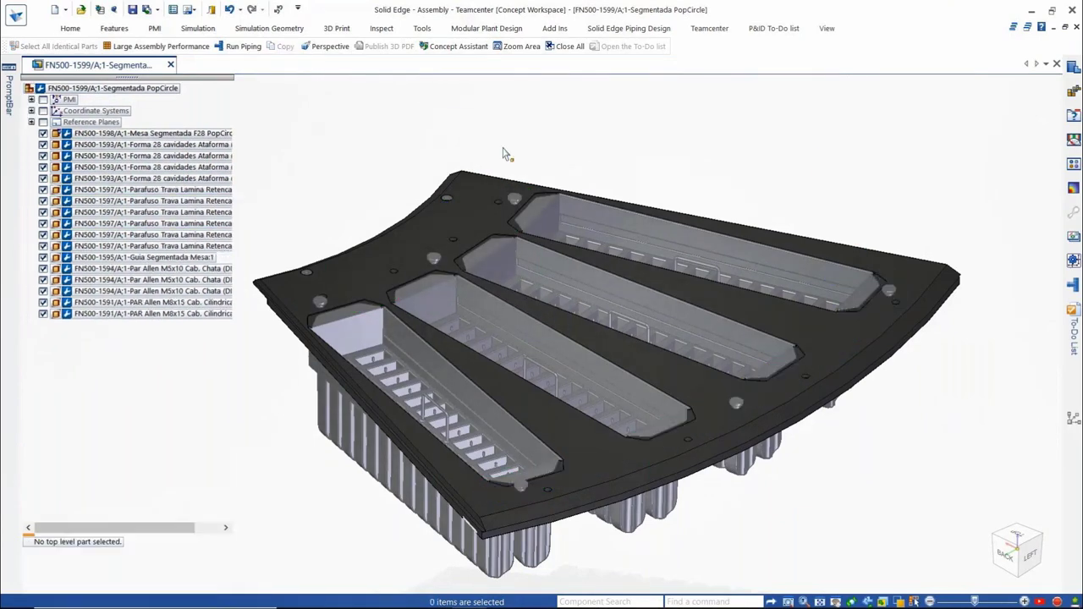
Step: Select all identical Parafuso Trava Lamina screws, FN500-1597, and delete them from the assembly
{"action": "left_click", "coordinate": [318, 300]}
{"action": "left_click", "coordinate": [53, 45]}
{"action": "key", "text": "Delete"}
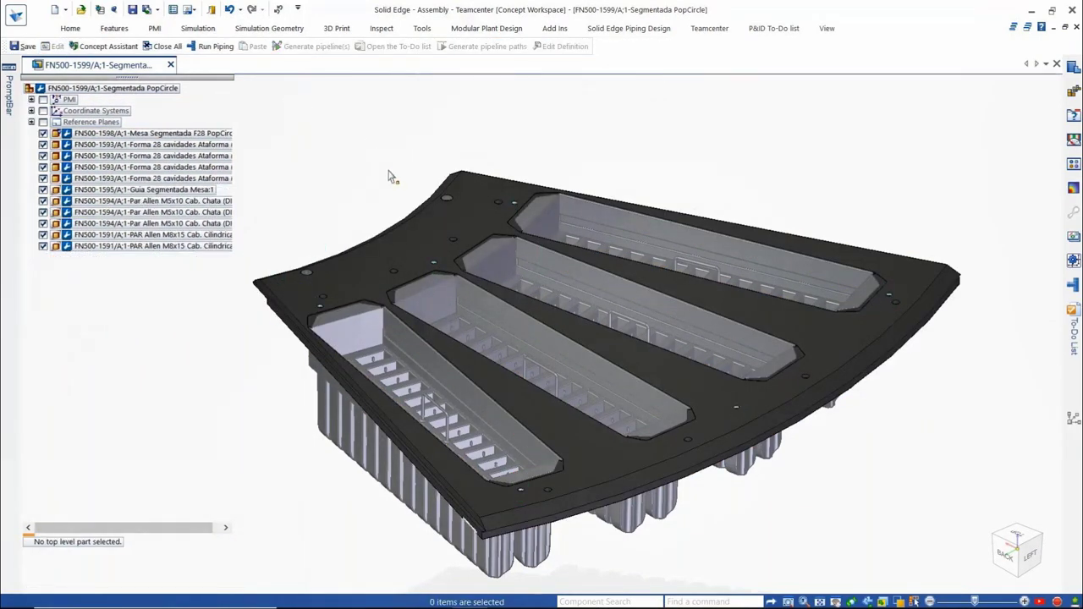
Step: Open the table plate FN500-1598, Mesa Segmentada F28 PopCircle, from the assembly in its own part window
{"action": "left_click", "coordinate": [403, 245]}
{"action": "right_click", "coordinate": [401, 239]}
{"action": "left_click", "coordinate": [446, 379]}
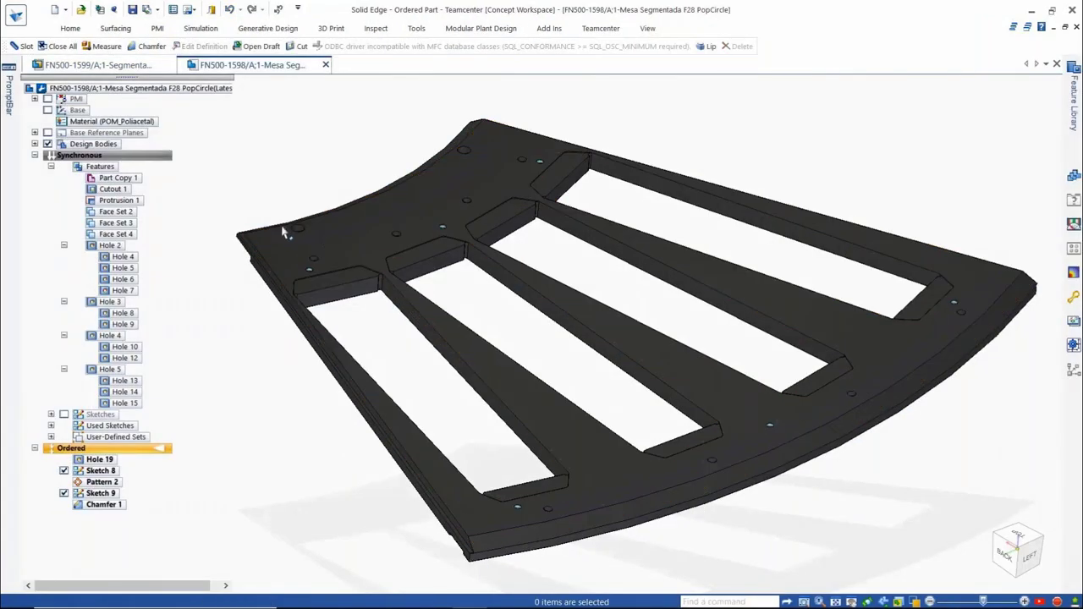
Step: Delete the user-defined Mounting_Holes set and the Chamfer 1 feature from the plate
{"action": "left_click", "coordinate": [51, 438]}
{"action": "left_click", "coordinate": [135, 447]}
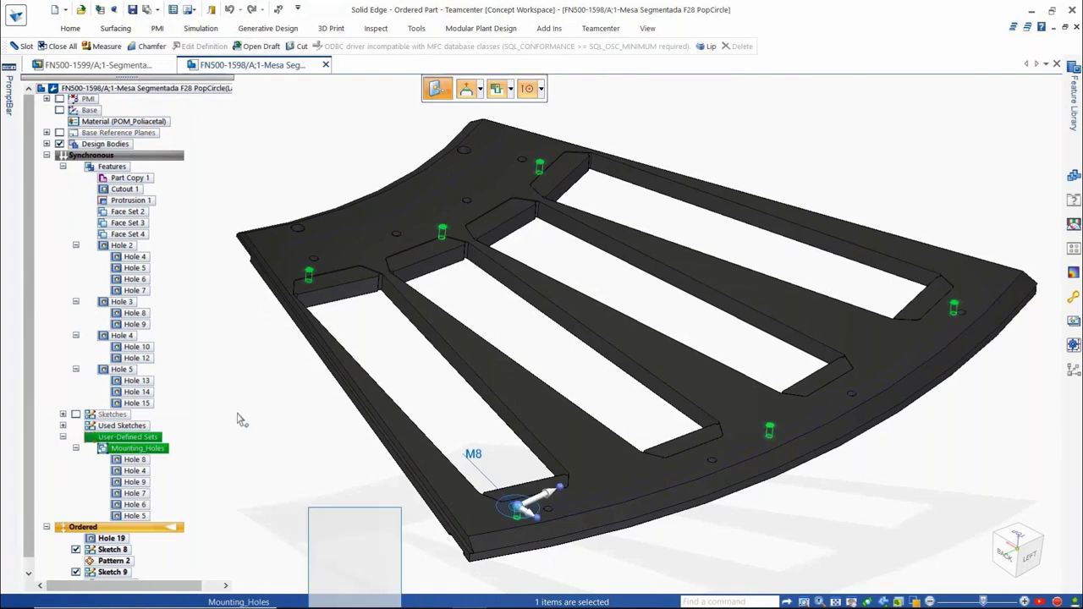
{"action": "key", "text": "Delete"}
{"action": "scroll", "coordinate": [413, 531], "scroll_direction": "up", "scroll_amount": 3}
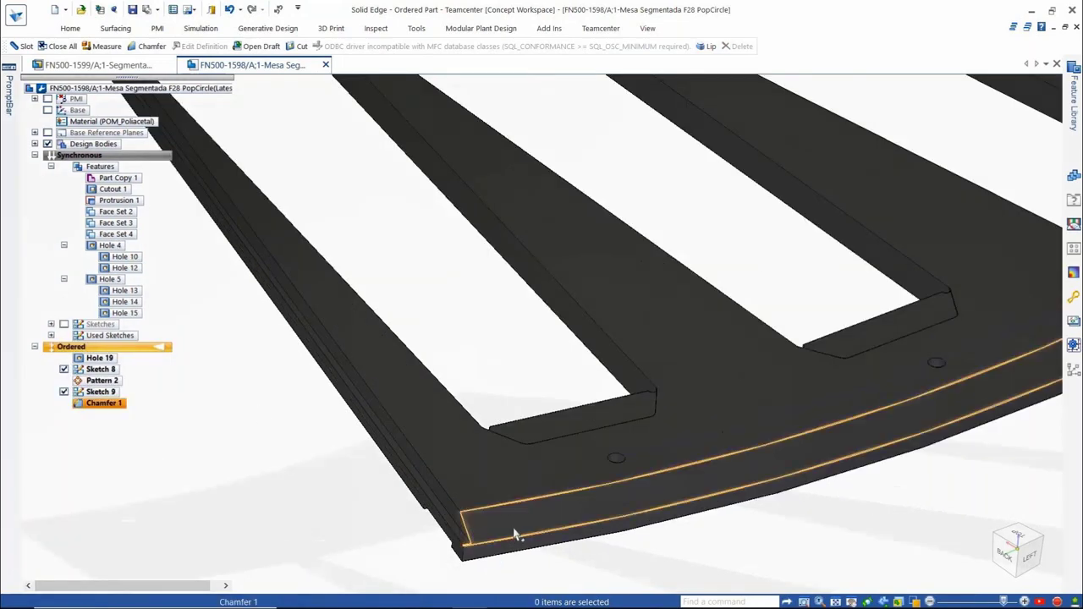
{"action": "scroll", "coordinate": [409, 520], "scroll_direction": "down", "scroll_amount": 5}
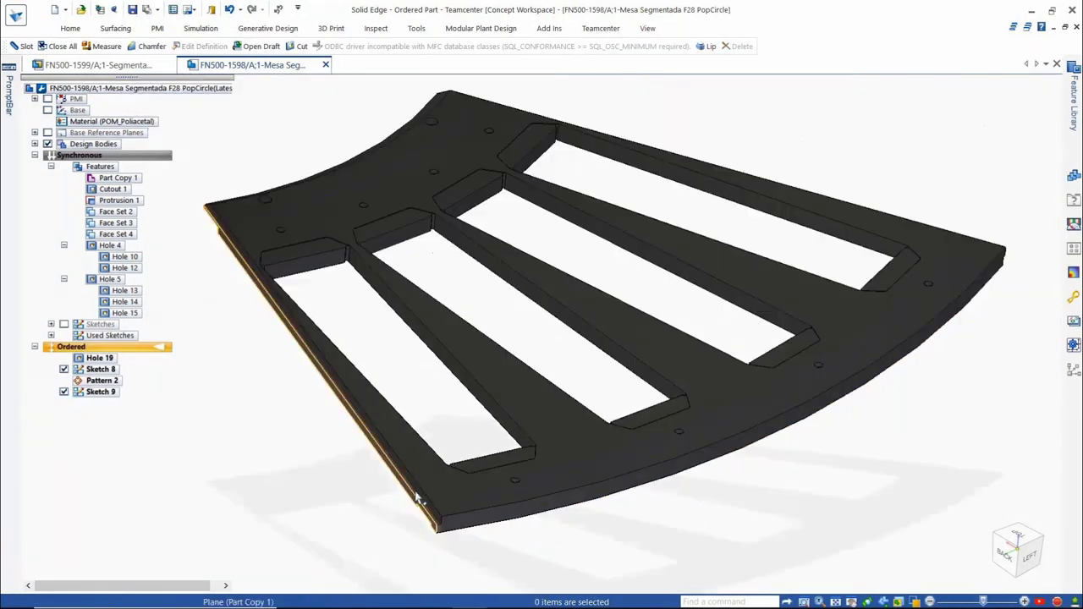
Step: Cut a slot into the plate along the existing curved sketch line near its inner arc edge
{"action": "scroll", "coordinate": [218, 135], "scroll_direction": "up", "scroll_amount": 5}
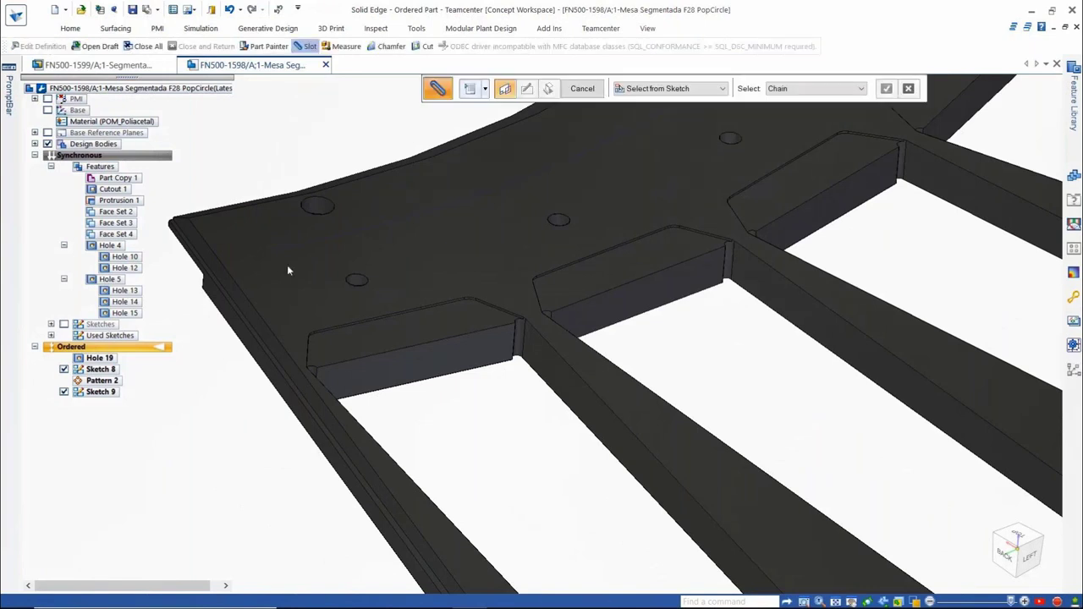
{"action": "left_click", "coordinate": [342, 236]}
{"action": "key", "text": "Return"}
{"action": "right_click", "coordinate": [248, 164]}
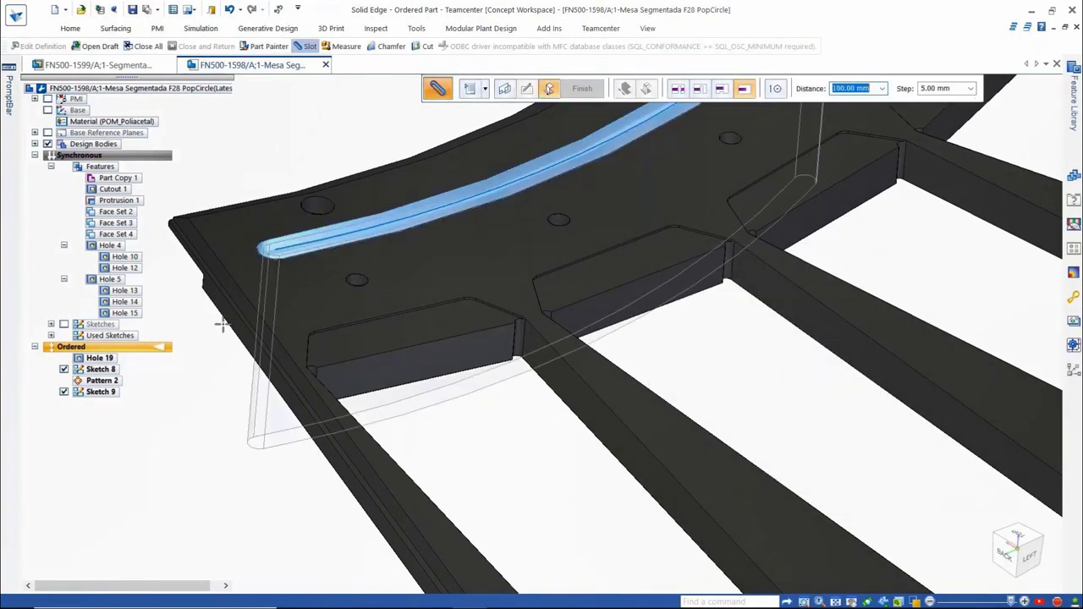
{"action": "left_click", "coordinate": [164, 212]}
{"action": "scroll", "coordinate": [220, 245], "scroll_direction": "up", "scroll_amount": 5}
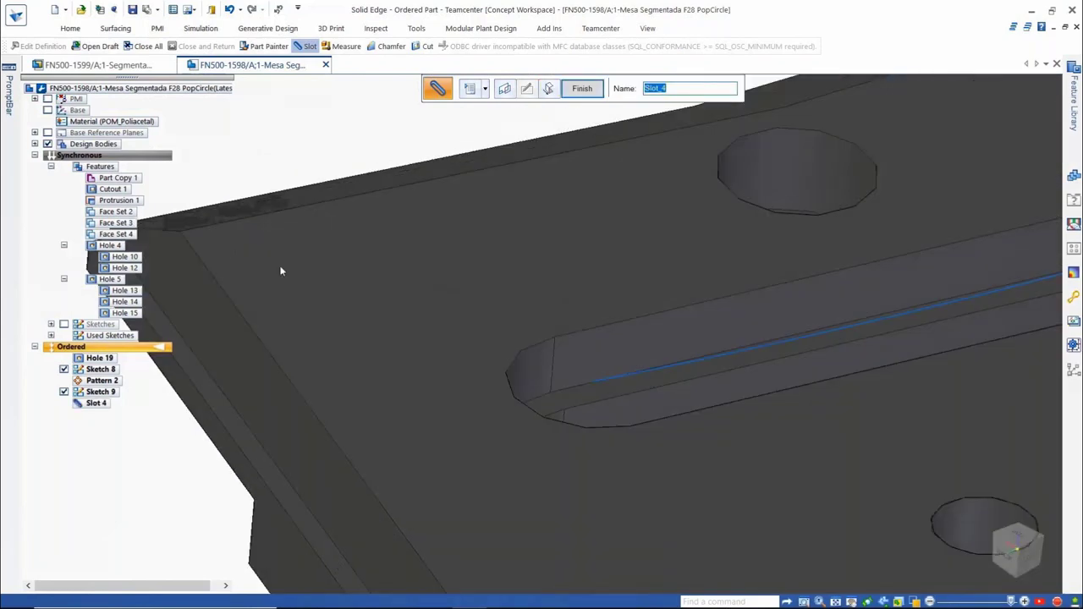
{"action": "scroll", "coordinate": [533, 405], "scroll_direction": "up", "scroll_amount": 4}
{"action": "scroll", "coordinate": [508, 390], "scroll_direction": "down", "scroll_amount": 6}
{"action": "middle_click_drag", "start_coordinate": [466, 375], "coordinate": [392, 335]}
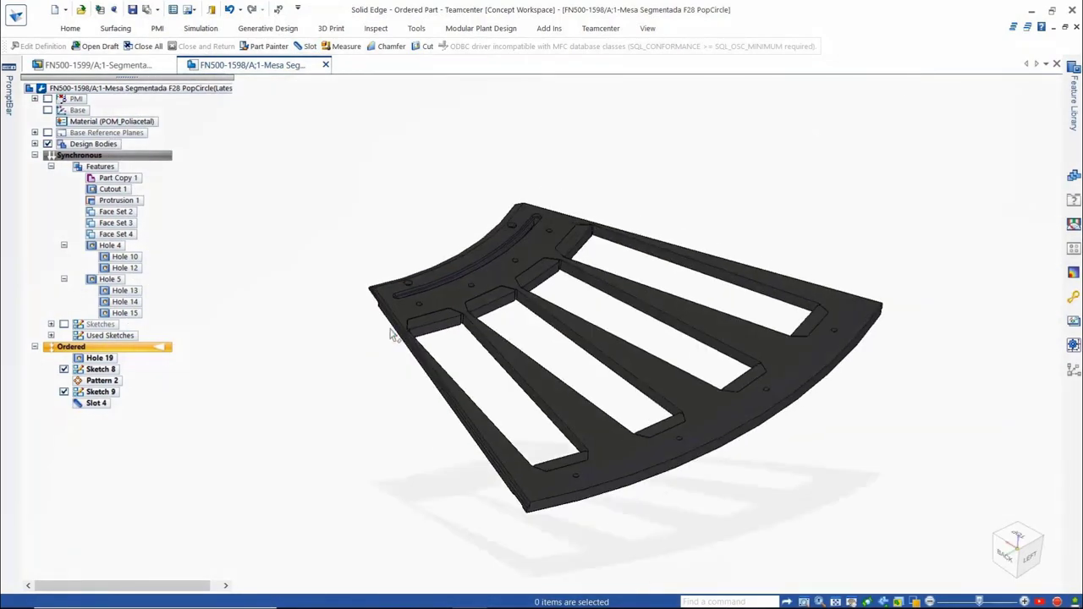
Step: Save the modified plate, return to the FN500-1599 assembly and save it as well
{"action": "left_click", "coordinate": [134, 9]}
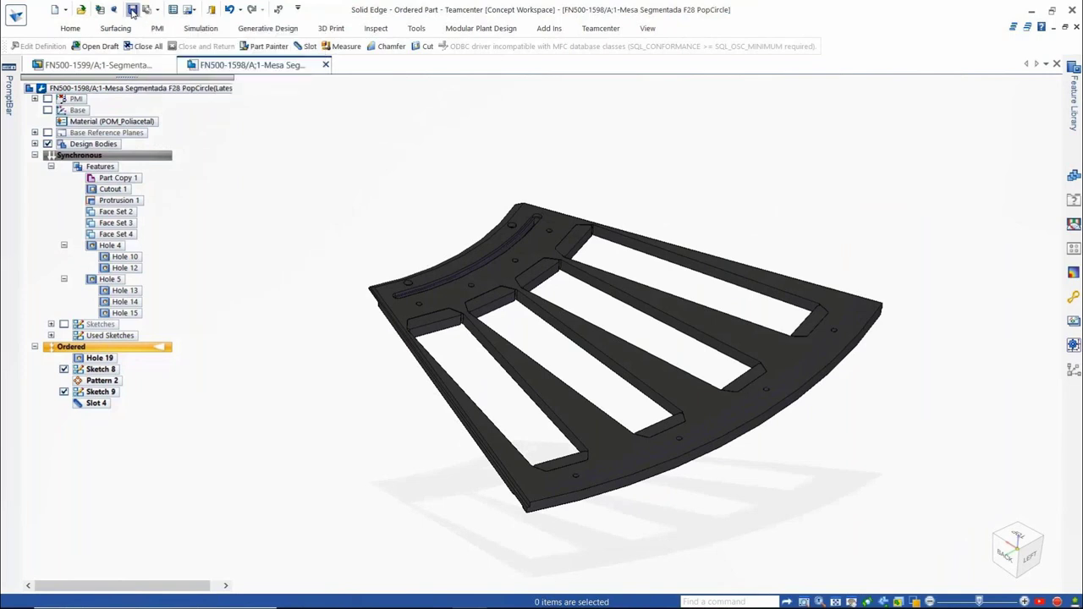
{"action": "left_click", "coordinate": [110, 65]}
{"action": "left_click", "coordinate": [132, 9]}
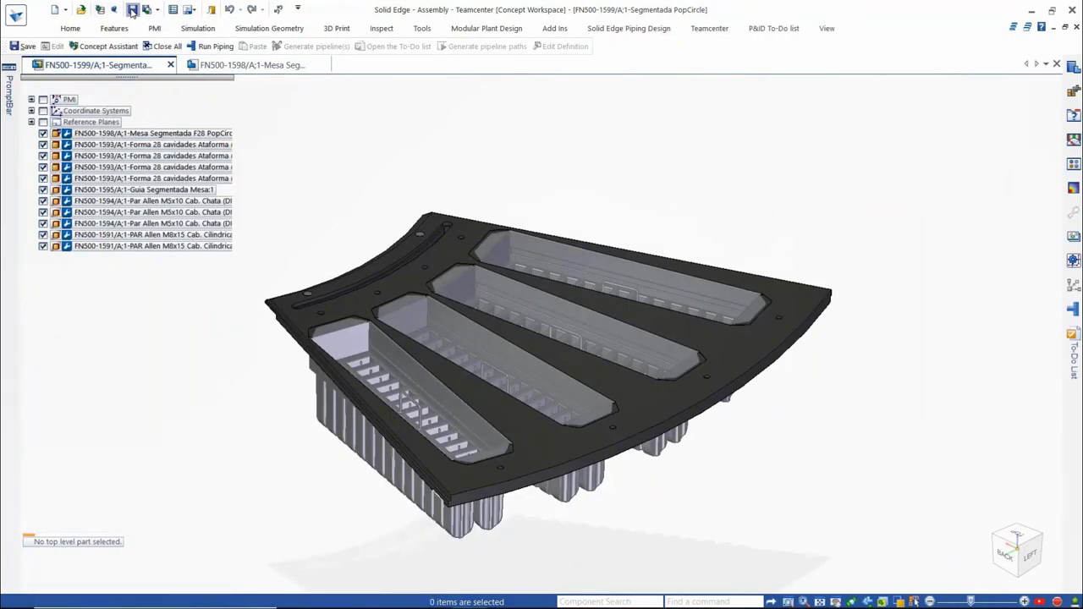
Step: Create a new concept workspace named Concept2 as the clone target in the Concept Assistant
{"action": "left_click", "coordinate": [702, 29]}
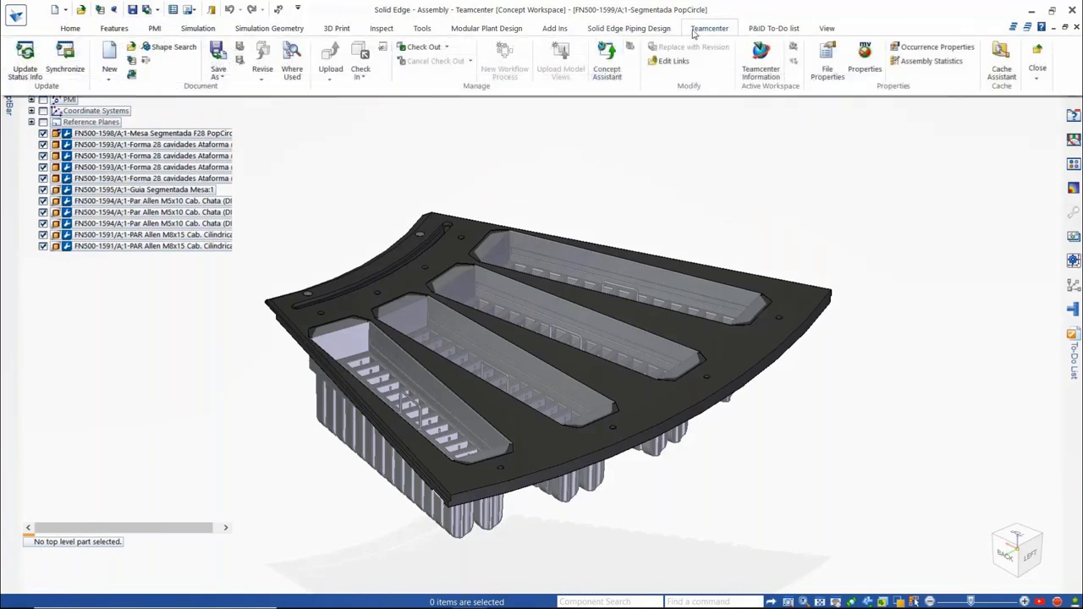
{"action": "left_click", "coordinate": [607, 66]}
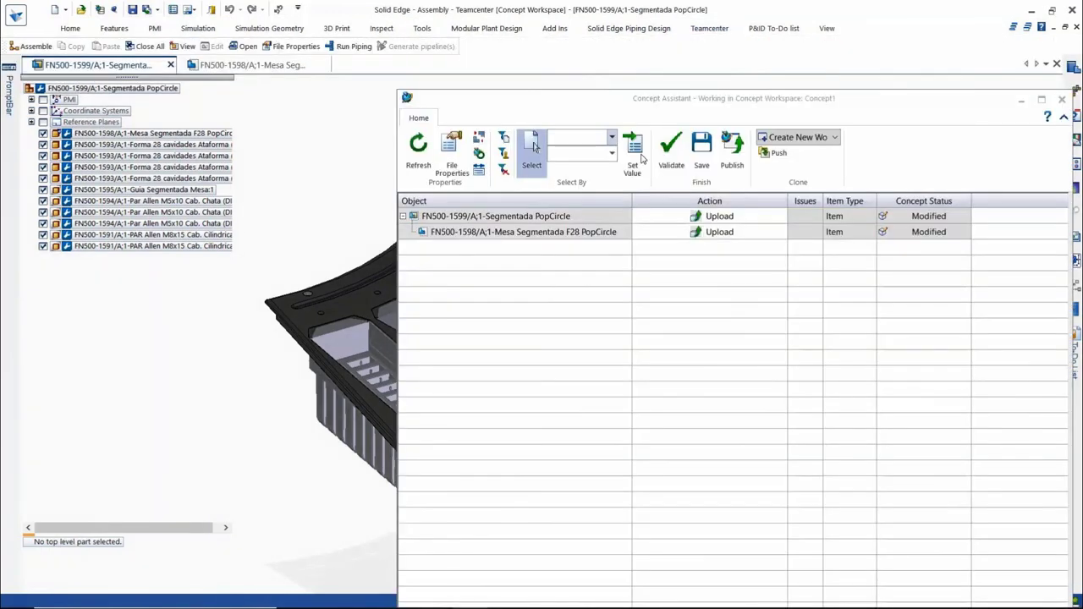
{"action": "left_click", "coordinate": [833, 138]}
{"action": "left_click", "coordinate": [834, 153]}
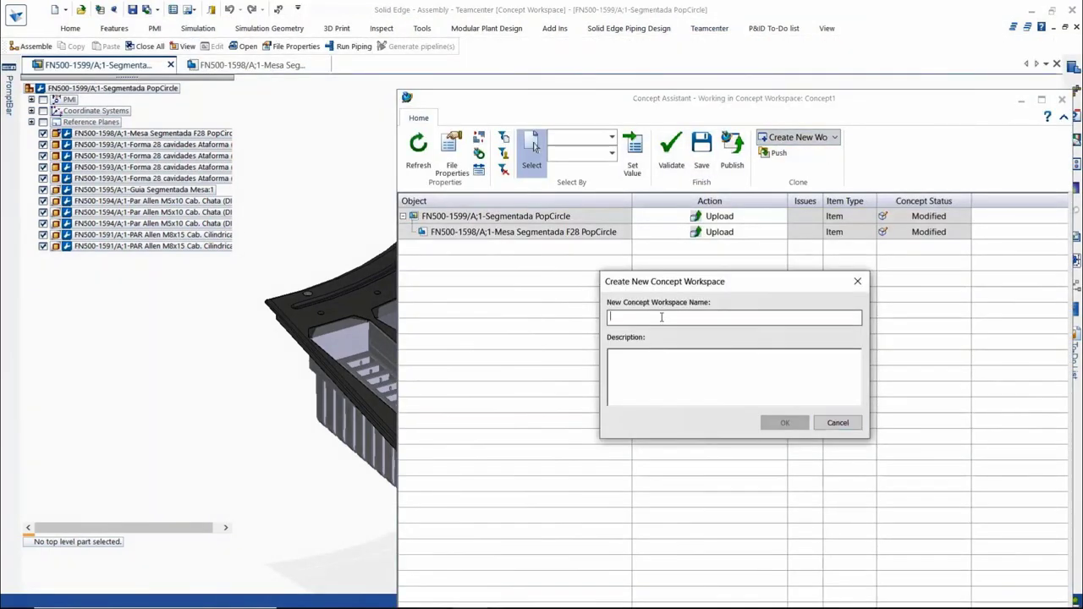
{"action": "key", "text": "Return"}
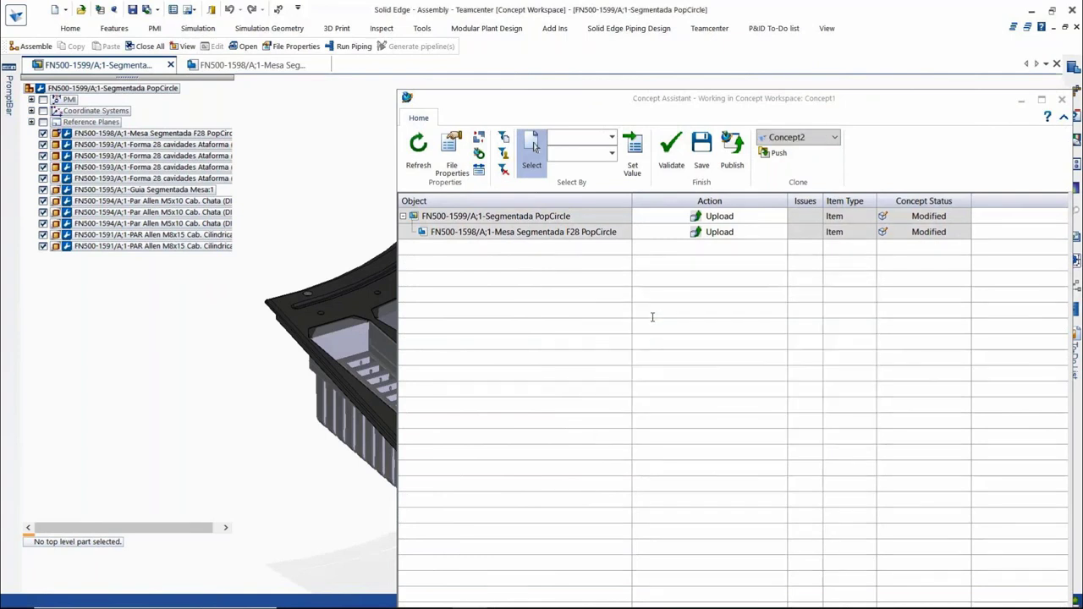
Step: Push the FN500-1599 Segmentada PopCircle assembly files into the Concept2 workspace and close the Concept Assistant
{"action": "left_click", "coordinate": [533, 218]}
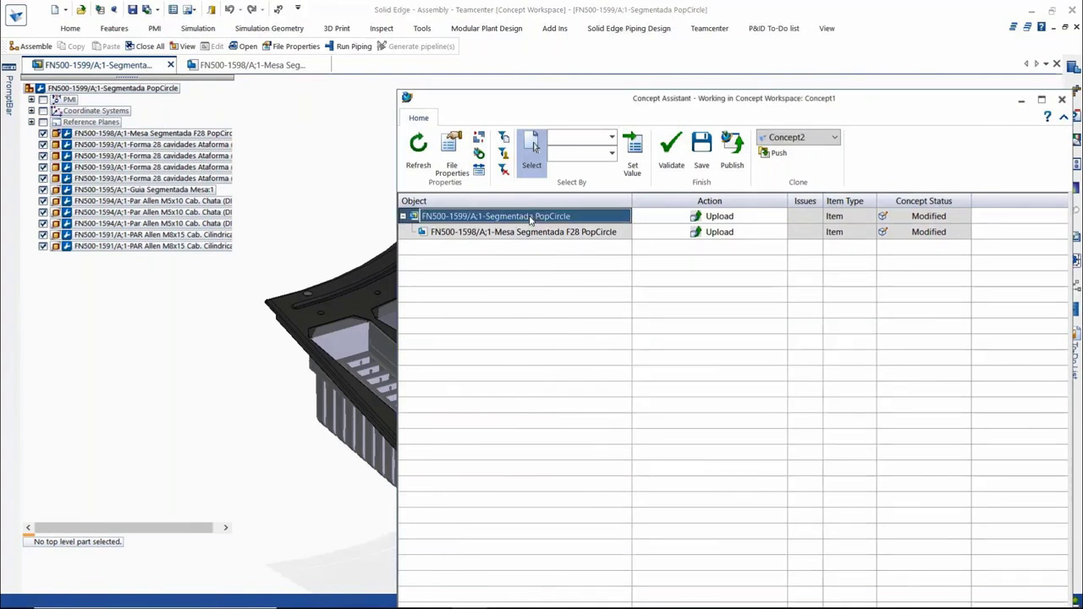
{"action": "left_click", "coordinate": [779, 154]}
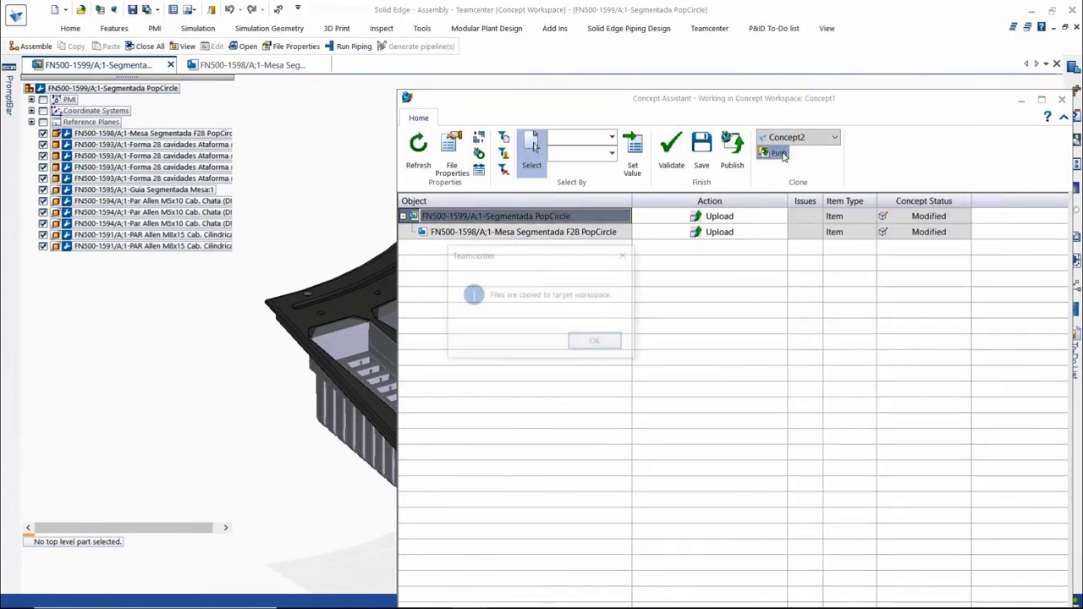
{"action": "left_click", "coordinate": [596, 342]}
{"action": "left_click", "coordinate": [1063, 100]}
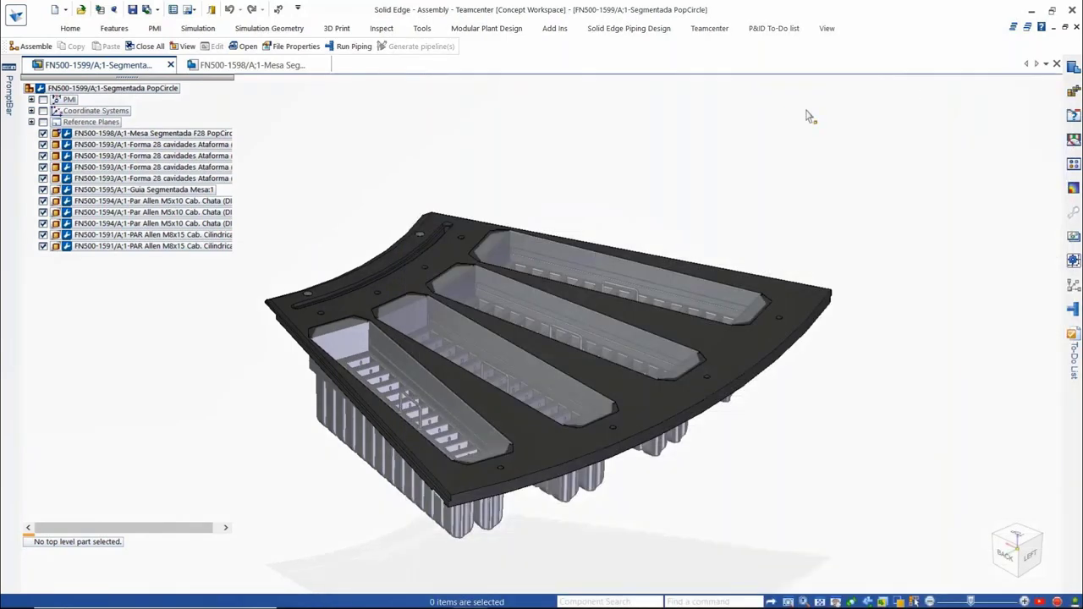
Step: Place Mold_Plate_Support_Concept01.asm from the Standard Parts library in the plate hole at the inner end of the first cavity mold
{"action": "left_click", "coordinate": [1075, 67]}
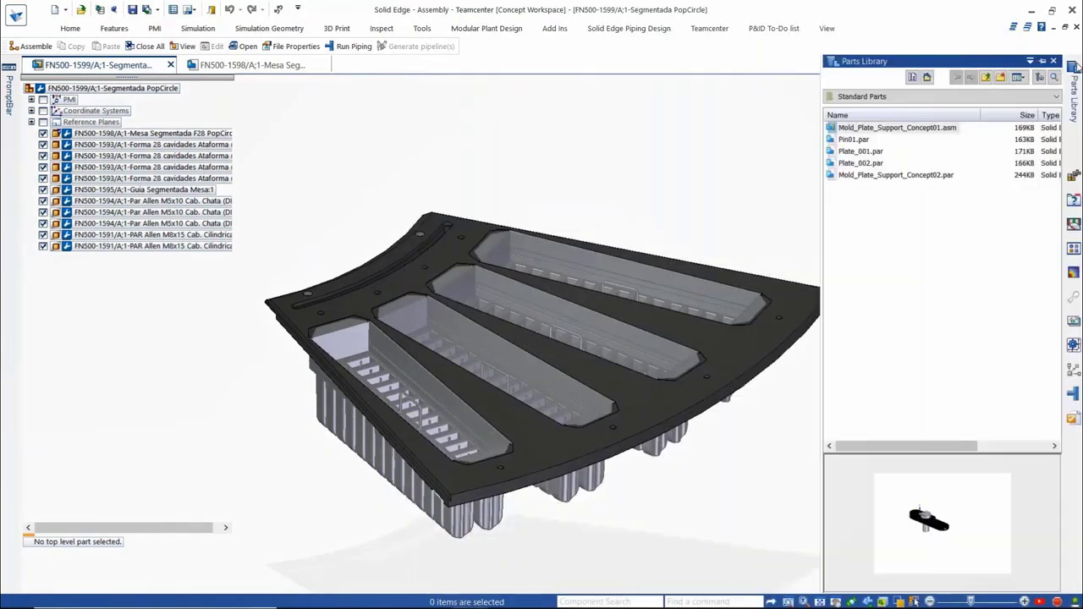
{"action": "left_click", "coordinate": [860, 129]}
{"action": "left_click_drag", "start_coordinate": [860, 127], "coordinate": [406, 233]}
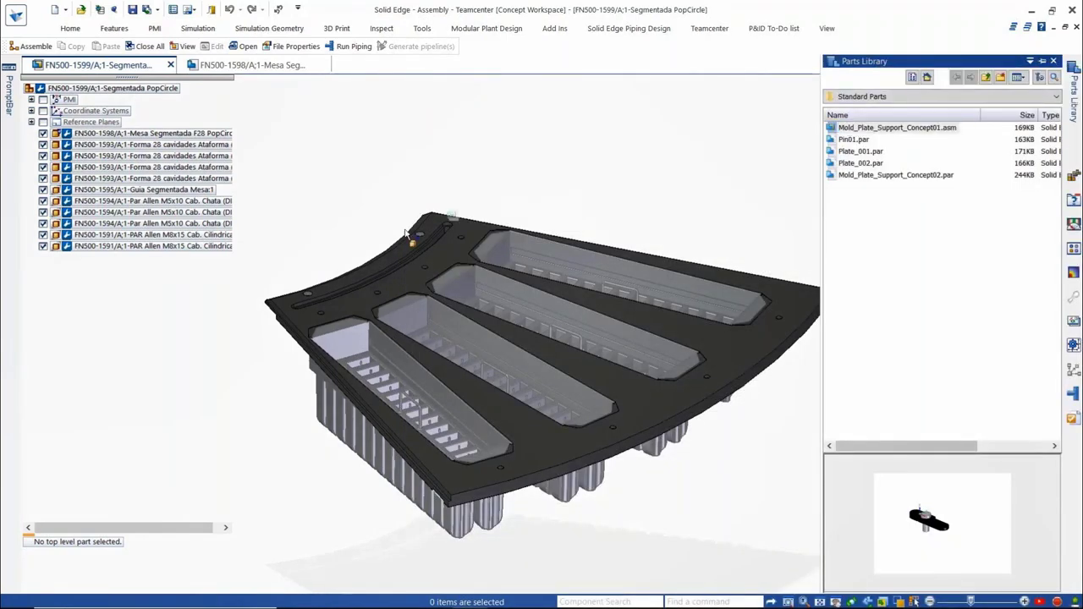
{"action": "scroll", "coordinate": [348, 365], "scroll_direction": "up", "scroll_amount": 5}
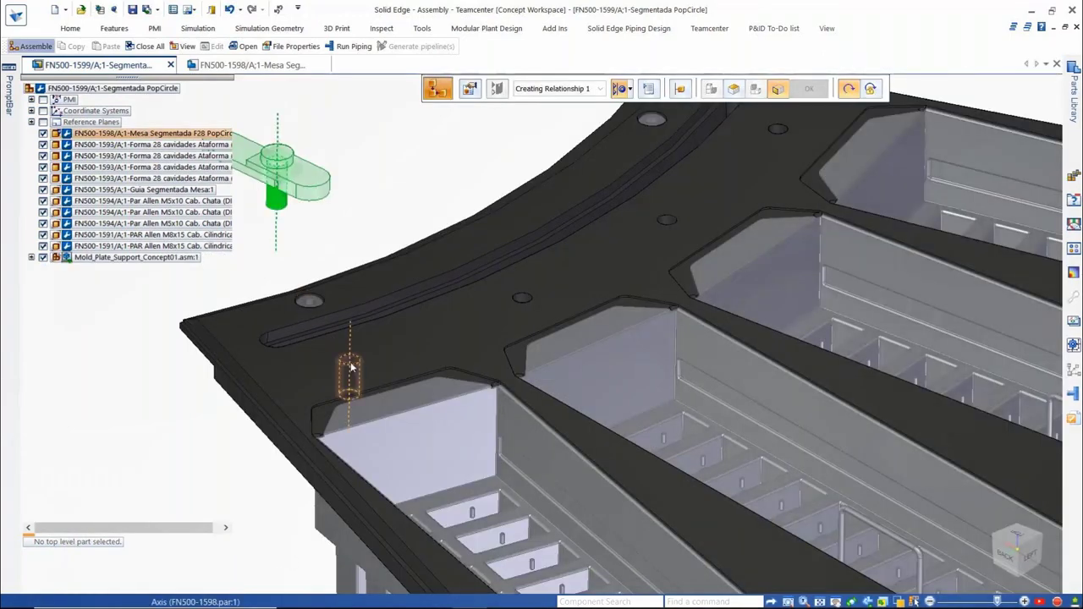
{"action": "left_click", "coordinate": [396, 346]}
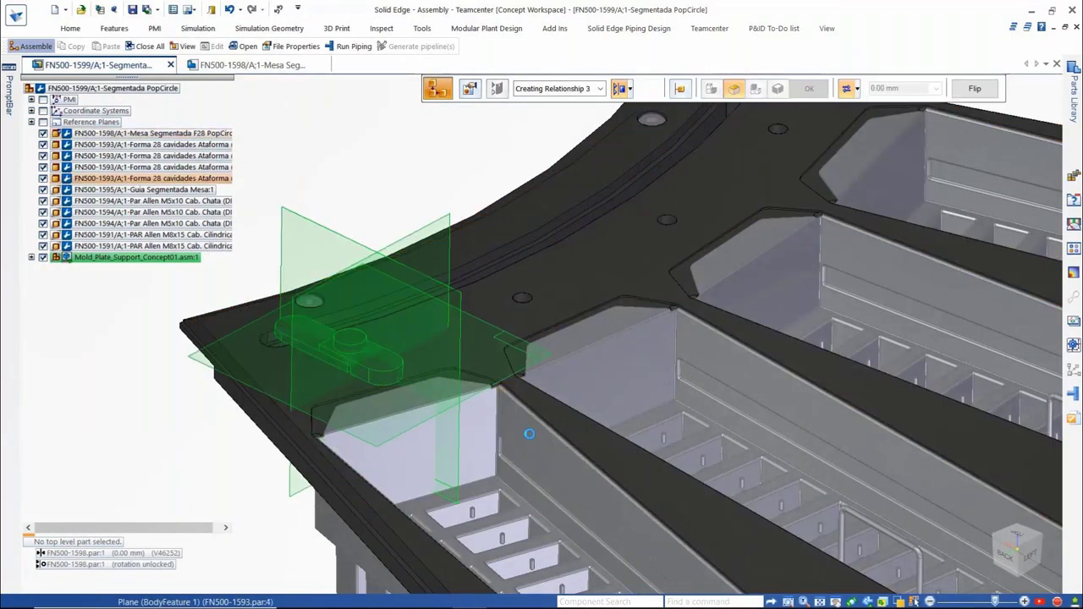
{"action": "key", "text": "ctrl+shift+a"}
Step: Copy the placed mold plate support and assemble the copy in the hole at the outer end of the same cavity mold
{"action": "left_click", "coordinate": [150, 258]}
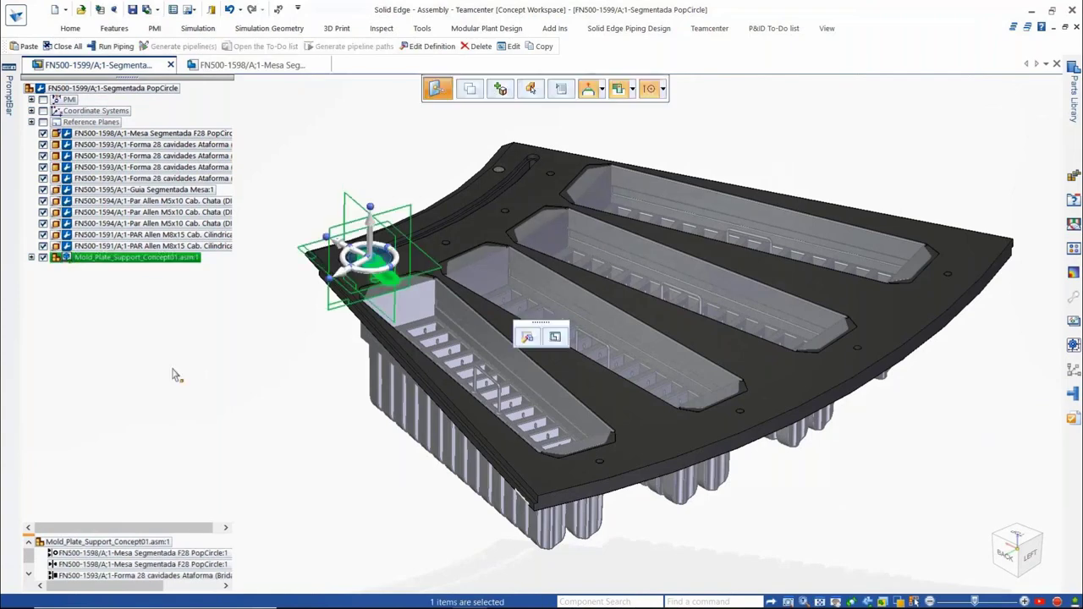
{"action": "key", "text": "ctrl+c"}
{"action": "key", "text": "ctrl+v"}
{"action": "scroll", "coordinate": [524, 429], "scroll_direction": "up", "scroll_amount": 5}
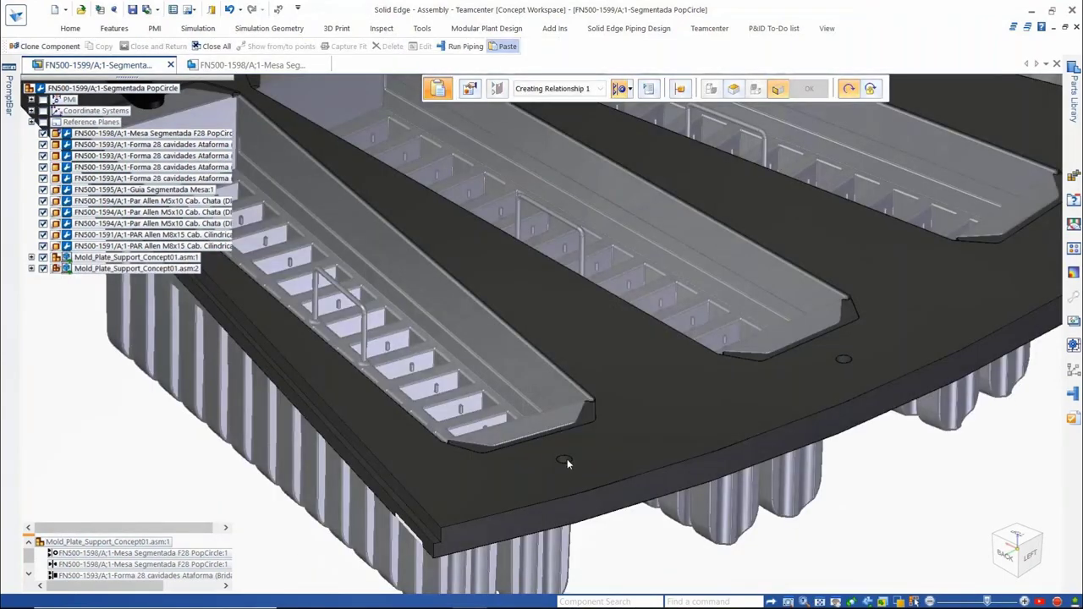
{"action": "left_click", "coordinate": [567, 458]}
{"action": "middle_click_drag", "start_coordinate": [605, 447], "coordinate": [440, 365]}
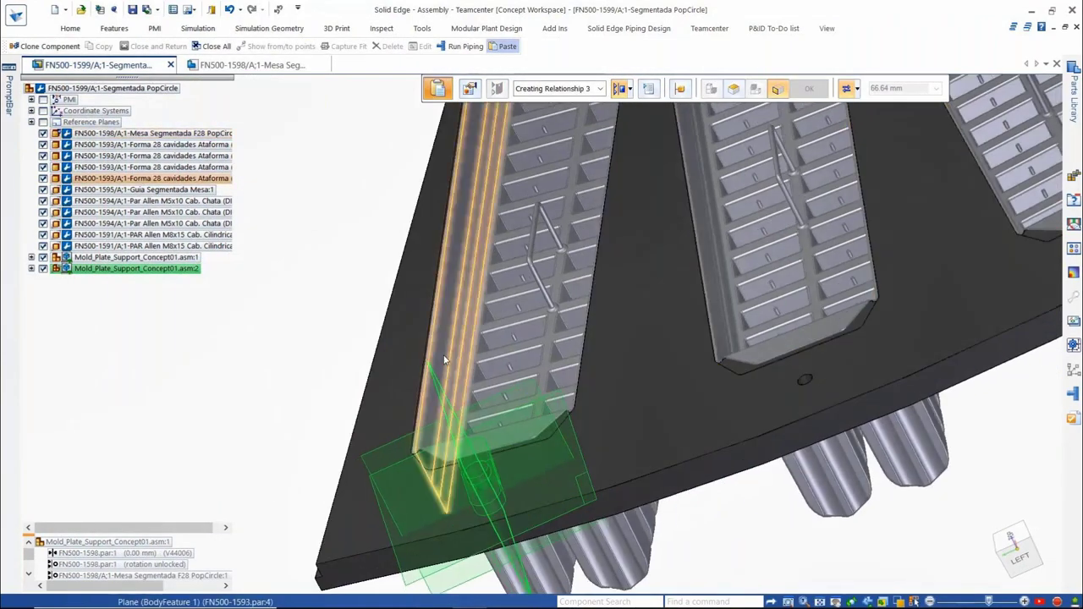
{"action": "left_click", "coordinate": [440, 365]}
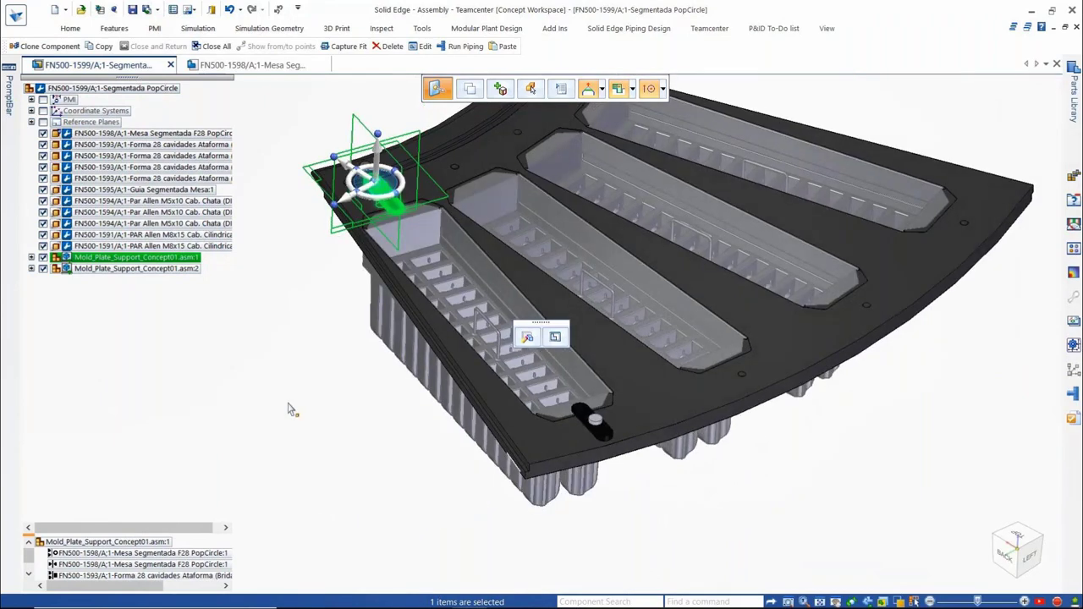
Step: Clone both Mold_Plate_Support_Concept01 assemblies to the matching holes at the other three molds, using their hole cylinders as reference on the table plate
{"action": "left_click", "coordinate": [138, 284]}
{"action": "left_click", "coordinate": [136, 268]}
{"action": "left_click", "coordinate": [136, 258], "text": "ctrl"}
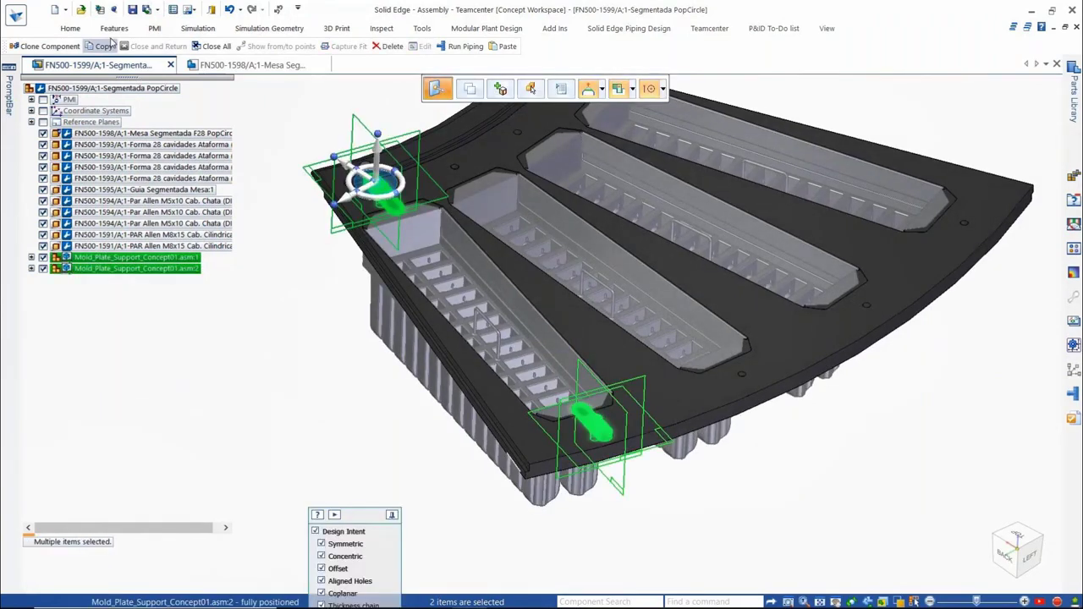
{"action": "left_click", "coordinate": [46, 46]}
{"action": "left_click", "coordinate": [361, 253]}
{"action": "scroll", "coordinate": [373, 191], "scroll_direction": "up", "scroll_amount": 3}
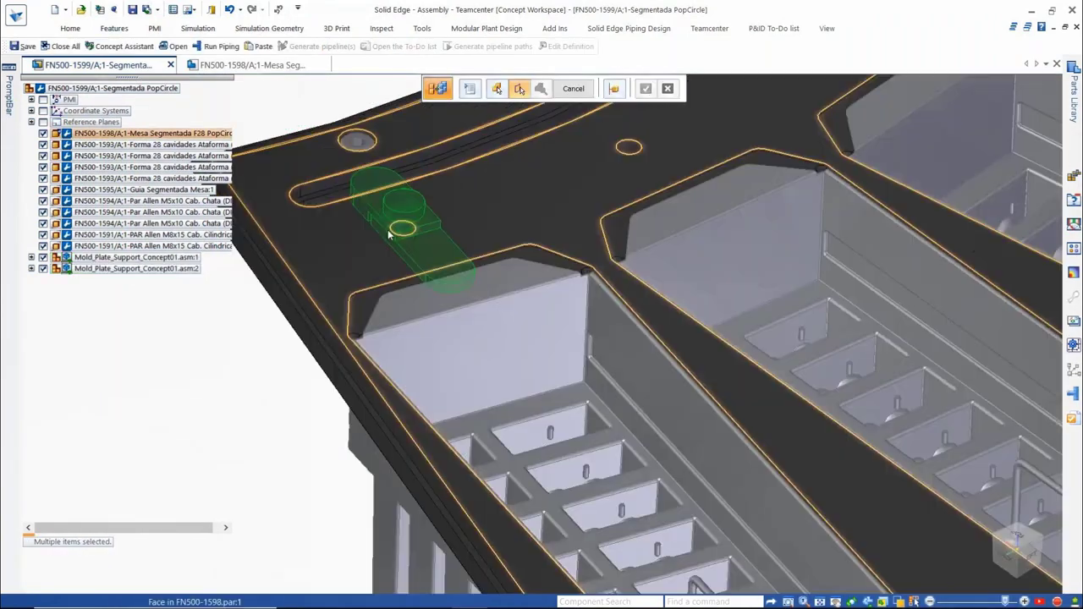
{"action": "left_click", "coordinate": [401, 230]}
{"action": "scroll", "coordinate": [580, 499], "scroll_direction": "down", "scroll_amount": 5}
{"action": "scroll", "coordinate": [583, 535], "scroll_direction": "up", "scroll_amount": 3}
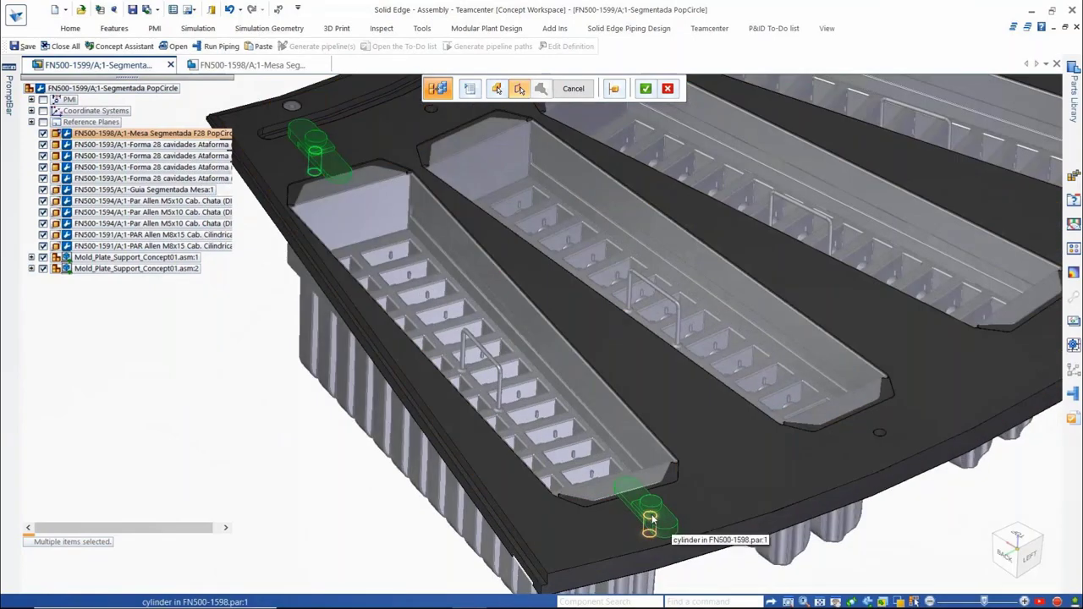
{"action": "left_click", "coordinate": [650, 520]}
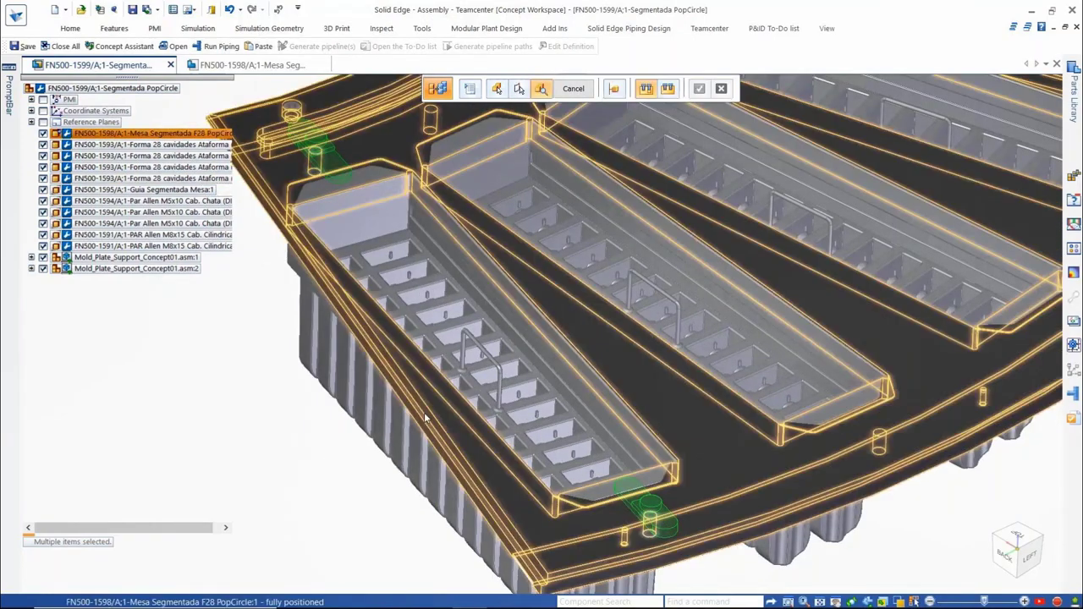
{"action": "scroll", "coordinate": [668, 464], "scroll_direction": "down", "scroll_amount": 3}
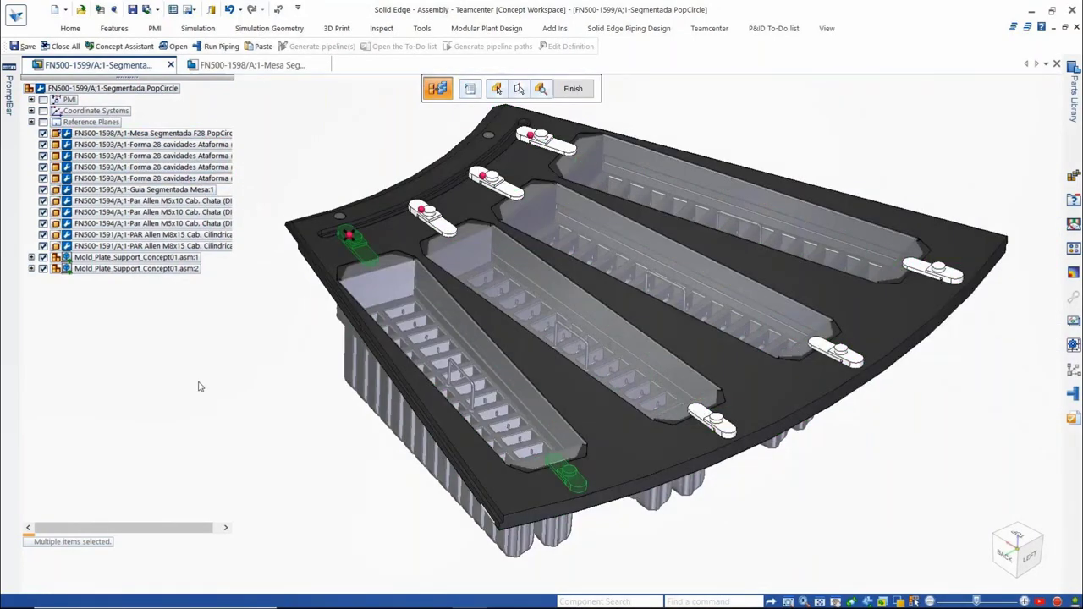
{"action": "key", "text": "Return"}
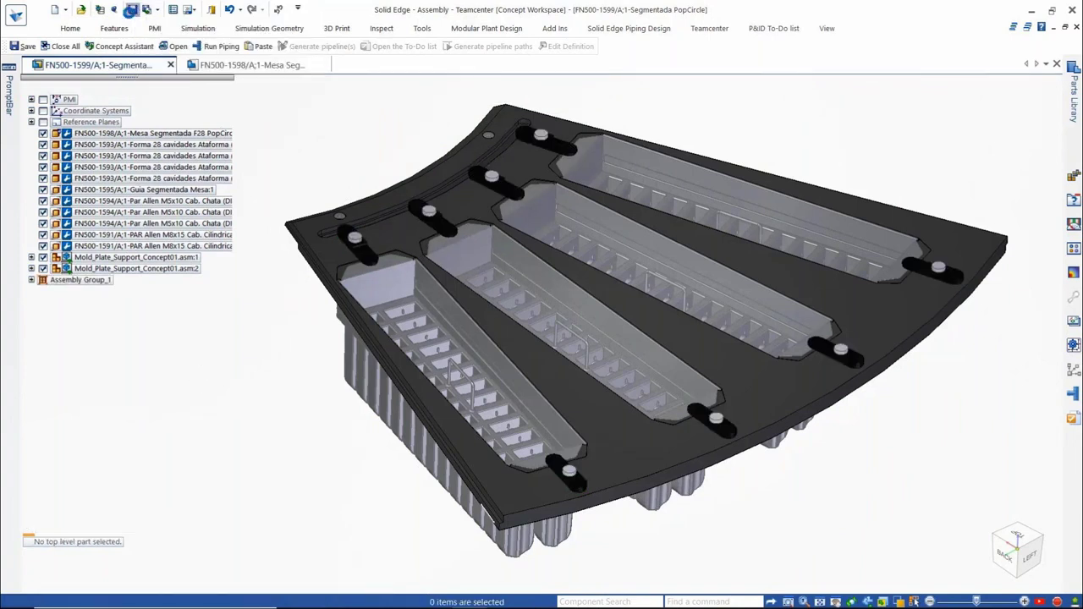
Step: Close all open documents and open the Cache Assistant for the Concept1 workspace
{"action": "right_click", "coordinate": [123, 67]}
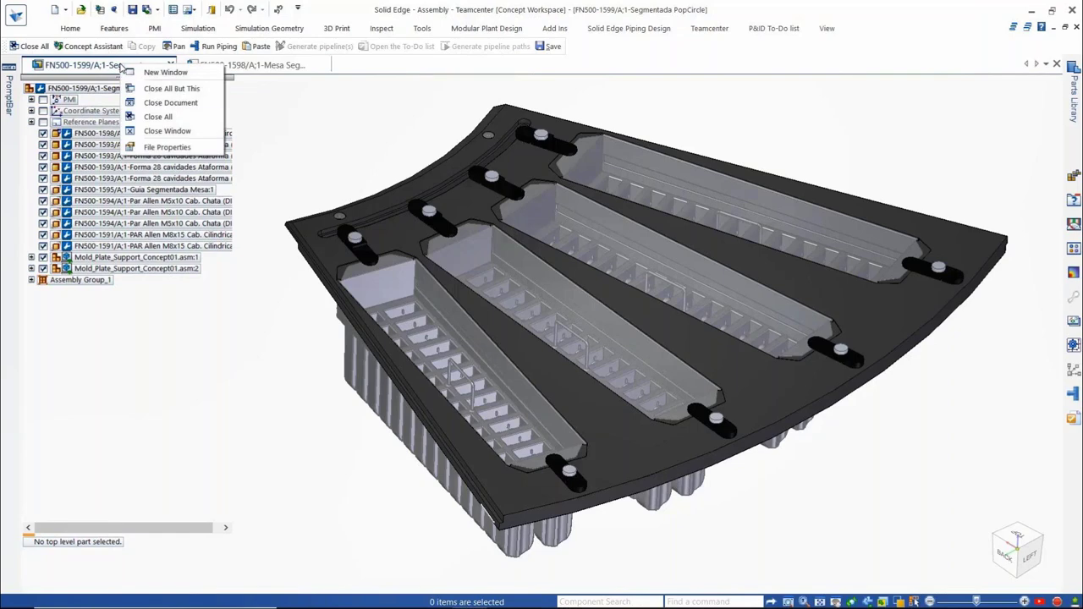
{"action": "left_click", "coordinate": [170, 118]}
{"action": "left_click", "coordinate": [170, 134]}
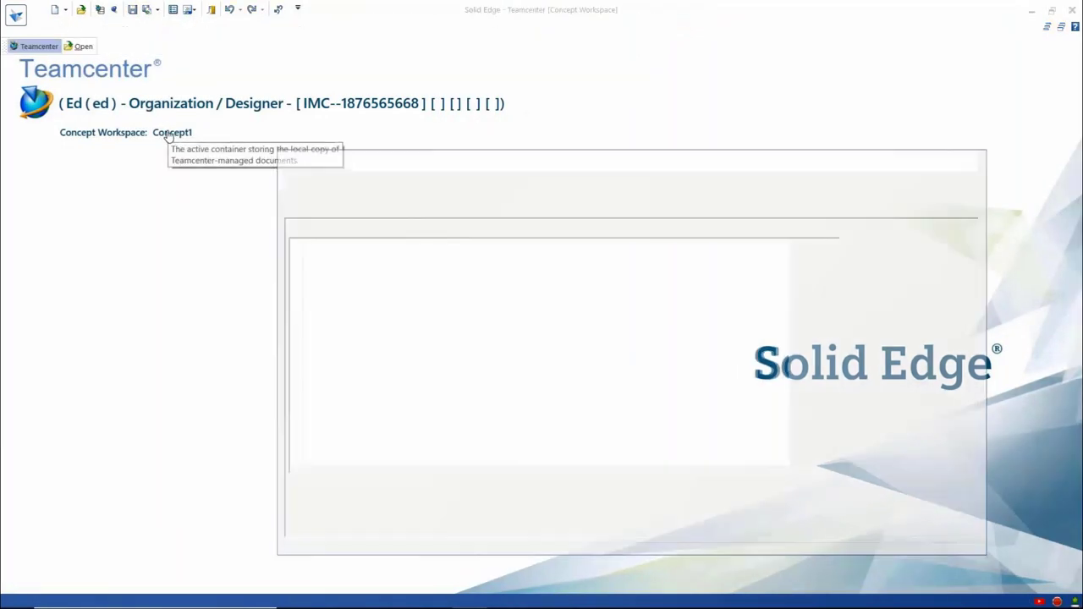
Step: Switch the active workspace to Concept2 and open the FN500-1599 Segmentada PopCircle assembly from it
{"action": "left_click", "coordinate": [797, 231]}
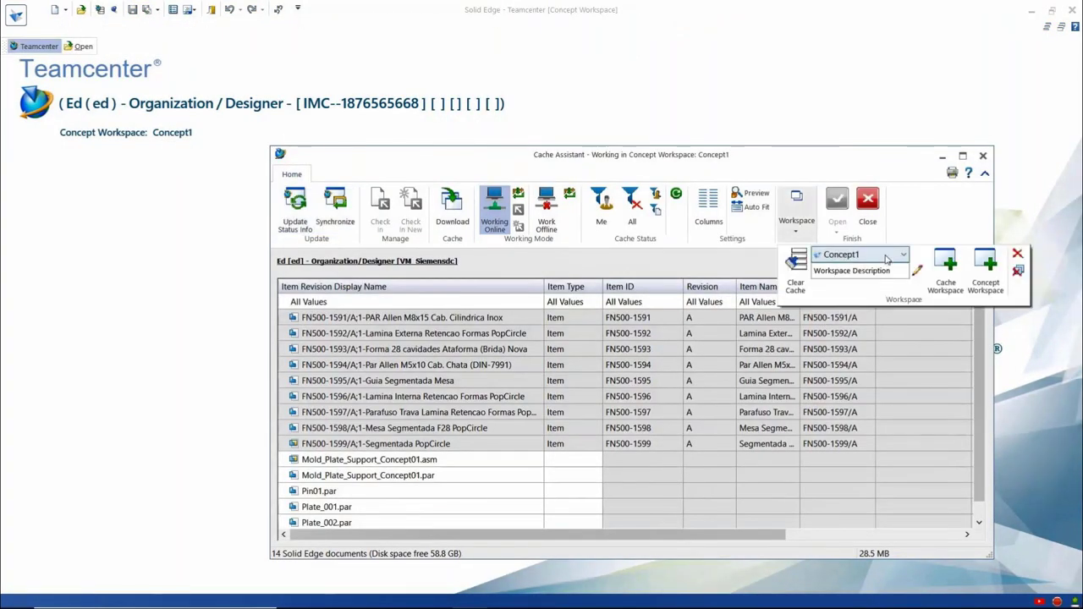
{"action": "left_click", "coordinate": [890, 257]}
{"action": "left_click", "coordinate": [846, 268]}
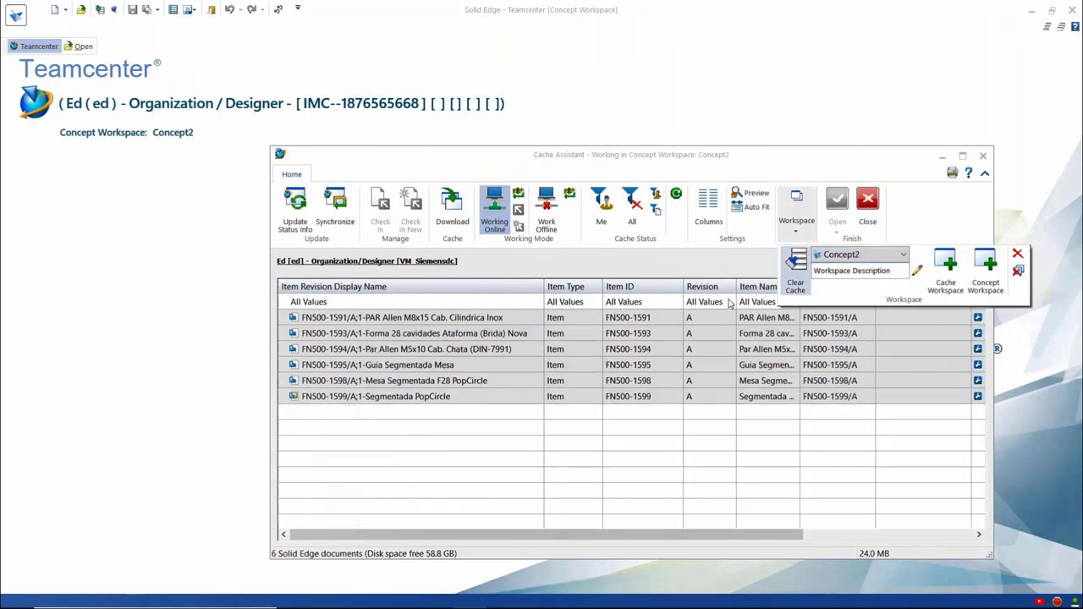
{"action": "left_click", "coordinate": [436, 396]}
{"action": "left_click", "coordinate": [835, 205]}
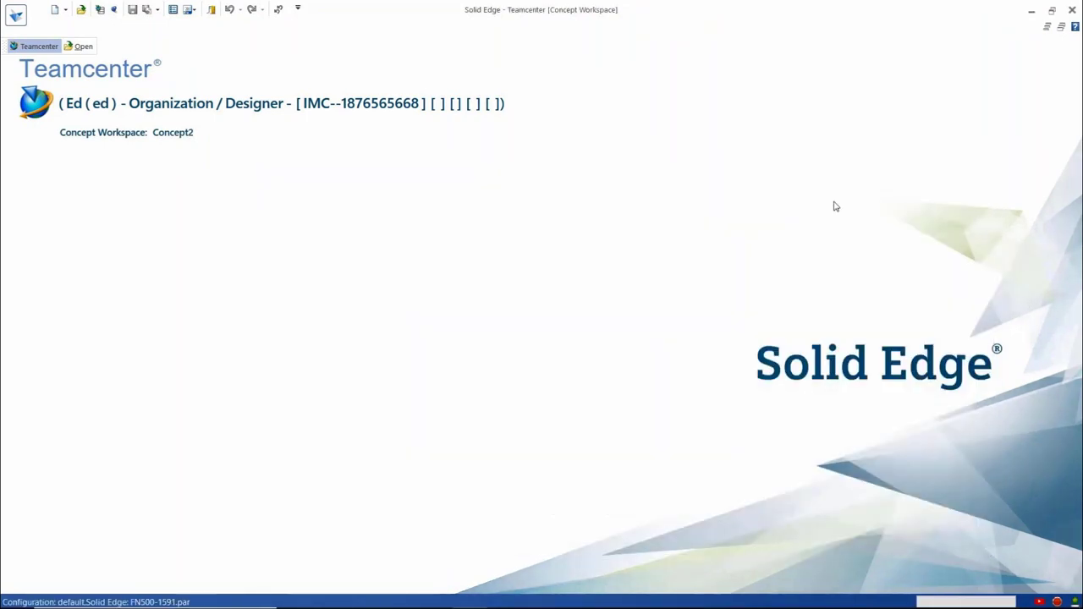
Step: Place Mold_Plate_Support_Concept02.par from the parts library in the hole at the inner end of the first cavity mold
{"action": "left_click", "coordinate": [1073, 68]}
{"action": "left_click_drag", "start_coordinate": [879, 176], "coordinate": [329, 240]}
{"action": "scroll", "coordinate": [312, 313], "scroll_direction": "up", "scroll_amount": 5}
{"action": "left_click", "coordinate": [405, 301]}
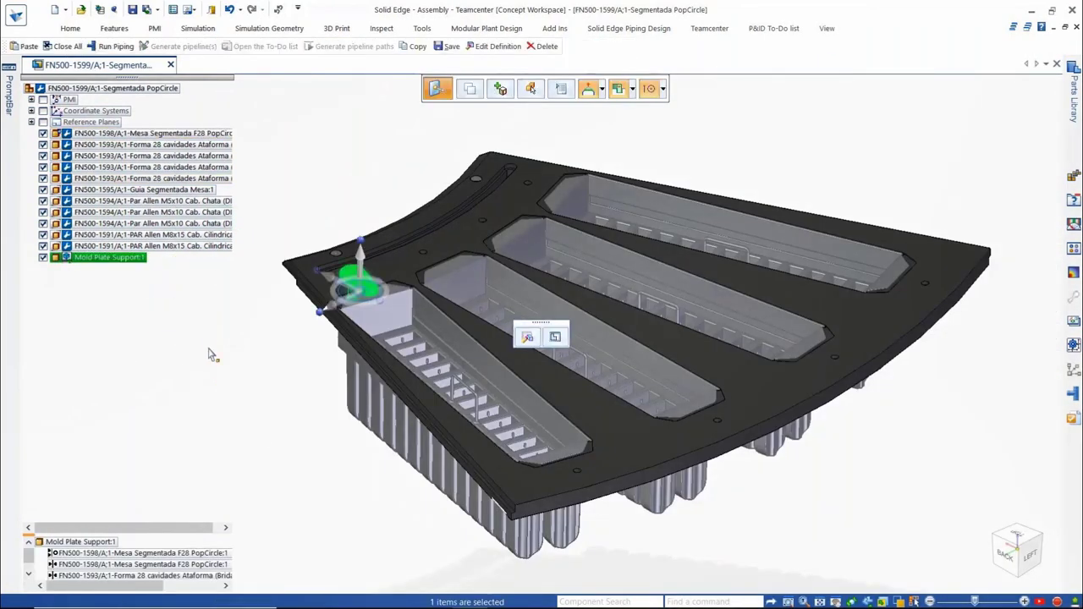
Step: Paste a second Mold Plate Support part and assemble it in the hole at the outer end of the first mold
{"action": "key", "text": "ctrl+v"}
{"action": "scroll", "coordinate": [527, 439], "scroll_direction": "up", "scroll_amount": 6}
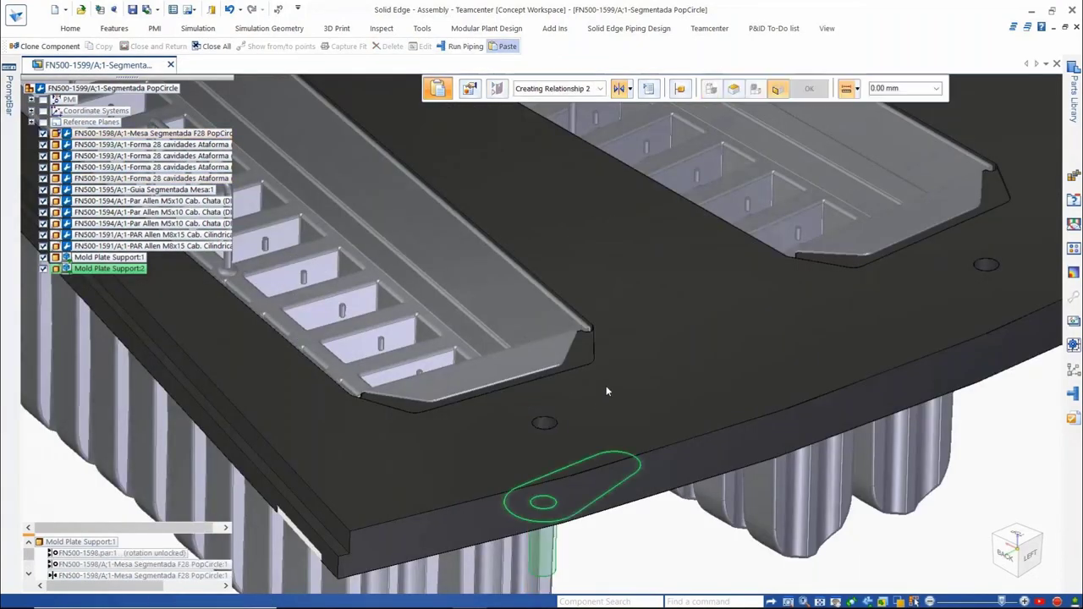
{"action": "left_click", "coordinate": [607, 380]}
{"action": "middle_click_drag", "start_coordinate": [608, 381], "coordinate": [367, 330]}
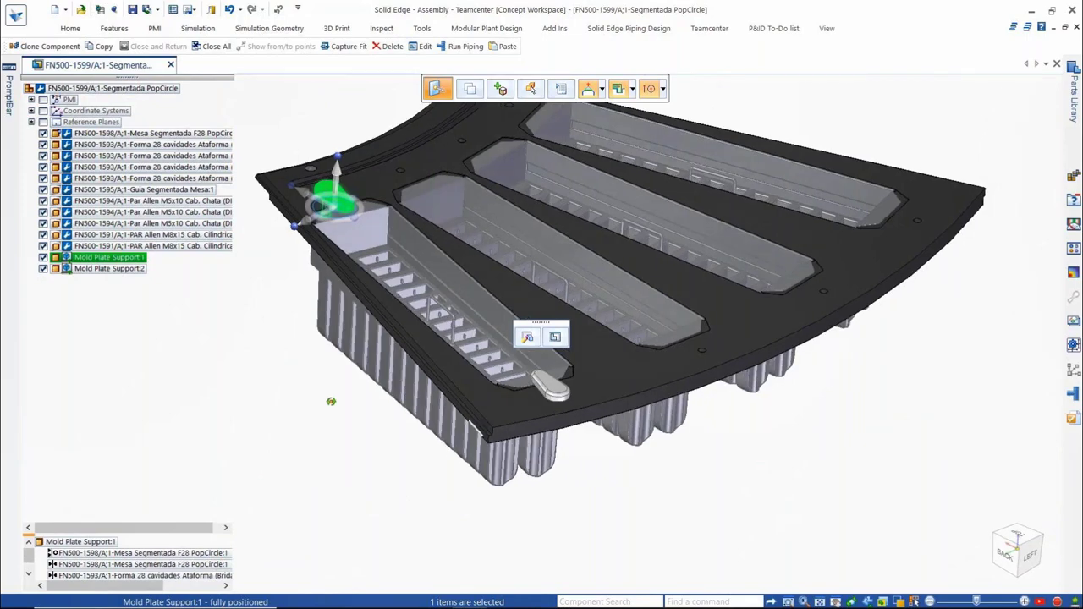
Step: Clone both one-piece Mold Plate Support parts to the matching holes at the remaining three molds on the table plate
{"action": "left_click", "coordinate": [144, 269], "text": "ctrl"}
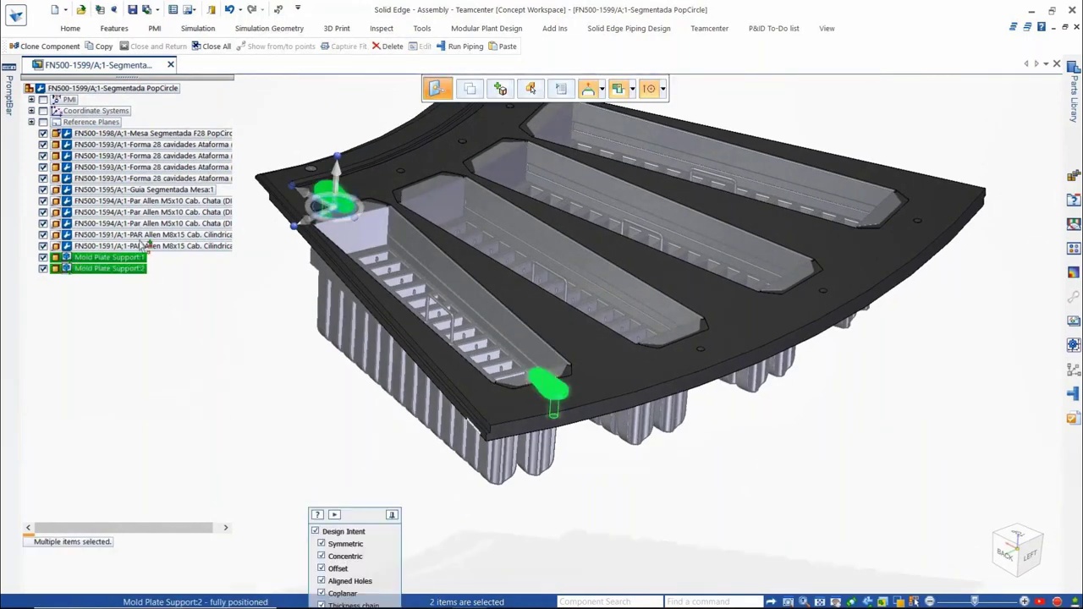
{"action": "left_click", "coordinate": [38, 46]}
{"action": "scroll", "coordinate": [338, 211], "scroll_direction": "up", "scroll_amount": 4}
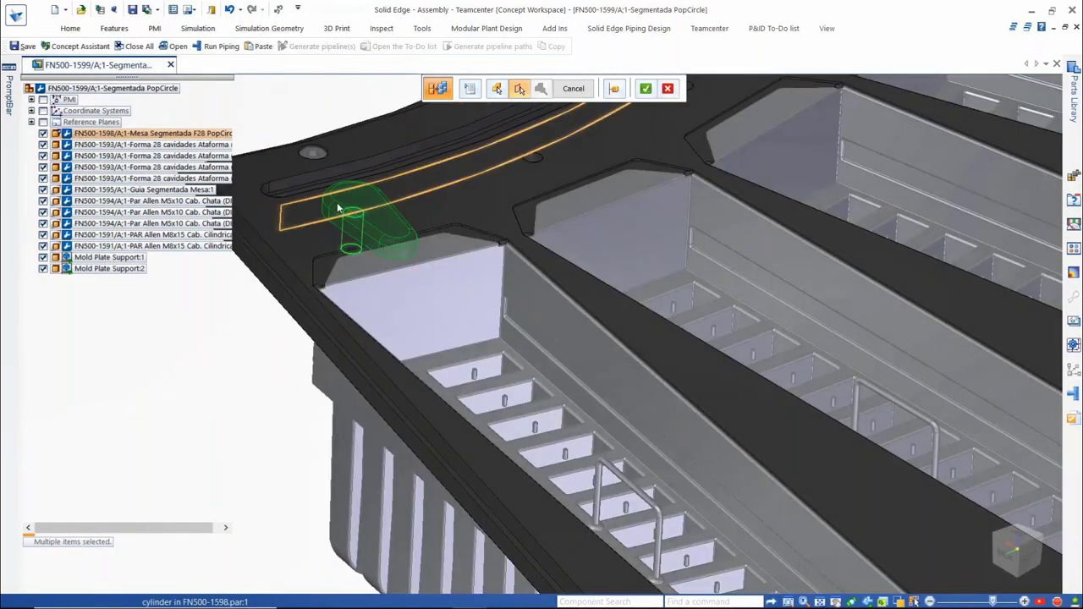
{"action": "left_click", "coordinate": [337, 208]}
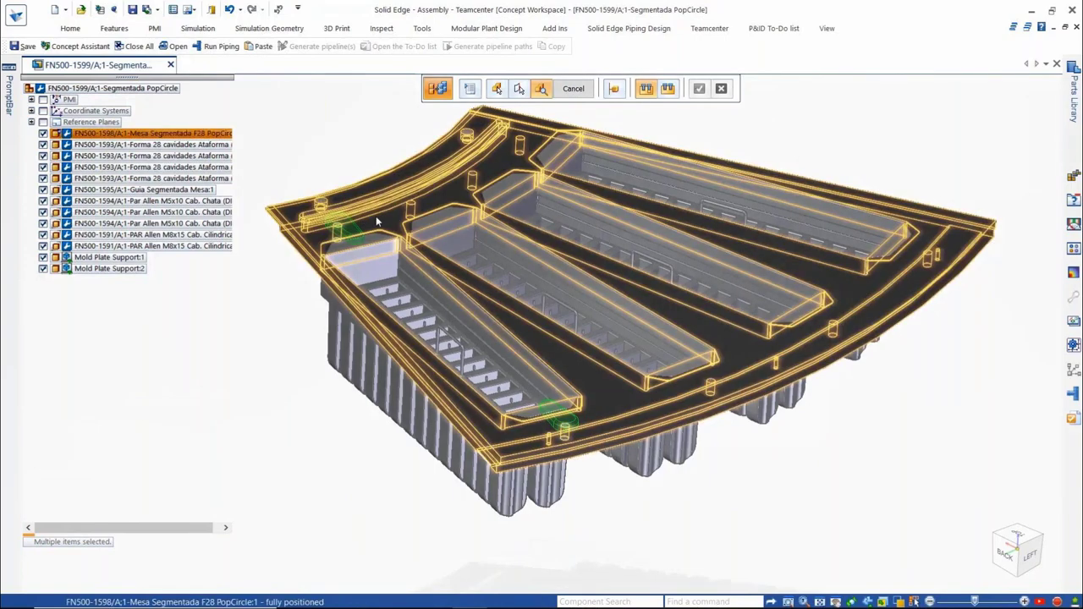
{"action": "key", "text": "Return"}
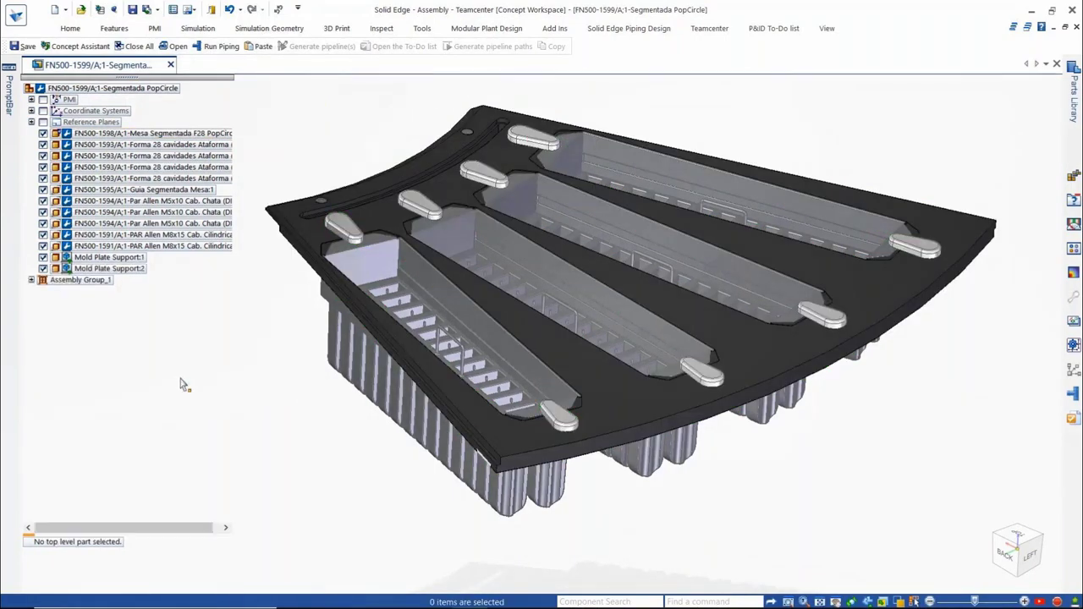
Step: Save the assembly and open the Concept Assistant for the Concept2 workspace
{"action": "left_click", "coordinate": [133, 10]}
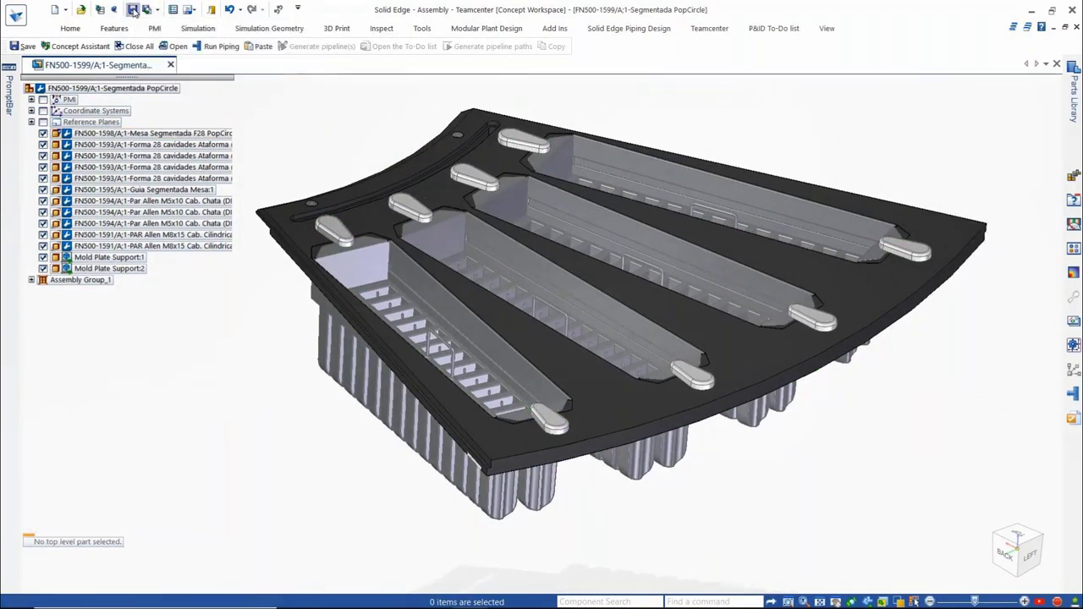
{"action": "left_click", "coordinate": [709, 28]}
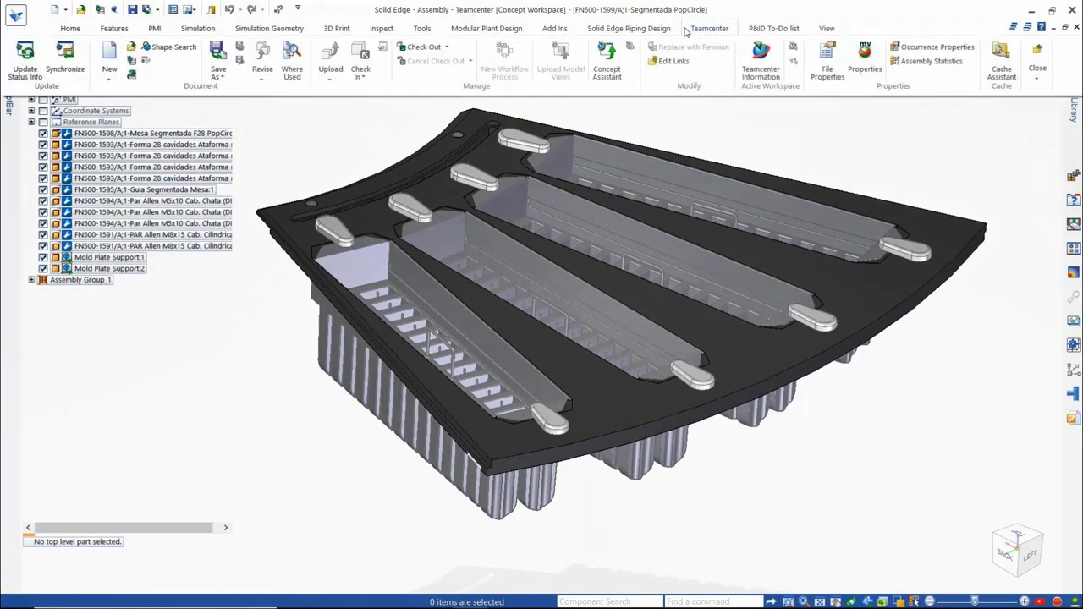
{"action": "left_click", "coordinate": [607, 59]}
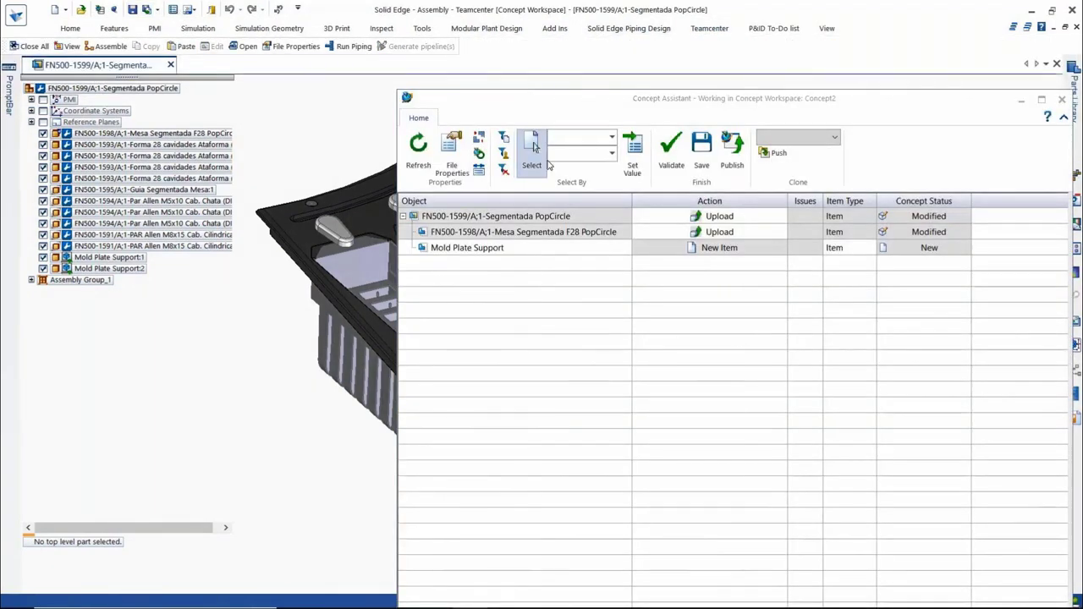
Step: Compare the server and concept versions of the FN500-1598 Mesa Segmentada F28 PopCircle part from the Concept Assistant
{"action": "left_click", "coordinate": [503, 137]}
{"action": "left_click", "coordinate": [504, 138]}
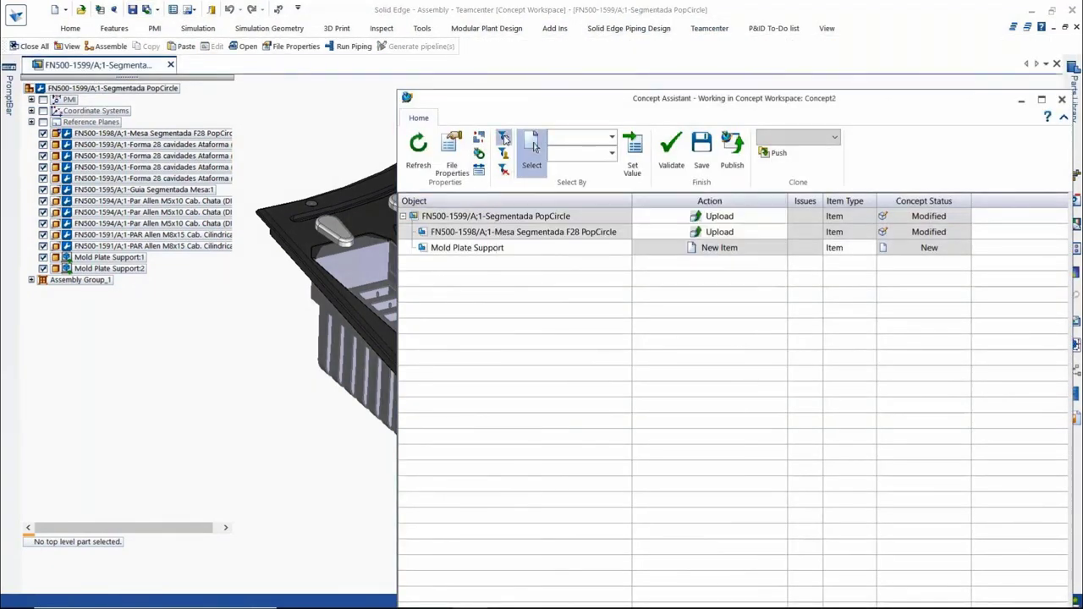
{"action": "left_click", "coordinate": [502, 154]}
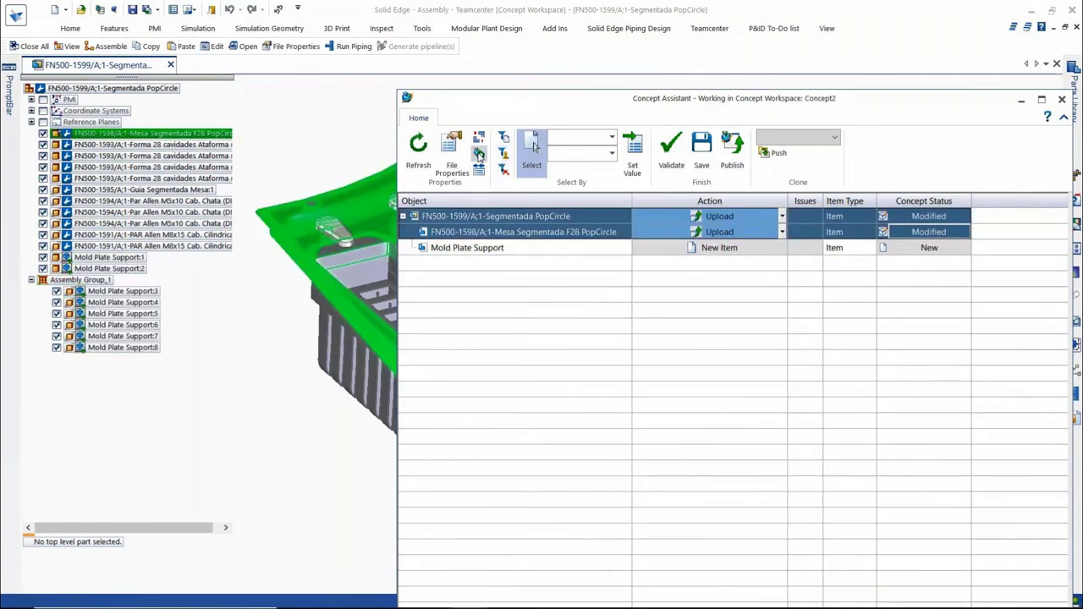
{"action": "left_click", "coordinate": [487, 234]}
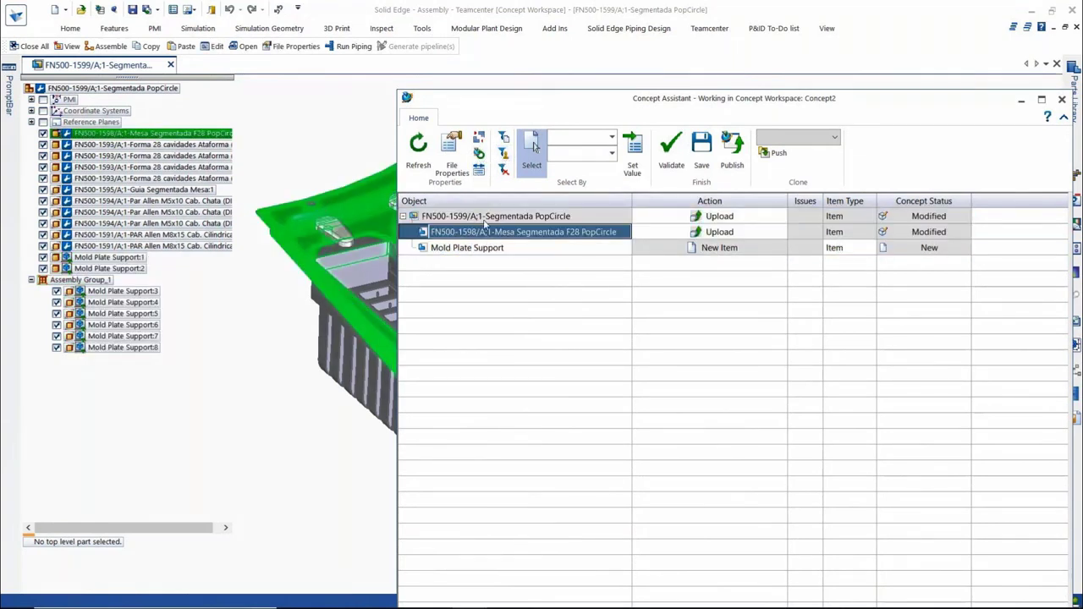
{"action": "left_click", "coordinate": [480, 139]}
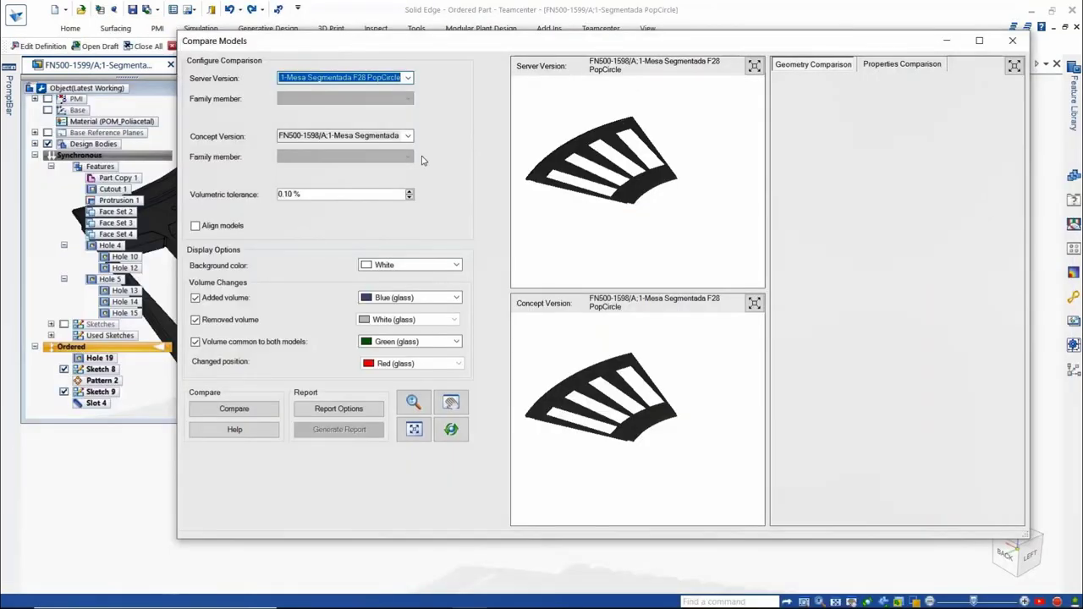
{"action": "left_click", "coordinate": [227, 409]}
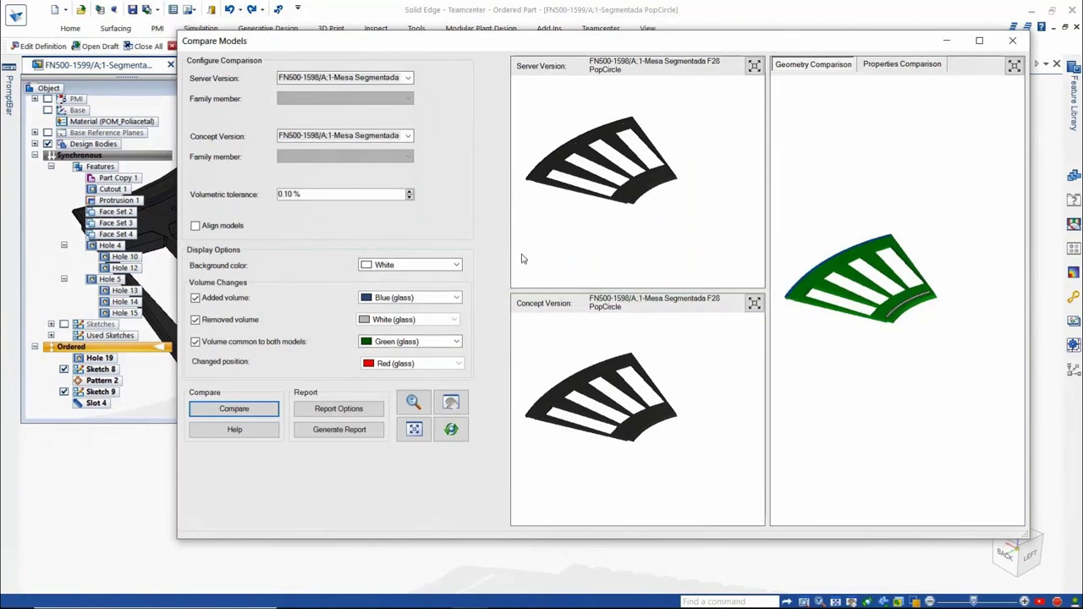
Step: Examine the table plate's outer edge, holes and slot for added and removed volume, and close the model comparison
{"action": "scroll", "coordinate": [543, 441], "scroll_direction": "up", "scroll_amount": 5}
{"action": "scroll", "coordinate": [543, 441], "scroll_direction": "down", "scroll_amount": 3}
{"action": "scroll", "coordinate": [645, 415], "scroll_direction": "up", "scroll_amount": 2}
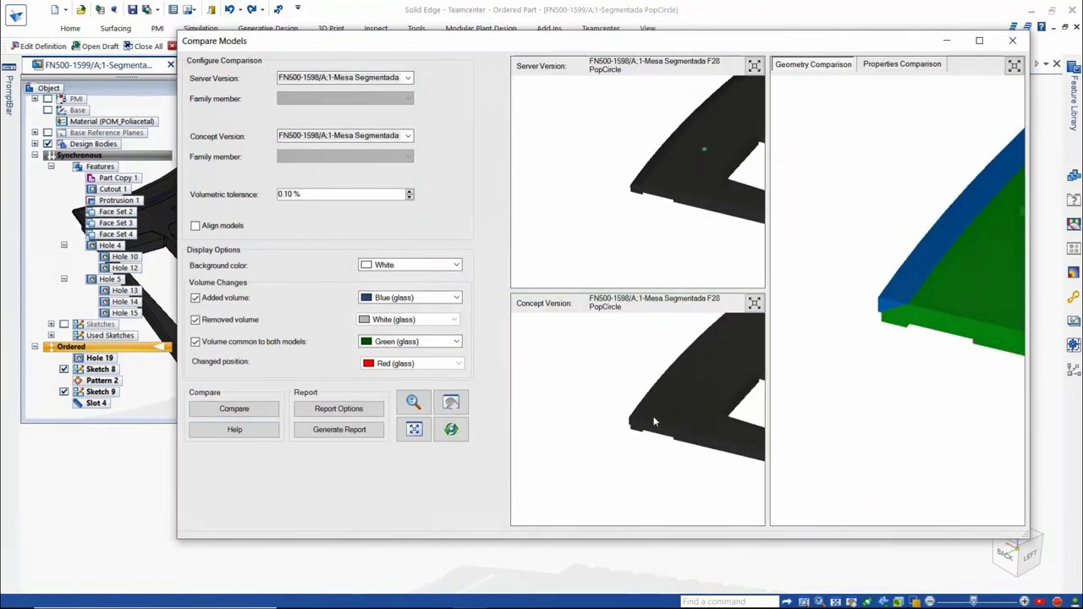
{"action": "scroll", "coordinate": [668, 398], "scroll_direction": "down", "scroll_amount": 2}
{"action": "middle_click_drag", "start_coordinate": [685, 385], "coordinate": [653, 423]}
{"action": "scroll", "coordinate": [663, 404], "scroll_direction": "up", "scroll_amount": 8}
{"action": "left_click", "coordinate": [1013, 42]}
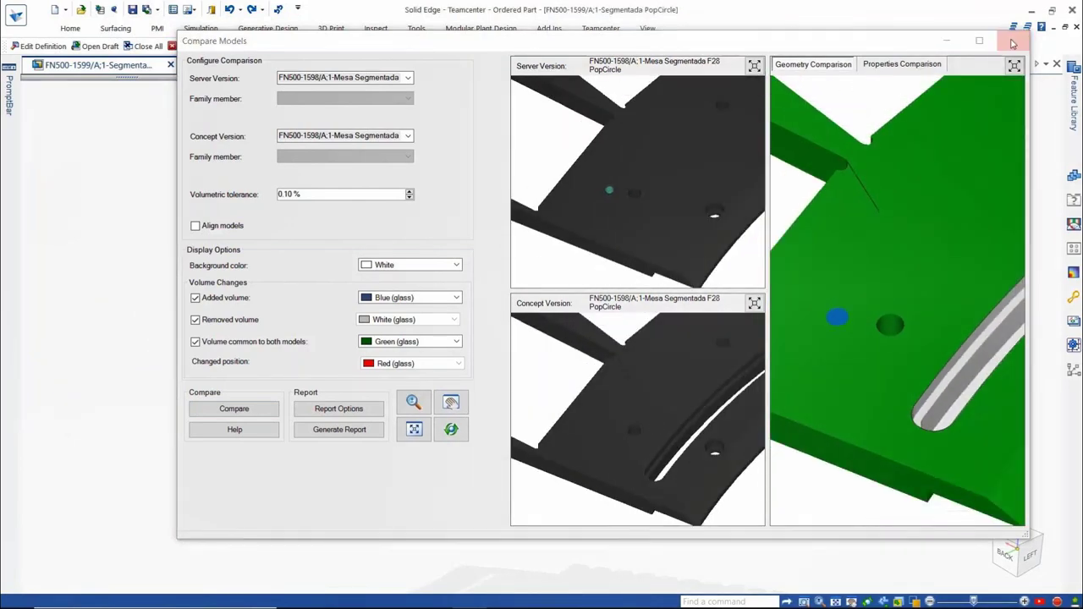
Step: Set the action to Revise for both the FN500-1599 Segmentada PopCircle assembly and the FN500-1598 Mesa Segmentada part
{"action": "left_click", "coordinate": [748, 217]}
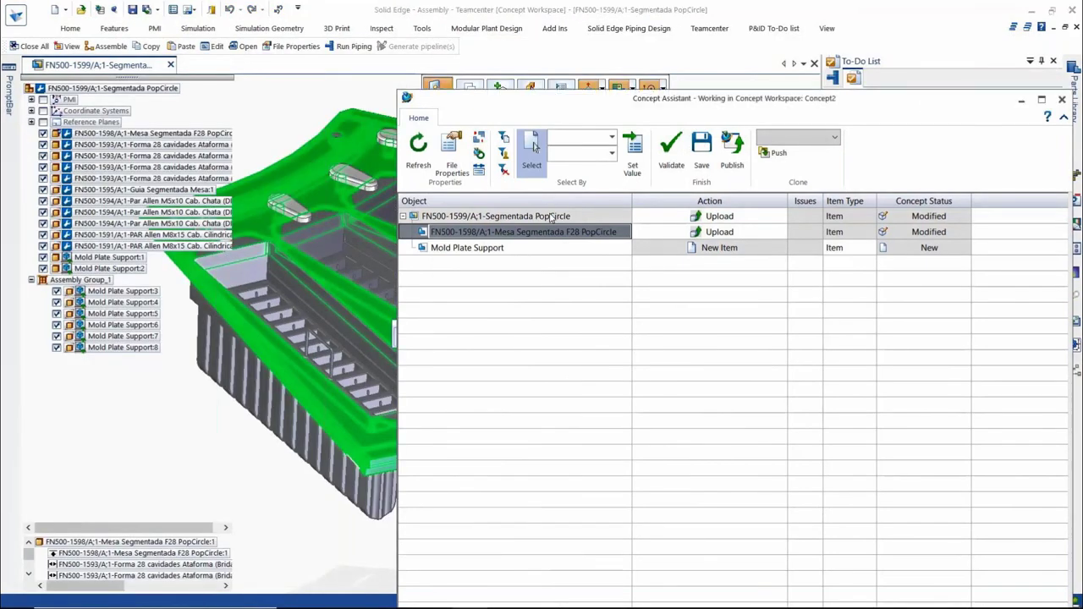
{"action": "left_click", "coordinate": [782, 216]}
{"action": "left_click", "coordinate": [756, 246]}
{"action": "left_click", "coordinate": [773, 233]}
{"action": "left_click", "coordinate": [782, 231]}
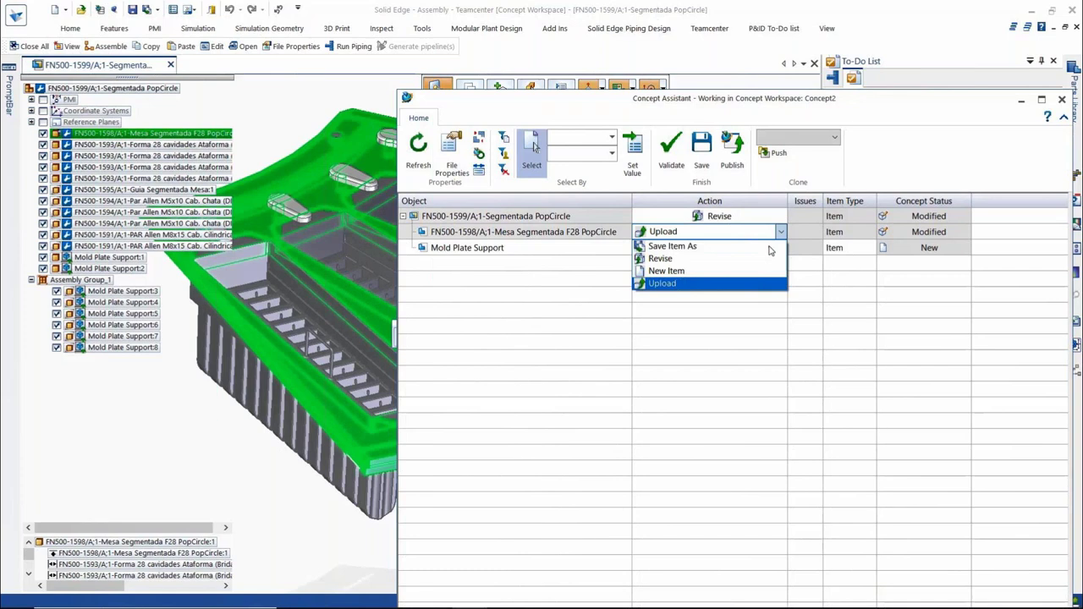
{"action": "left_click", "coordinate": [771, 262]}
{"action": "left_click", "coordinate": [845, 248]}
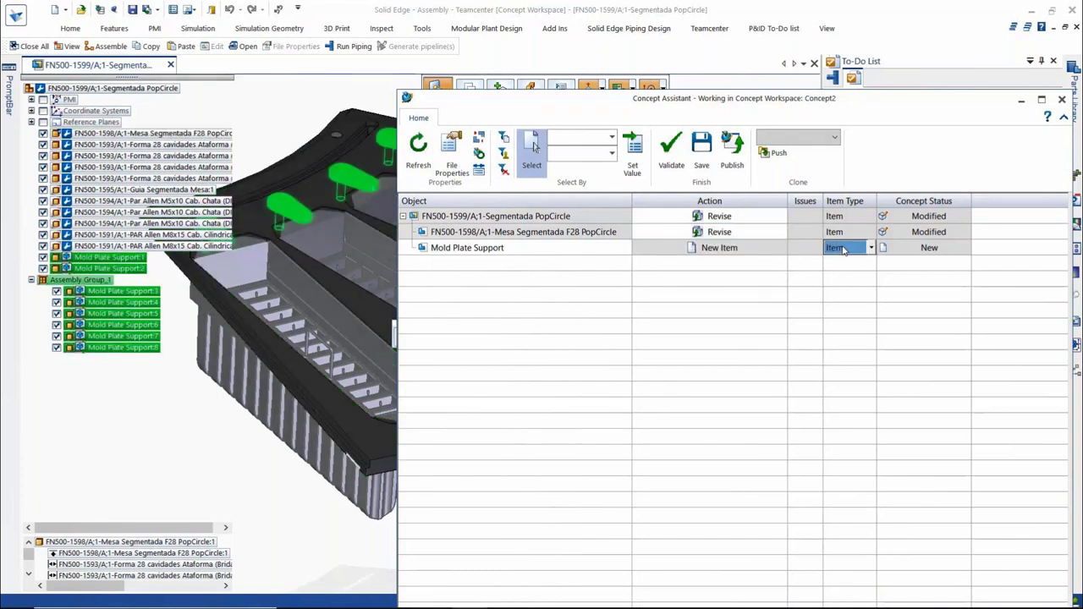
Step: Publish the FN500-1599 concept assembly to Teamcenter, running the Teamcenter validations before performing the publish actions
{"action": "left_click", "coordinate": [546, 216]}
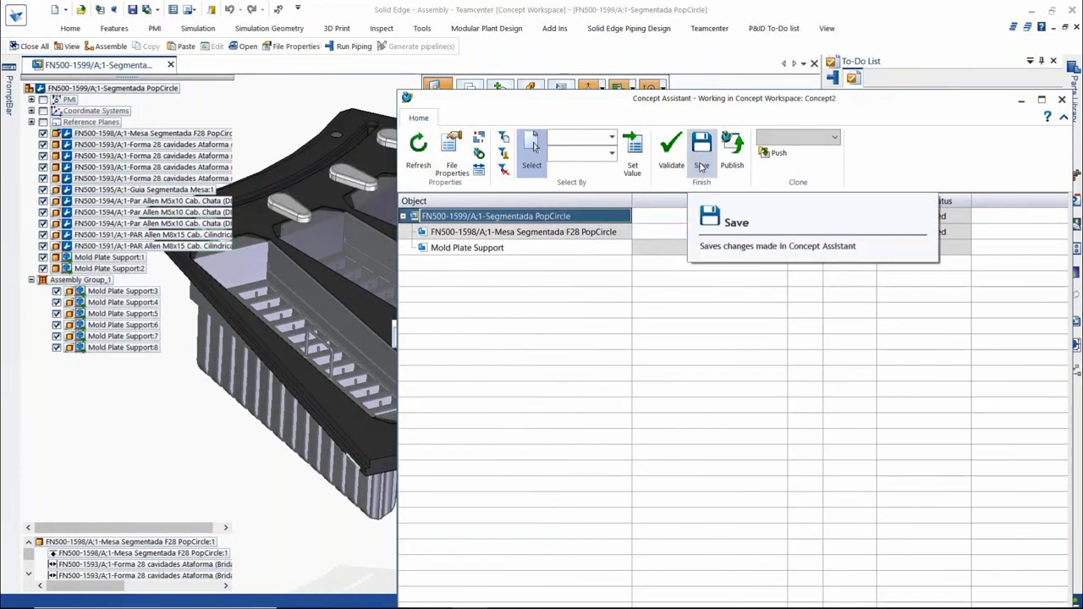
{"action": "left_click", "coordinate": [733, 165]}
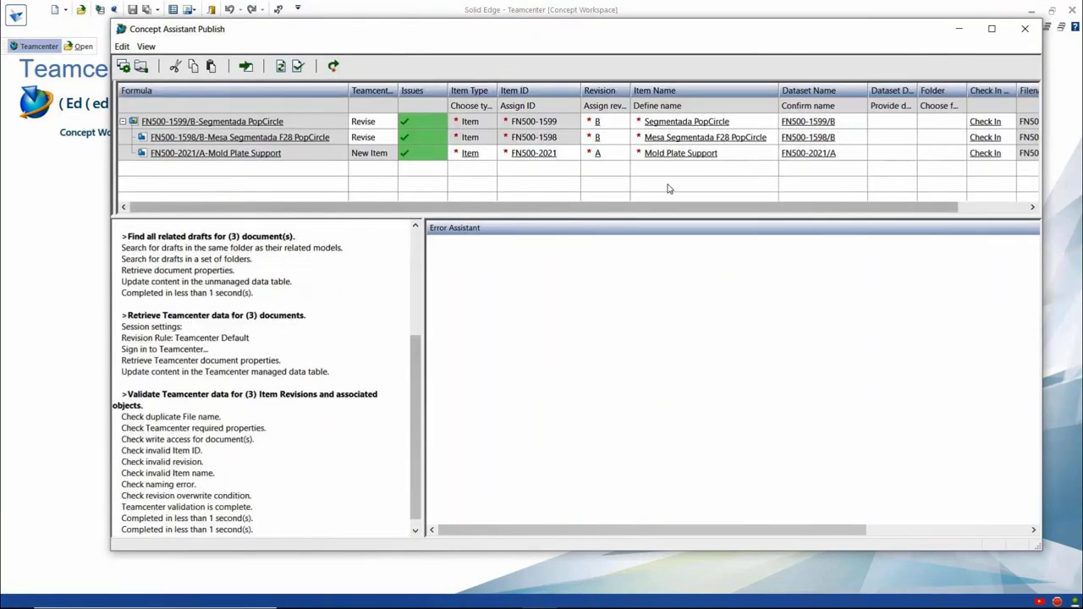
{"action": "left_click", "coordinate": [298, 66]}
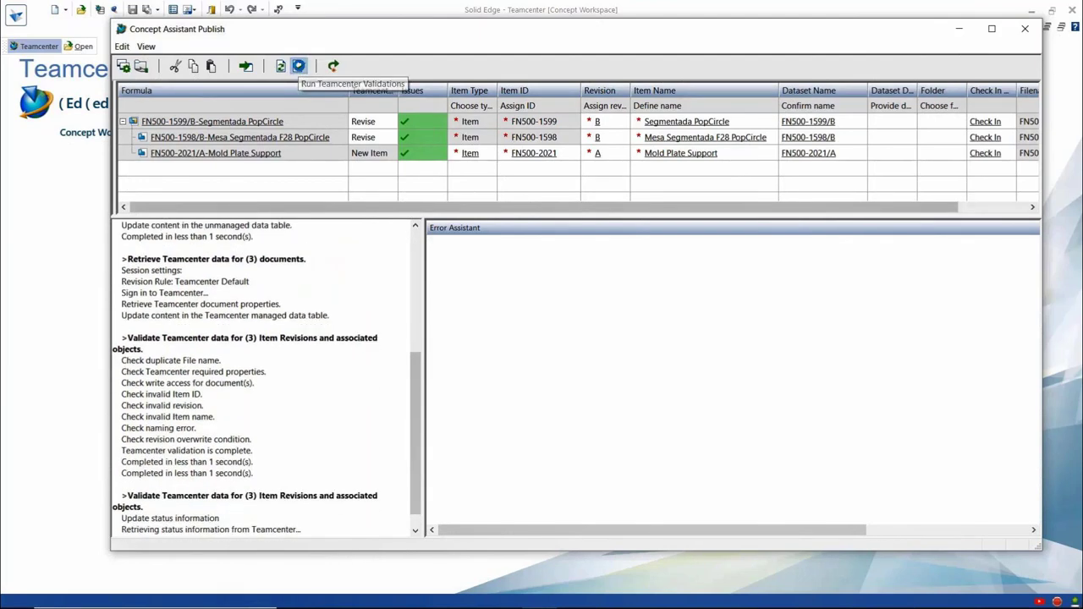
{"action": "left_click", "coordinate": [333, 68]}
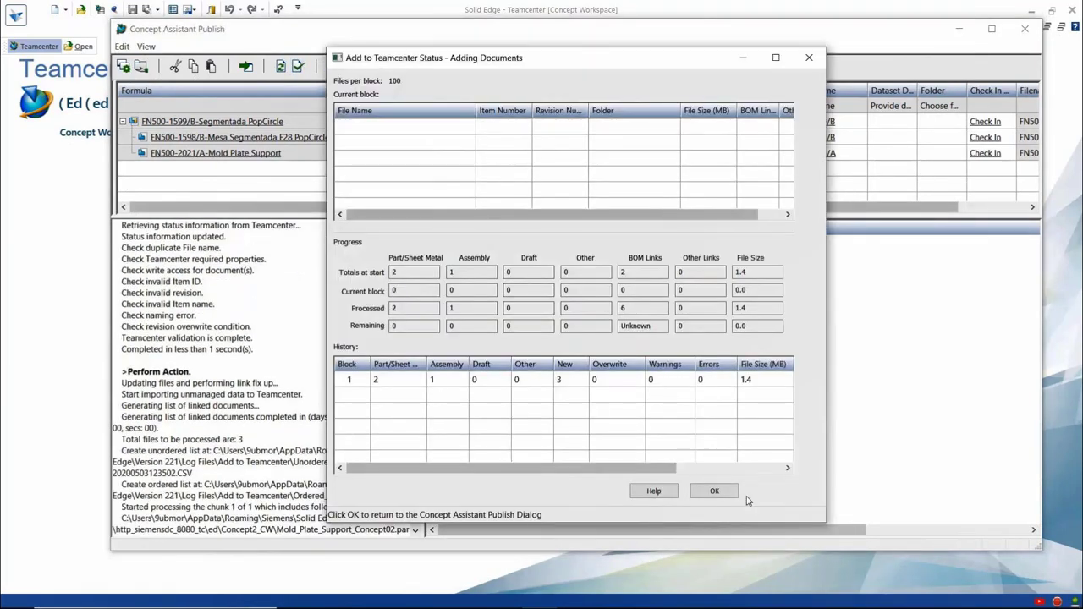
Step: Close the publishing status and Concept Assistant Publish windows, and expand item FN500-1599-Segmentada PopCircle in the file search results
{"action": "left_click", "coordinate": [715, 491]}
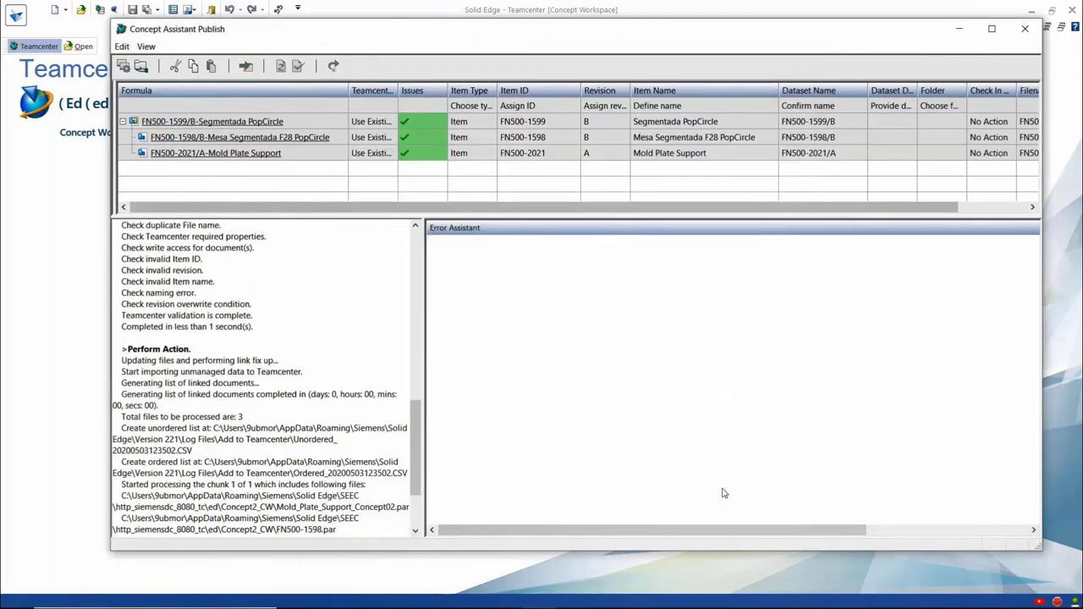
{"action": "left_click", "coordinate": [1026, 30]}
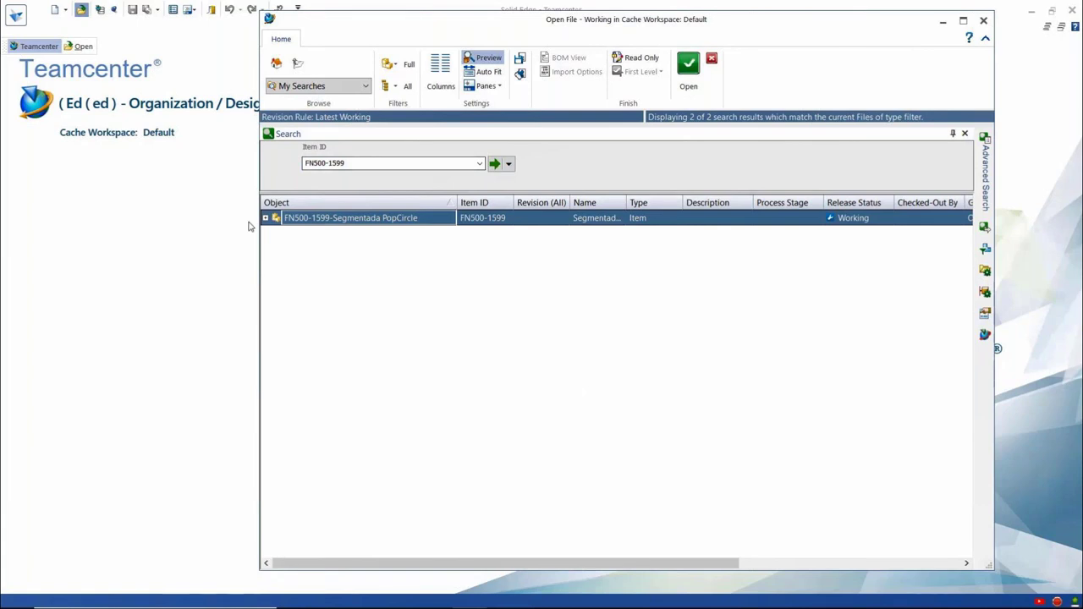
{"action": "left_click", "coordinate": [265, 218]}
{"action": "left_click", "coordinate": [364, 249]}
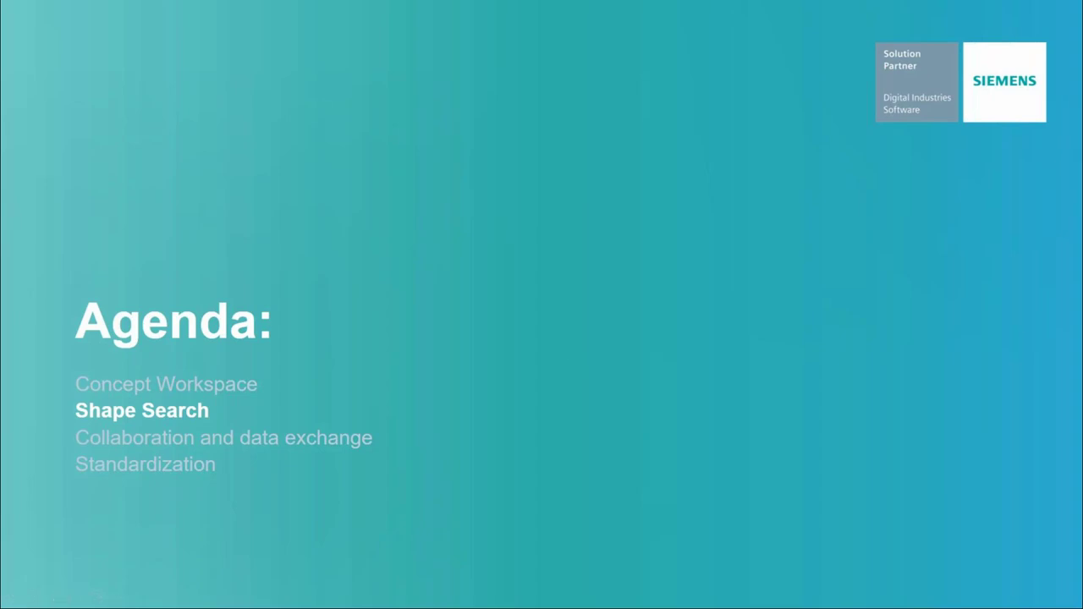
{"action": "key", "text": "Right"}
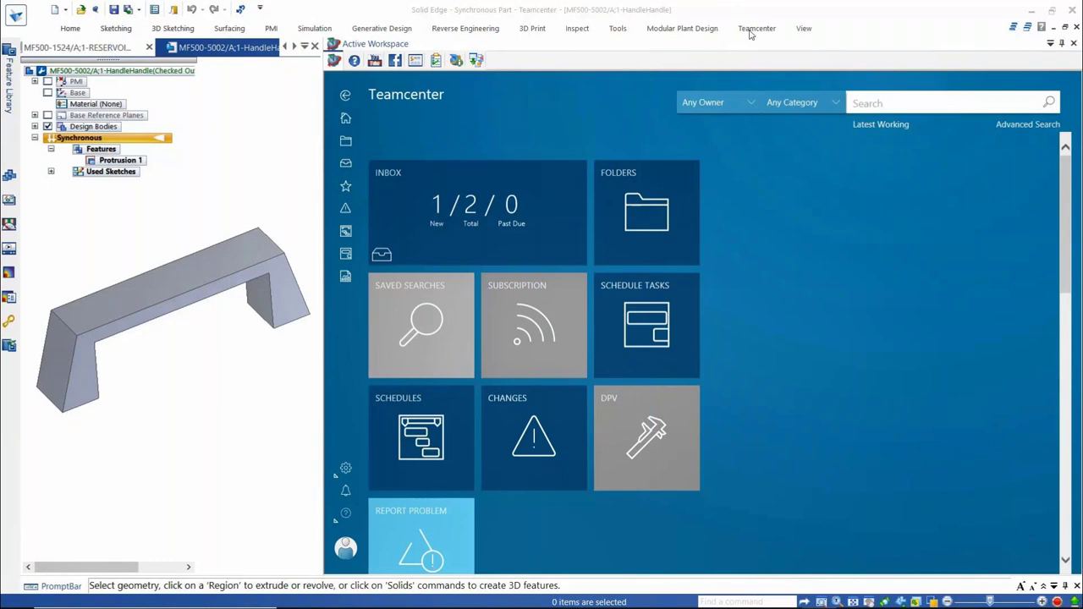
Step: Run a Shape Search on the open handle part and review the property filters offered for the results
{"action": "left_click", "coordinate": [750, 30]}
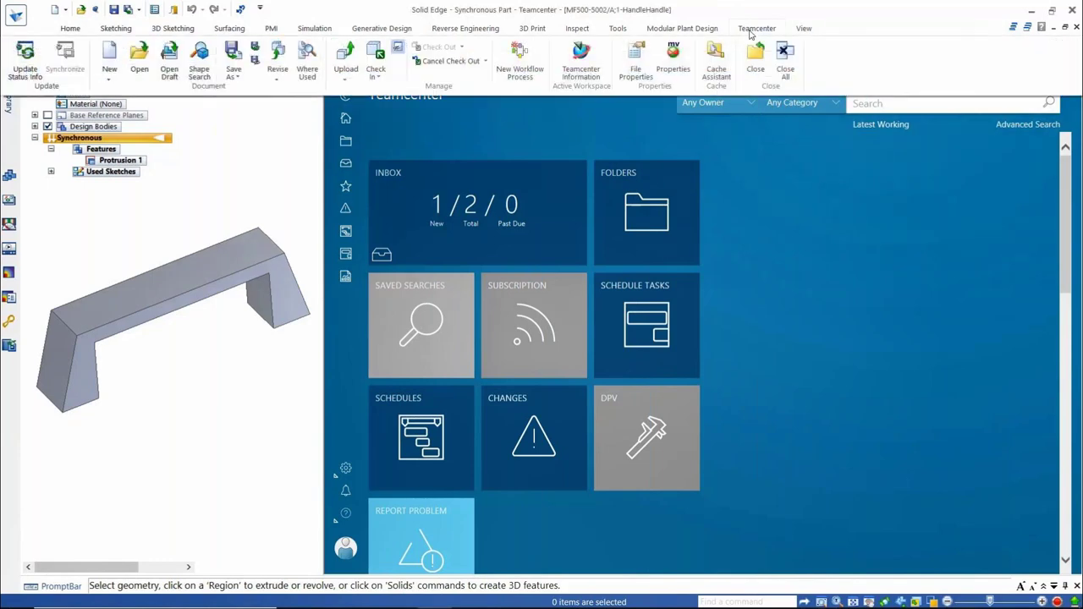
{"action": "left_click", "coordinate": [201, 73]}
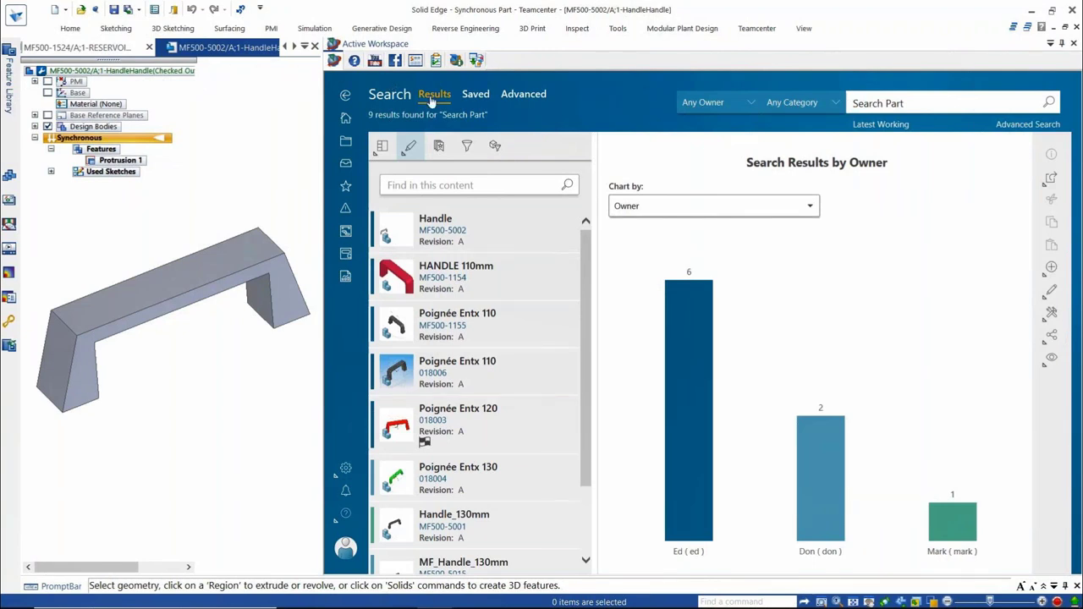
{"action": "left_click", "coordinate": [467, 148]}
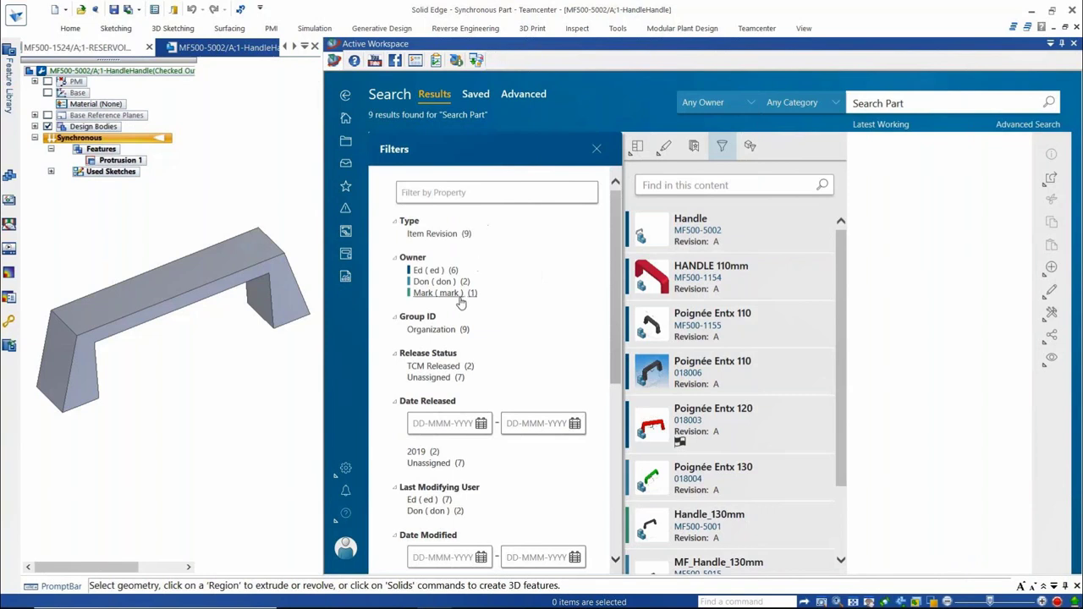
{"action": "left_click", "coordinate": [597, 148]}
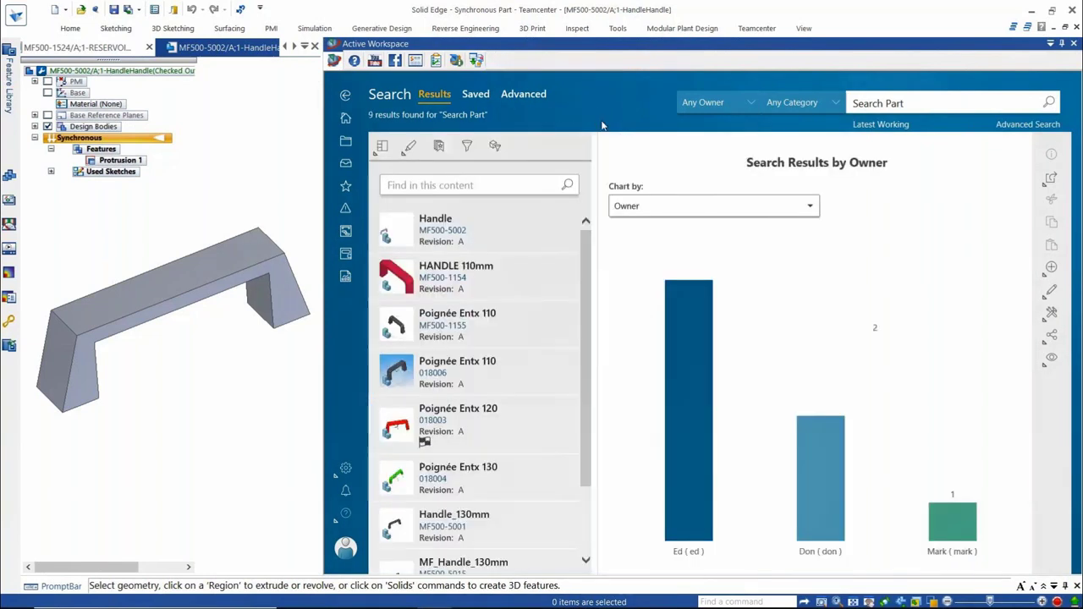
Step: Shift the Shape Search similarity setting slightly towards Similar and look through the list of matching handles
{"action": "left_click", "coordinate": [496, 147]}
{"action": "left_click_drag", "start_coordinate": [481, 220], "coordinate": [514, 220]}
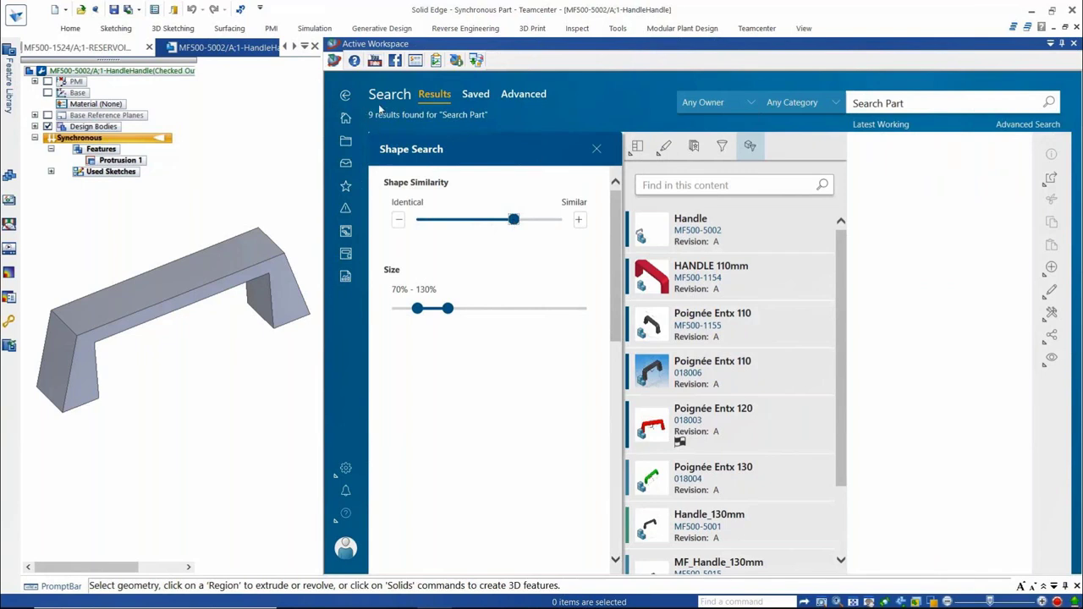
{"action": "left_click_drag", "start_coordinate": [514, 220], "coordinate": [496, 220]}
{"action": "scroll", "coordinate": [751, 218], "scroll_direction": "down", "scroll_amount": 1}
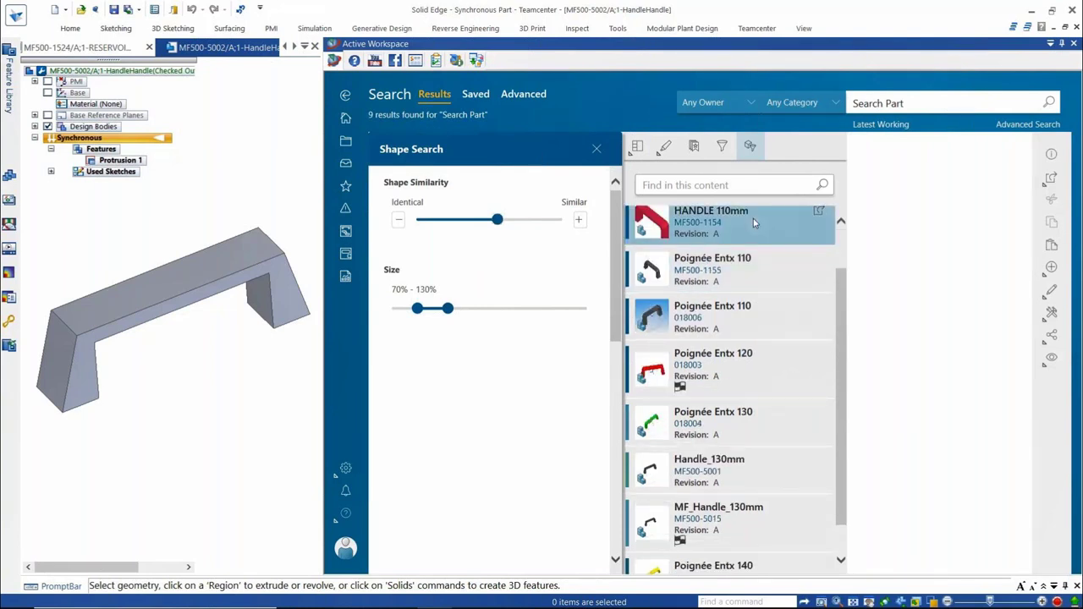
Step: Place HANDLE 110mm (MF500-1154) from the search results onto the front of the reservoir assembly MF500-1524
{"action": "left_click", "coordinate": [804, 228]}
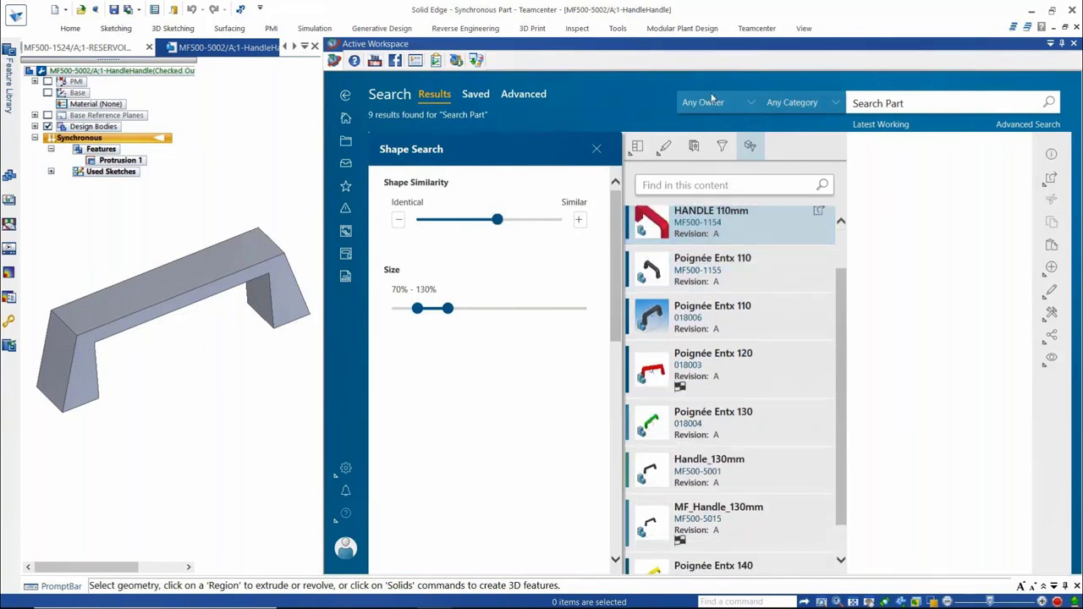
{"action": "left_click", "coordinate": [106, 49]}
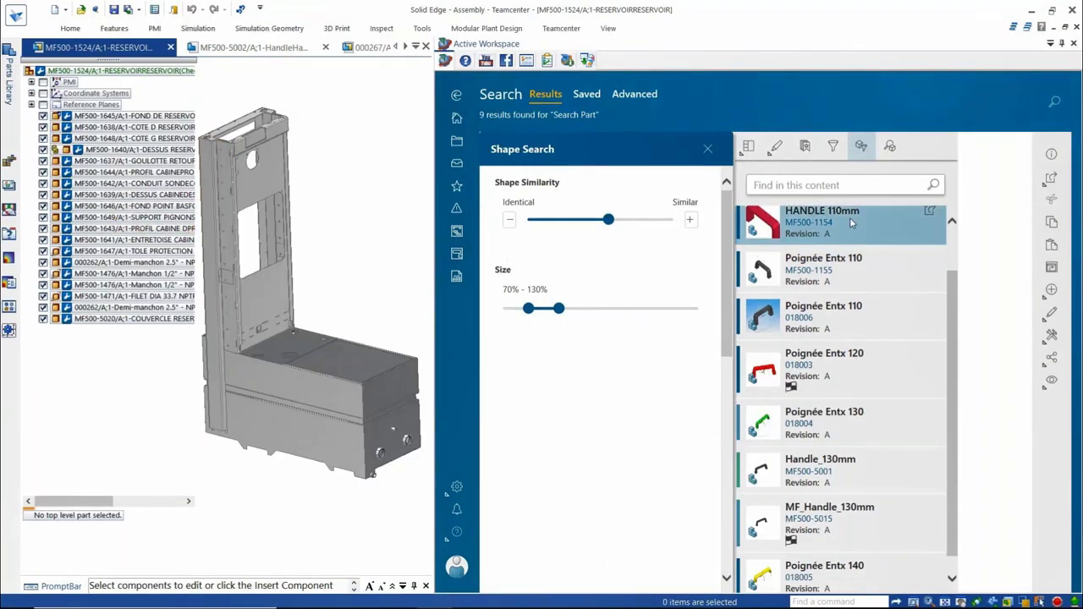
{"action": "left_click_drag", "start_coordinate": [388, 305], "coordinate": [392, 314]}
{"action": "left_click", "coordinate": [402, 342]}
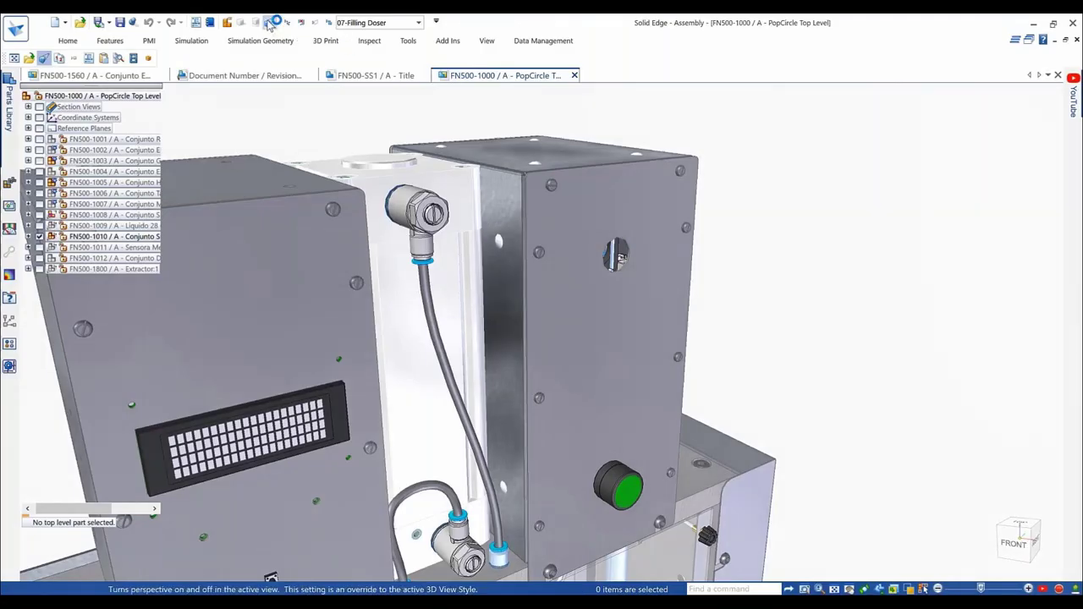
Step: Turn off perspective in the PopCircle top-level assembly view and switch to the FN500-SS1 part
{"action": "left_click", "coordinate": [270, 24]}
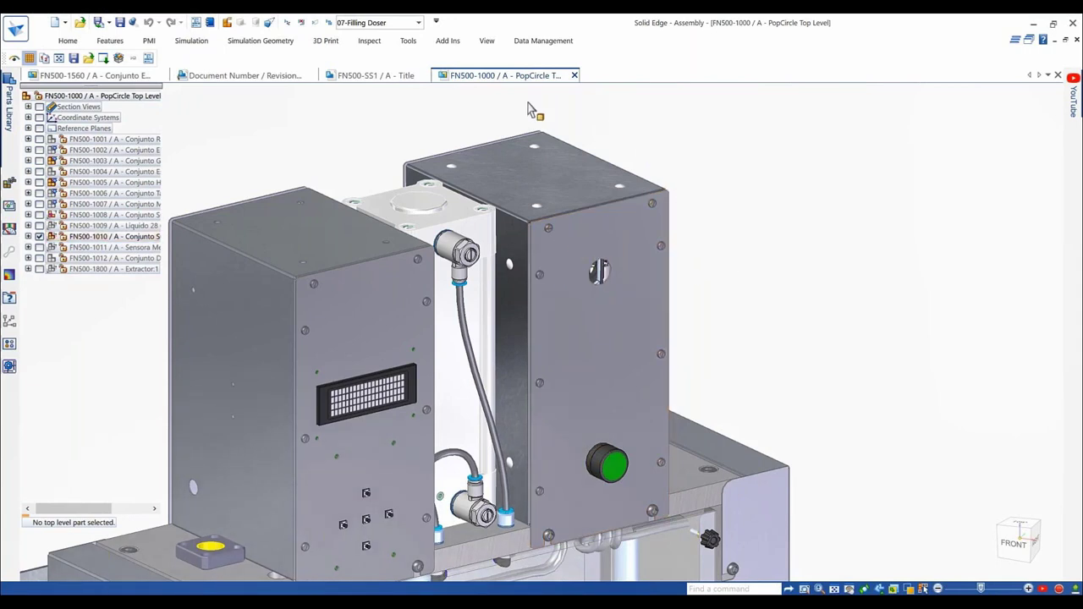
{"action": "left_click", "coordinate": [393, 77]}
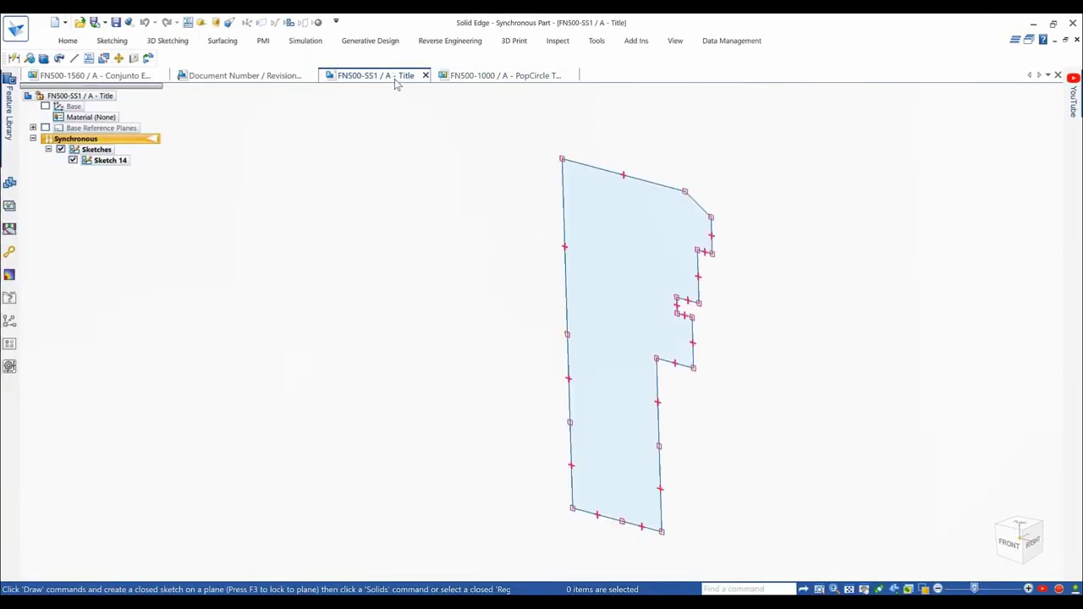
Step: Revolve the closed sketch region a full turn about its long straight edge and hide the resulting live section
{"action": "left_click", "coordinate": [627, 265]}
{"action": "left_click", "coordinate": [628, 259]}
{"action": "left_click", "coordinate": [566, 302]}
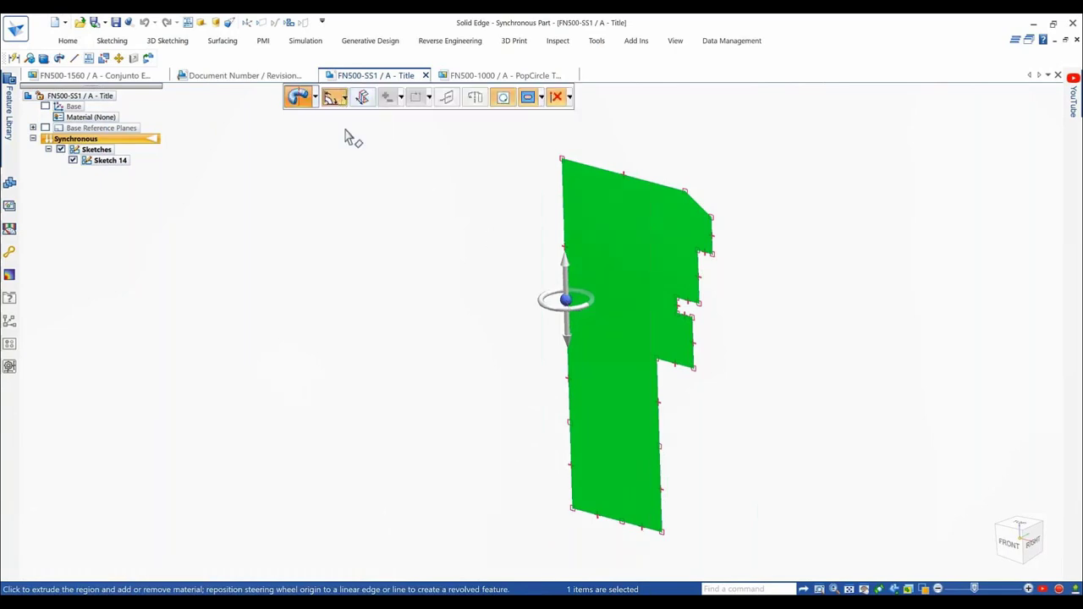
{"action": "left_click", "coordinate": [561, 303]}
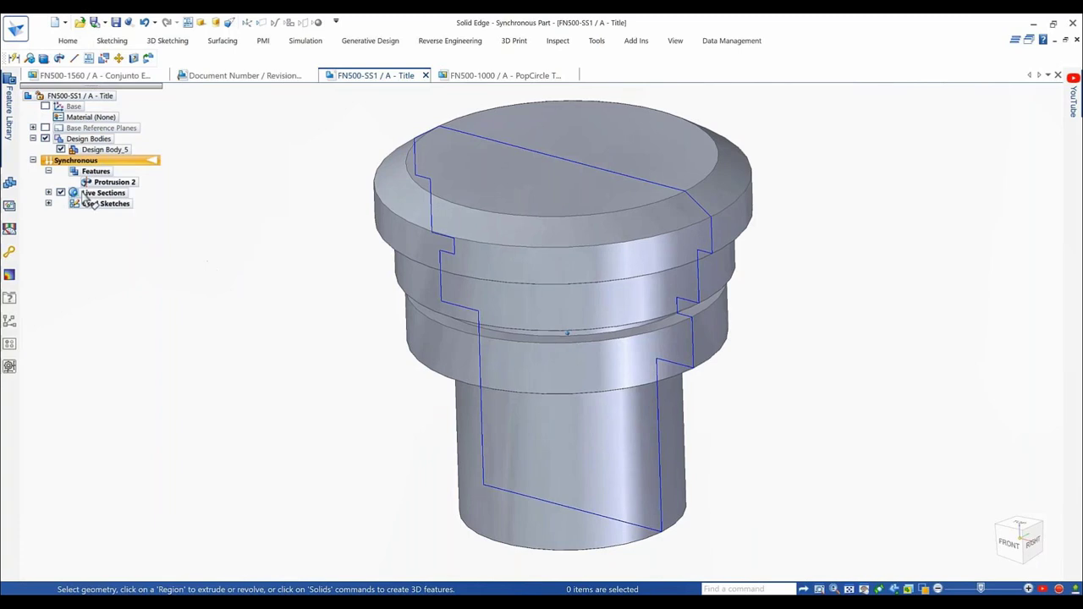
{"action": "left_click", "coordinate": [61, 193]}
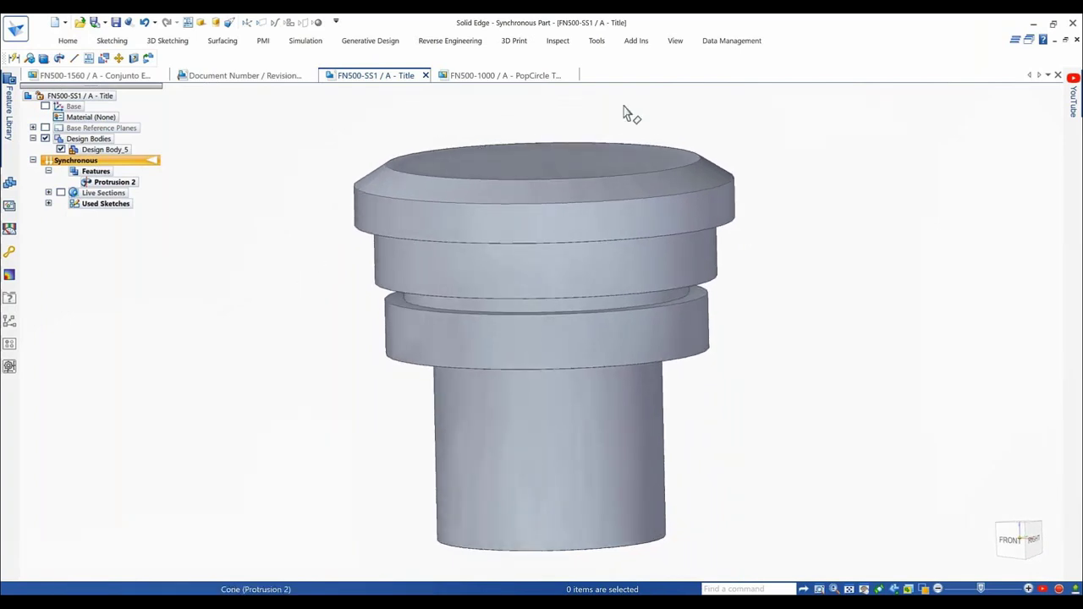
Step: Run a Shape Search for the revolved part, widening the part size to 50% - 200% and loosening the part shape filter
{"action": "left_click", "coordinate": [720, 40]}
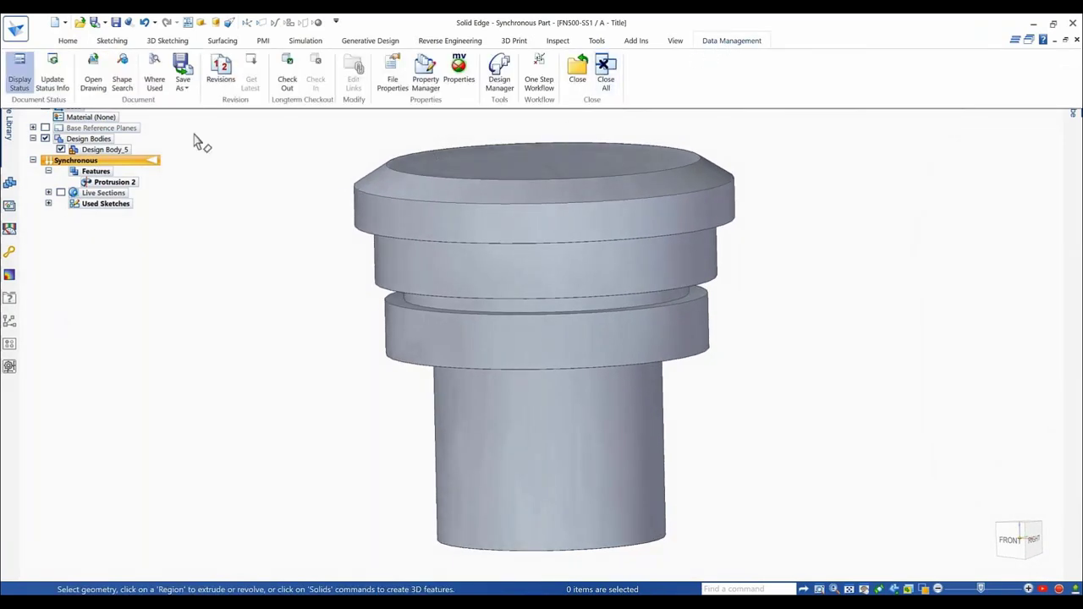
{"action": "left_click", "coordinate": [131, 88]}
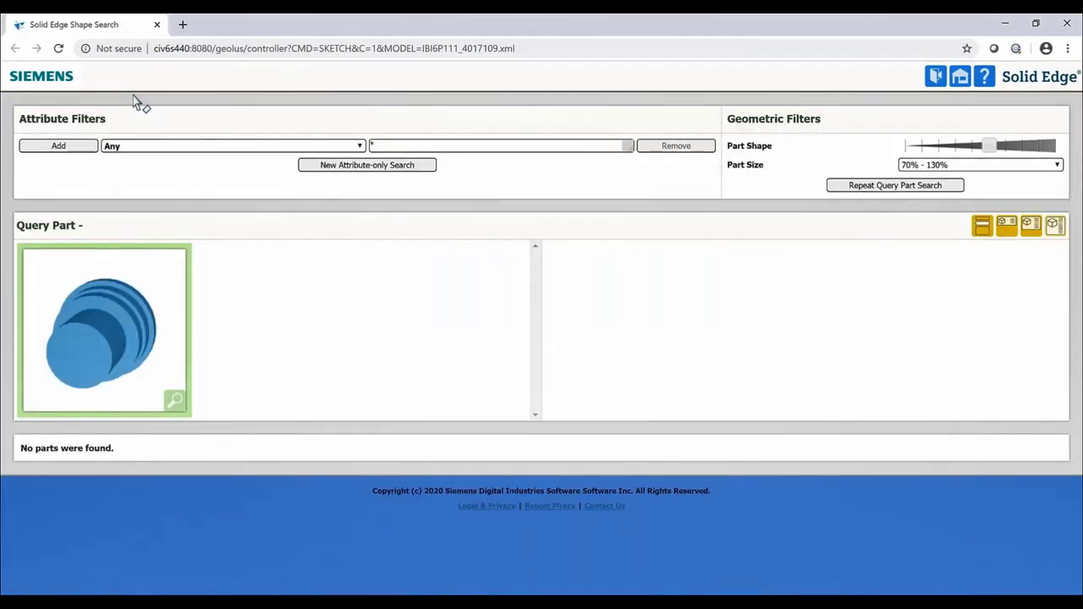
{"action": "left_click", "coordinate": [961, 167]}
{"action": "left_click", "coordinate": [949, 235]}
{"action": "left_click_drag", "start_coordinate": [996, 149], "coordinate": [1026, 149]}
{"action": "left_click", "coordinate": [931, 186]}
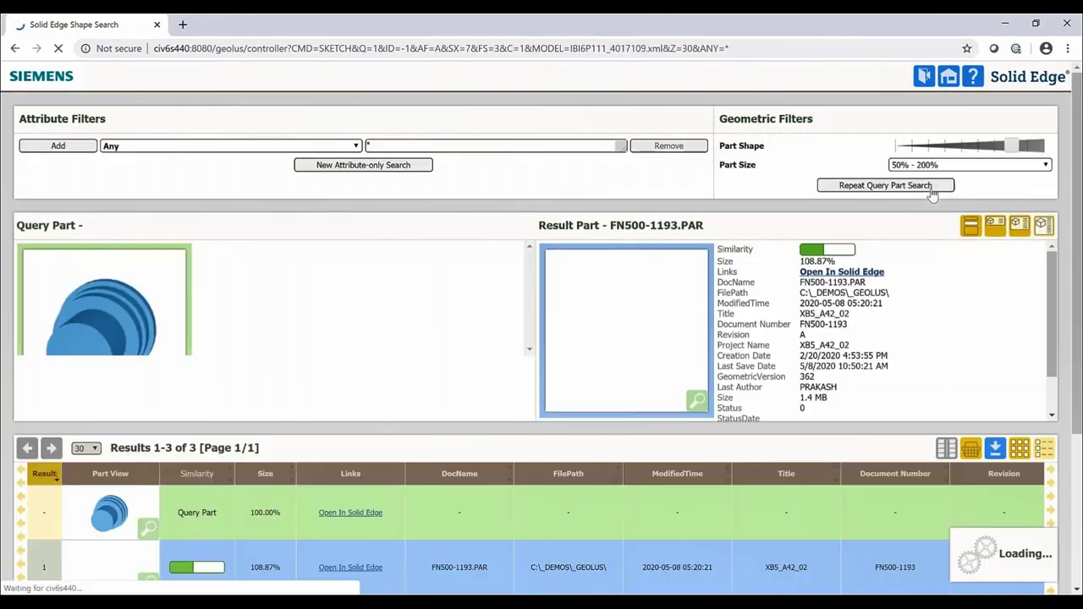
Step: Select the result FN500-9005_A.PAR, inspect its details and 3D preview, and open it in Solid Edge
{"action": "scroll", "coordinate": [1079, 306], "scroll_direction": "down", "scroll_amount": 3}
{"action": "scroll", "coordinate": [1079, 306], "scroll_direction": "down", "scroll_amount": 1}
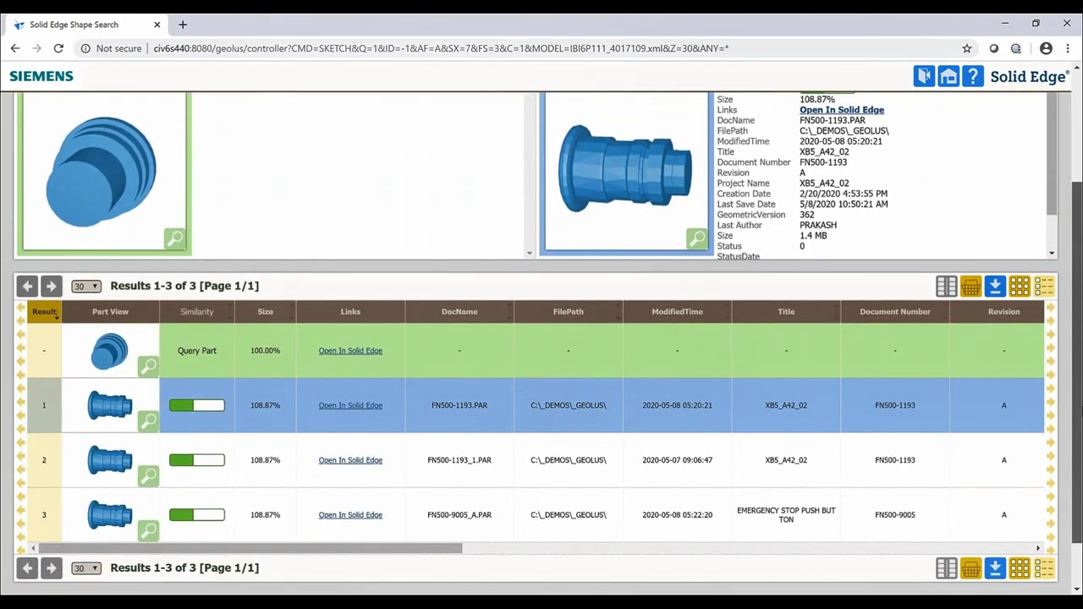
{"action": "left_click", "coordinate": [759, 515]}
{"action": "scroll", "coordinate": [1080, 329], "scroll_direction": "up", "scroll_amount": 2}
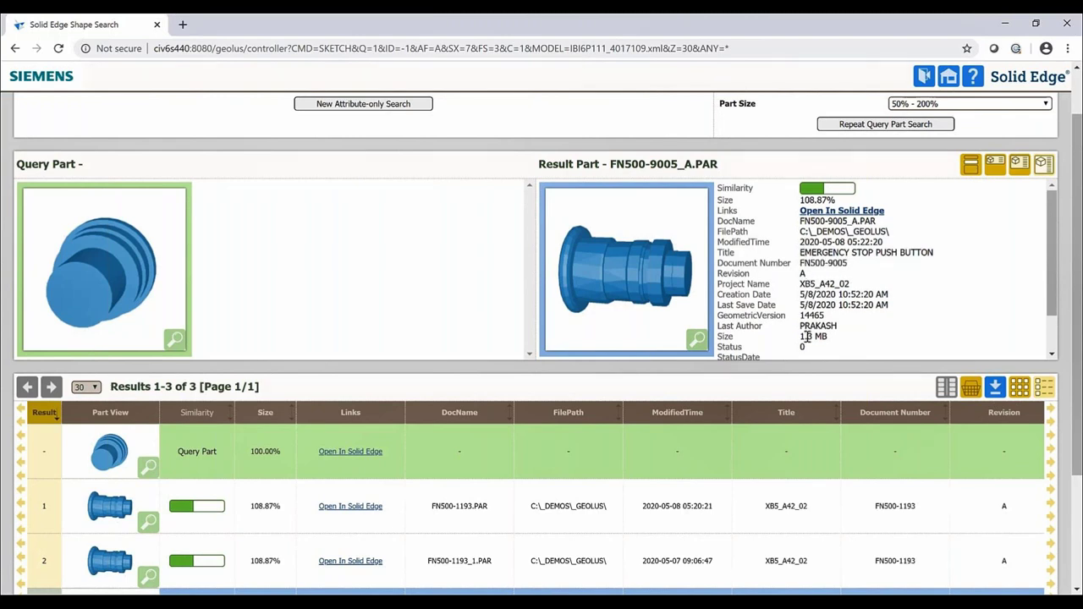
{"action": "mouse_move", "coordinate": [1051, 273]}
{"action": "left_mouse_down"}
{"action": "mouse_move", "coordinate": [1051, 305]}
{"action": "mouse_move", "coordinate": [1051, 270]}
{"action": "left_mouse_up"}
{"action": "mouse_move", "coordinate": [698, 308]}
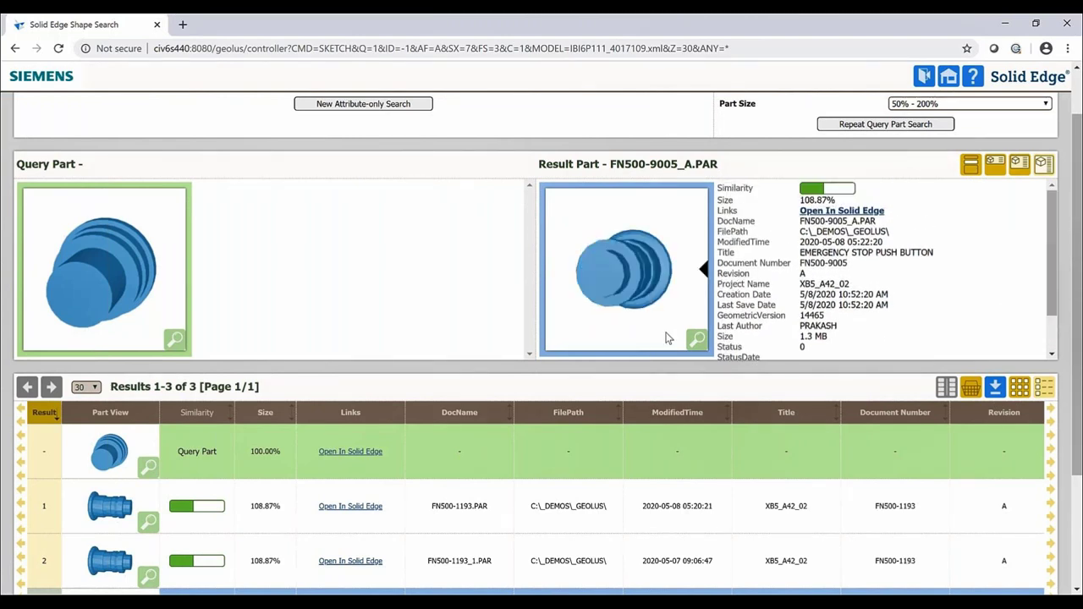
{"action": "mouse_move", "coordinate": [637, 352]}
{"action": "left_click", "coordinate": [842, 212]}
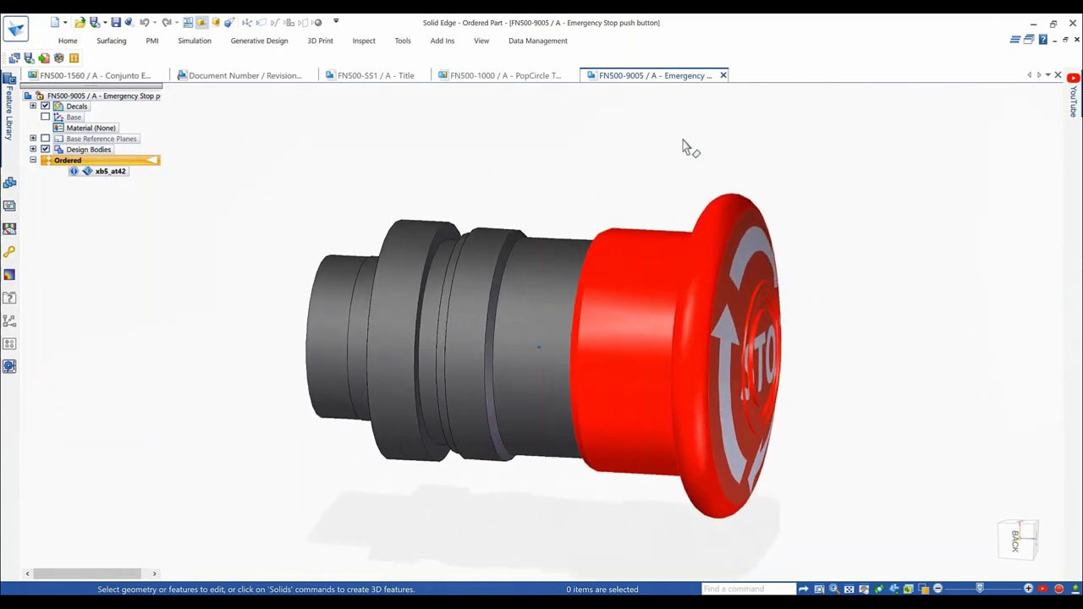
Step: Start Compare Models and load FN500-SS1_A.par as the reference model
{"action": "left_click", "coordinate": [16, 29]}
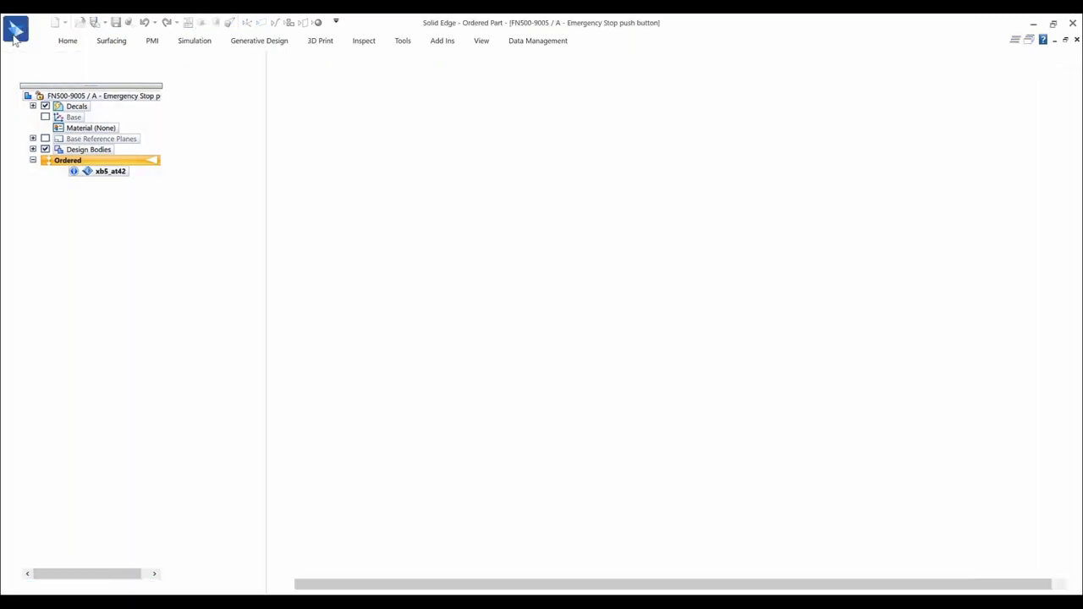
{"action": "left_click", "coordinate": [43, 316]}
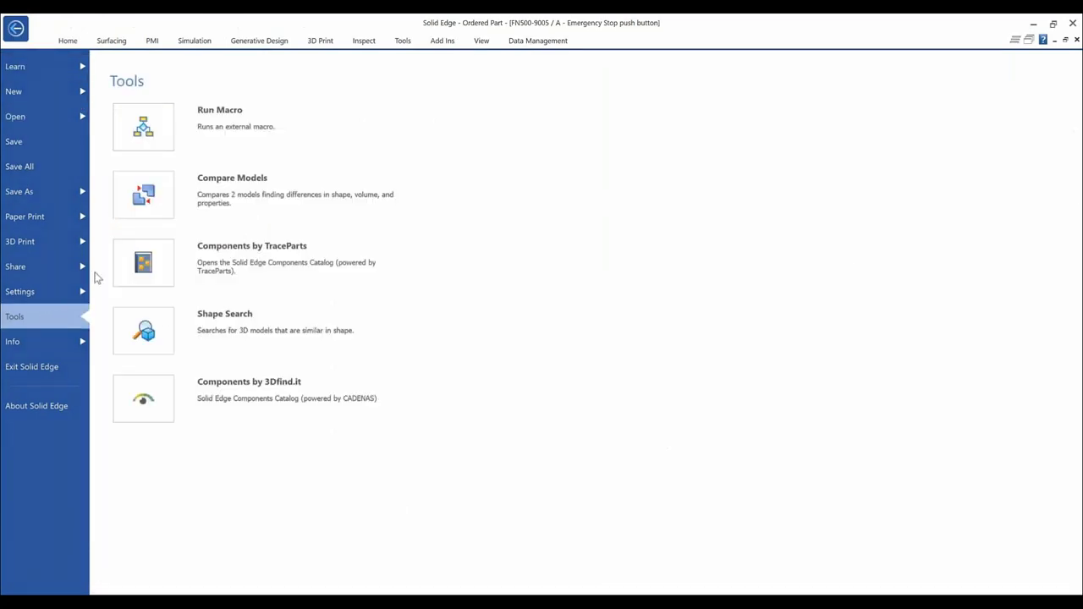
{"action": "left_click", "coordinate": [132, 206]}
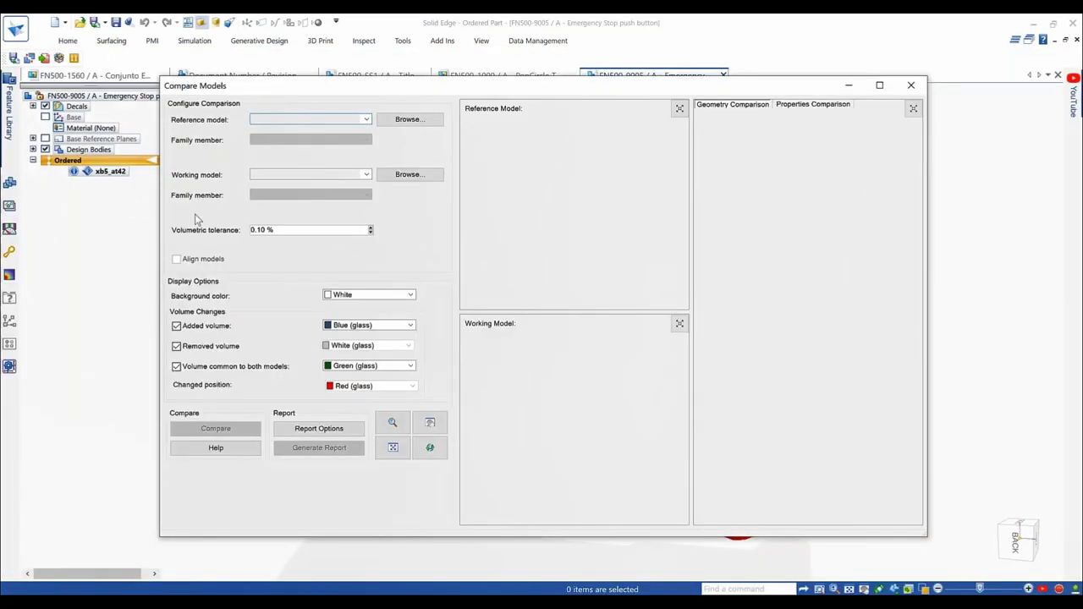
{"action": "left_click", "coordinate": [431, 121]}
{"action": "double_click", "coordinate": [290, 106]}
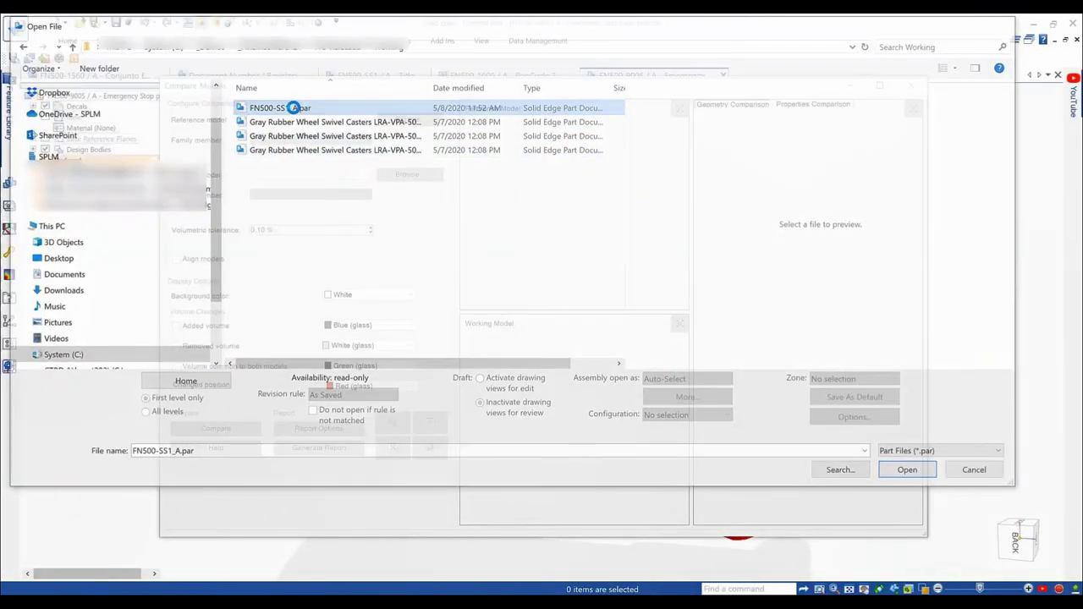
Step: Load FN500-9005_A.par from the _Shape Search Downloads folder as the working model of the comparison
{"action": "left_click", "coordinate": [383, 174]}
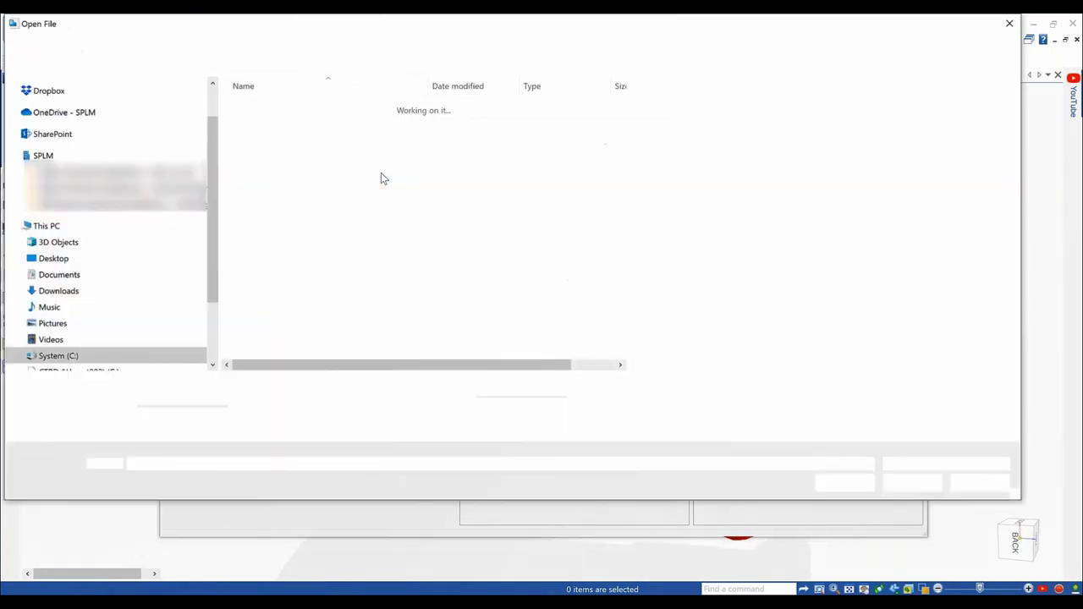
{"action": "left_click", "coordinate": [288, 44]}
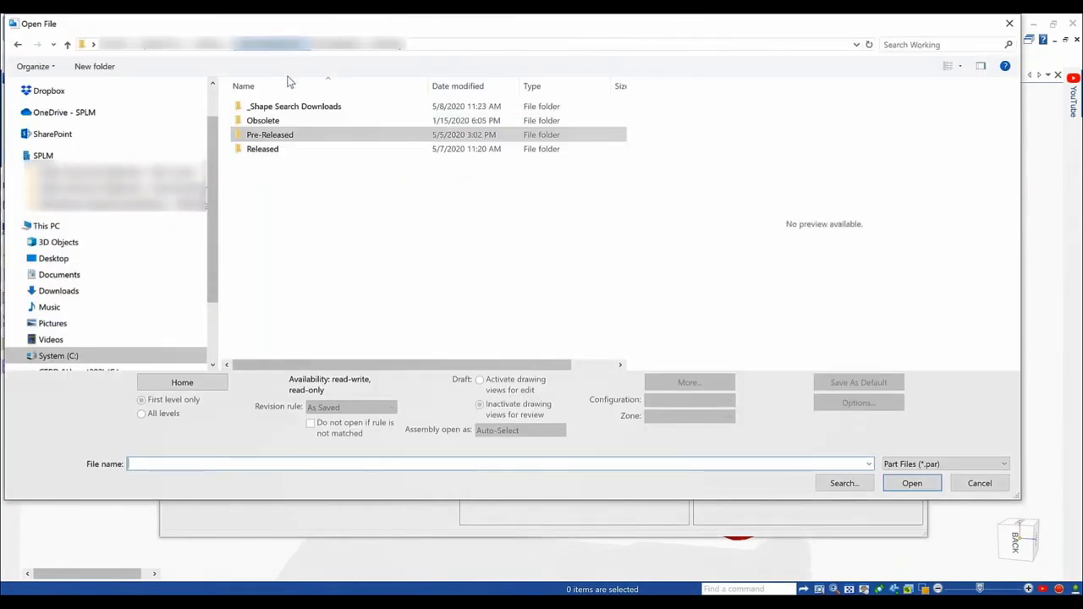
{"action": "double_click", "coordinate": [292, 107]}
{"action": "double_click", "coordinate": [293, 109]}
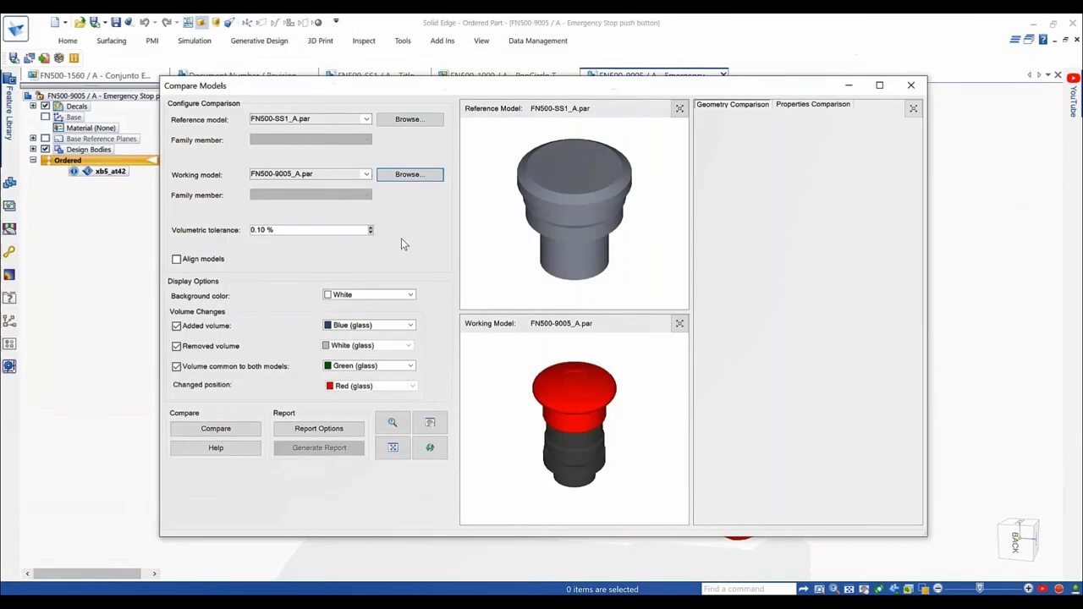
Step: Compare the two models and hide the removed volume and the volume common to both models, leaving only the added volume displayed
{"action": "left_click", "coordinate": [250, 429]}
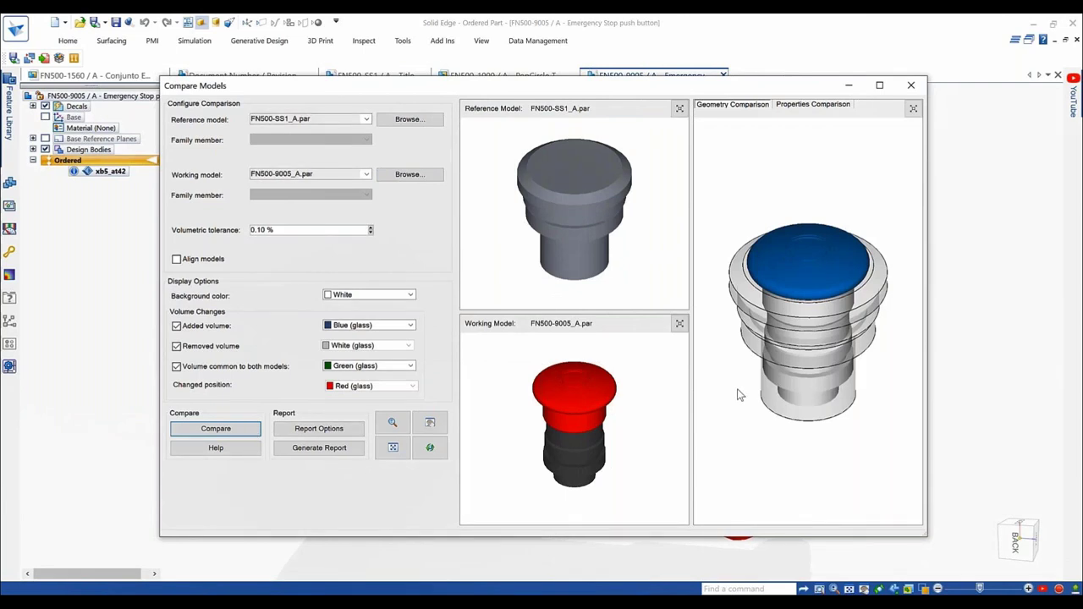
{"action": "scroll", "coordinate": [785, 396], "scroll_direction": "up", "scroll_amount": 3}
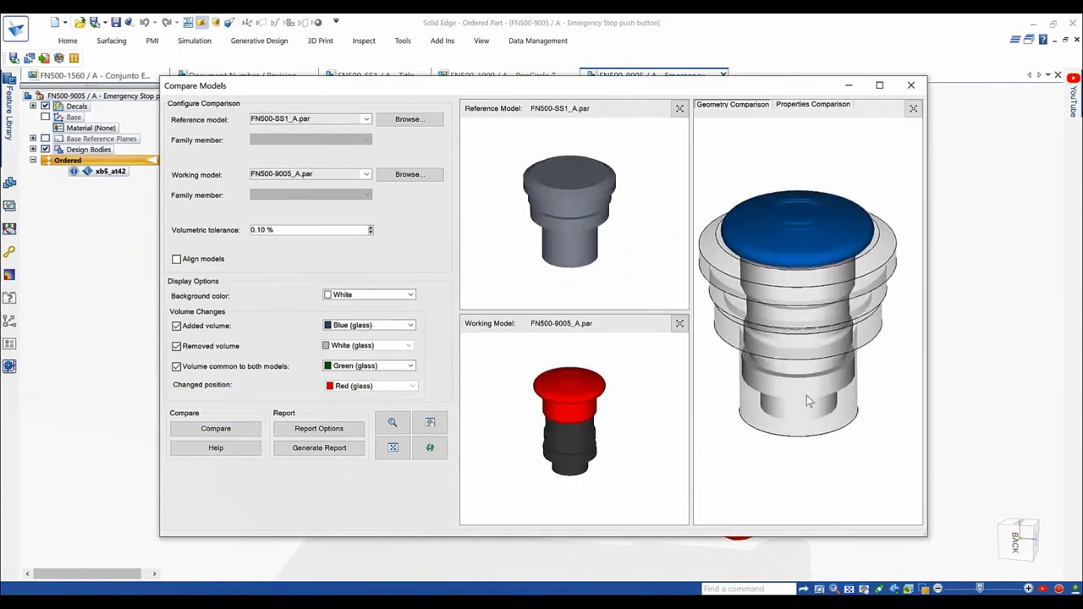
{"action": "key", "text": "ctrl+f"}
{"action": "left_click", "coordinate": [212, 348]}
{"action": "left_click", "coordinate": [176, 367]}
{"action": "key", "text": "ctrl+i"}
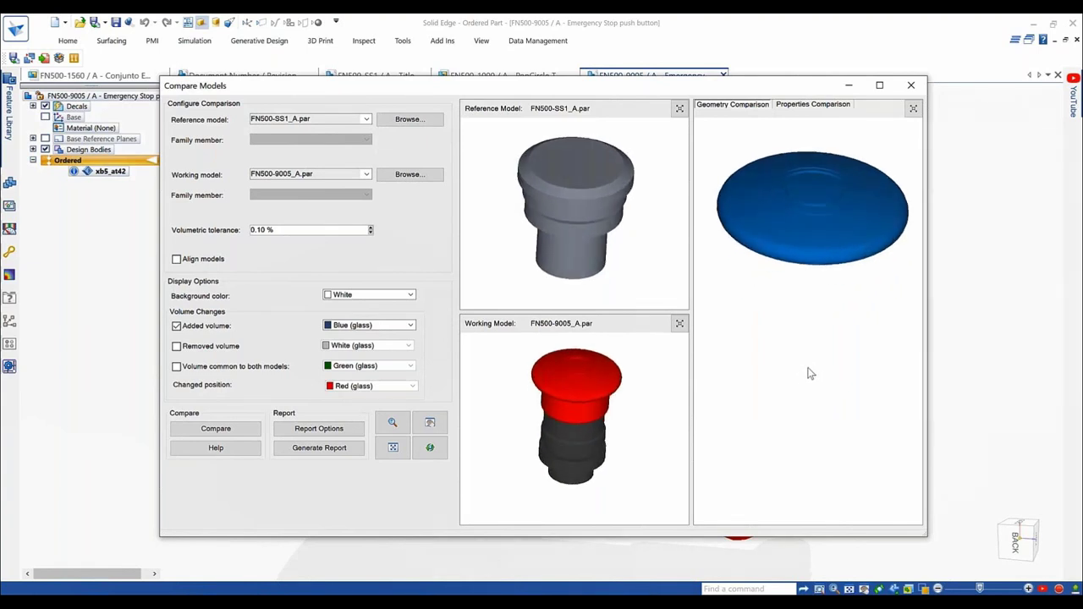
Step: Hide the added volume and display only the removed volume in the geometry comparison, viewed at an angle
{"action": "key", "text": "ctrl+f"}
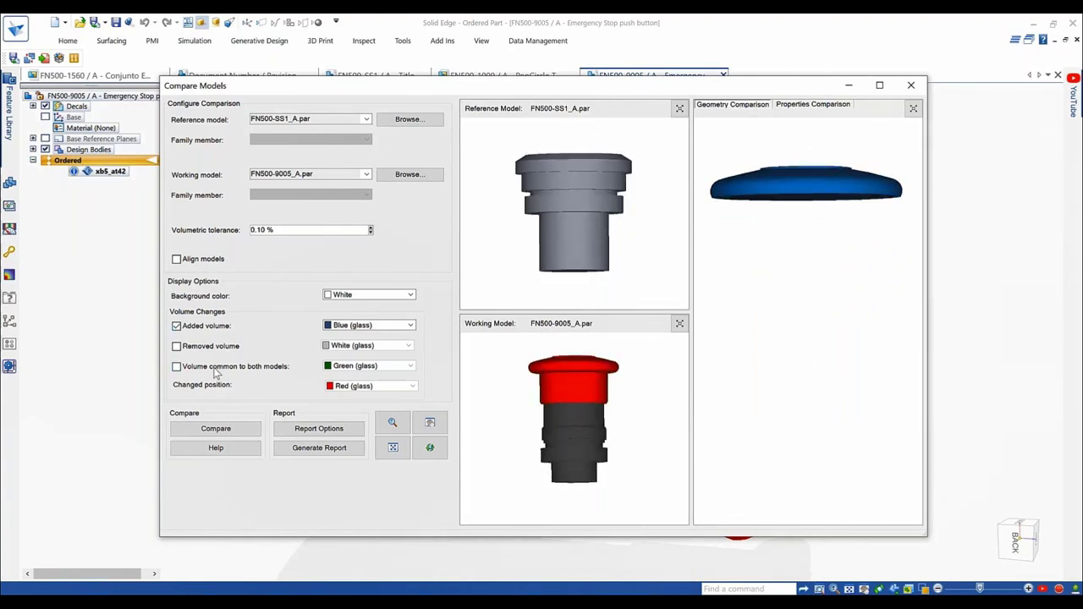
{"action": "left_click", "coordinate": [176, 366]}
{"action": "scroll", "coordinate": [789, 342], "scroll_direction": "up", "scroll_amount": 2}
{"action": "left_click", "coordinate": [201, 373]}
{"action": "left_click", "coordinate": [207, 330]}
{"action": "left_click", "coordinate": [212, 347]}
{"action": "middle_click_drag", "start_coordinate": [833, 413], "coordinate": [835, 369]}
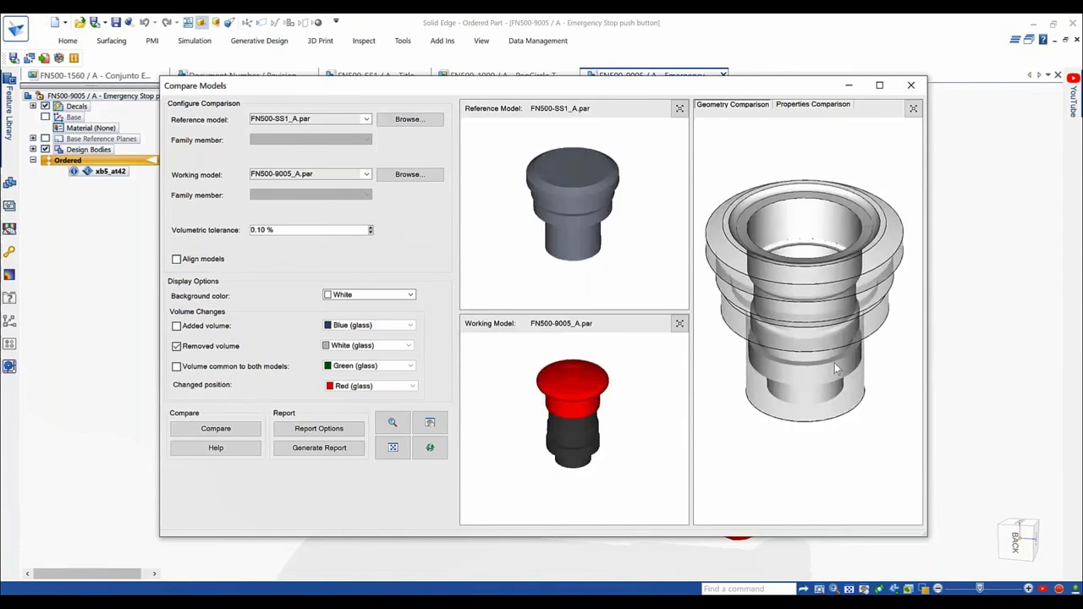
Step: Examine the properties comparison of the two models and close Compare Models
{"action": "left_click", "coordinate": [801, 106]}
{"action": "scroll", "coordinate": [812, 254], "scroll_direction": "down", "scroll_amount": 3}
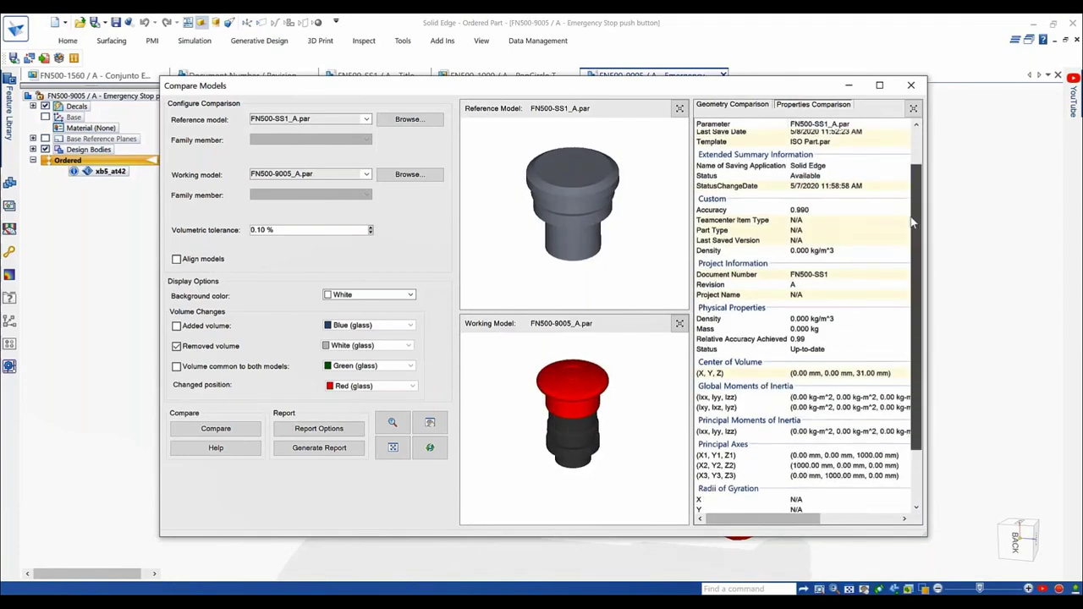
{"action": "scroll", "coordinate": [813, 148], "scroll_direction": "up", "scroll_amount": 2}
{"action": "left_click", "coordinate": [732, 104]}
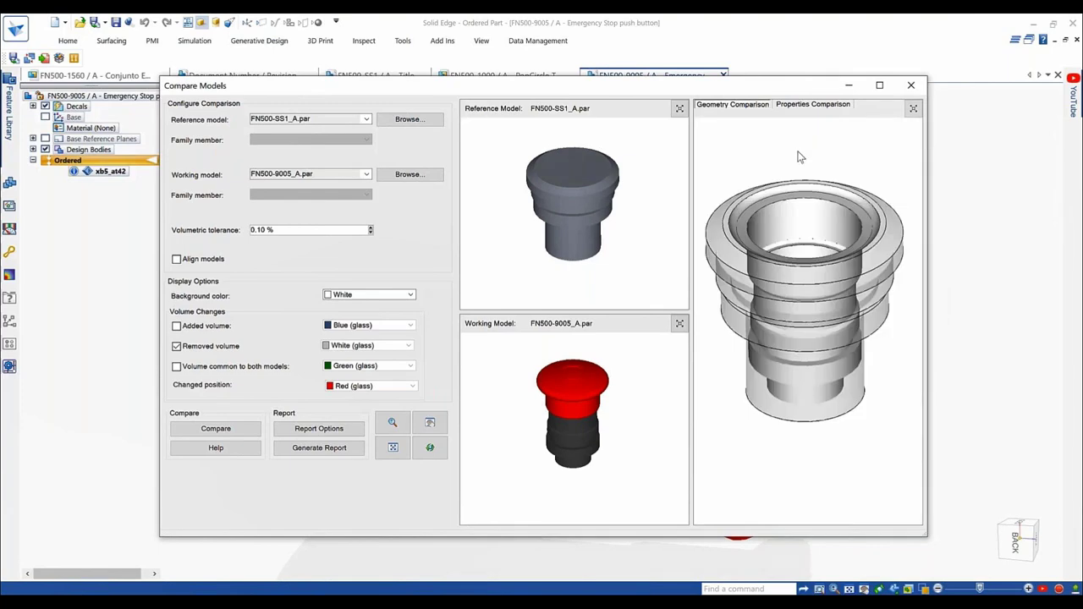
{"action": "left_click", "coordinate": [911, 85]}
{"action": "key", "text": "ctrl+f"}
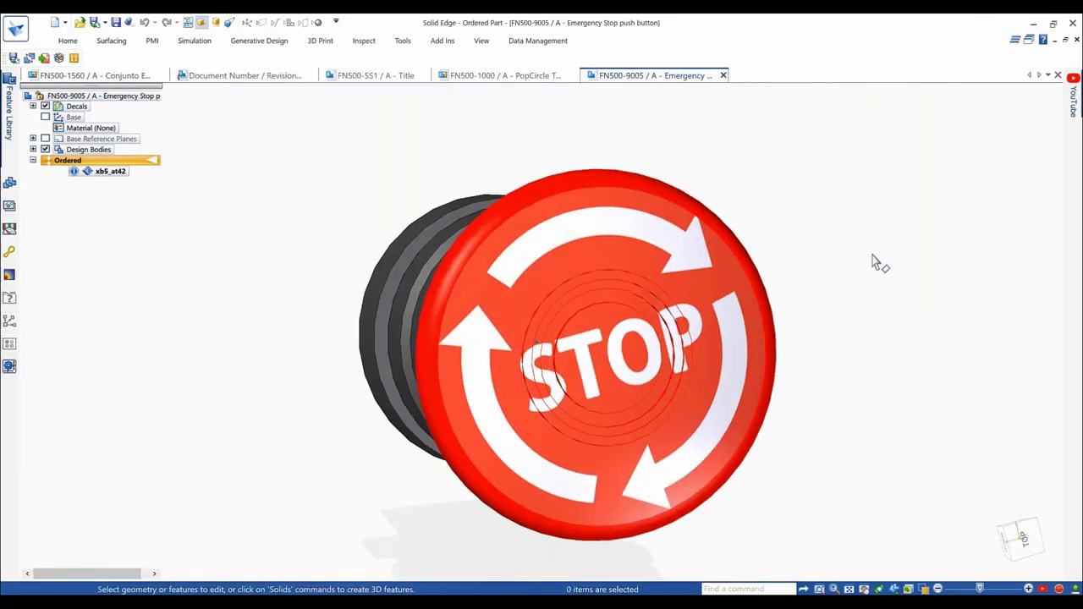
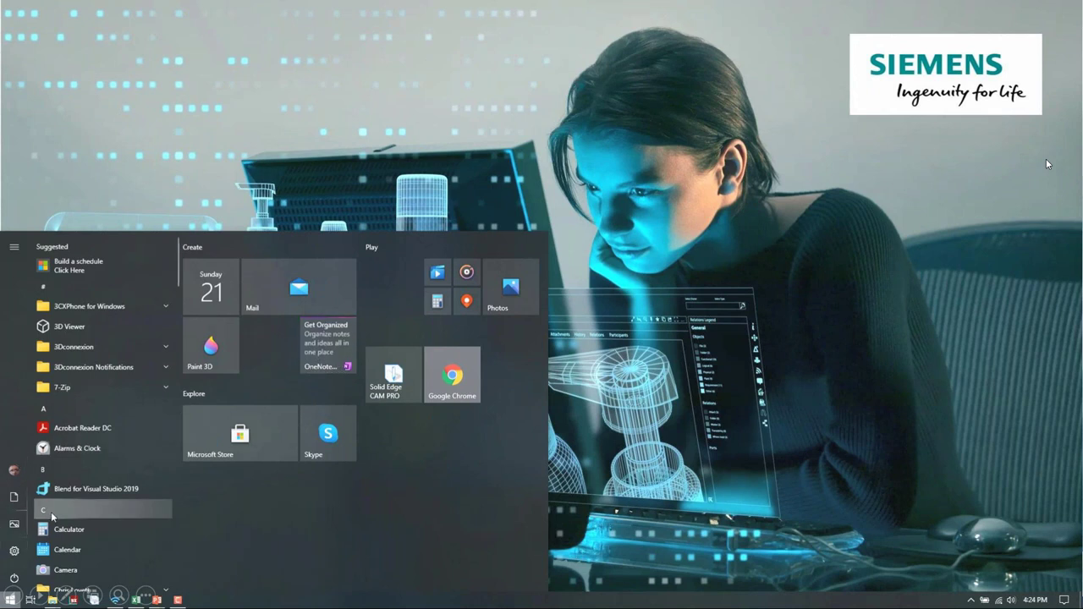
Step: Run Choose PDM Integration from the Siemens Solid Edge 2021 programs and make Solid Edge with File Management the active client
{"action": "left_click", "coordinate": [91, 465]}
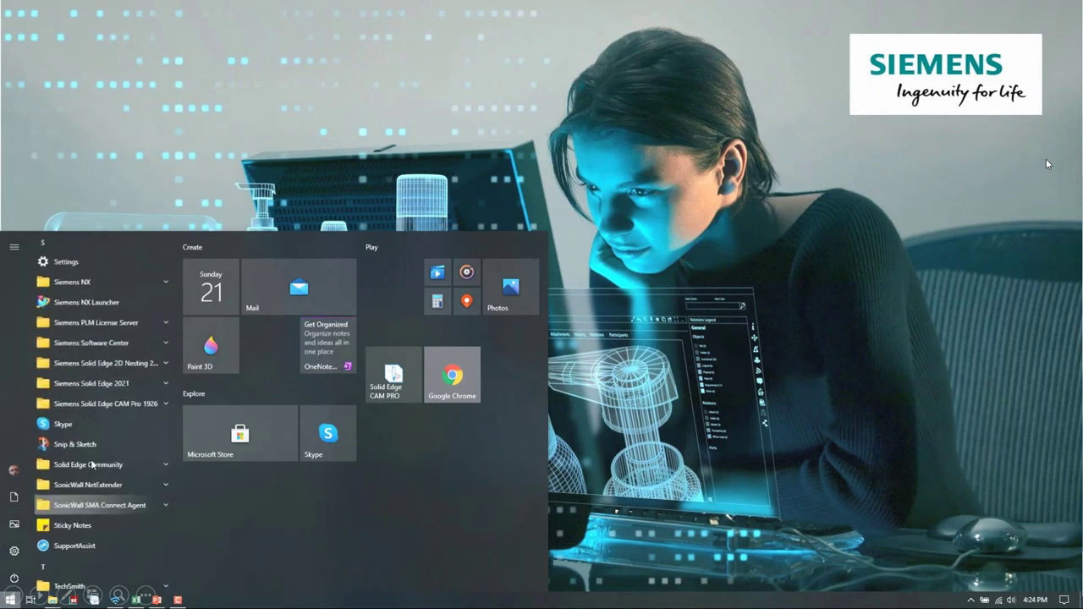
{"action": "left_click", "coordinate": [102, 385]}
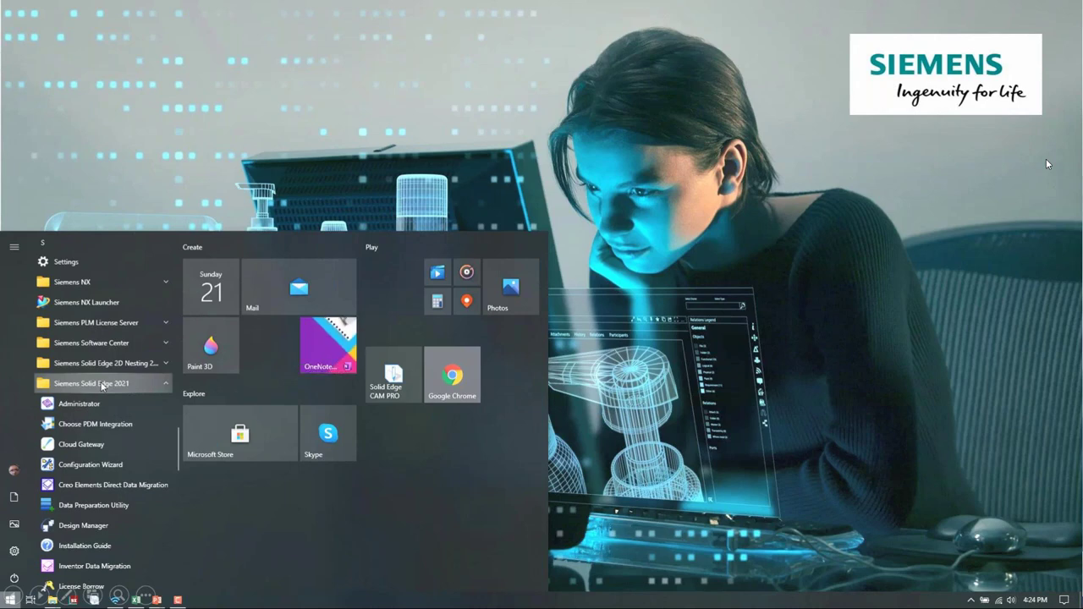
{"action": "left_click", "coordinate": [106, 424]}
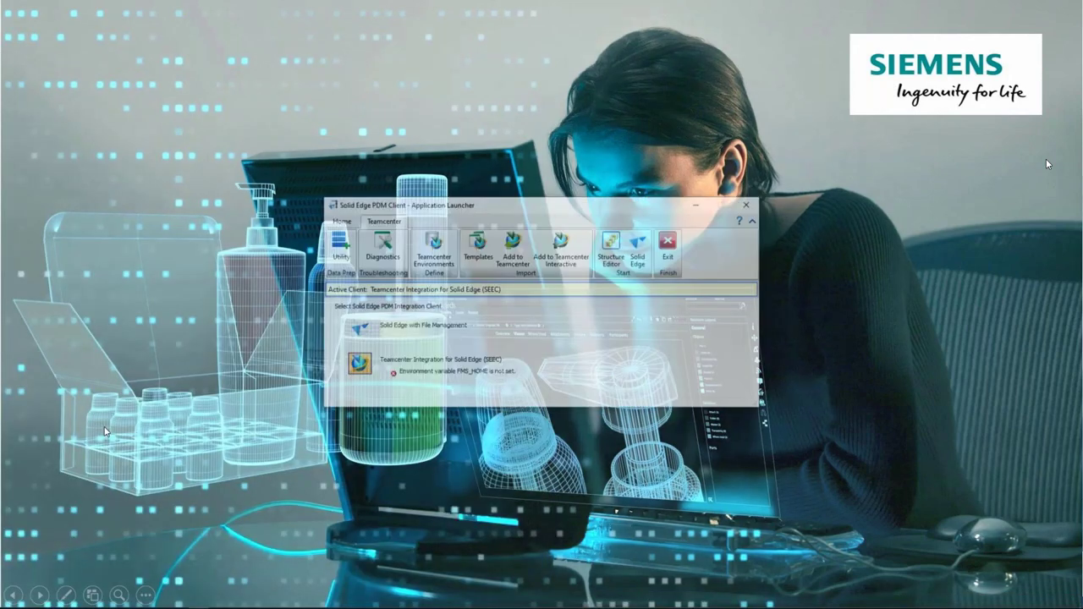
{"action": "left_click", "coordinate": [357, 330]}
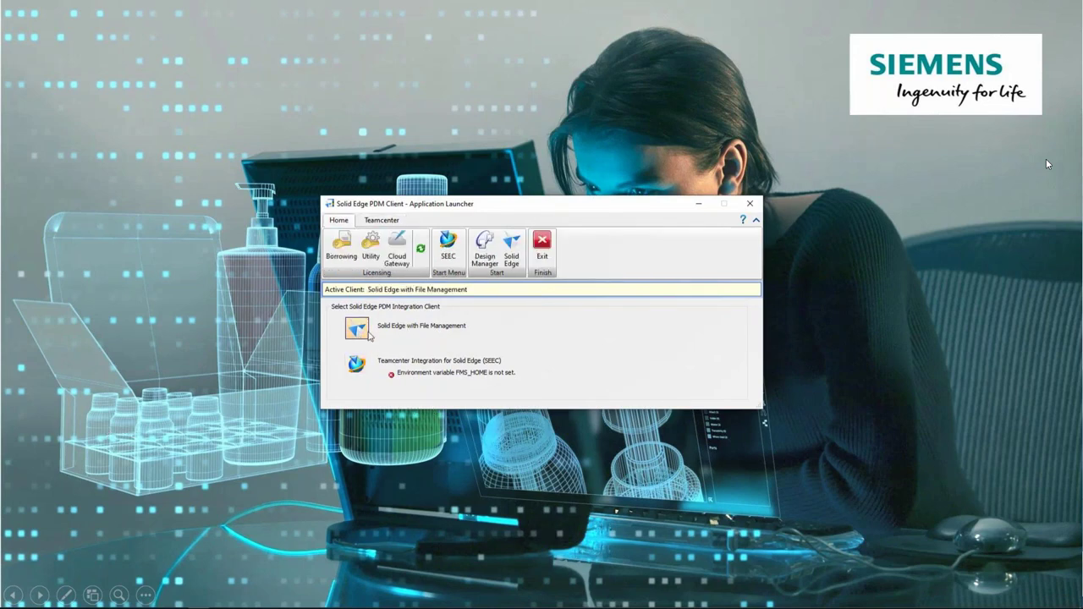
{"action": "left_click", "coordinate": [549, 258]}
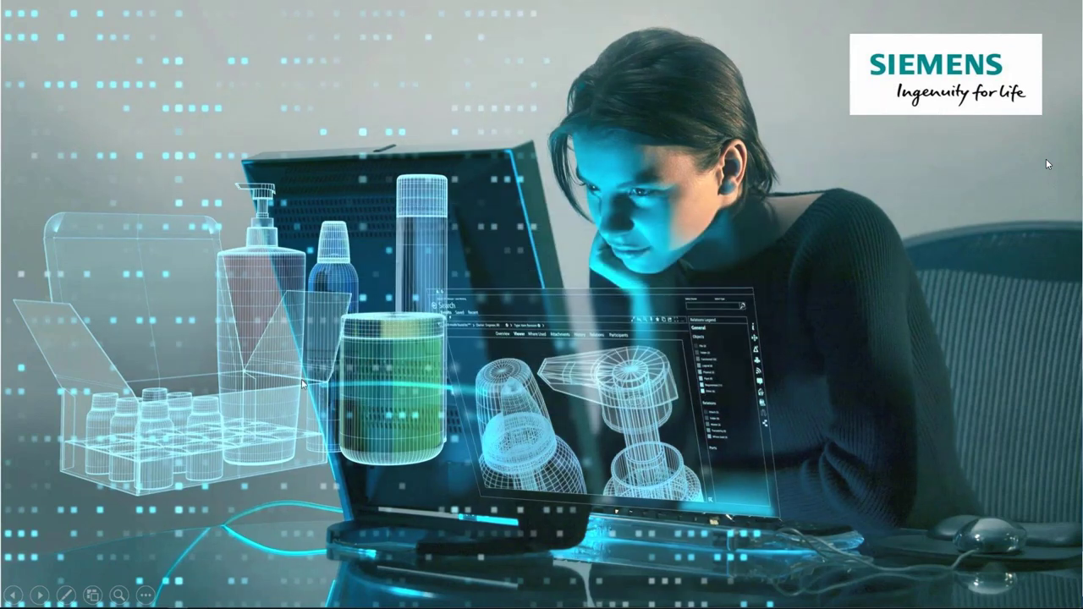
Step: Find Solid Edge 2021 with the Windows search and launch it
{"action": "key", "text": "super"}
{"action": "type", "text": "sol"}
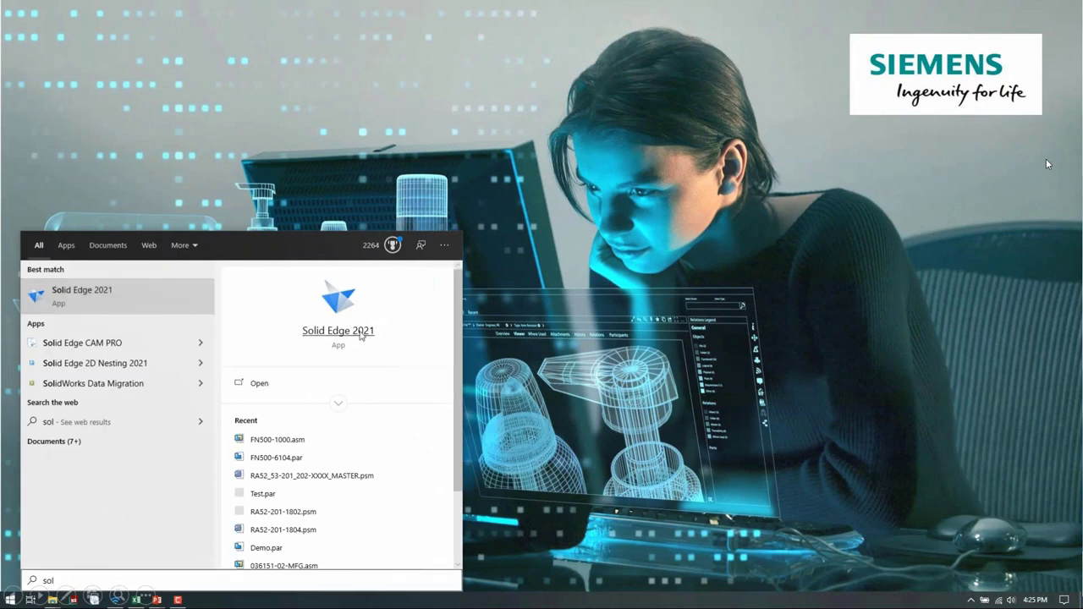
{"action": "left_click", "coordinate": [381, 332]}
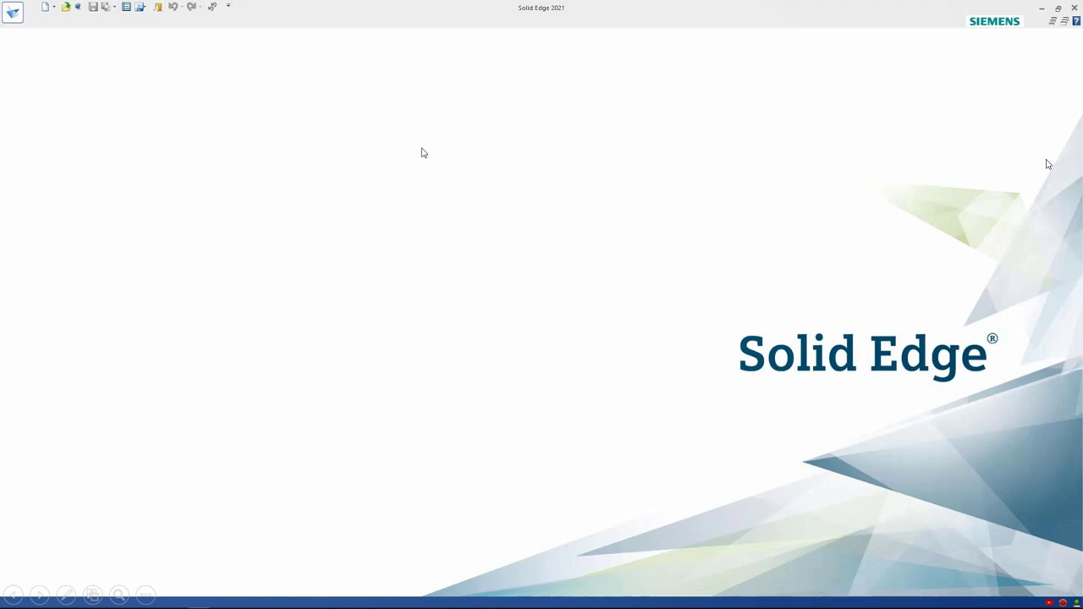
Step: Enable Solid Edge data management in the Manage options and review its custom property, document naming and life cycle settings
{"action": "left_click", "coordinate": [127, 12]}
{"action": "left_click", "coordinate": [354, 188]}
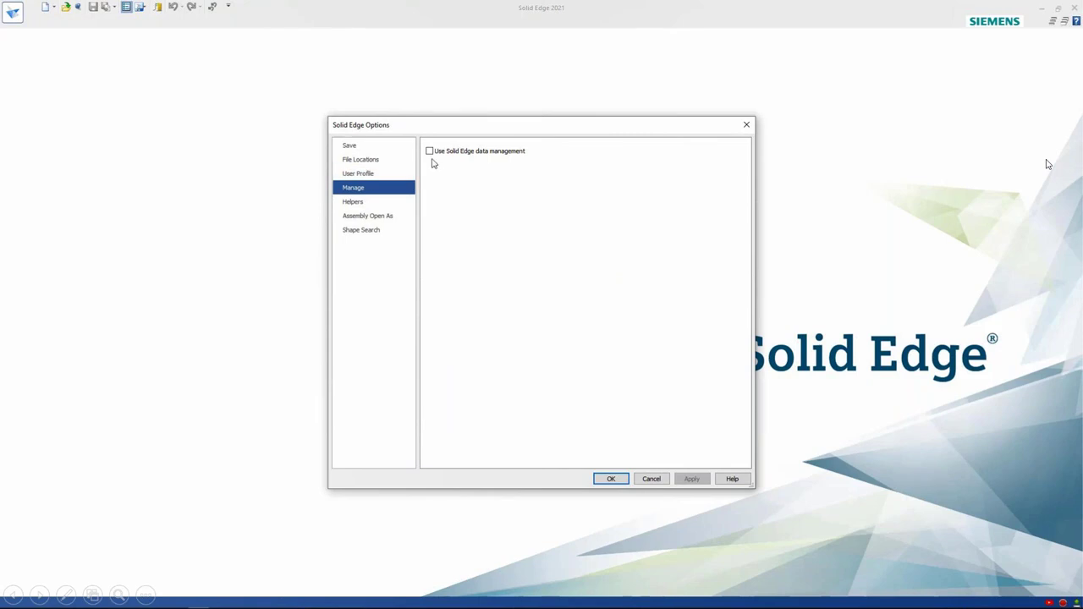
{"action": "left_click", "coordinate": [430, 151]}
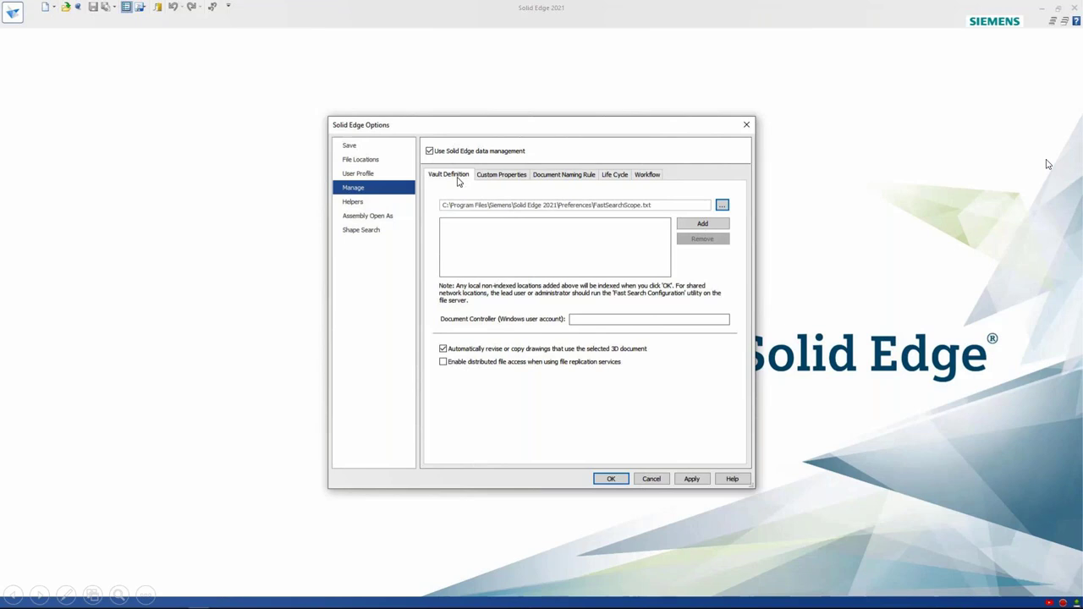
{"action": "left_click", "coordinate": [503, 180]}
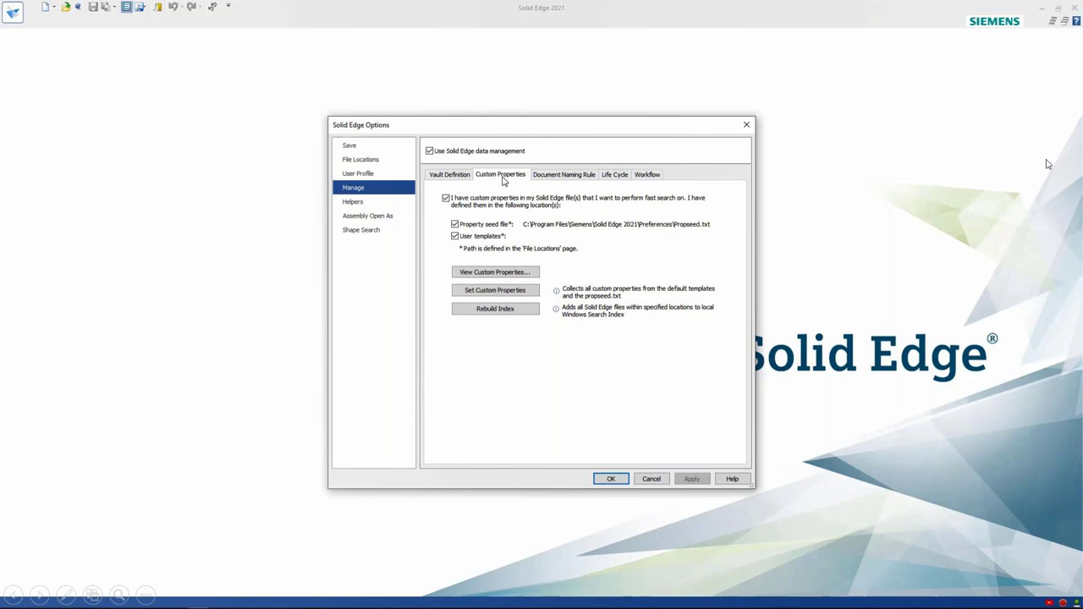
{"action": "left_click", "coordinate": [563, 176]}
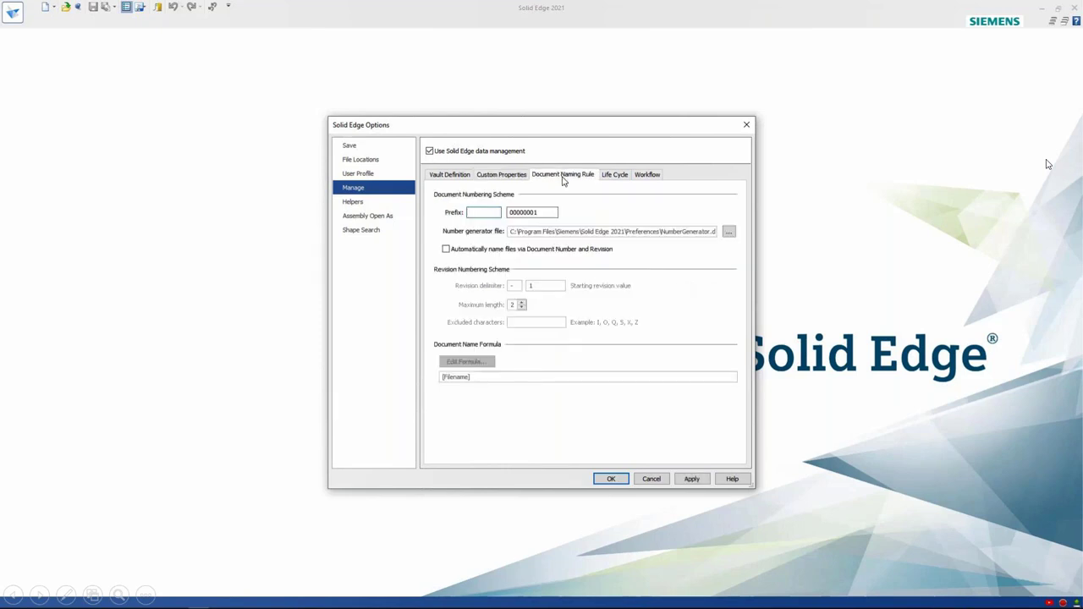
{"action": "left_click", "coordinate": [615, 175]}
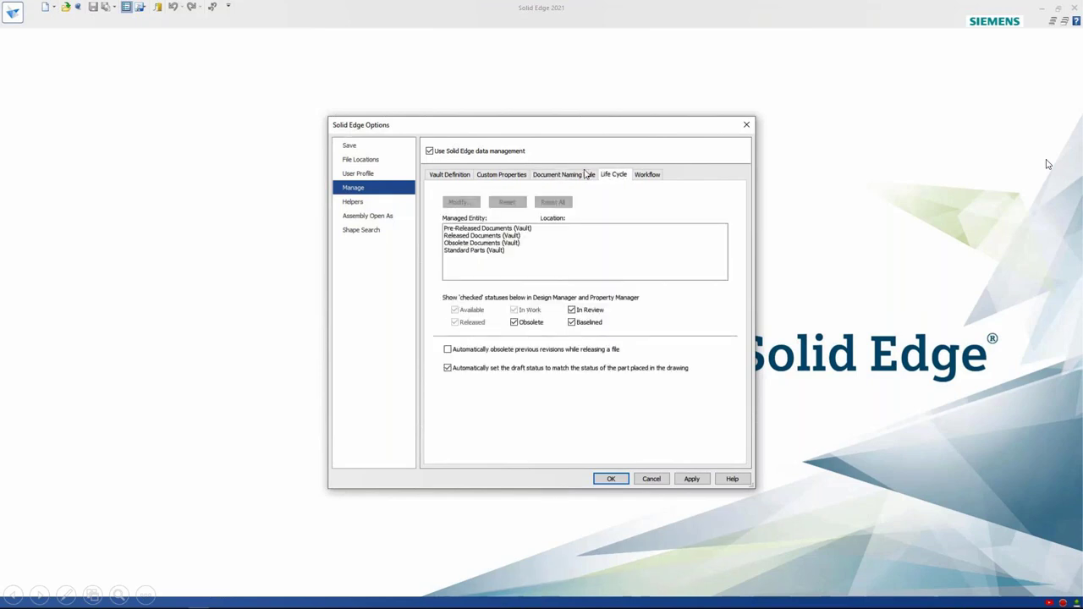
Step: Add the folder C:\_Demos\_MyLocalCopy to the vault definition
{"action": "left_click", "coordinate": [448, 176]}
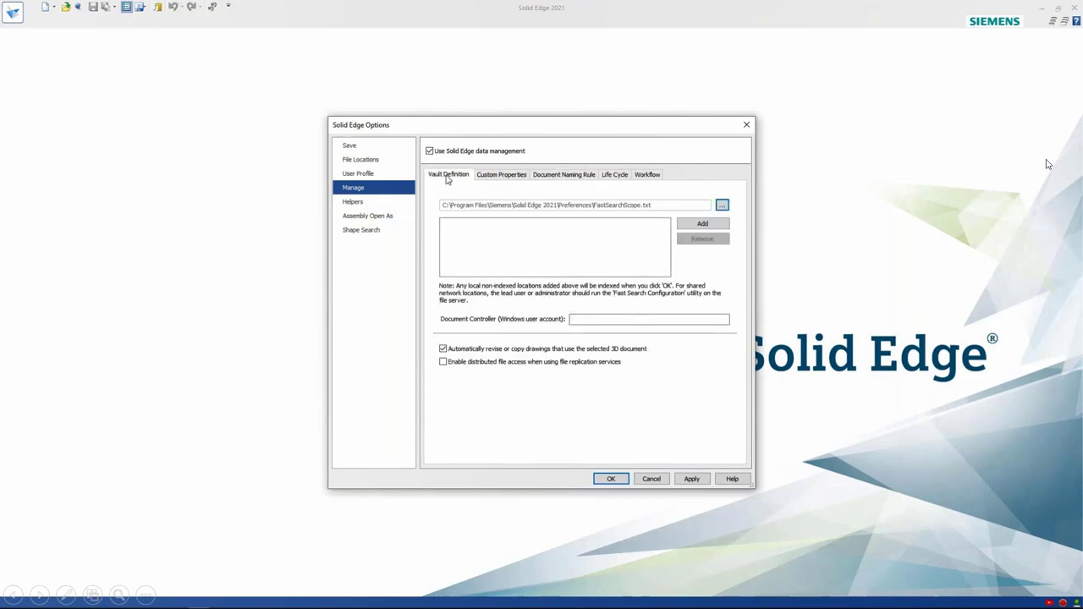
{"action": "left_click", "coordinate": [702, 225]}
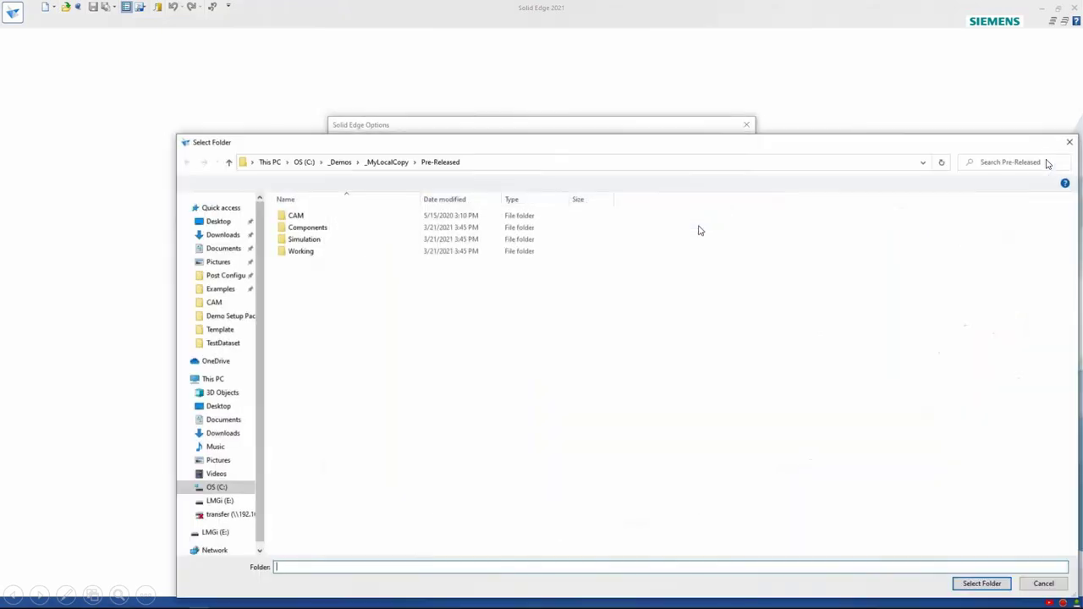
{"action": "left_click", "coordinate": [341, 163]}
{"action": "left_click", "coordinate": [310, 219]}
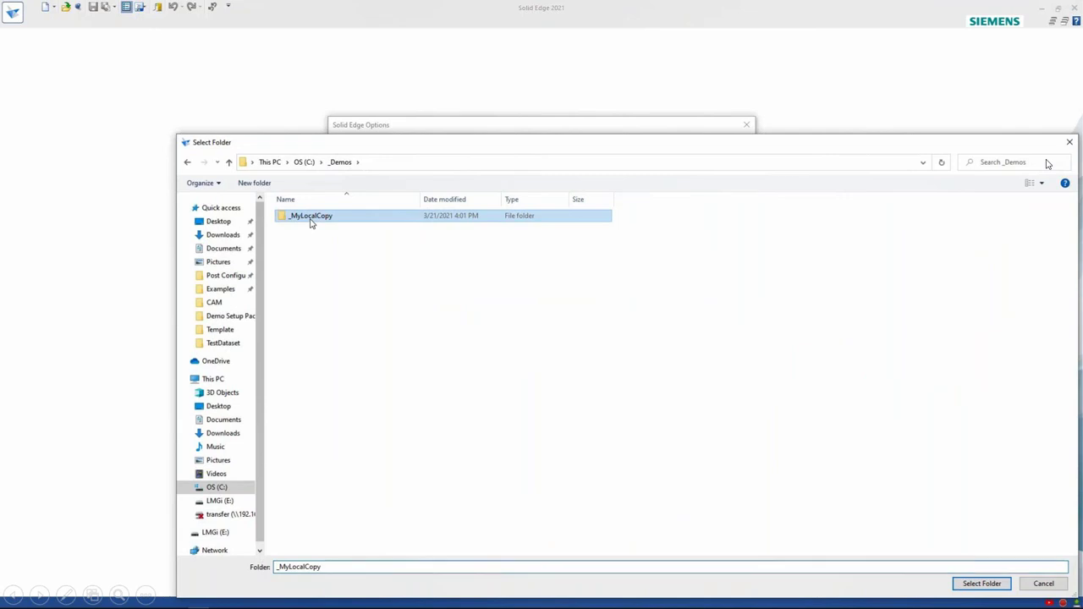
{"action": "left_click", "coordinate": [970, 584]}
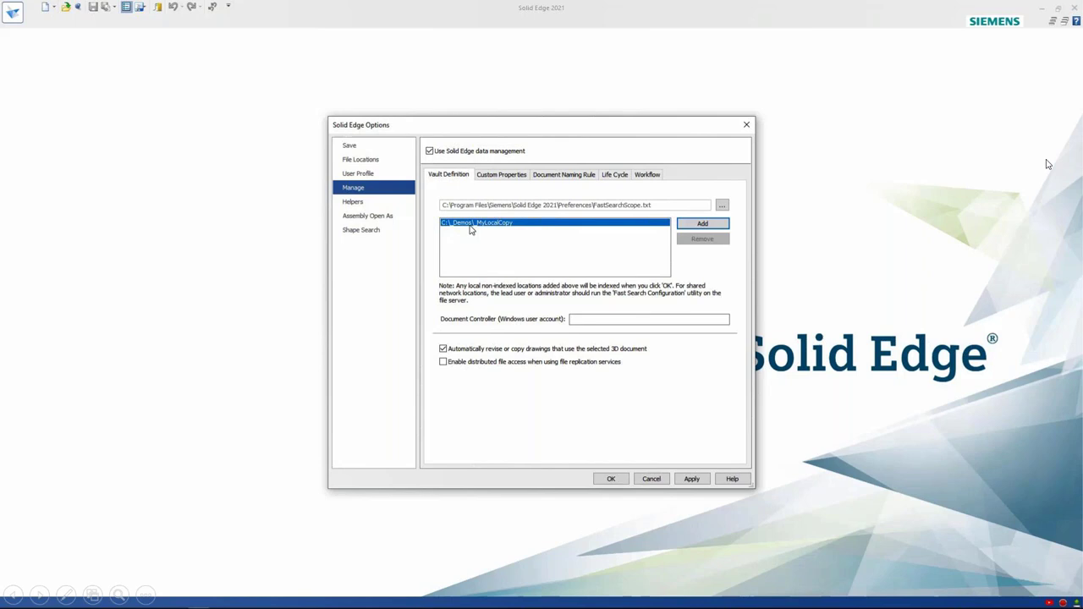
{"action": "left_click", "coordinate": [588, 320]}
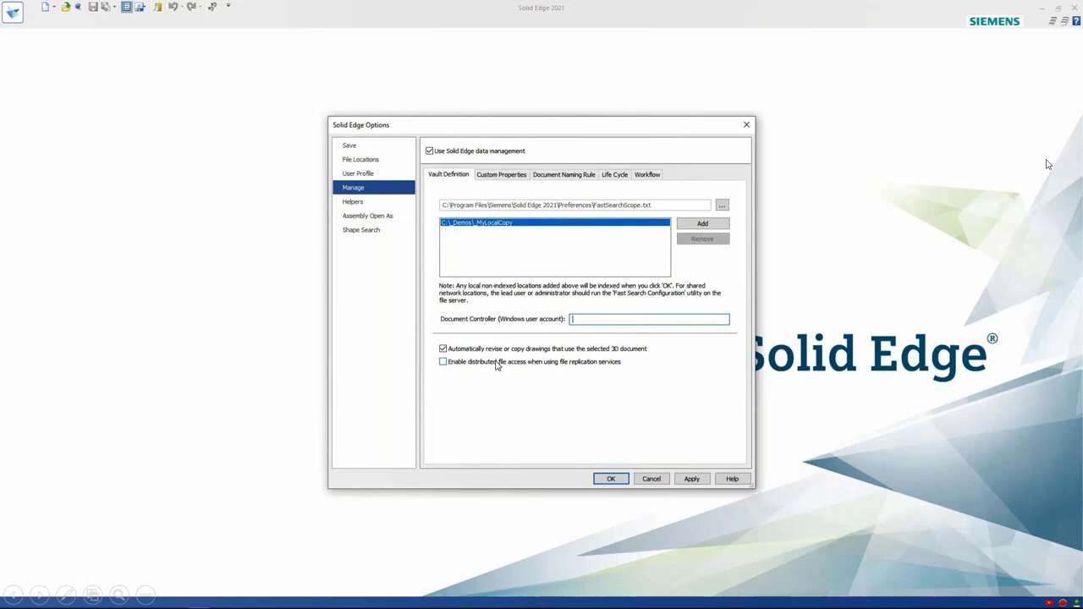
Step: Exclude user templates from the custom property sources and check the list of registered custom properties
{"action": "left_click", "coordinate": [499, 176]}
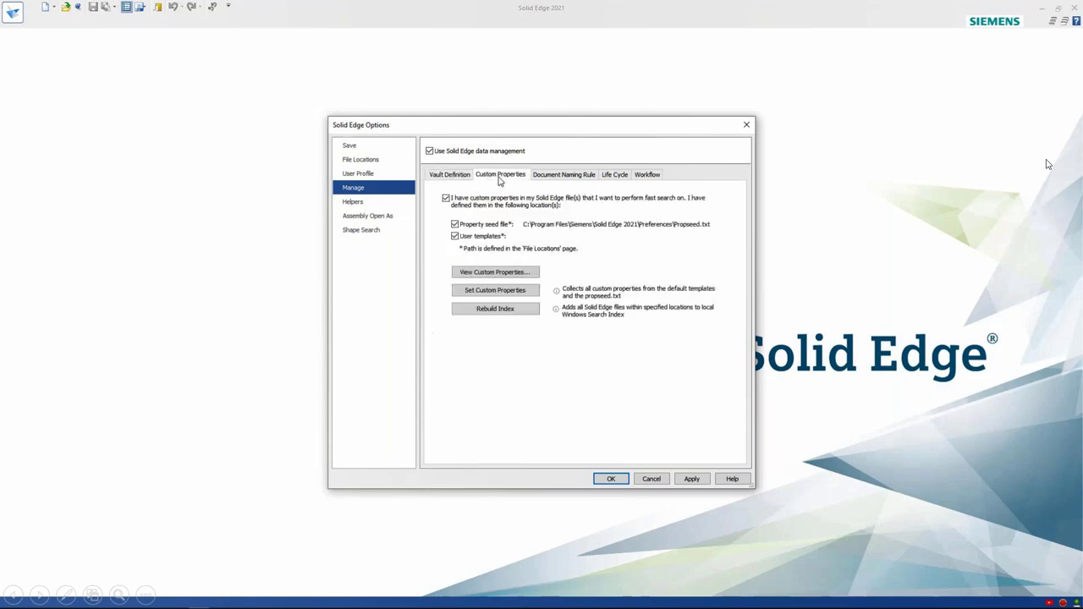
{"action": "left_click", "coordinate": [456, 237]}
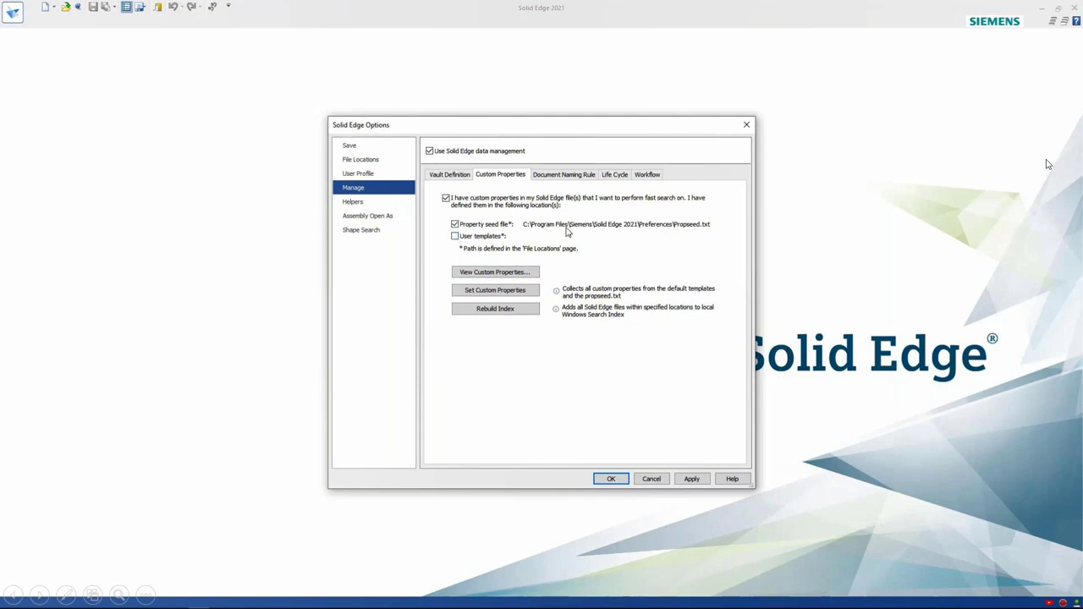
{"action": "left_click", "coordinate": [496, 273]}
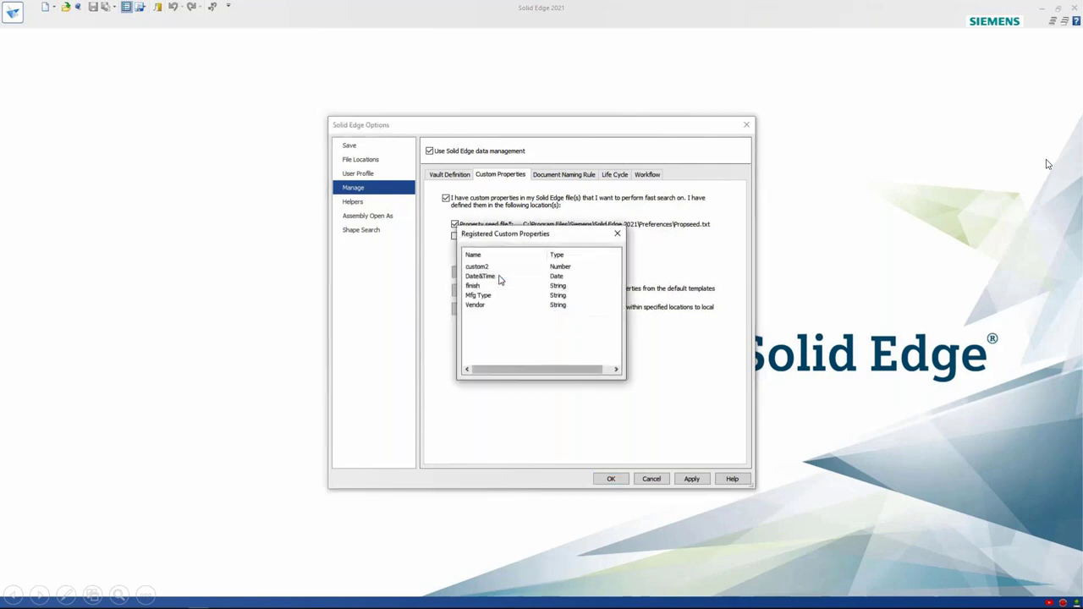
{"action": "left_click", "coordinate": [479, 296]}
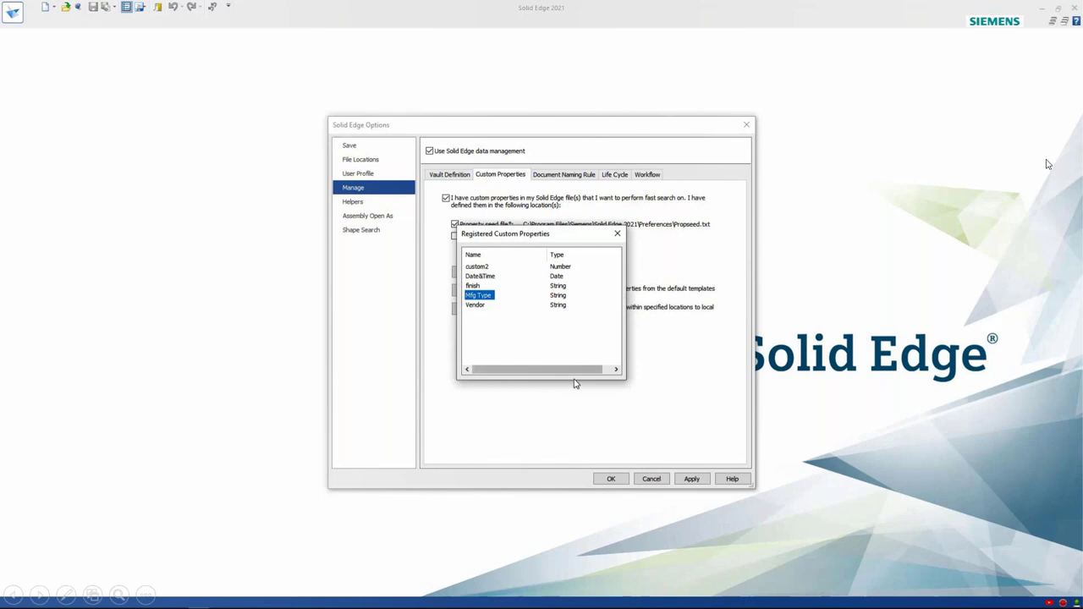
{"action": "left_click", "coordinate": [618, 235]}
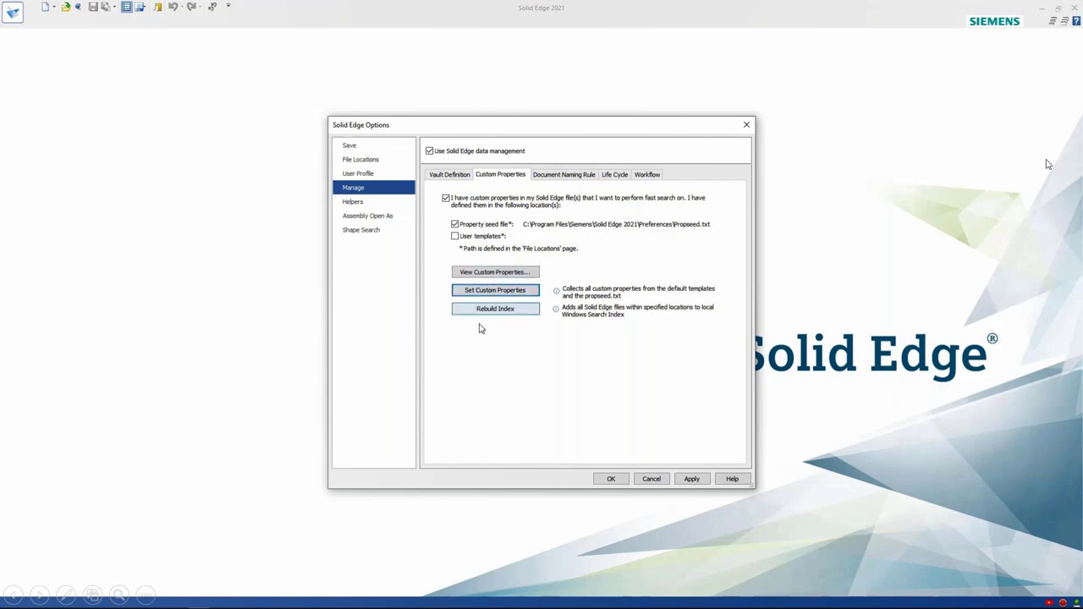
Step: Set the document numbering to prefix FN500- with number 8000, and enable automatic file naming via document number and revision
{"action": "left_click", "coordinate": [570, 175]}
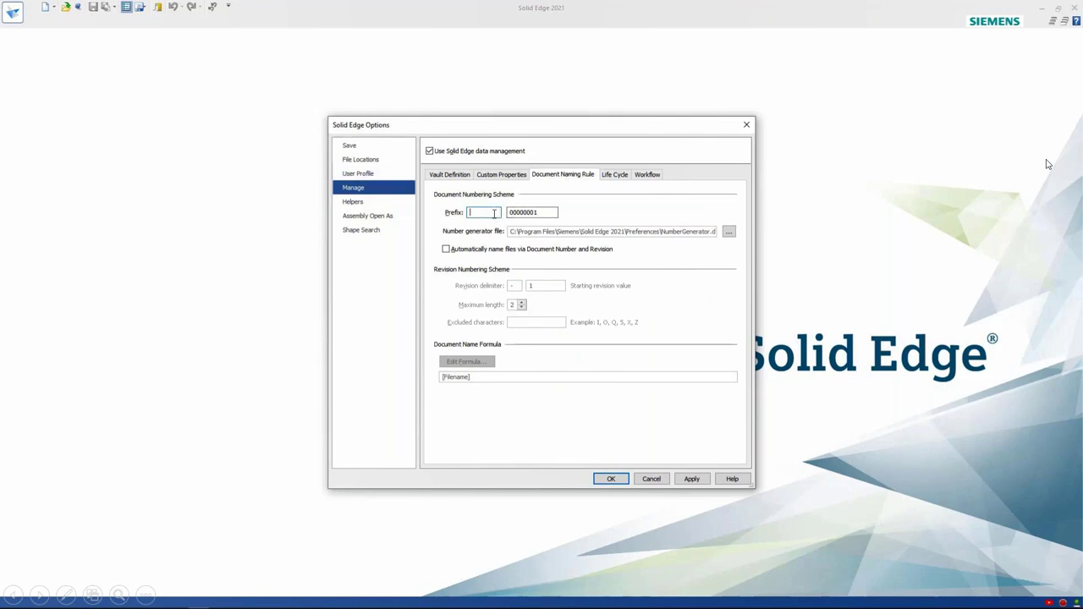
{"action": "type", "text": "FN"}
{"action": "type", "text": "S00"}
{"action": "type", "text": "-"}
{"action": "key", "text": "Tab"}
{"action": "type", "text": "8000"}
{"action": "left_click", "coordinate": [451, 251]}
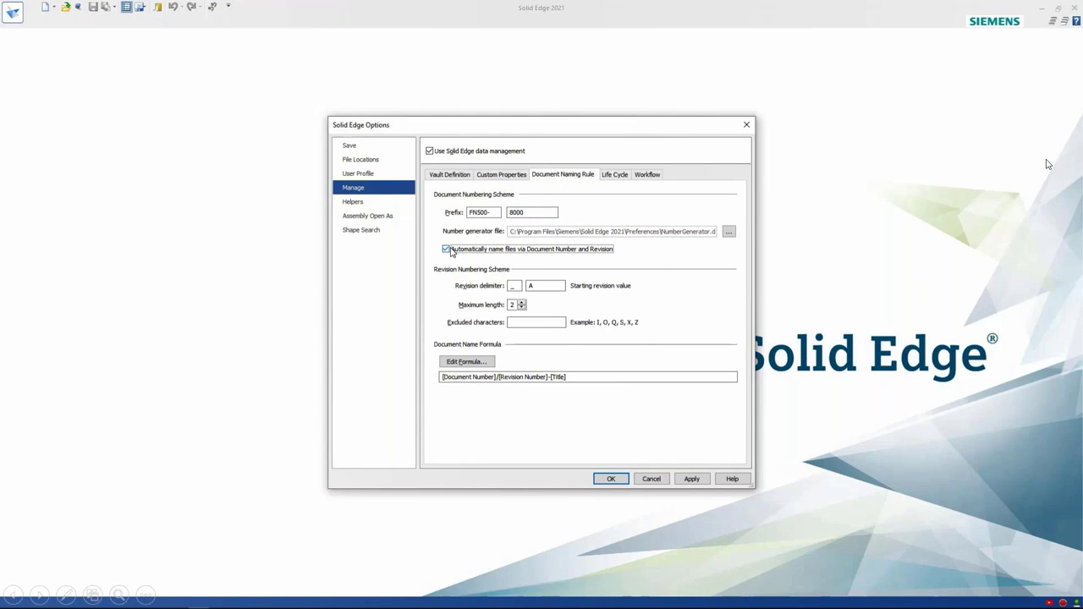
Step: Inspect the revision numbering settings and the document name formula, cancelling the formula editor
{"action": "left_click", "coordinate": [544, 286]}
{"action": "left_click", "coordinate": [536, 323]}
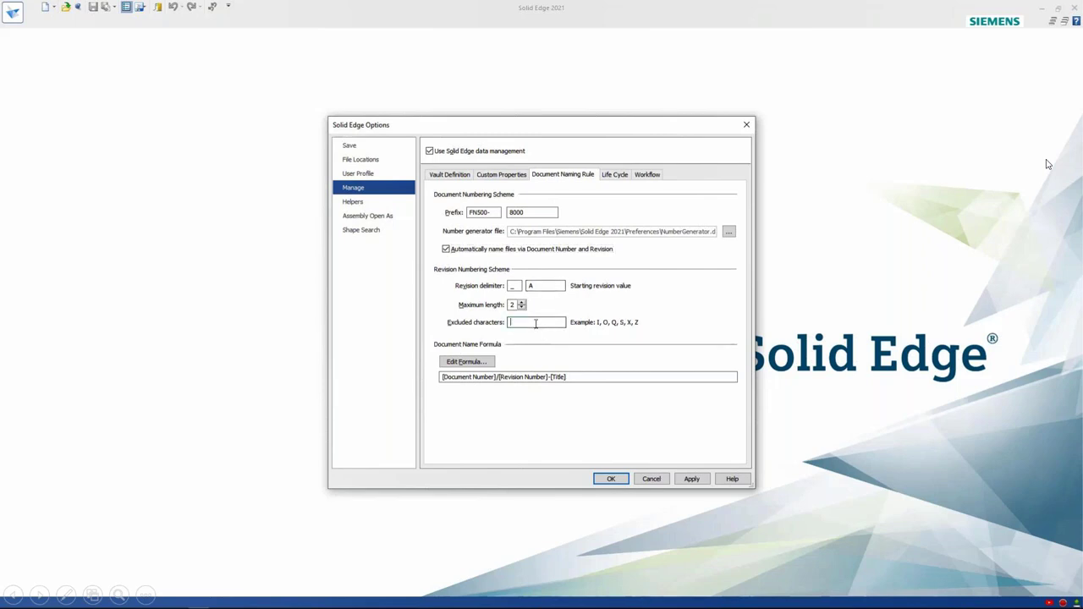
{"action": "left_click", "coordinate": [466, 362]}
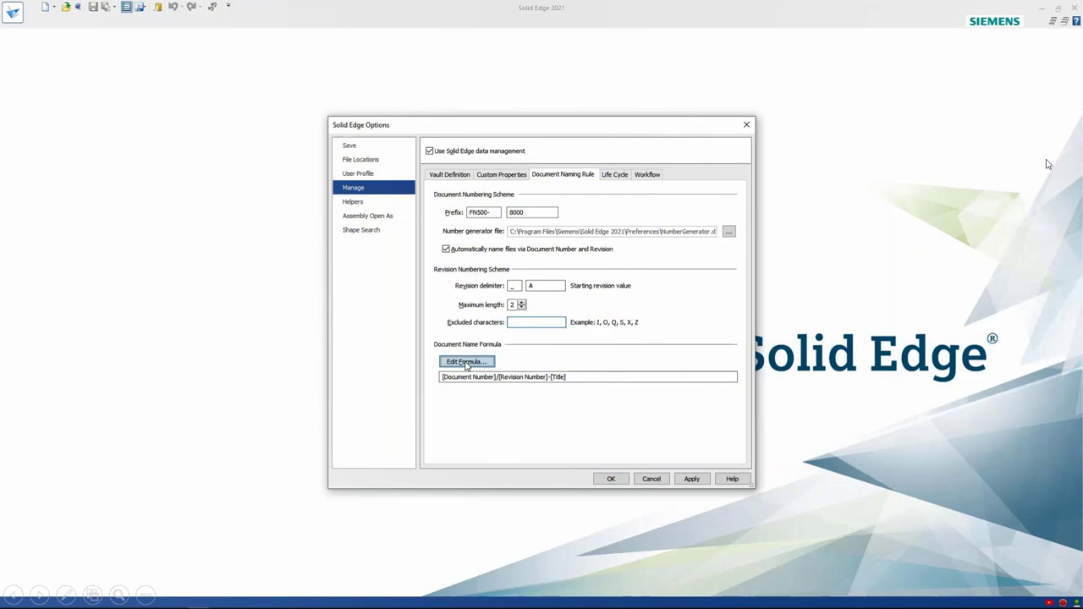
{"action": "left_click", "coordinate": [516, 287]}
{"action": "left_click", "coordinate": [515, 288]}
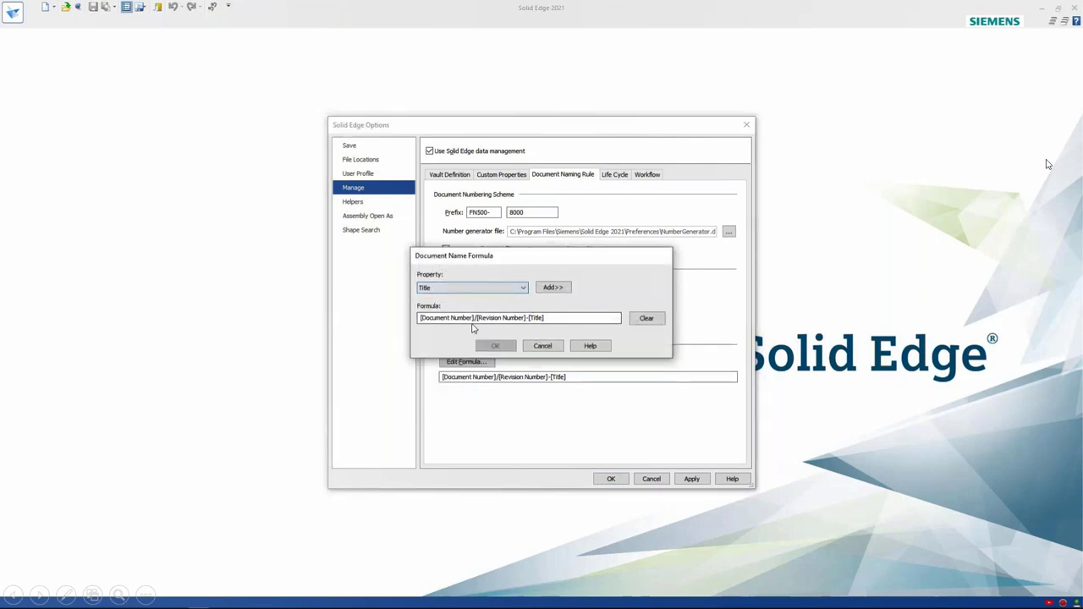
{"action": "left_click", "coordinate": [545, 347]}
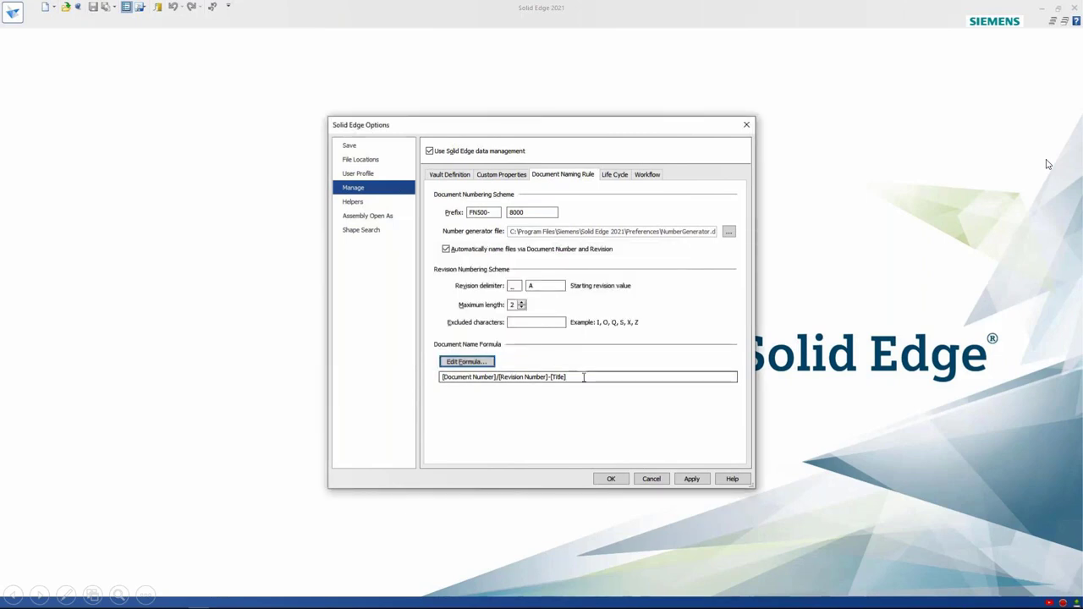
Step: Set the life cycle location of pre-released documents to C:\_Demos\_MyLocalCopy\Pre-Released
{"action": "left_click", "coordinate": [611, 175]}
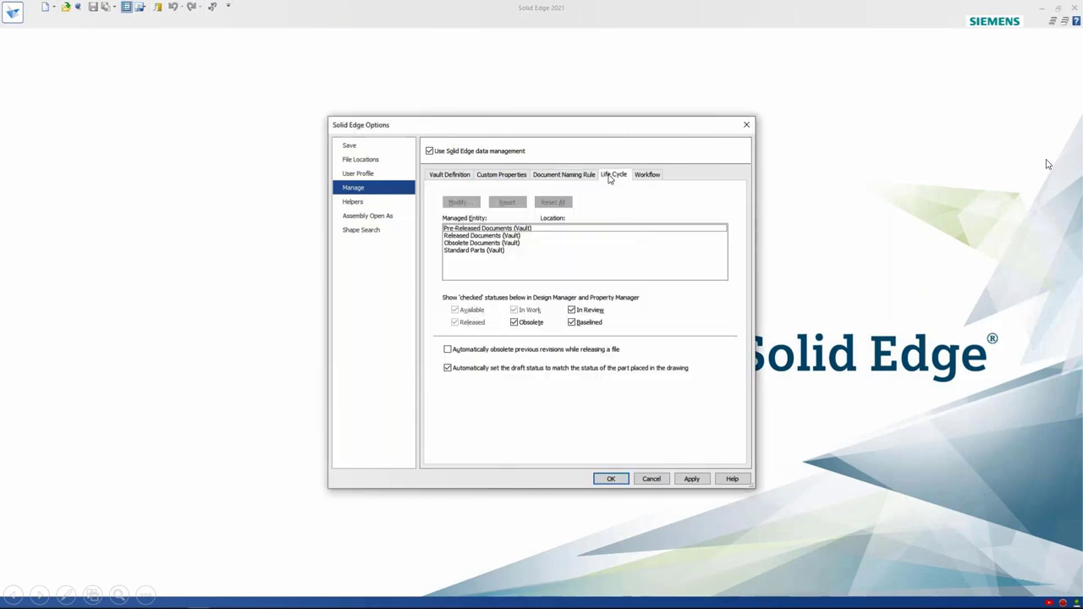
{"action": "left_click", "coordinate": [495, 230]}
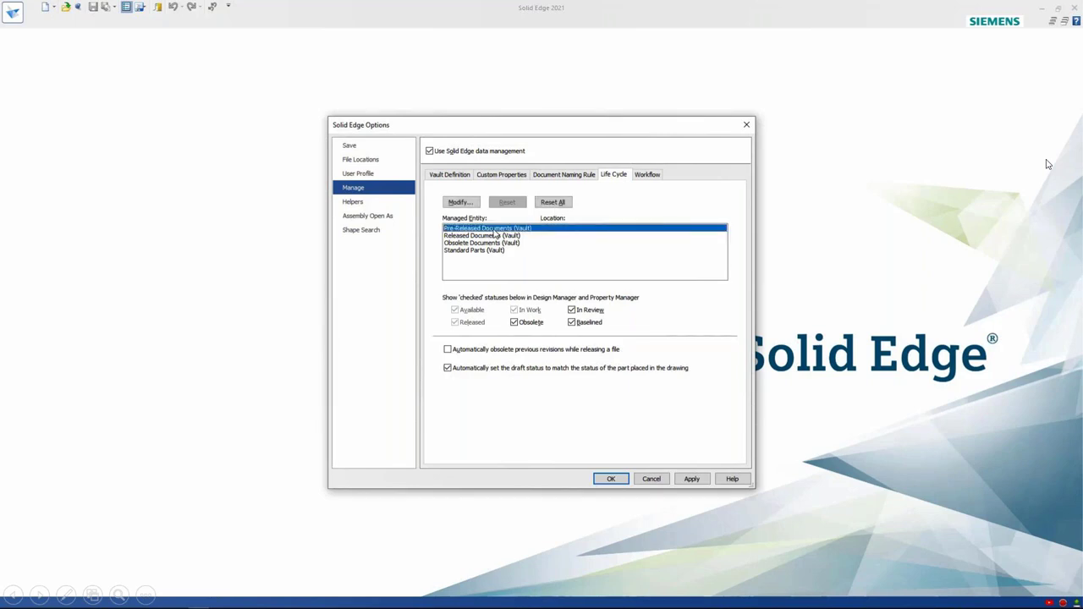
{"action": "left_click", "coordinate": [459, 206]}
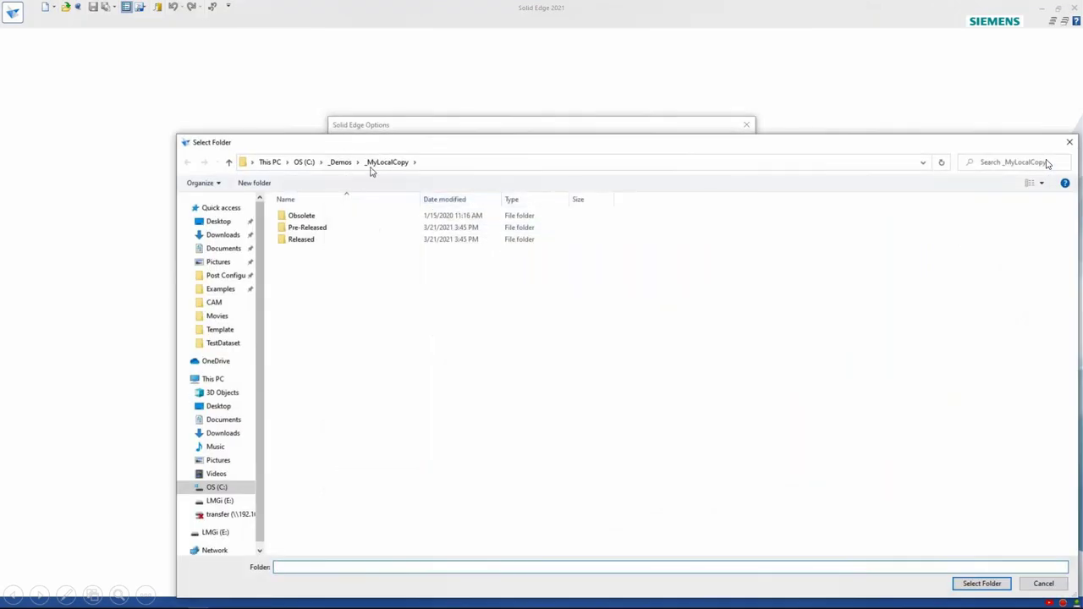
{"action": "left_click", "coordinate": [298, 229]}
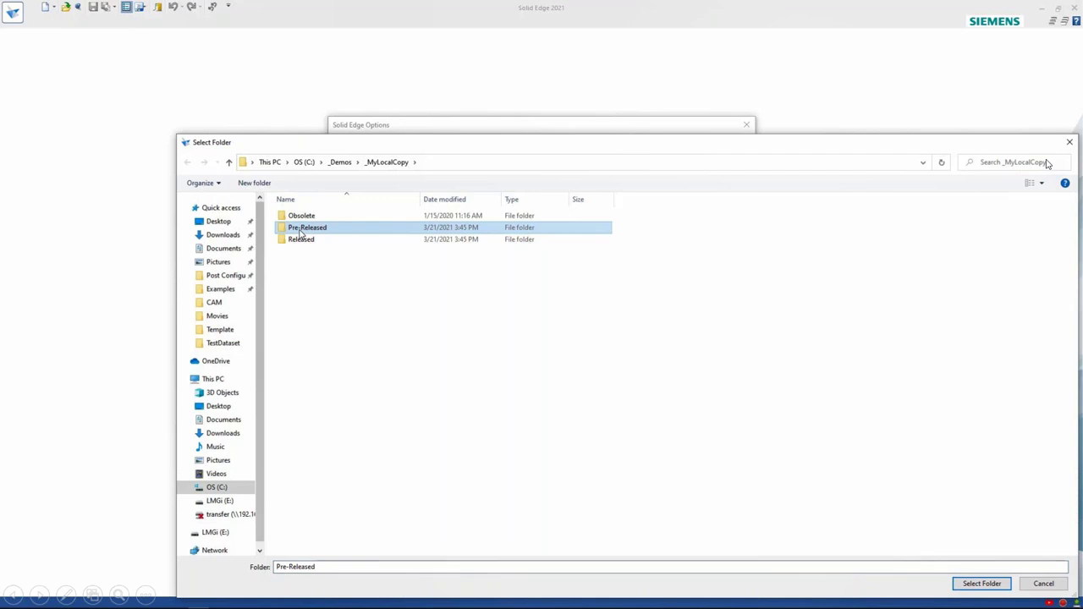
{"action": "left_click", "coordinate": [973, 588]}
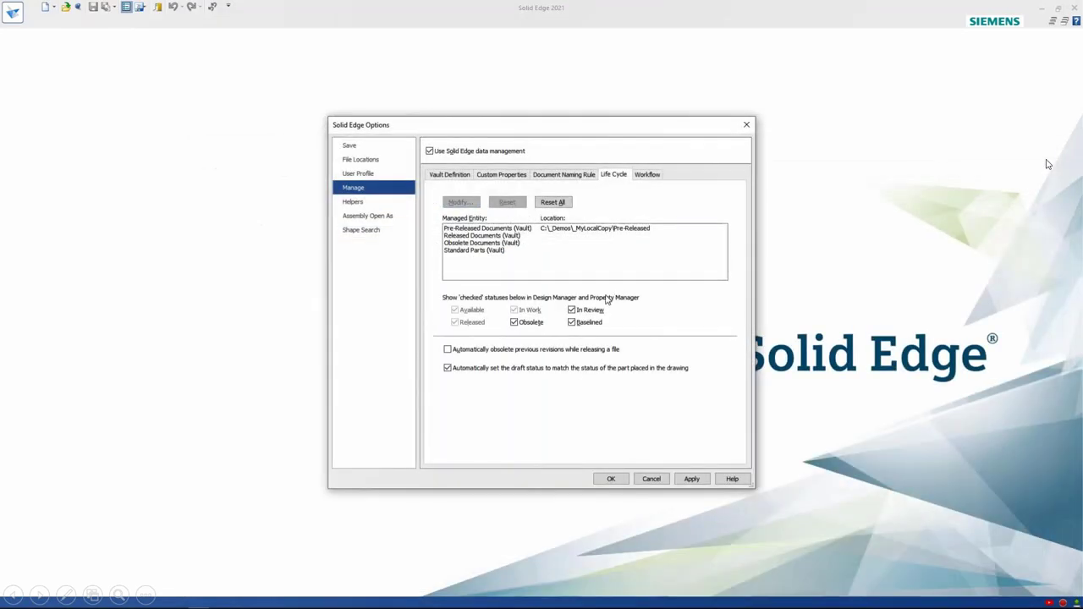
Step: Set the life cycle location of released documents to C:\_Demos\_MyLocalCopy\Released
{"action": "left_click", "coordinate": [483, 236]}
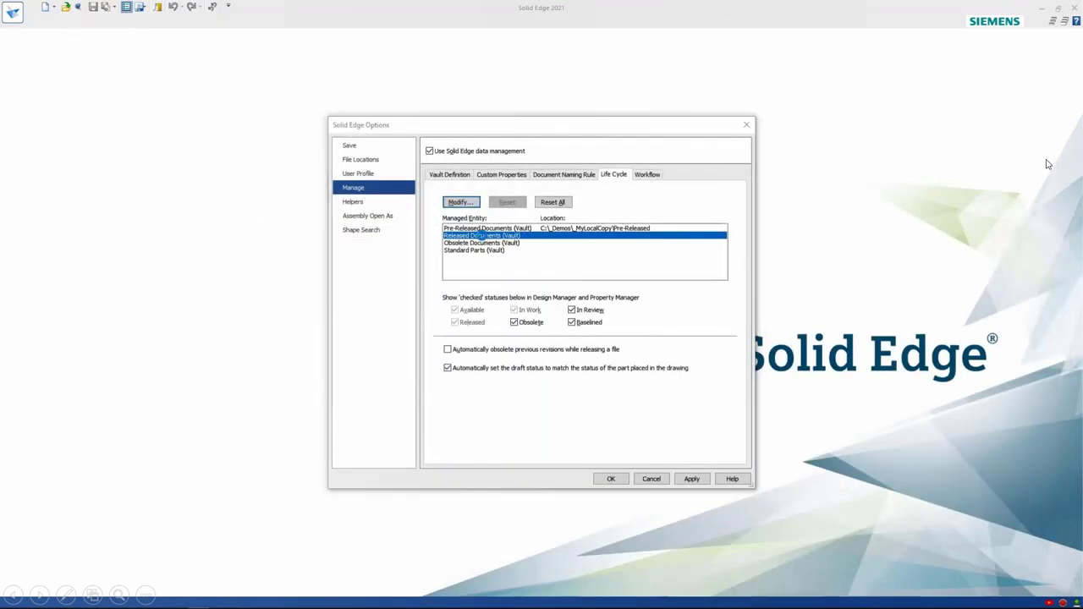
{"action": "double_click", "coordinate": [483, 237]}
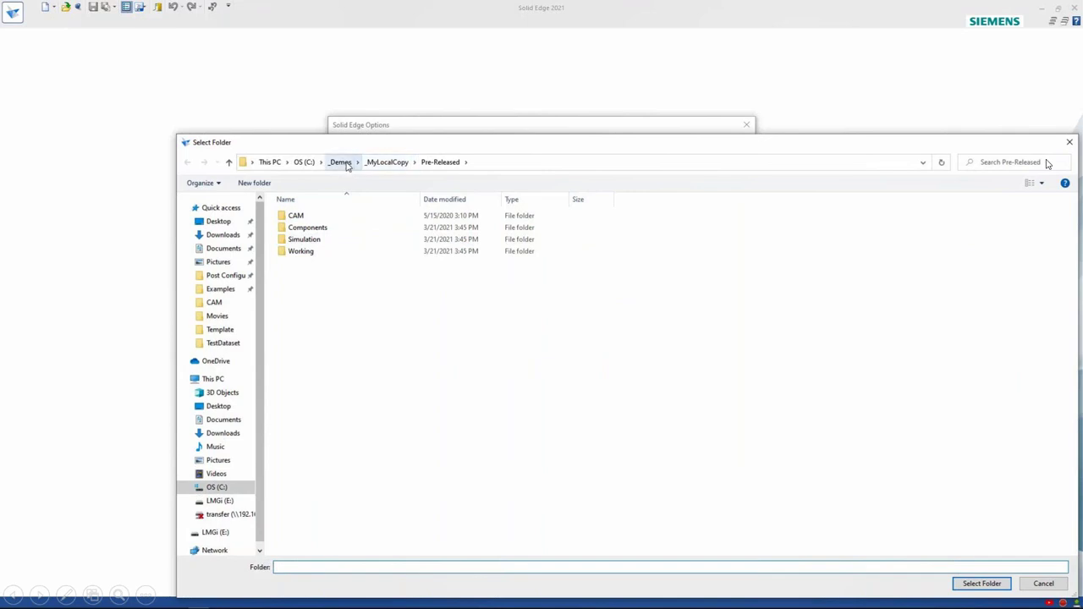
{"action": "left_click", "coordinate": [385, 161]}
{"action": "left_click", "coordinate": [303, 240]}
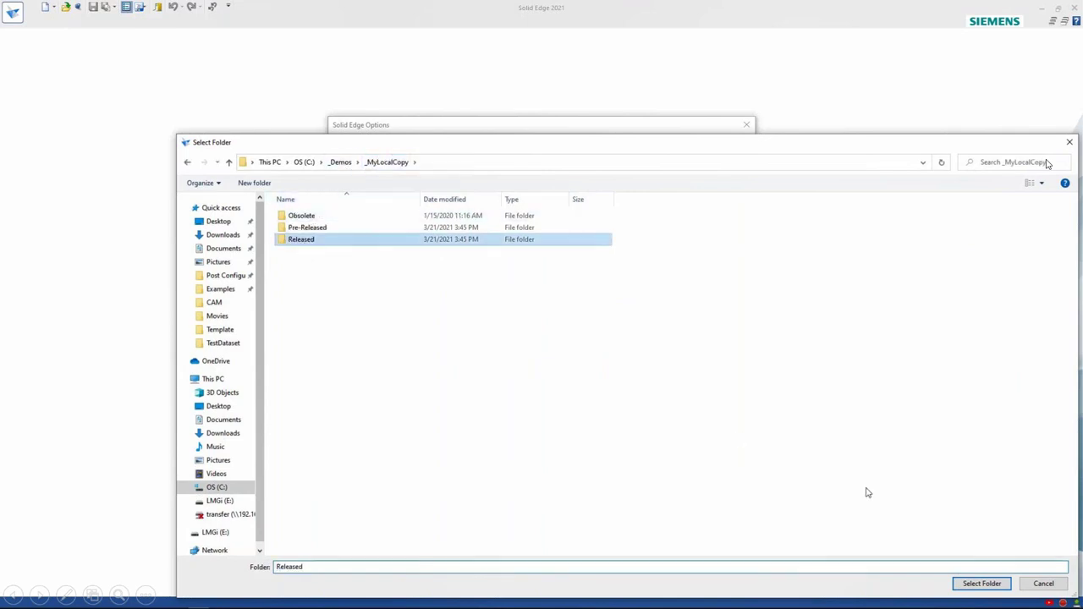
{"action": "left_click", "coordinate": [978, 584]}
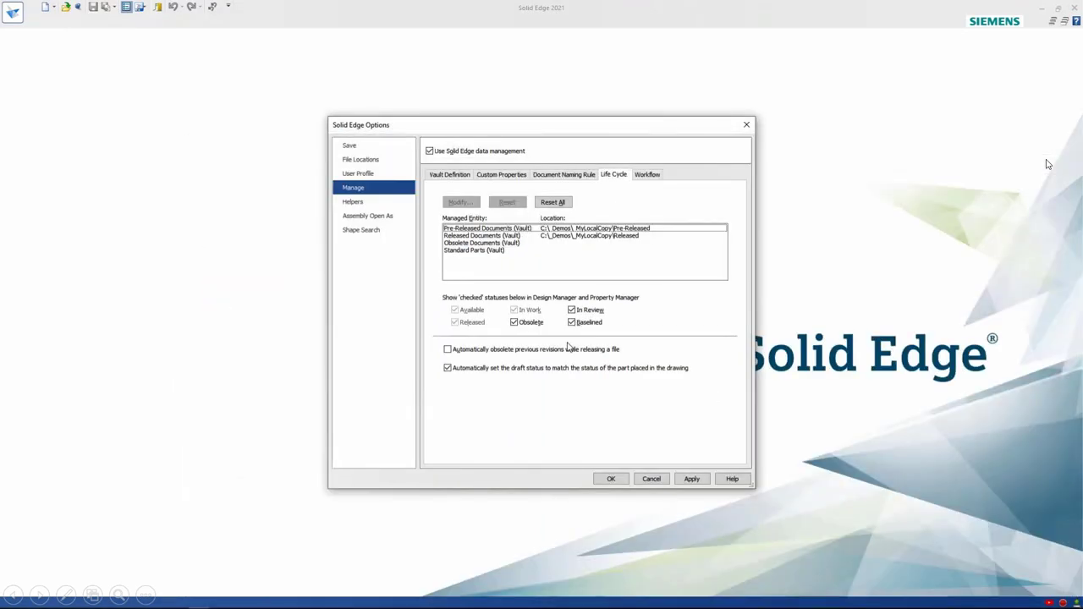
Step: Set the life cycle location of obsolete documents to C:\_Demos\_MyLocalCopy\Obsolete
{"action": "left_click", "coordinate": [471, 245]}
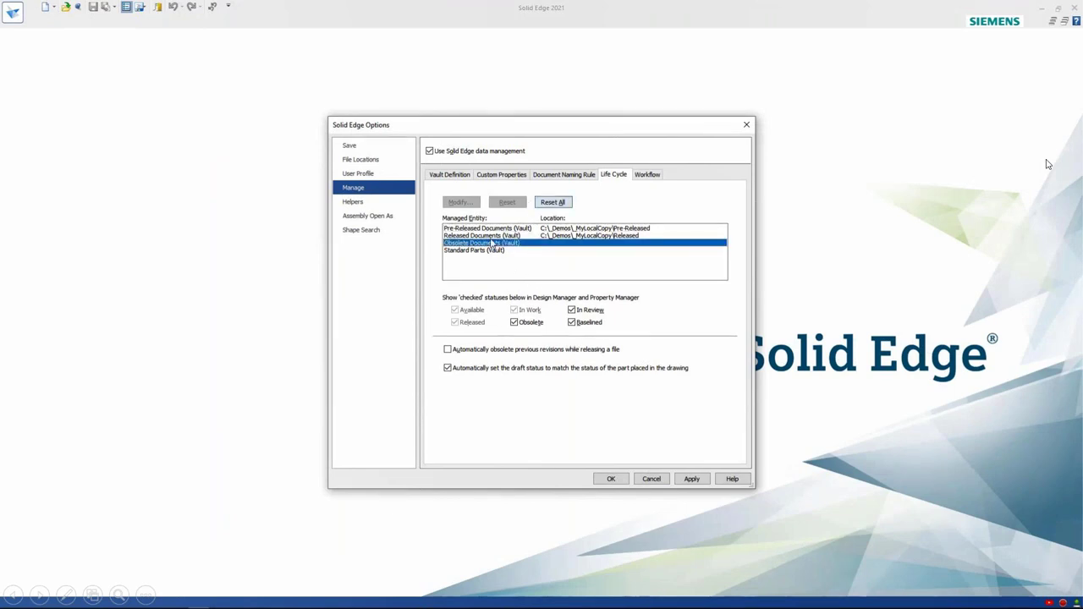
{"action": "double_click", "coordinate": [471, 244]}
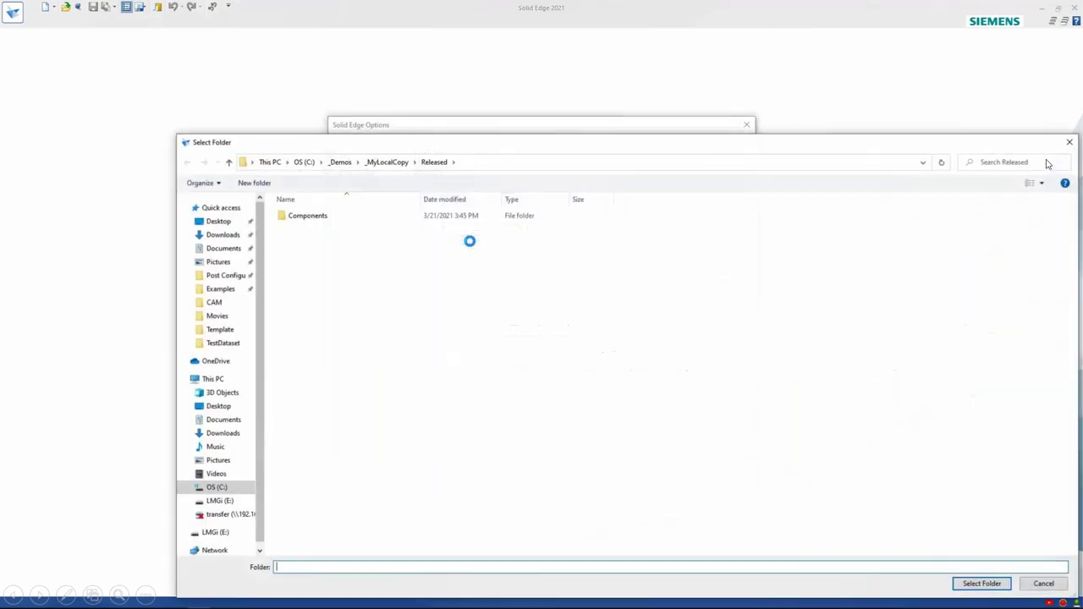
{"action": "left_click", "coordinate": [342, 162]}
{"action": "double_click", "coordinate": [293, 215]}
{"action": "left_click", "coordinate": [302, 216]}
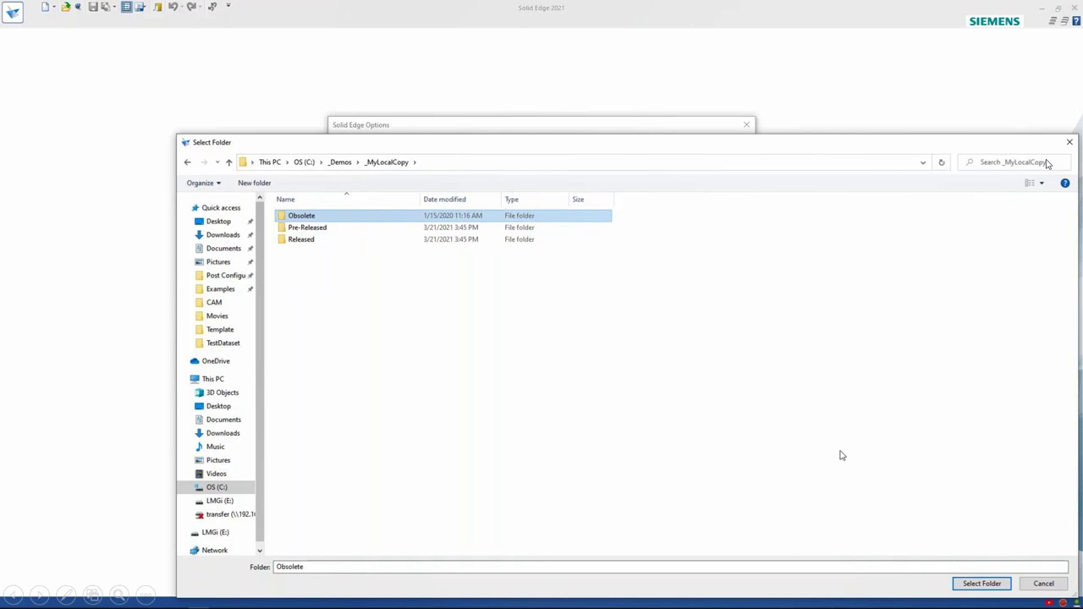
{"action": "left_click", "coordinate": [982, 584]}
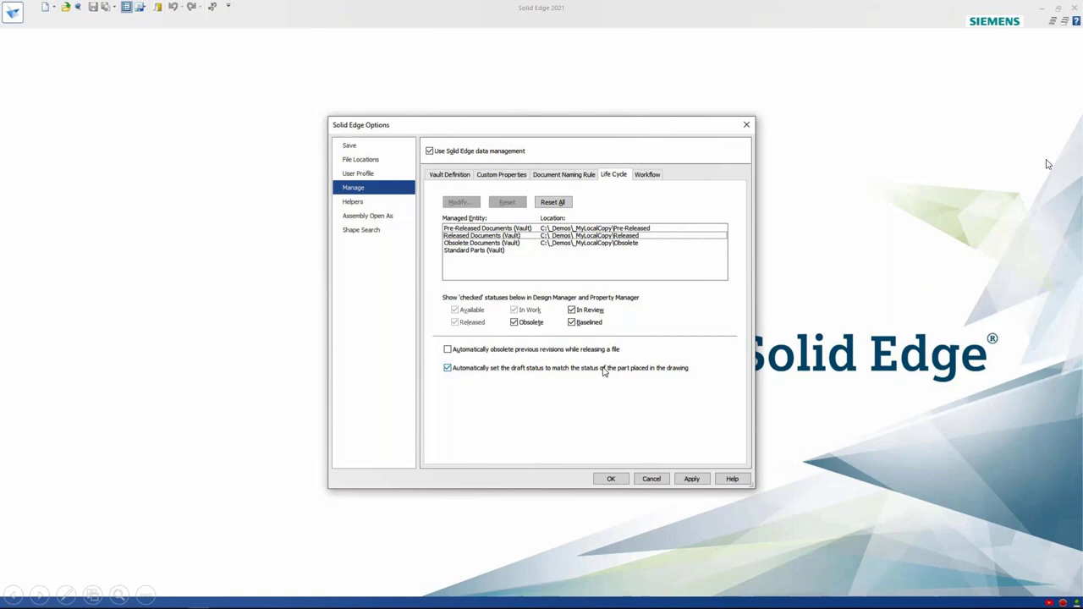
Step: Review the workflow and vault definition settings, rebuild the search index, and accept the data management options
{"action": "left_click", "coordinate": [657, 175]}
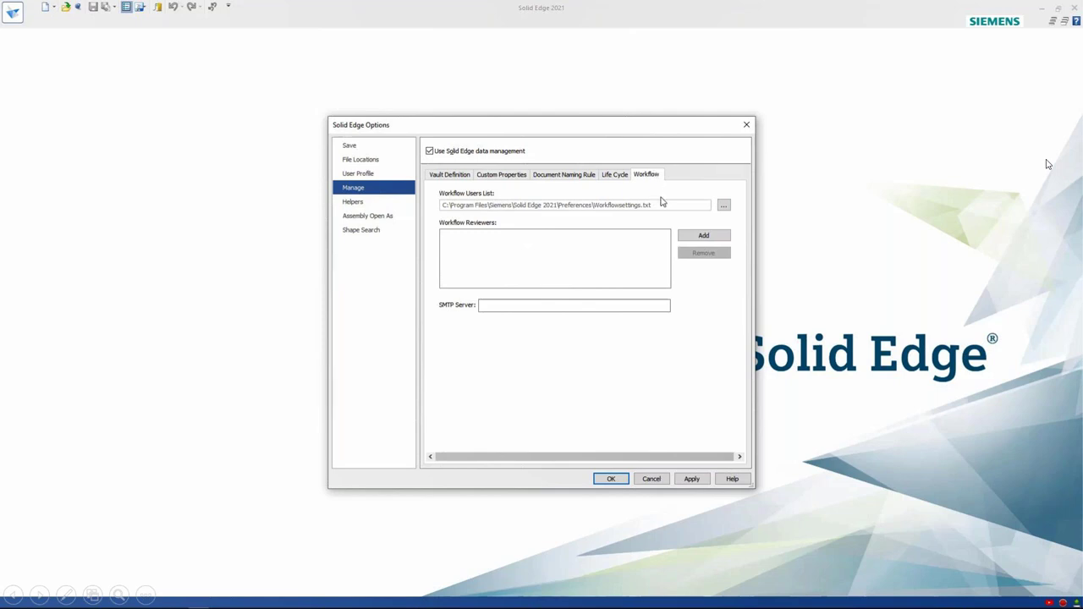
{"action": "left_click", "coordinate": [463, 178]}
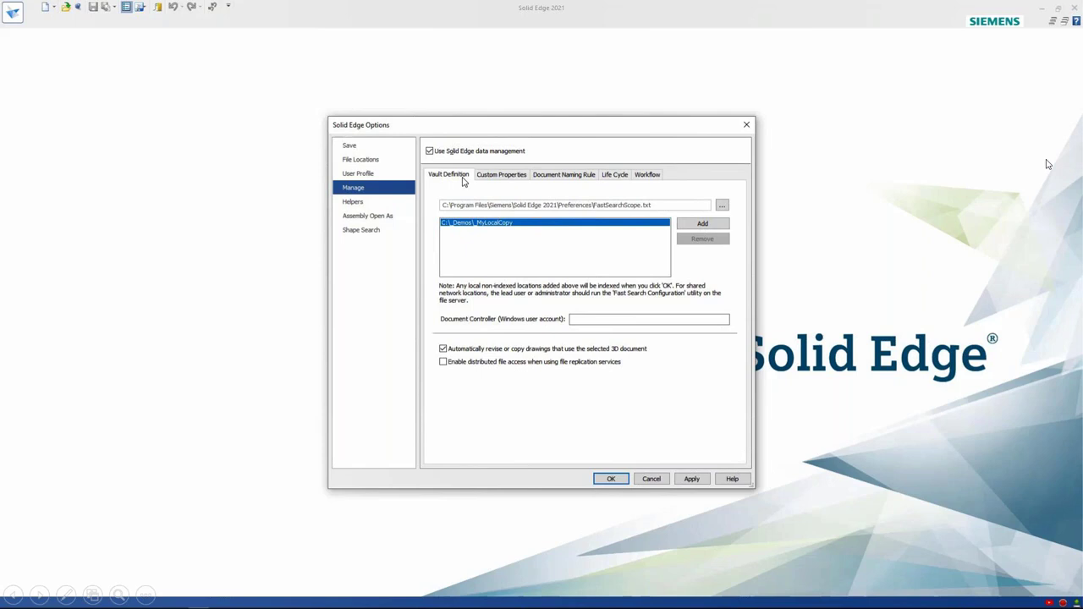
{"action": "left_click", "coordinate": [498, 176]}
{"action": "left_click", "coordinate": [497, 309]}
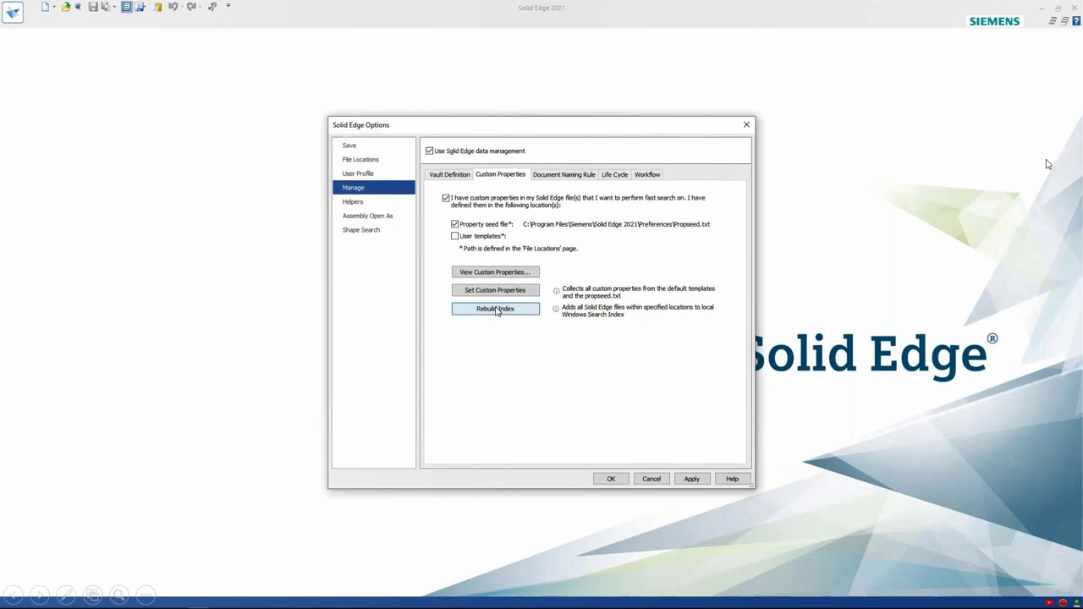
{"action": "left_click", "coordinate": [611, 479]}
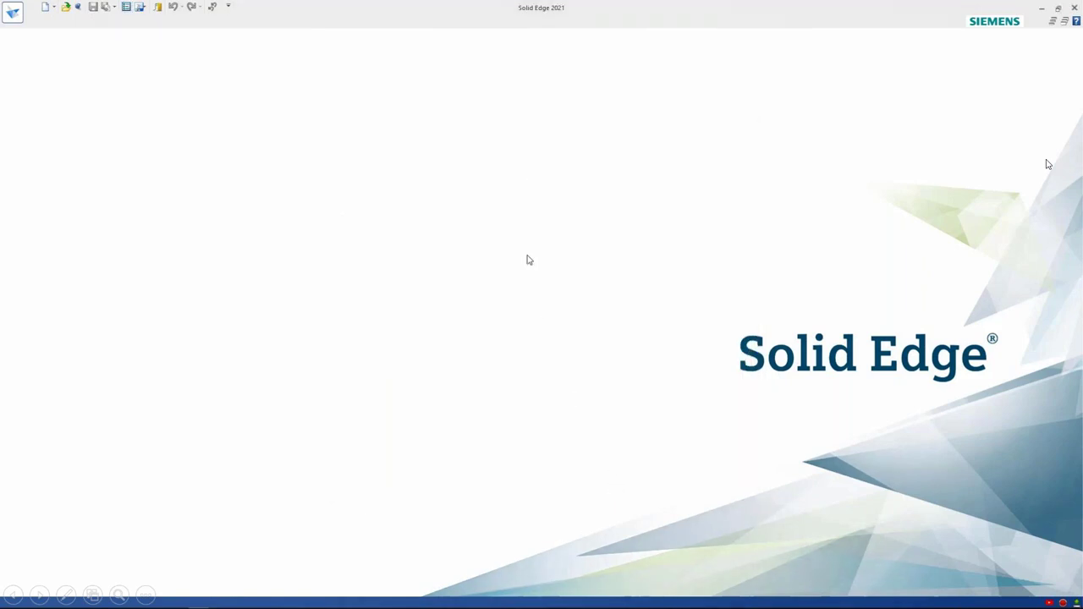
Step: Check in the Windows Indexing Options that the _MyLocalCopy folder is included in the indexed locations
{"action": "key", "text": "super"}
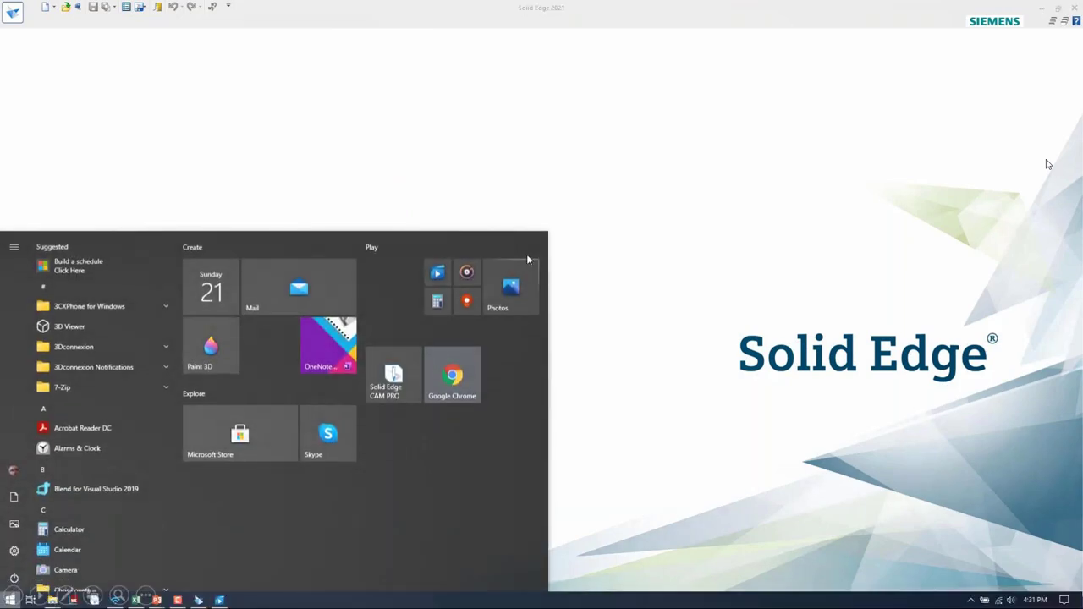
{"action": "type", "text": "inde"}
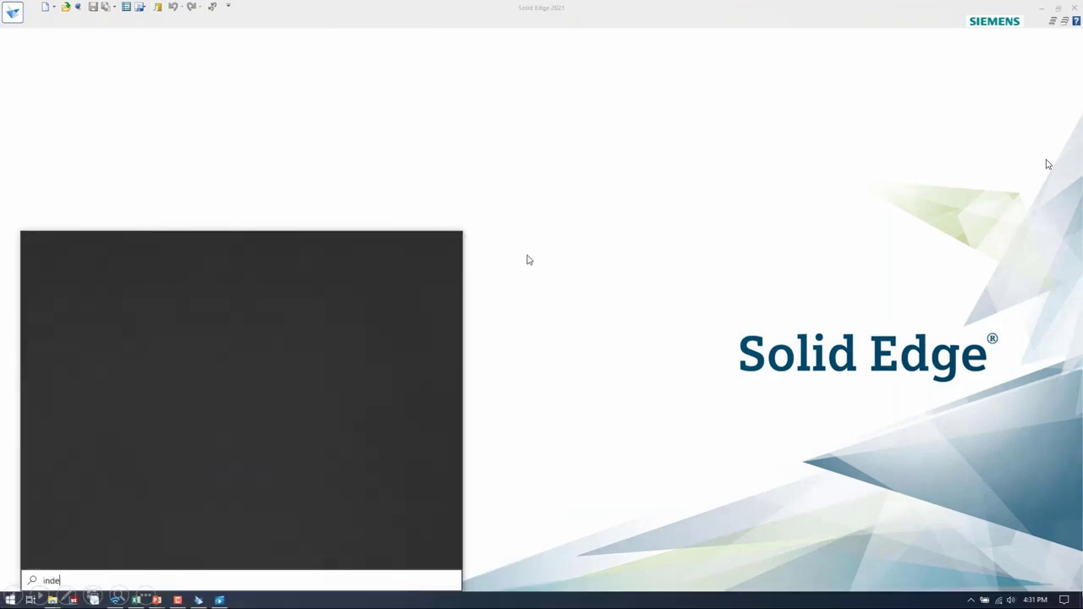
{"action": "key", "text": "Return"}
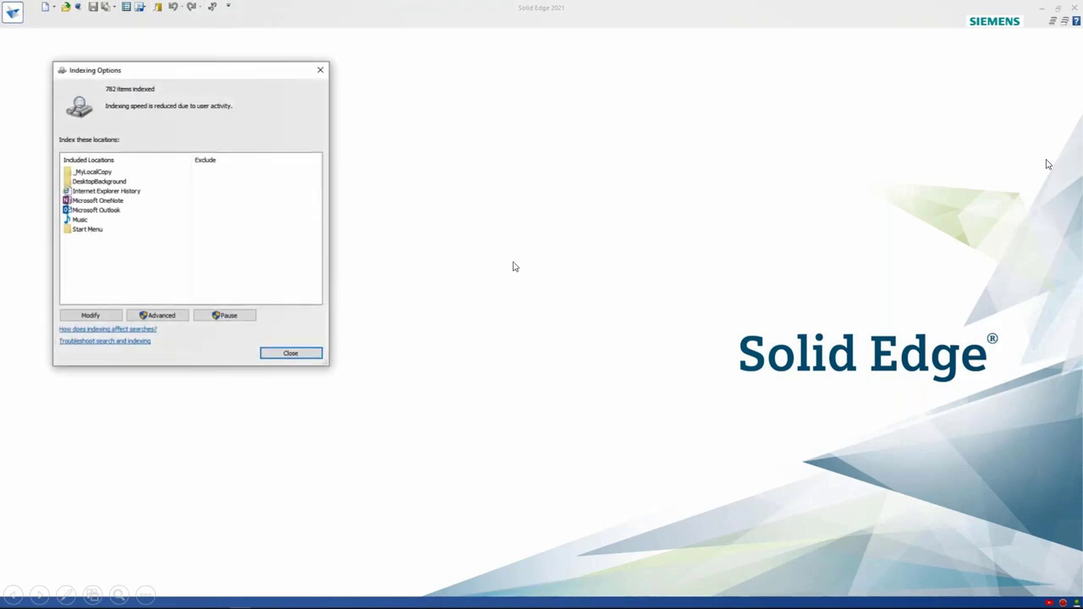
{"action": "left_click_drag", "start_coordinate": [175, 76], "coordinate": [351, 79]}
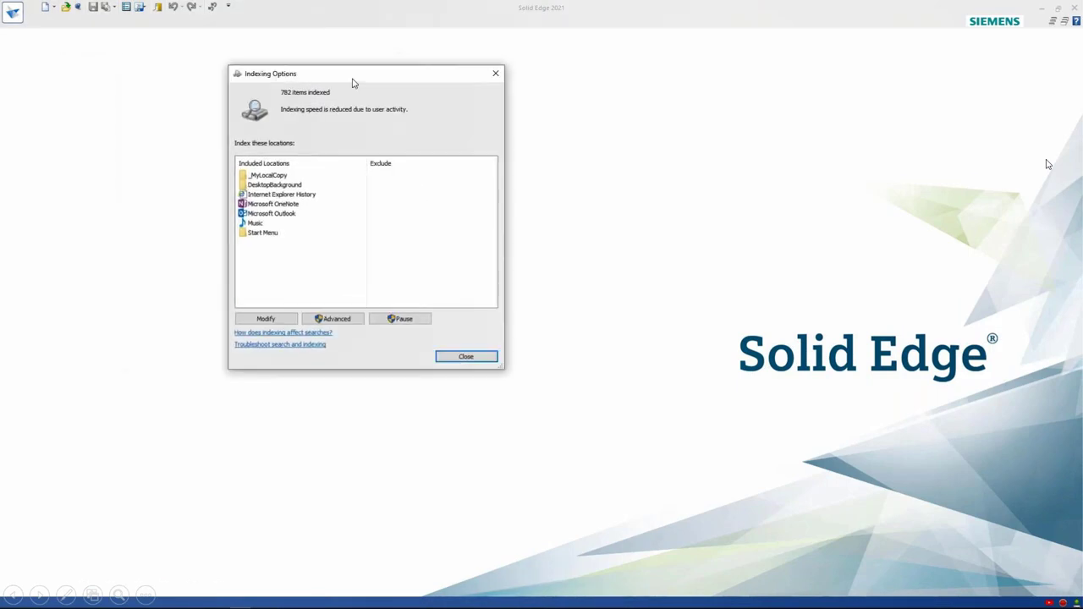
{"action": "left_click", "coordinate": [269, 177]}
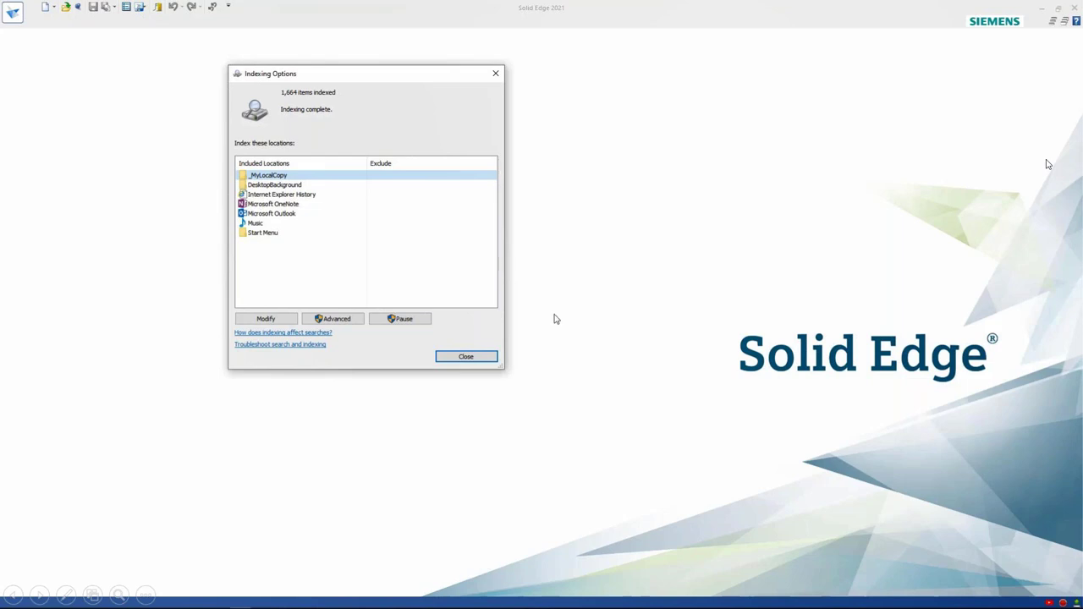
{"action": "left_click", "coordinate": [468, 357]}
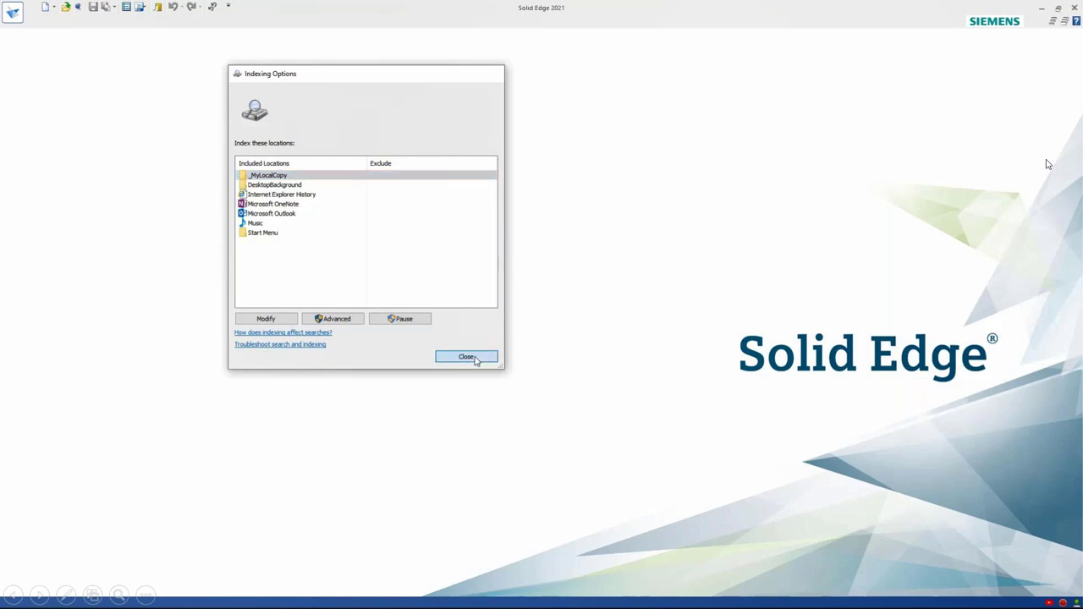
Step: Create a new part from the ANSI Inch template ansi inch part.par
{"action": "left_click", "coordinate": [46, 12]}
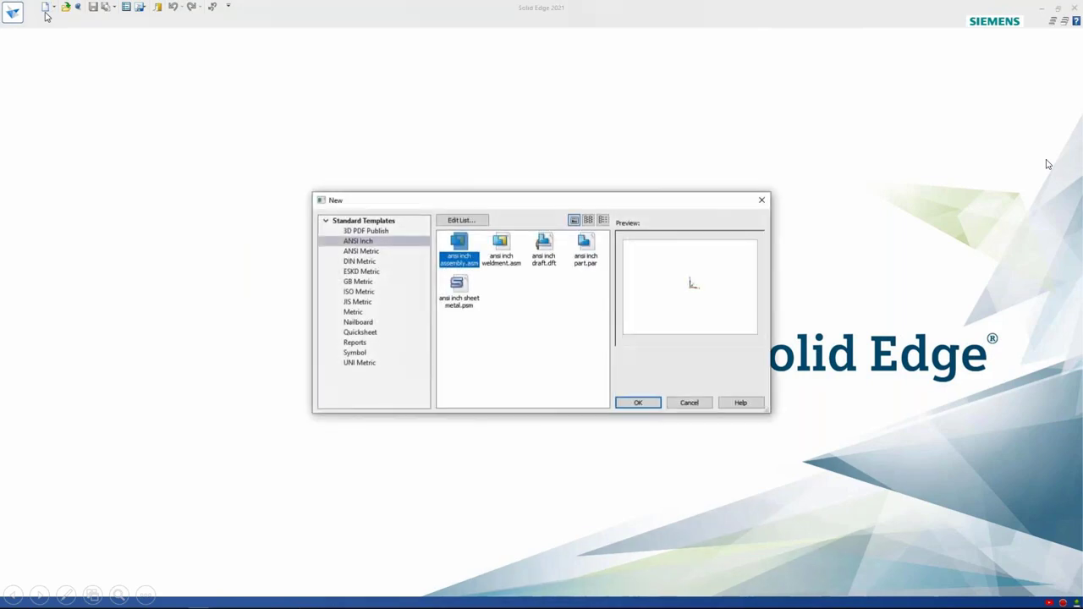
{"action": "left_click", "coordinate": [582, 258]}
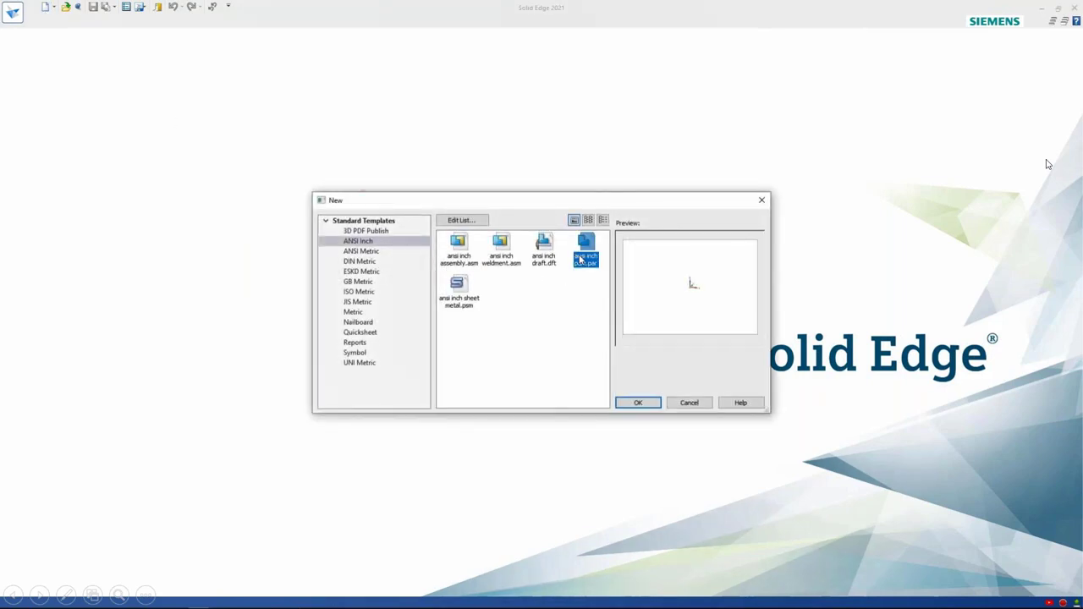
{"action": "left_click", "coordinate": [652, 404]}
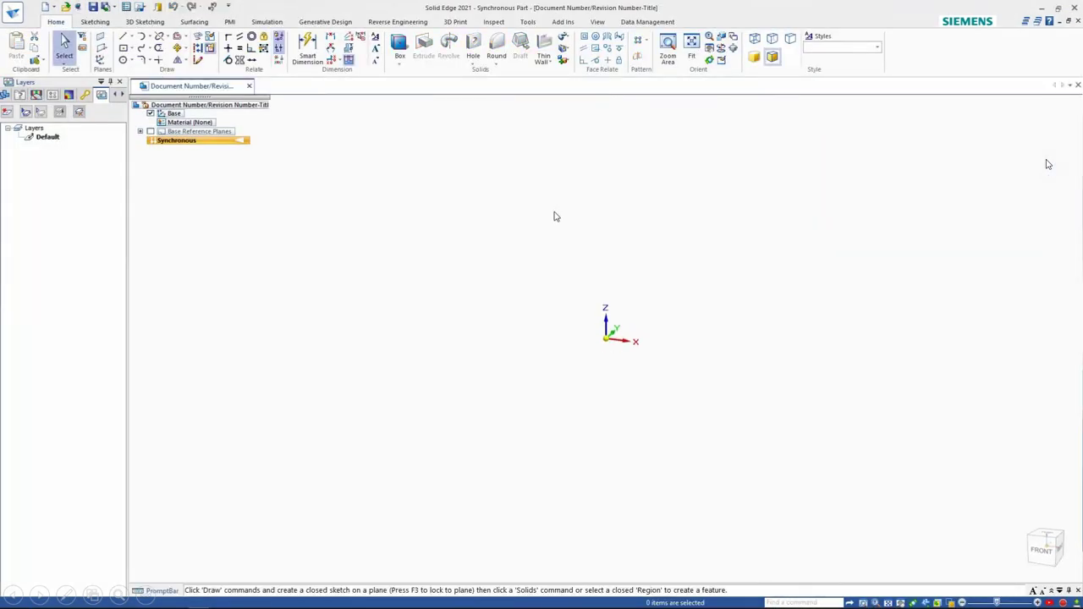
Step: Model a box centred on the origin, about 3.27 in wide and 1.79 in high, and disable the command tips
{"action": "left_click", "coordinate": [398, 44]}
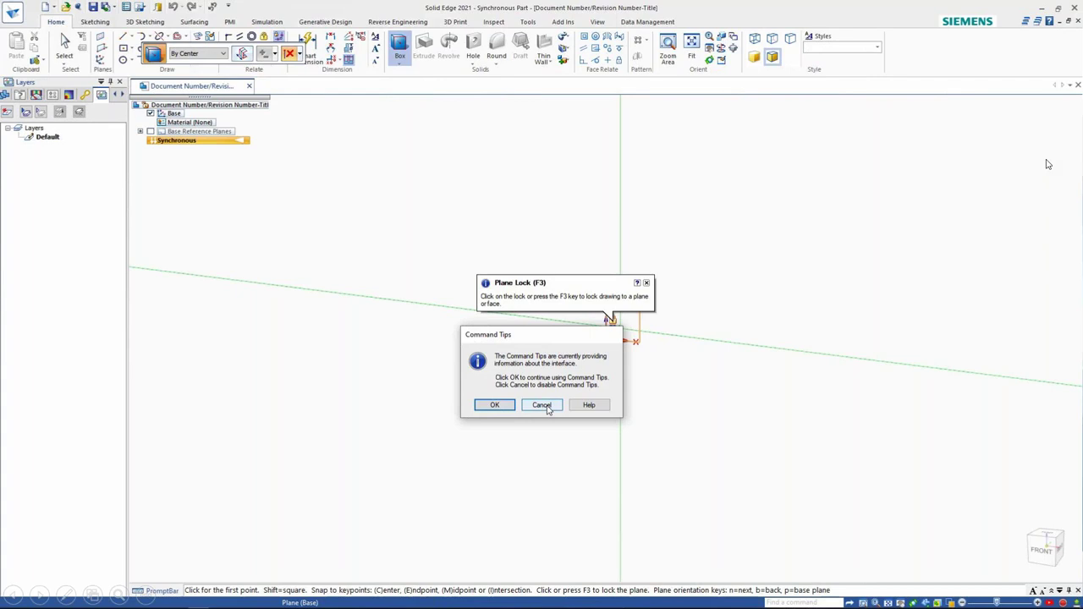
{"action": "left_click", "coordinate": [543, 406]}
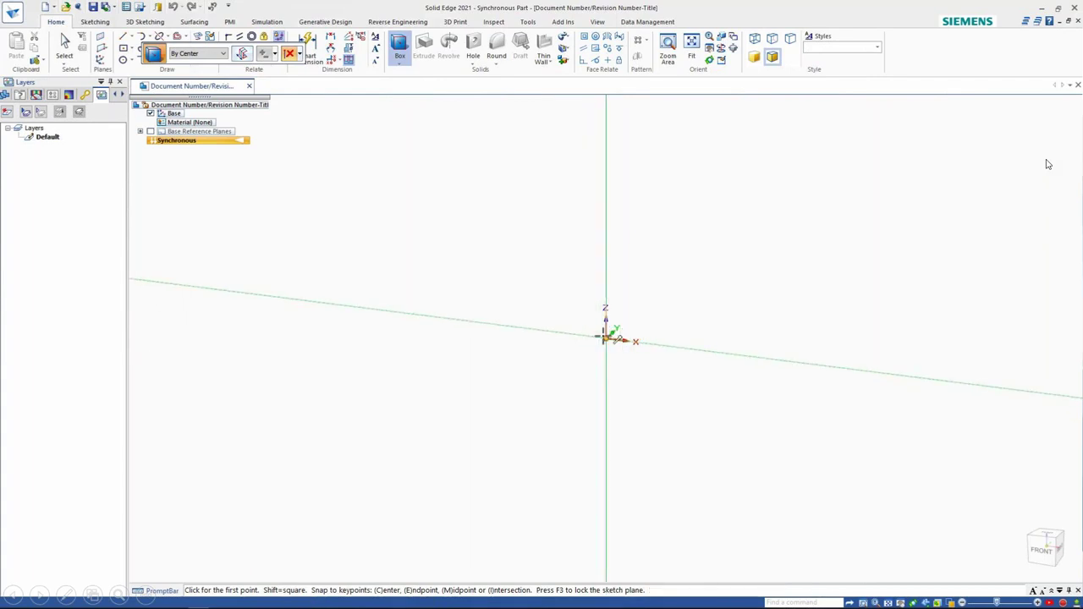
{"action": "left_click", "coordinate": [605, 337]}
{"action": "left_click", "coordinate": [542, 295]}
{"action": "left_click", "coordinate": [610, 236]}
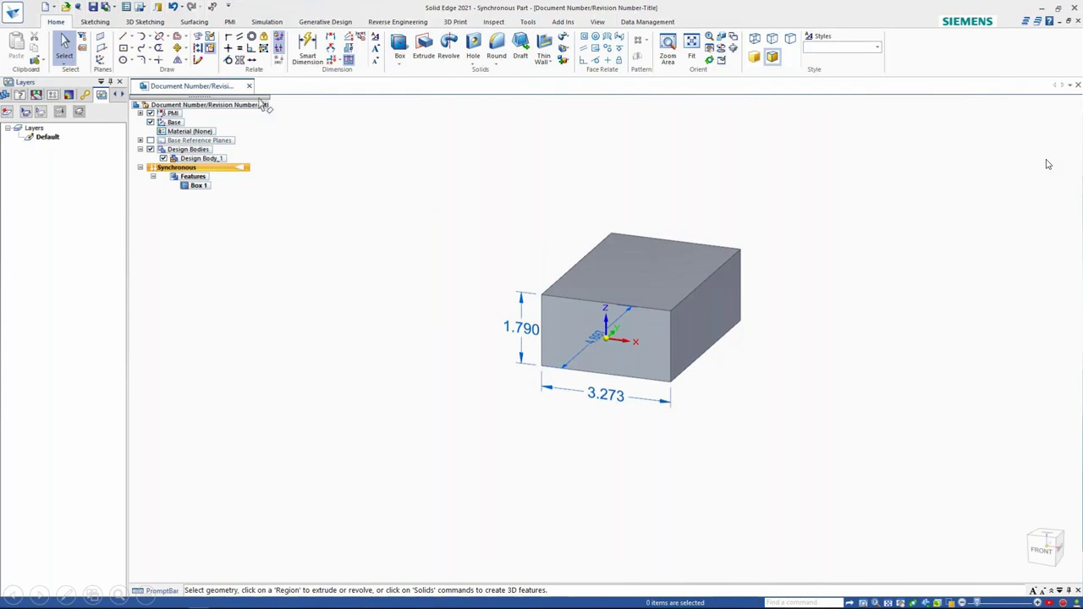
Step: Start saving the new part and review which property columns are available for the New Document table
{"action": "left_click", "coordinate": [93, 7]}
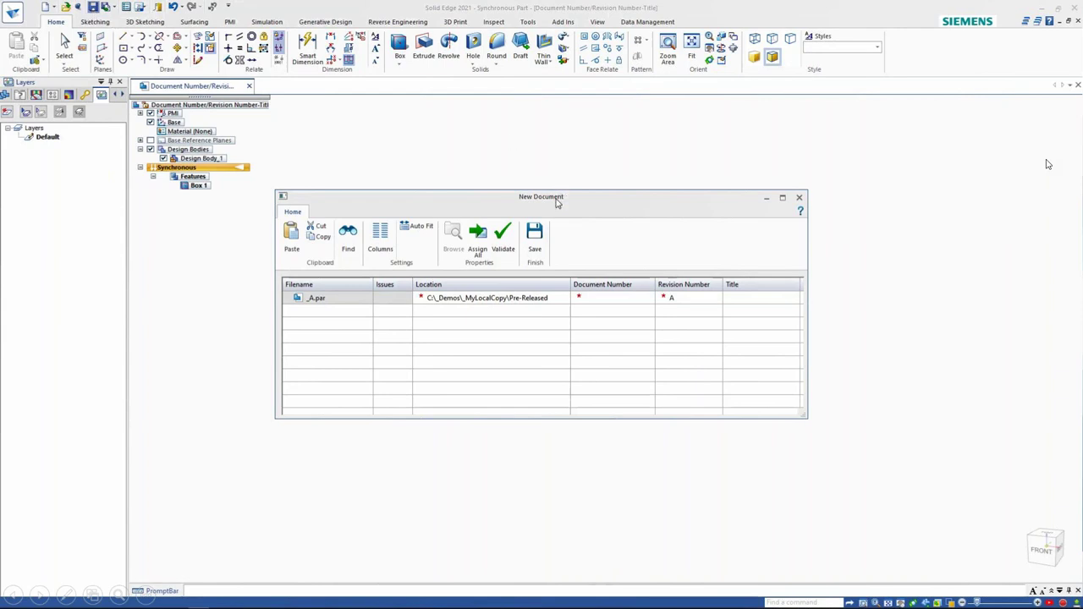
{"action": "left_click_drag", "start_coordinate": [556, 200], "coordinate": [560, 176]}
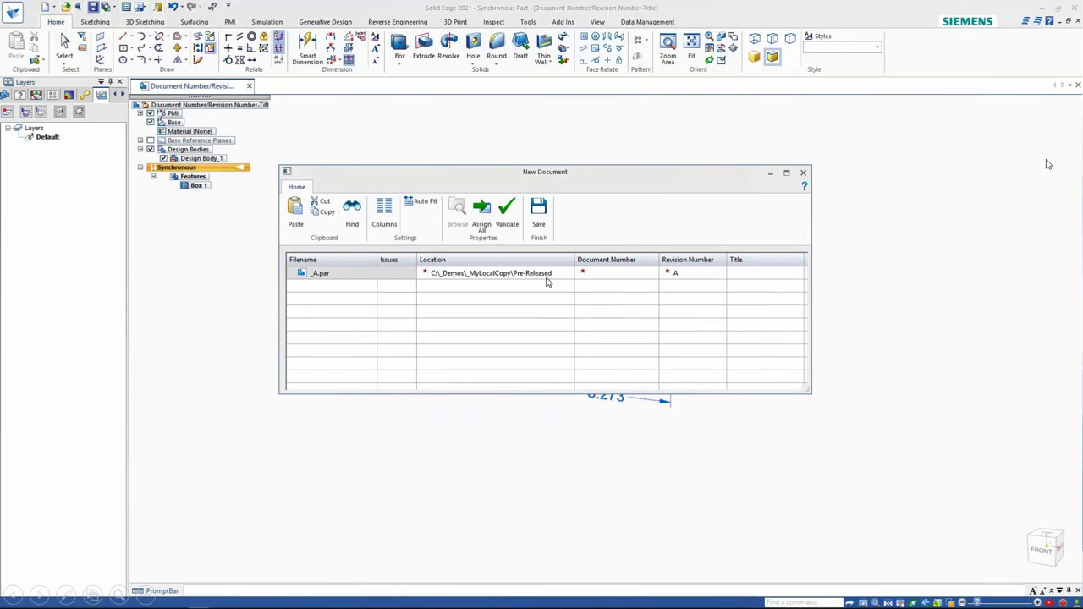
{"action": "right_click", "coordinate": [617, 265]}
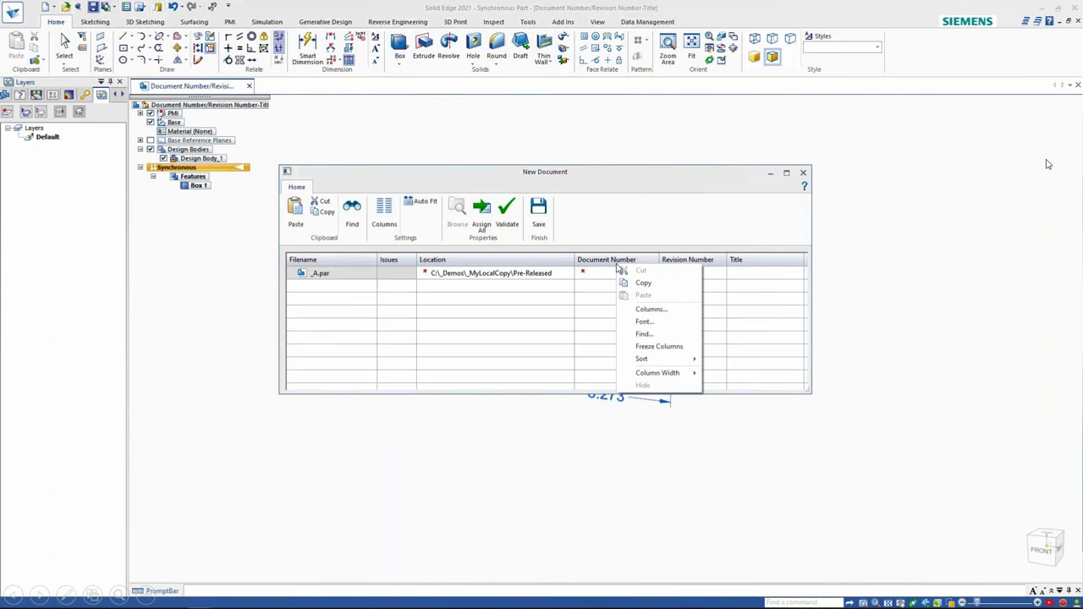
{"action": "left_click", "coordinate": [653, 315]}
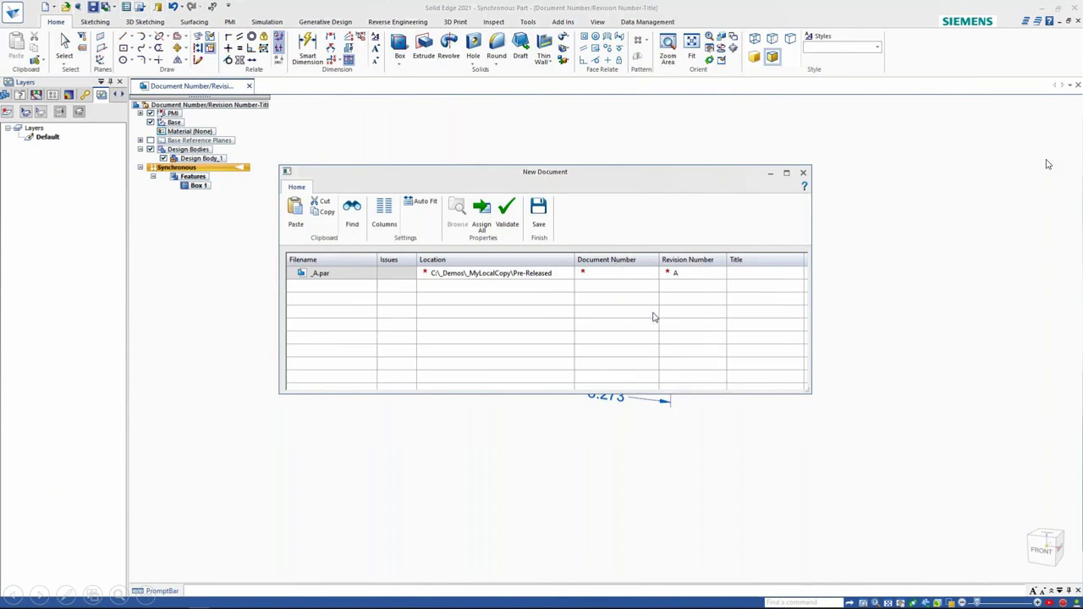
{"action": "scroll", "coordinate": [434, 272], "scroll_direction": "down", "scroll_amount": 1}
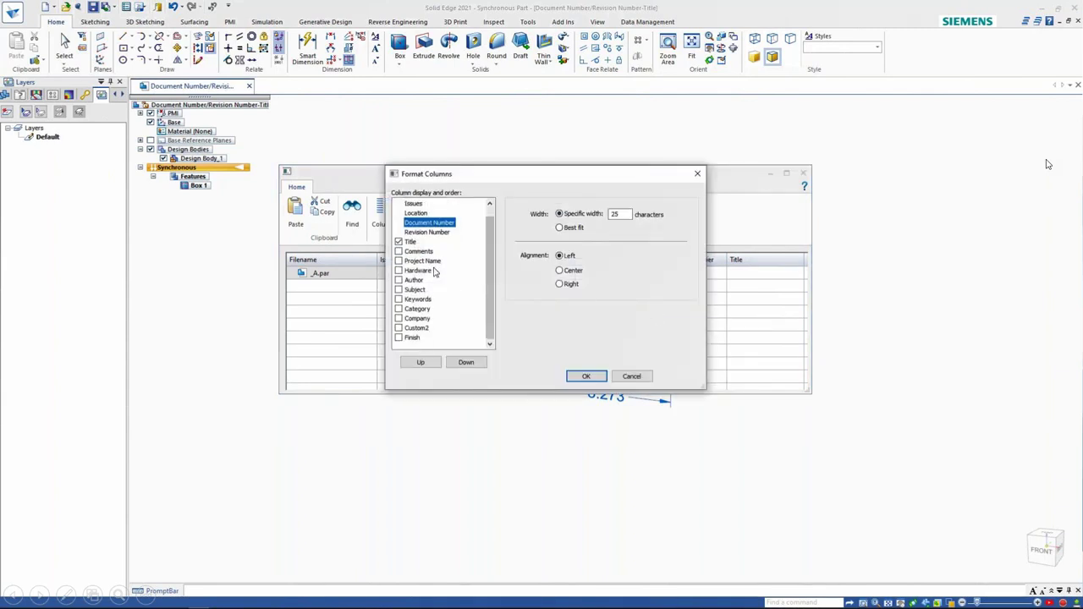
{"action": "scroll", "coordinate": [435, 273], "scroll_direction": "up", "scroll_amount": 1}
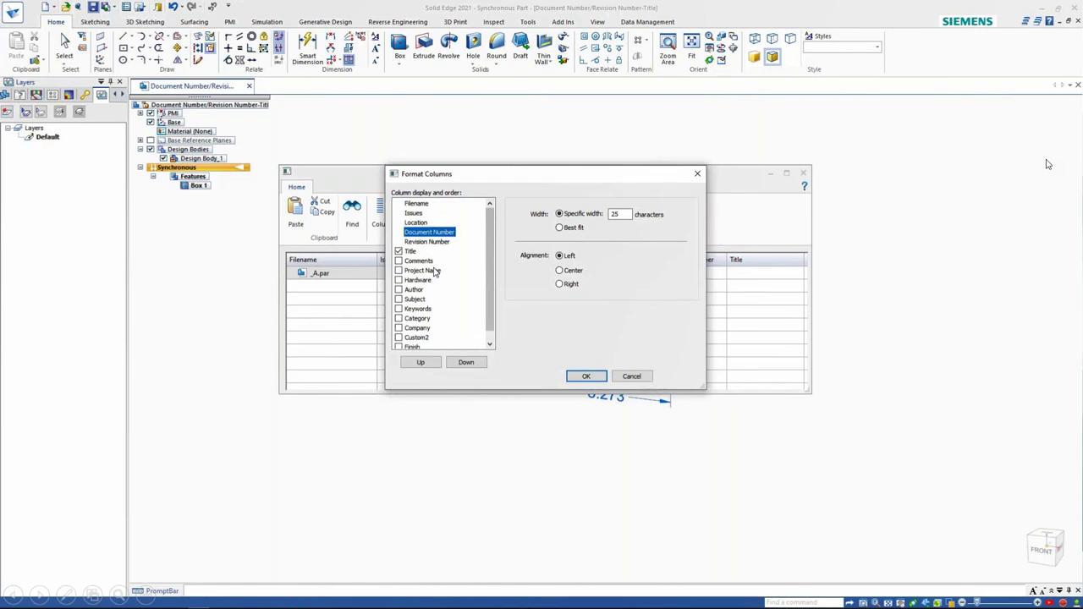
{"action": "left_click", "coordinate": [586, 376]}
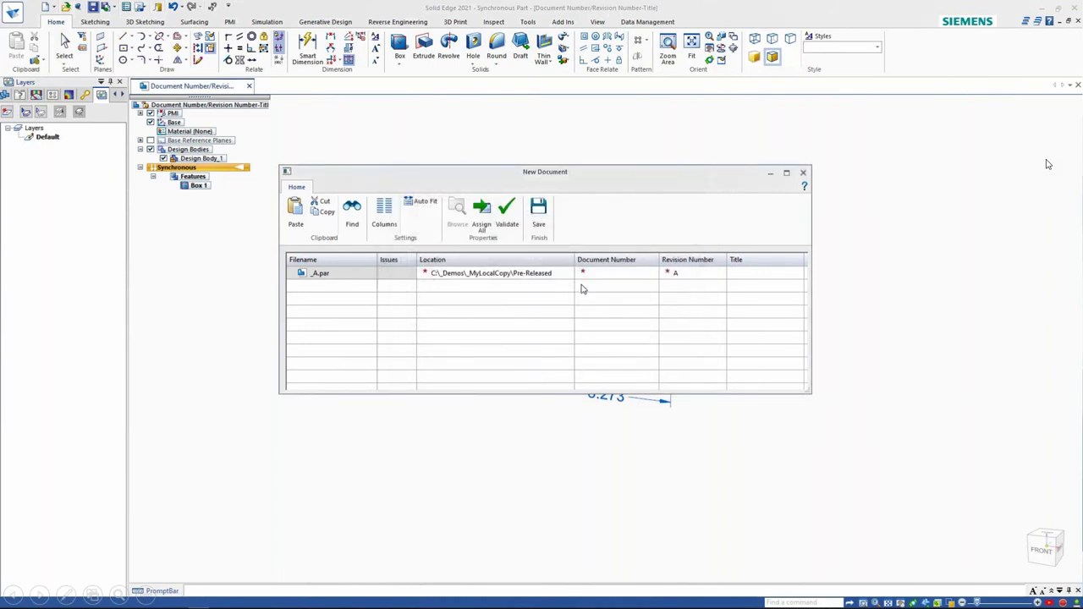
Step: Save the part with automatically assigned and validated document properties, and close it
{"action": "left_click", "coordinate": [483, 222]}
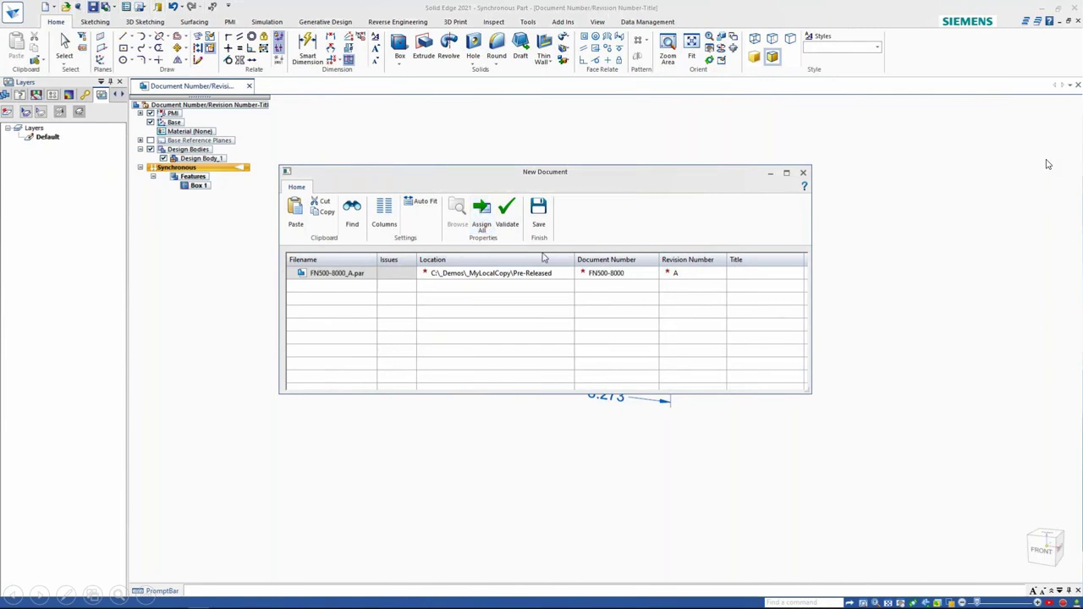
{"action": "left_click", "coordinate": [509, 218]}
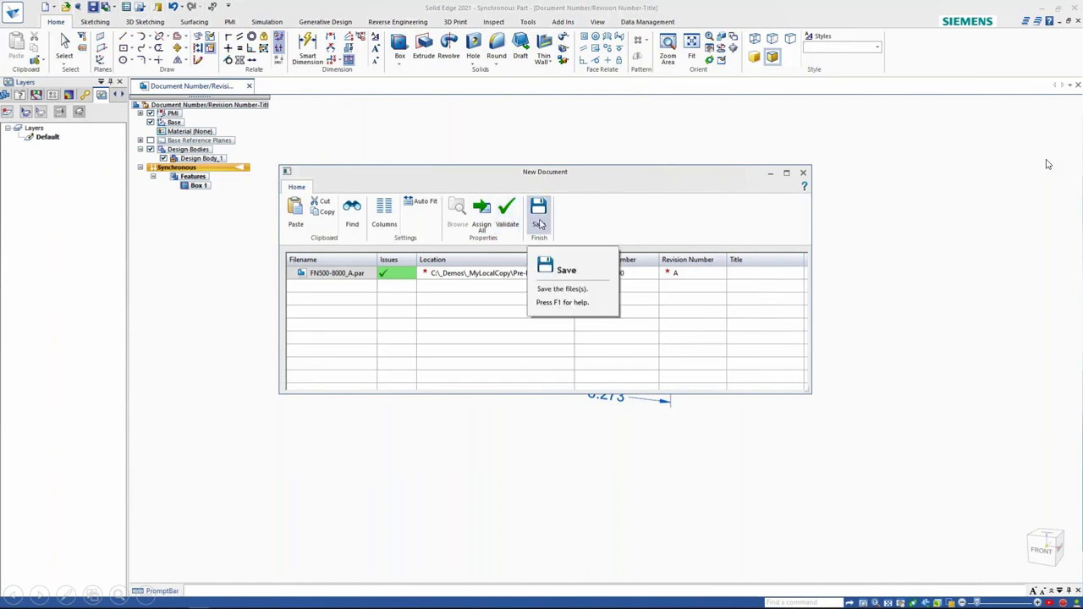
{"action": "left_click", "coordinate": [539, 224]}
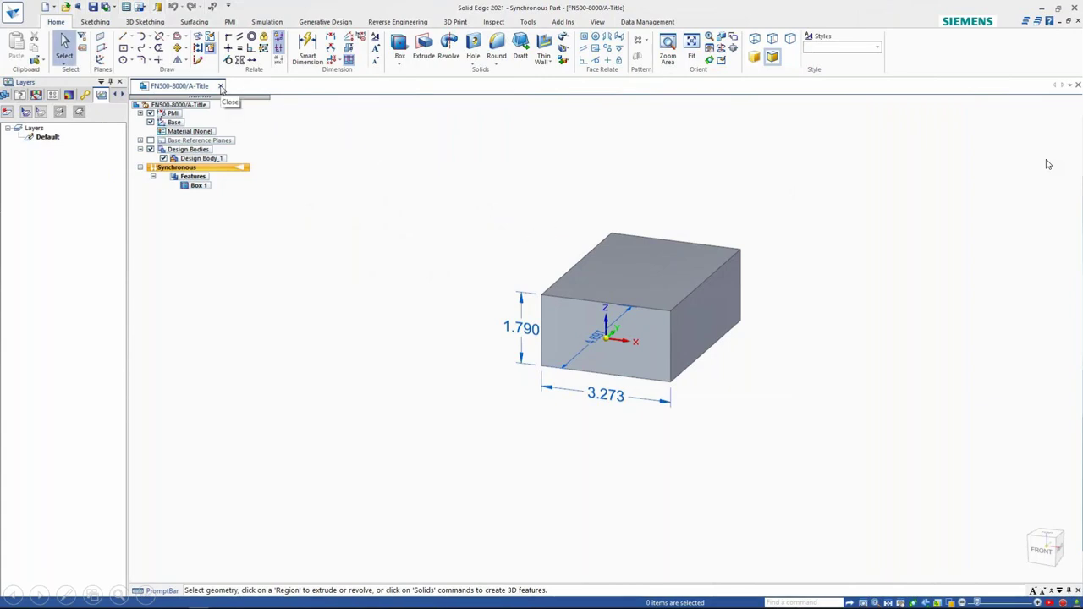
{"action": "left_click", "coordinate": [221, 87]}
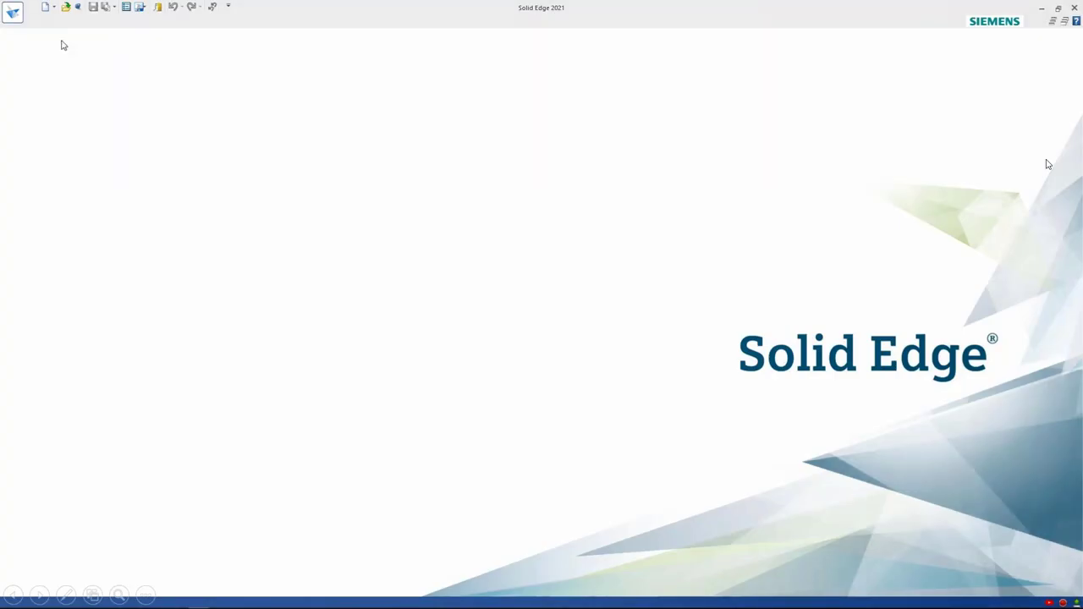
Step: Create another new part from the ANSI Inch template ansi inch part.par
{"action": "left_click", "coordinate": [45, 7]}
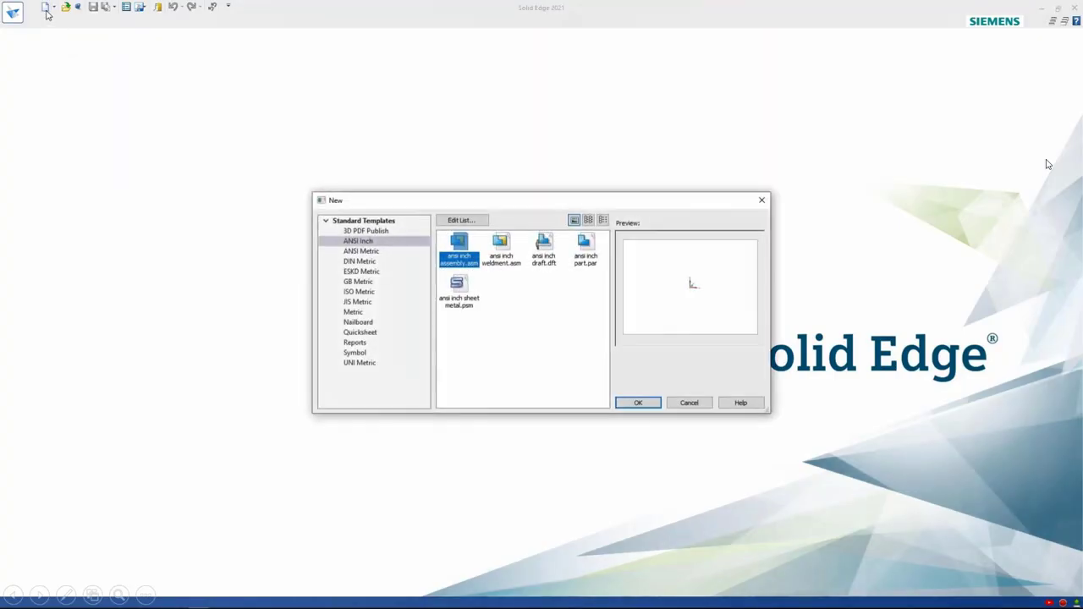
{"action": "left_click", "coordinate": [583, 251]}
{"action": "left_click", "coordinate": [637, 404]}
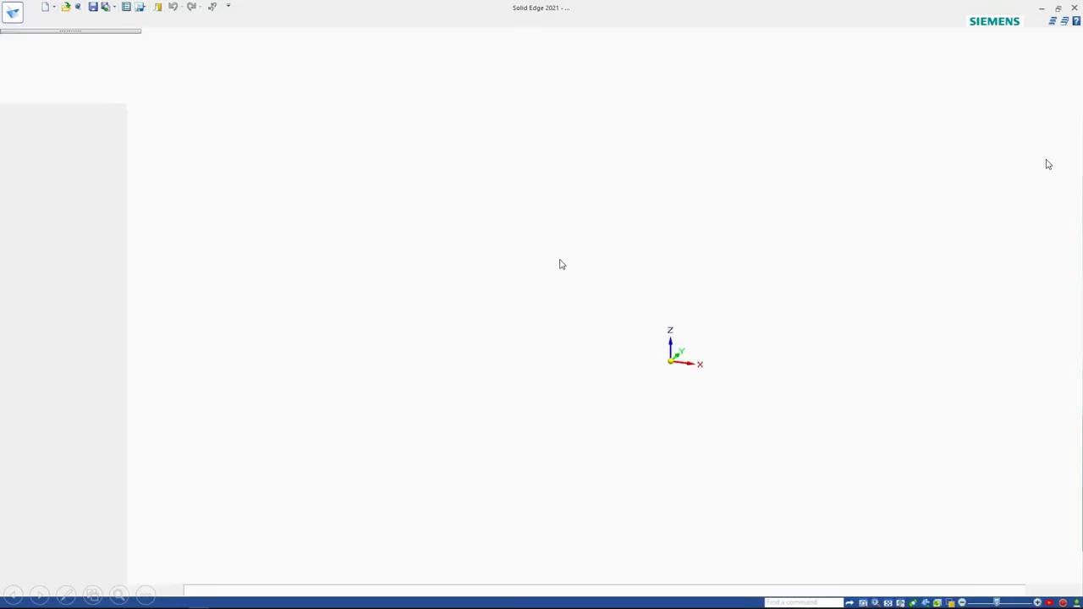
Step: Try to save the empty part under document number FN500-8000, validate it, inspect the issue and cancel the save
{"action": "left_click", "coordinate": [94, 7]}
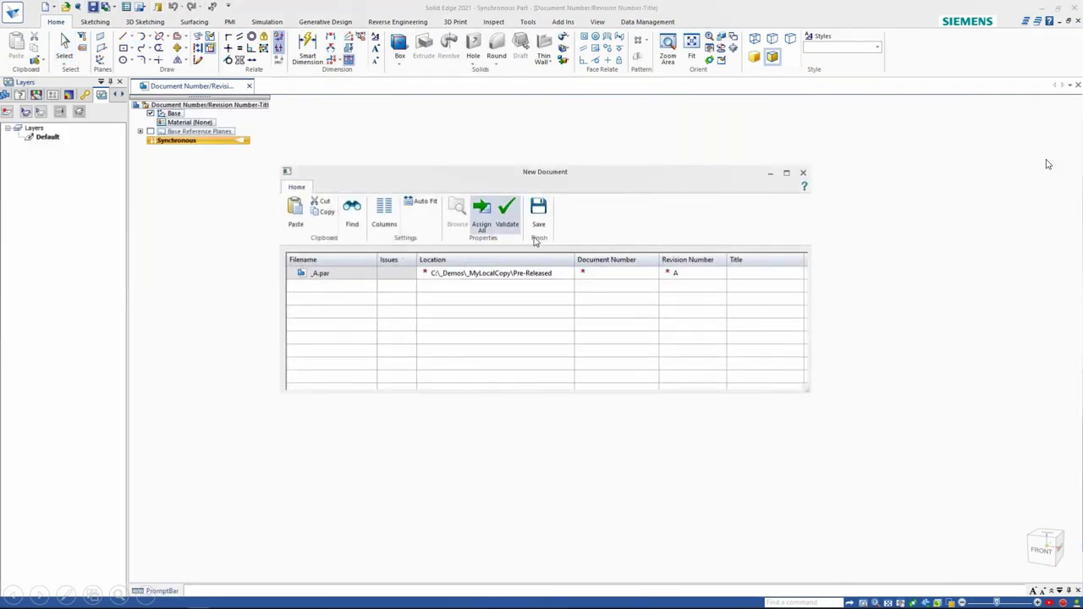
{"action": "left_click", "coordinate": [481, 216]}
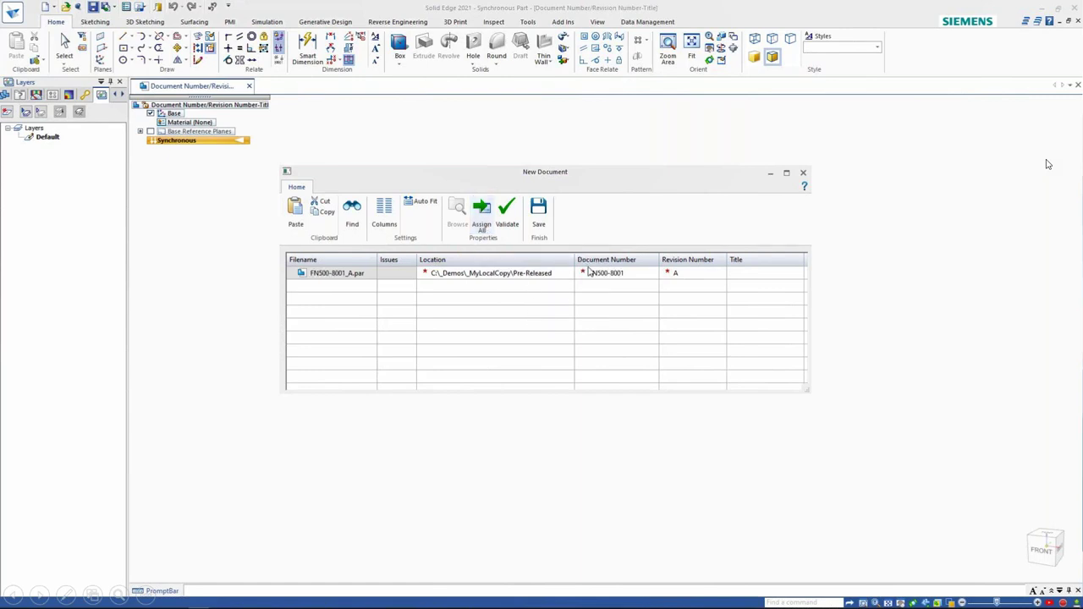
{"action": "left_click", "coordinate": [637, 278]}
{"action": "left_click", "coordinate": [637, 277]}
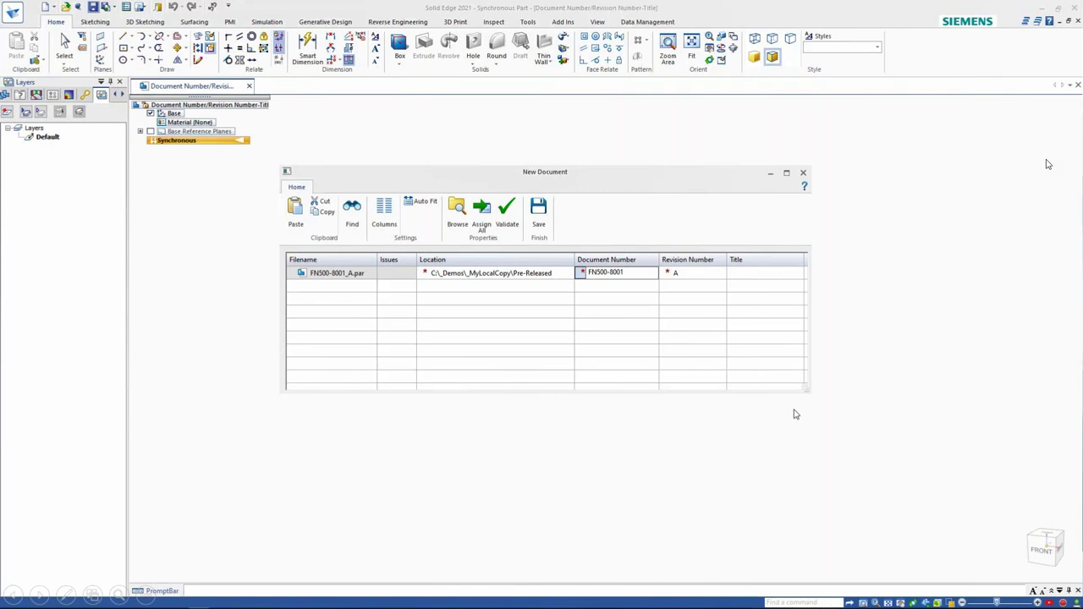
{"action": "type", "text": "0"}
{"action": "key", "text": "Return"}
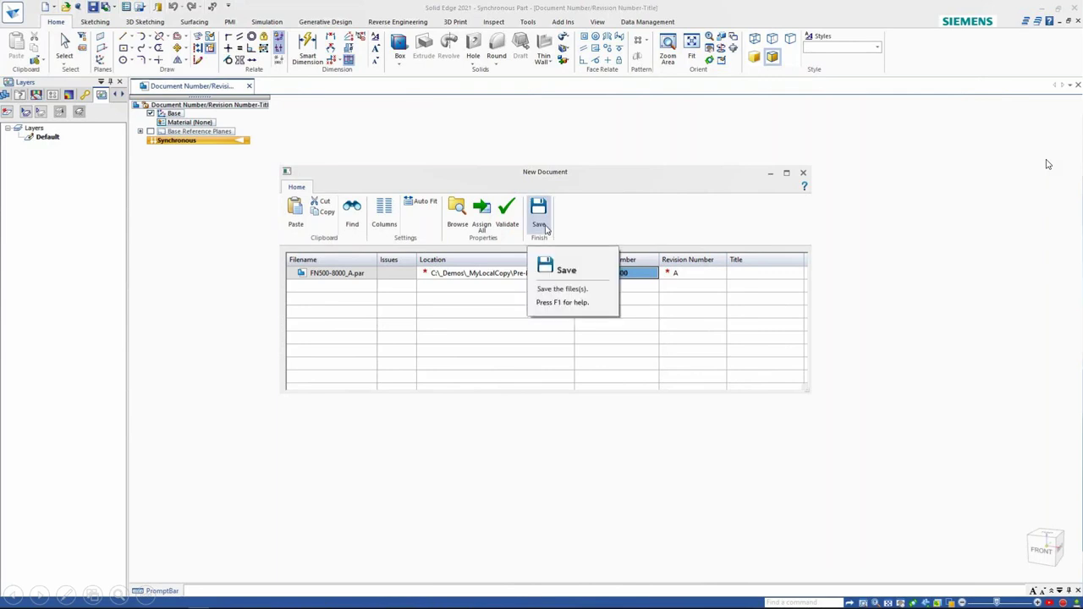
{"action": "left_click", "coordinate": [512, 227]}
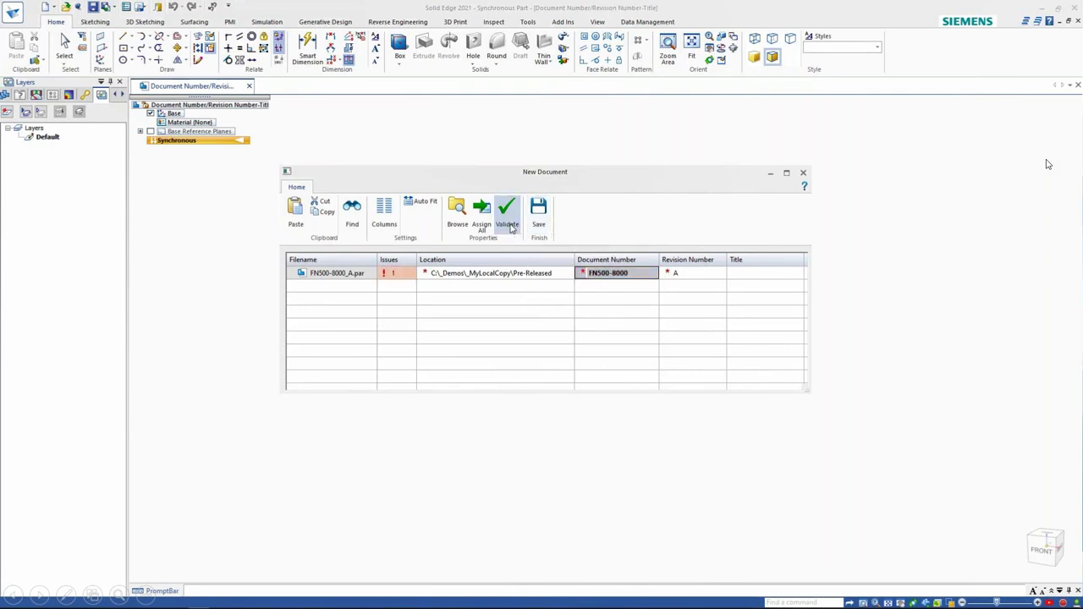
{"action": "mouse_move", "coordinate": [397, 281]}
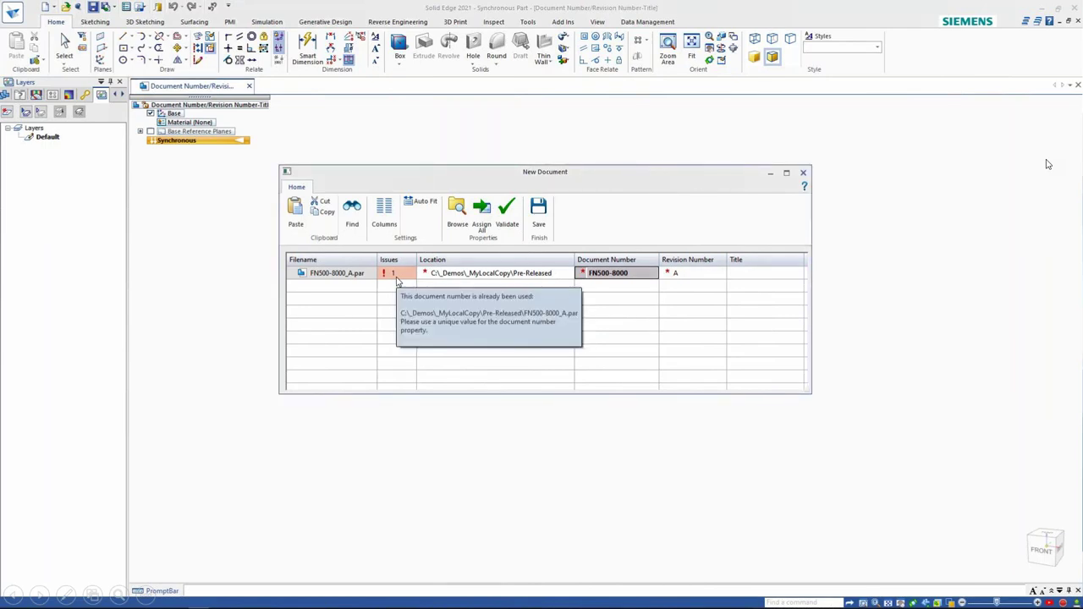
{"action": "left_click", "coordinate": [804, 180]}
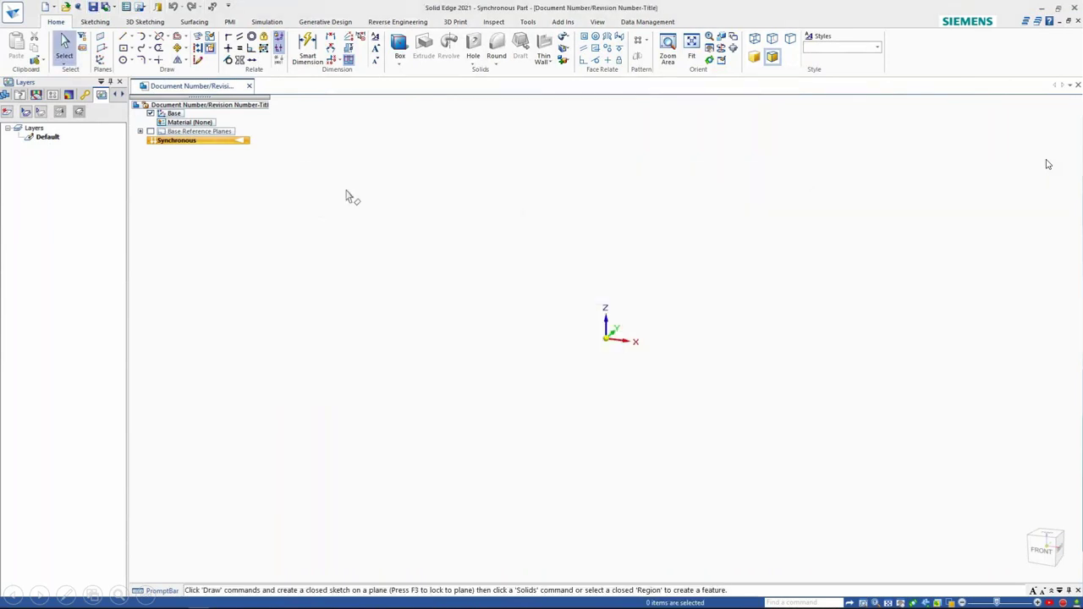
Step: Enable distributed file access when using file replication services in the vault definition and accept the options
{"action": "left_click", "coordinate": [126, 8]}
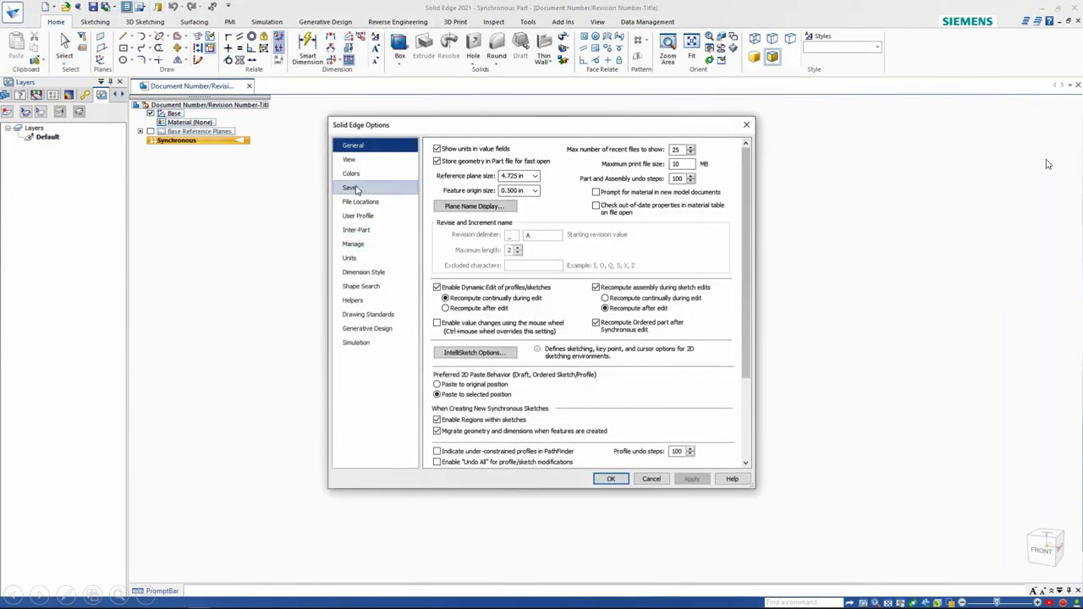
{"action": "left_click", "coordinate": [352, 243]}
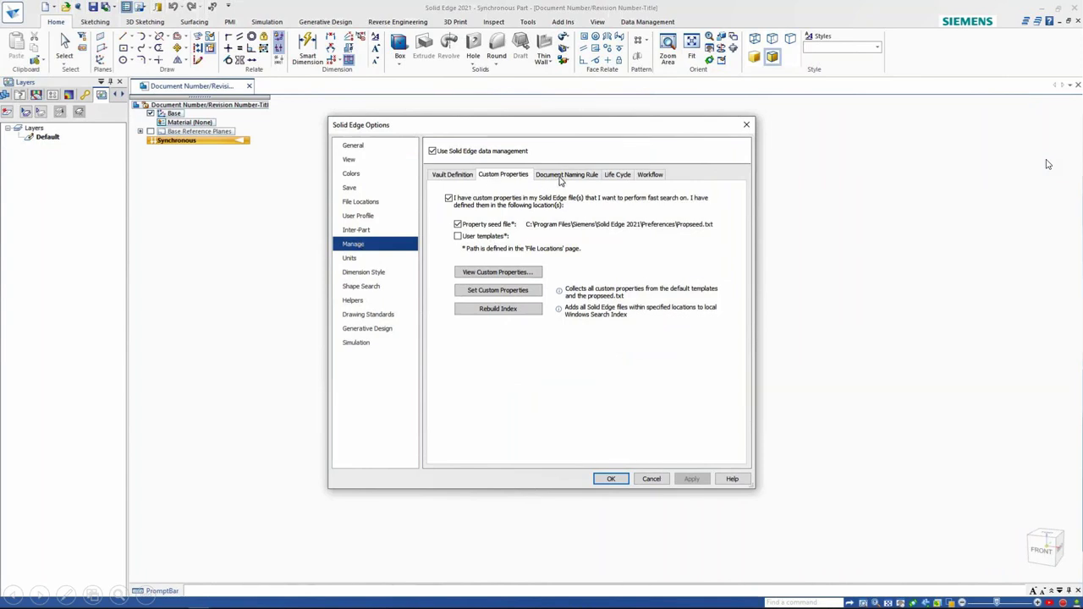
{"action": "left_click", "coordinate": [454, 176]}
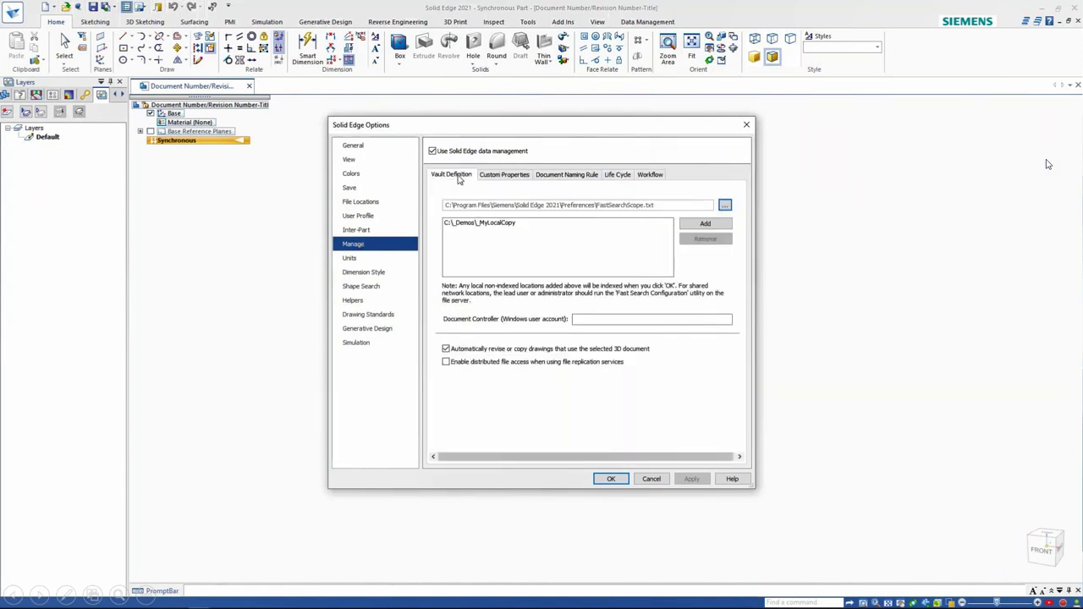
{"action": "left_click", "coordinate": [465, 364]}
{"action": "left_click", "coordinate": [617, 480]}
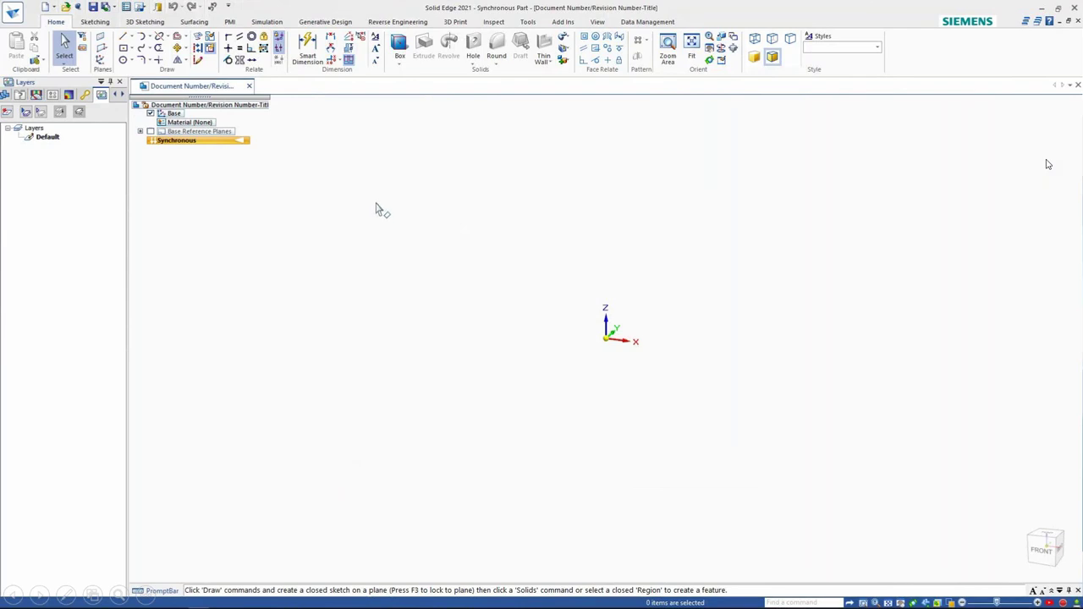
Step: Close the empty part and reopen the recent part FN500-8000
{"action": "left_click", "coordinate": [250, 86]}
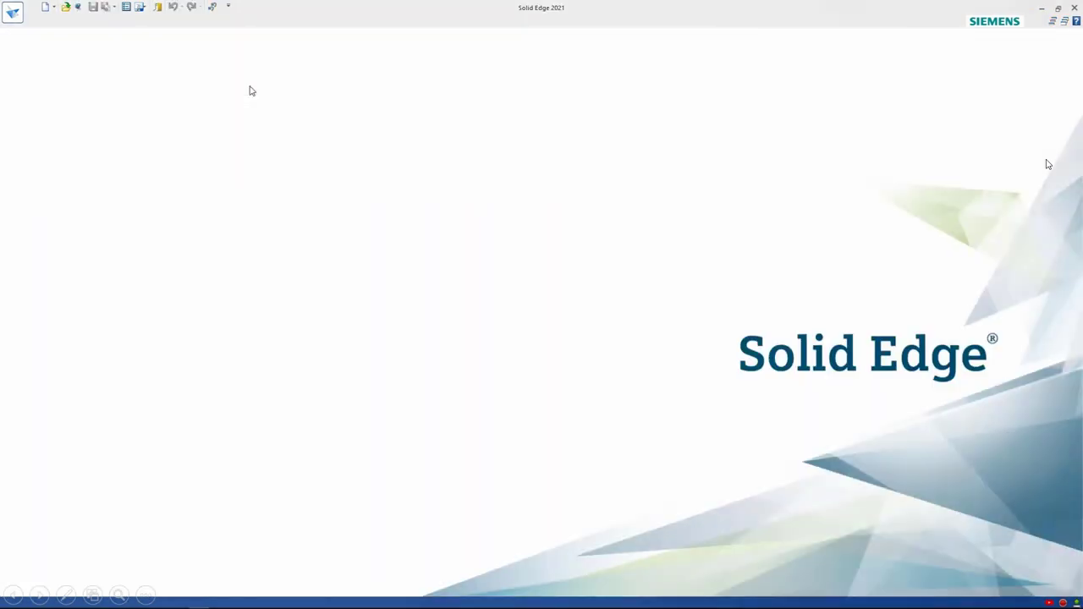
{"action": "left_click", "coordinate": [14, 13]}
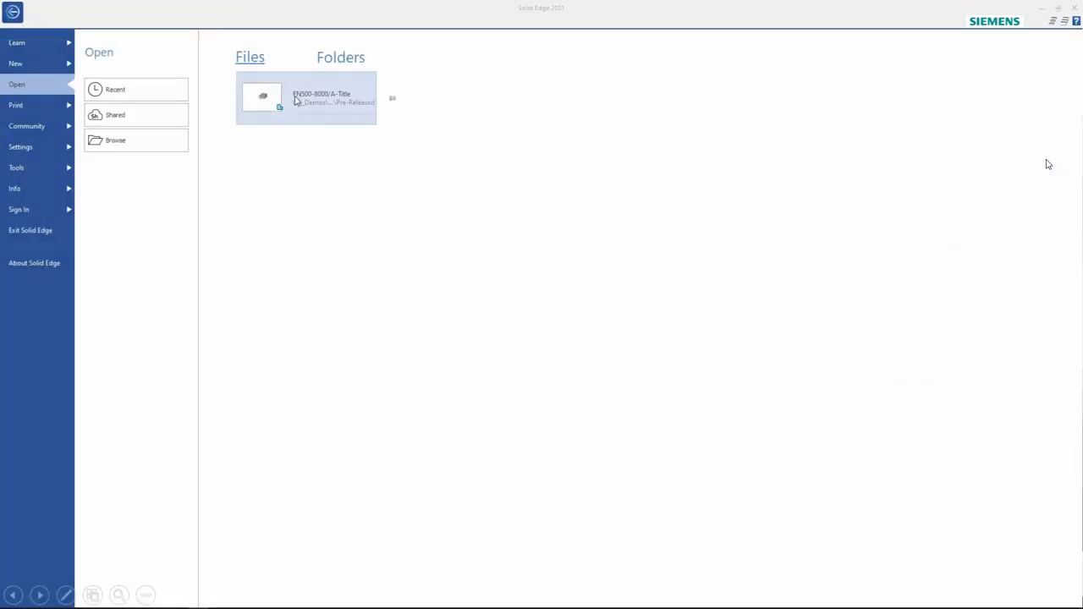
{"action": "left_click", "coordinate": [295, 100]}
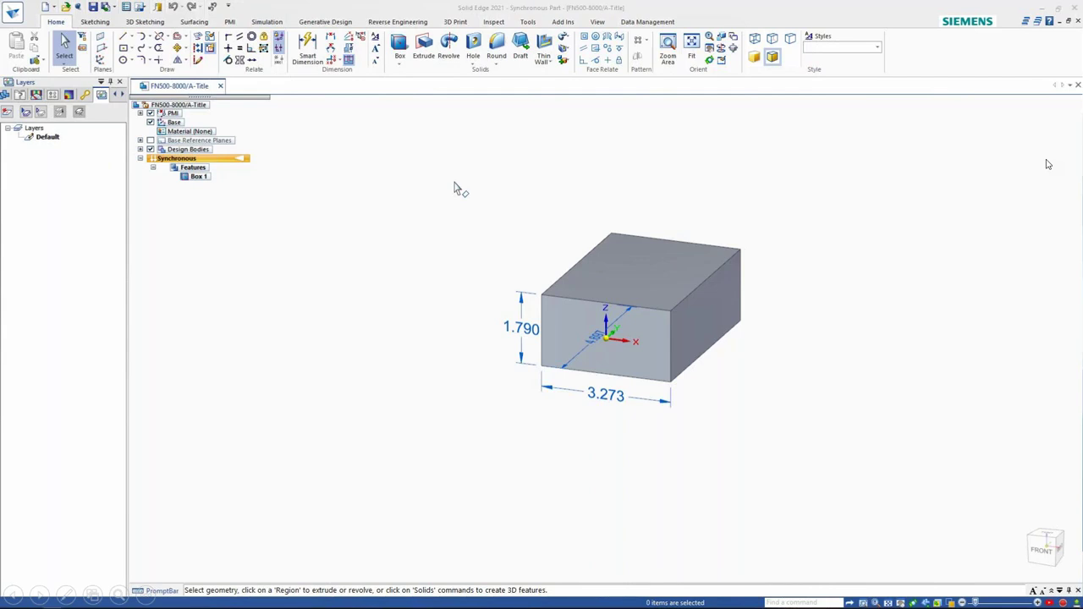
Step: Switch to File Explorer and open the folder C:\_Demos\_MyLocalCopy\Pre-Released
{"action": "key", "text": "super+e"}
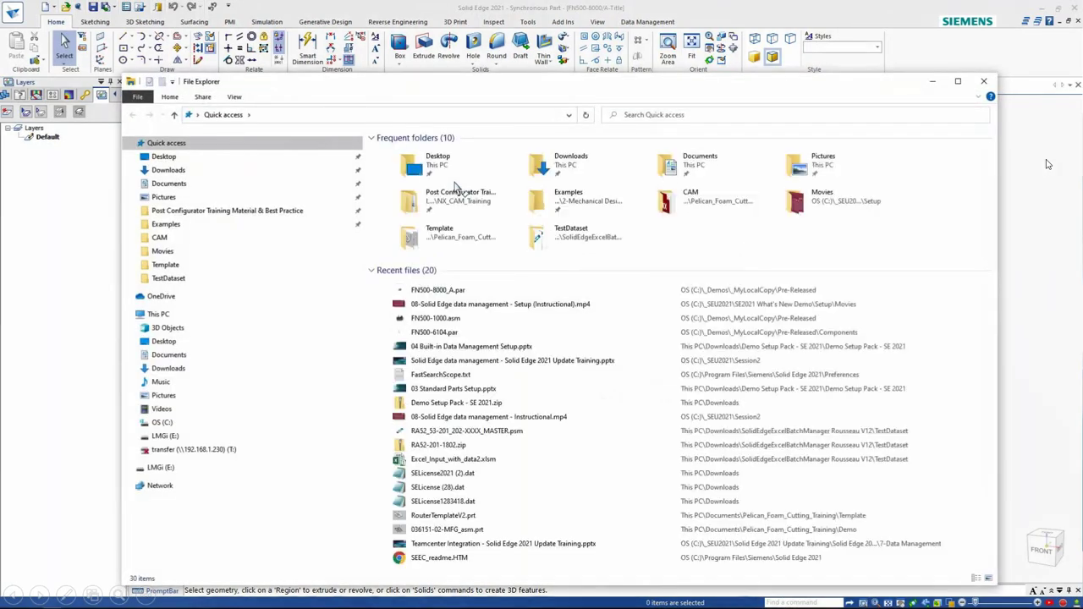
{"action": "left_click", "coordinate": [161, 423]}
{"action": "double_click", "coordinate": [408, 151]}
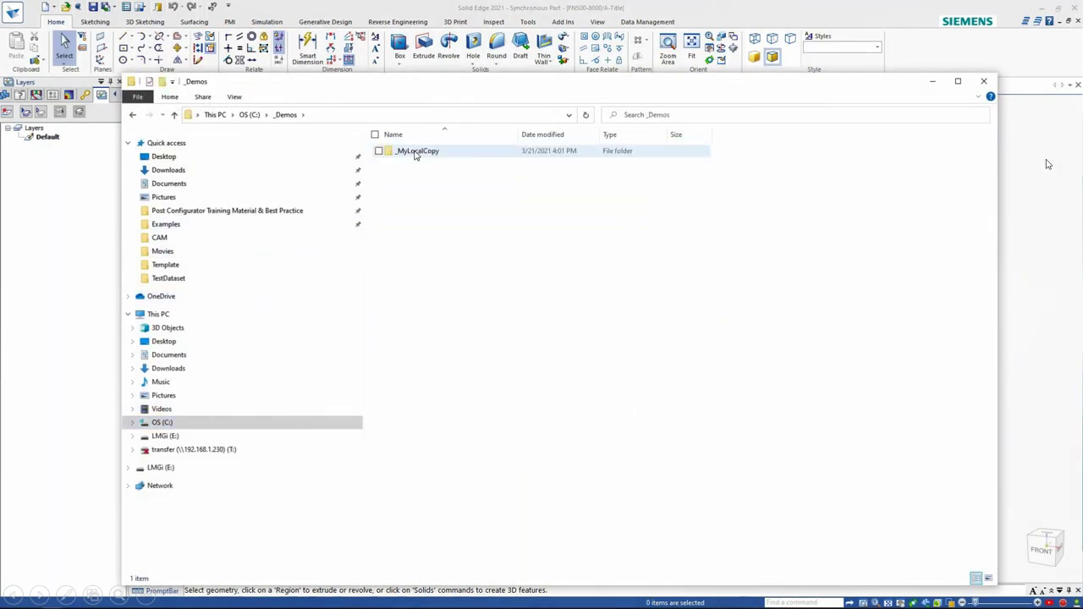
{"action": "double_click", "coordinate": [415, 150]}
{"action": "double_click", "coordinate": [413, 163]}
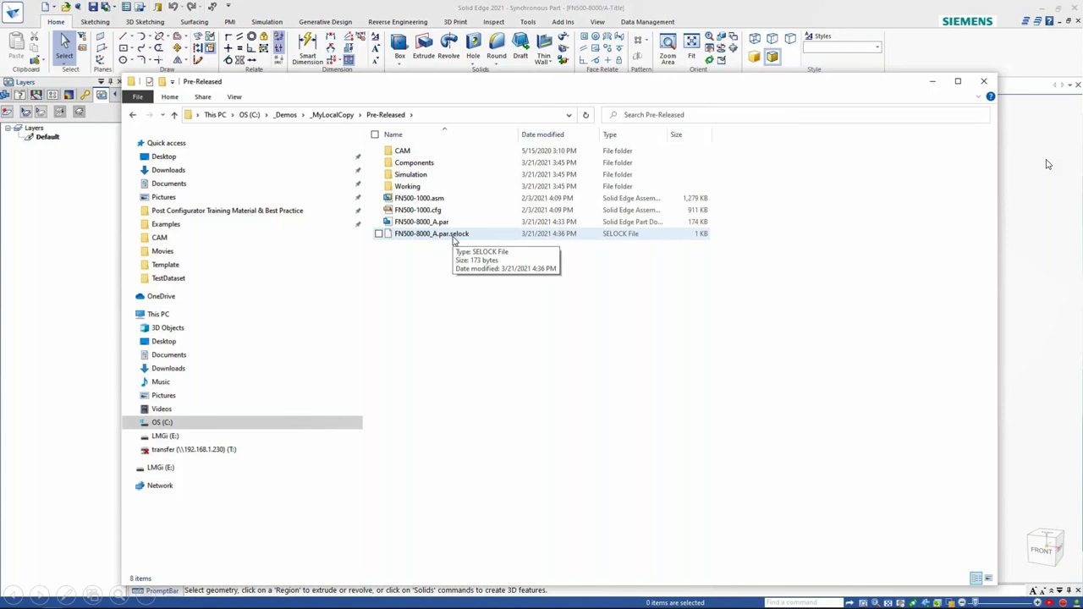
Step: Open FN500-8000_A.par.selock in Notepad++, examine the full lock information line, and close the editor
{"action": "left_click", "coordinate": [453, 241]}
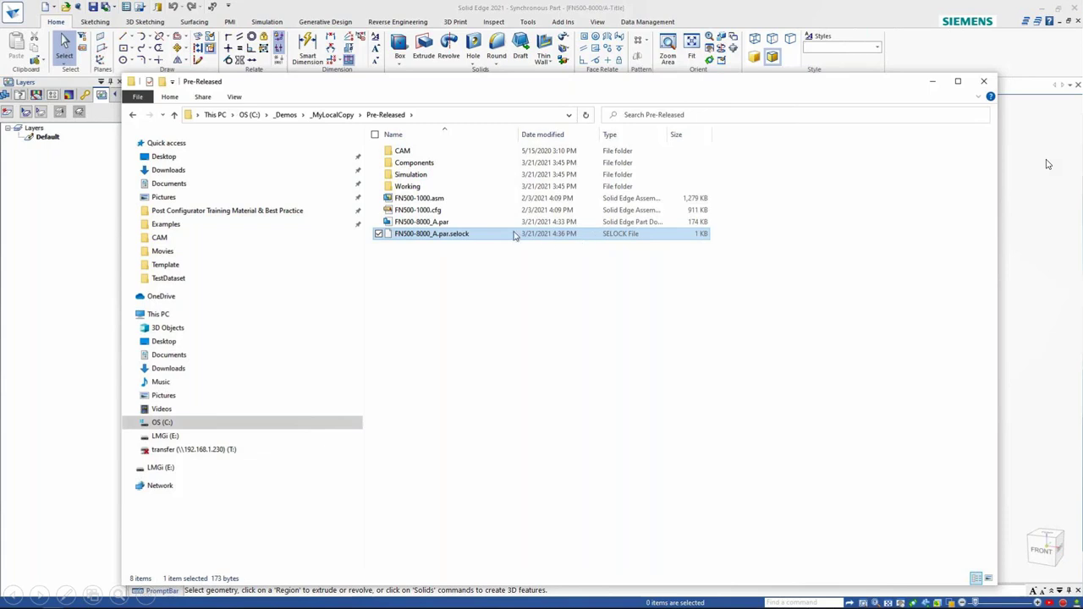
{"action": "right_click", "coordinate": [487, 238]}
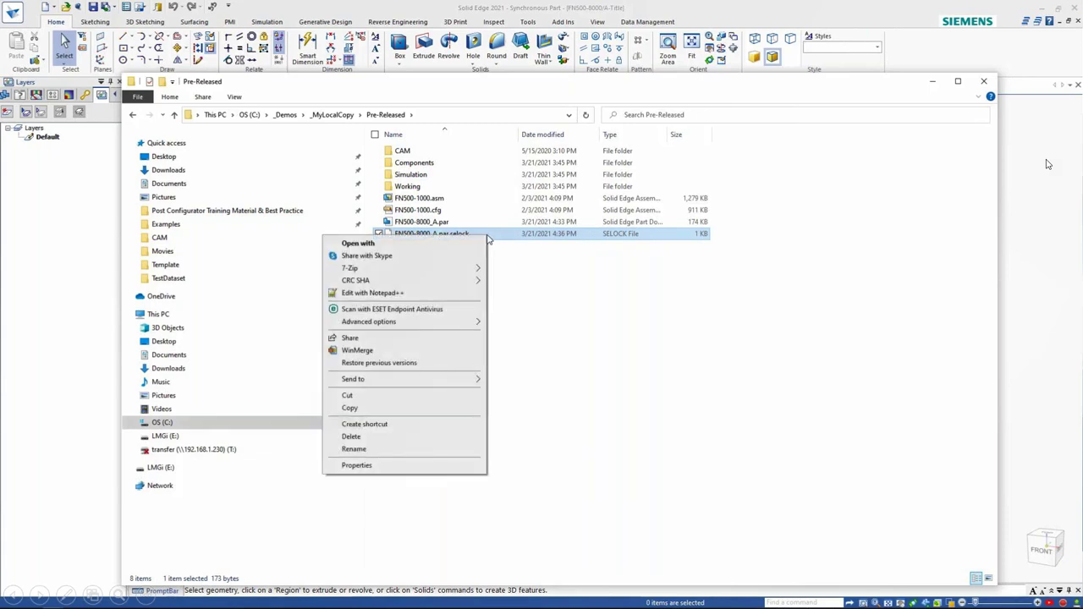
{"action": "left_click", "coordinate": [401, 292]}
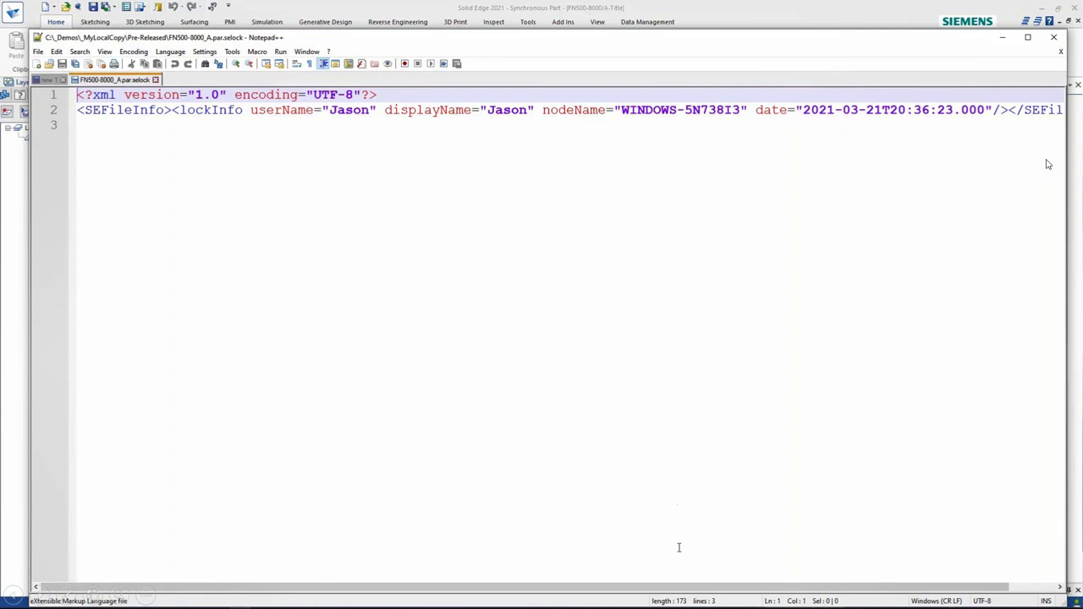
{"action": "left_click_drag", "start_coordinate": [684, 590], "coordinate": [841, 583]}
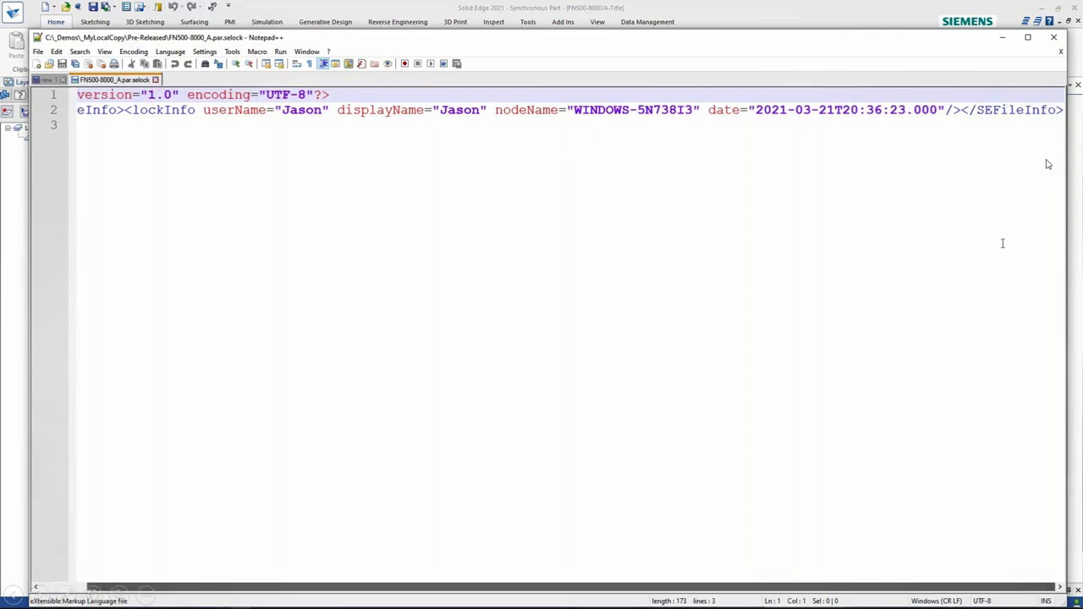
{"action": "left_click", "coordinate": [1054, 38]}
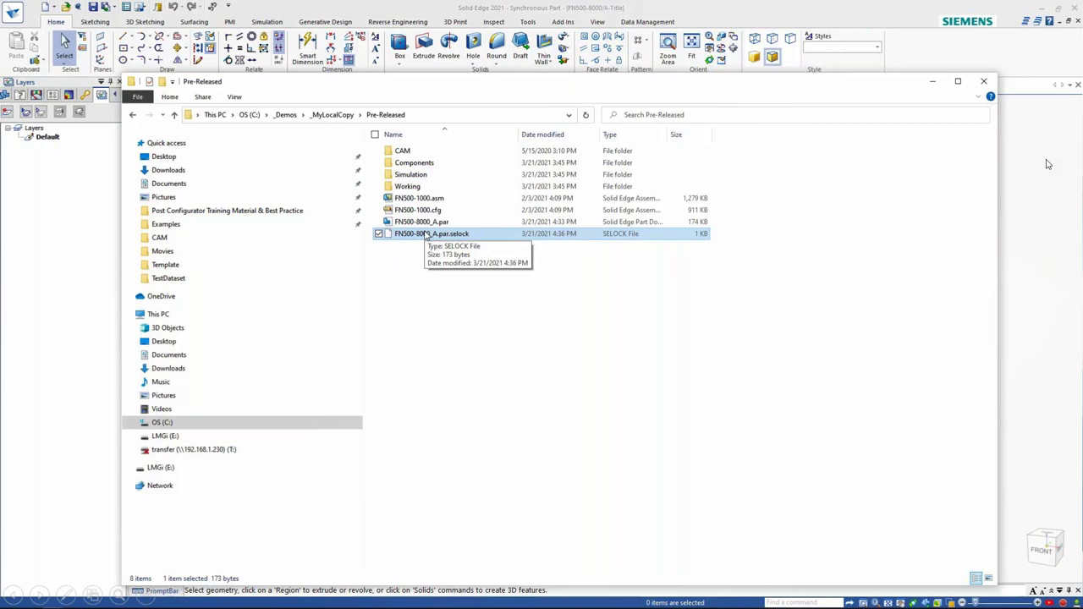
Step: Close part FN500-8000 in Solid Edge and return to the Pre-Released folder in File Explorer to check its files and the part's status
{"action": "left_click", "coordinate": [430, 225]}
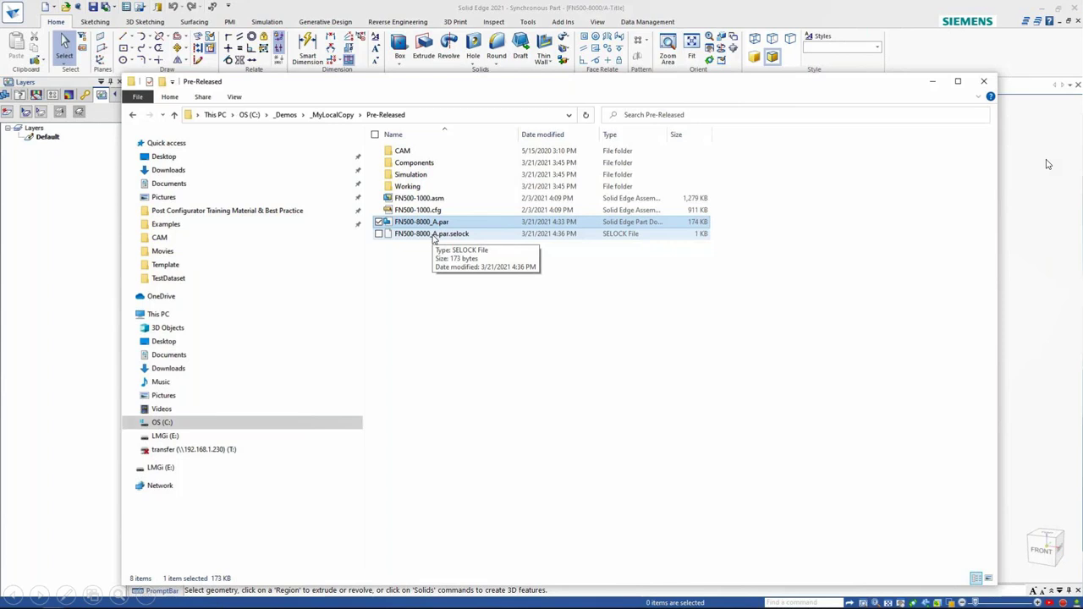
{"action": "left_click", "coordinate": [116, 198]}
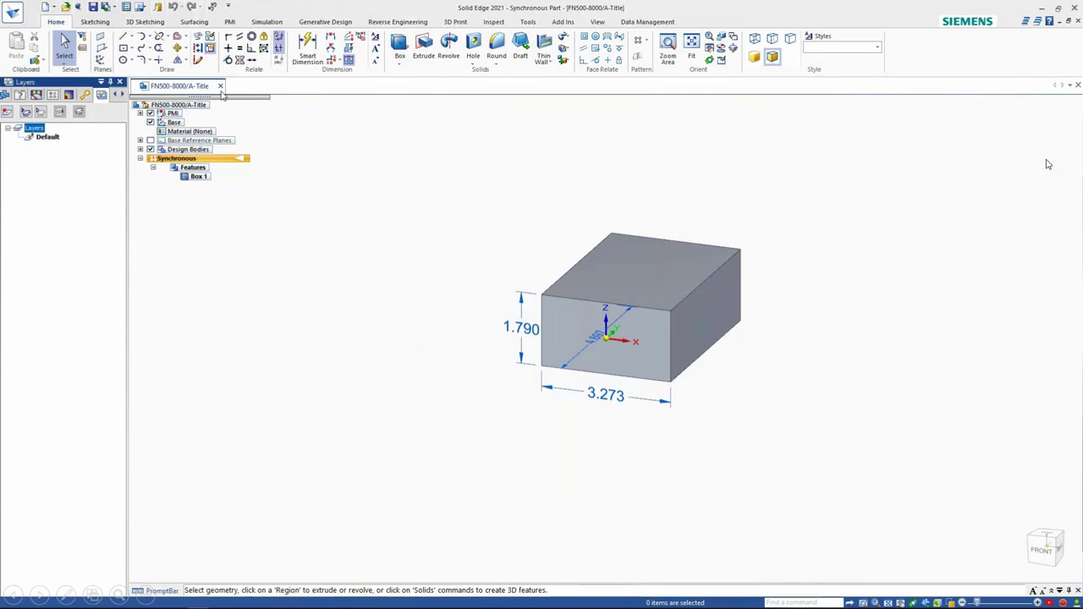
{"action": "left_click", "coordinate": [220, 85]}
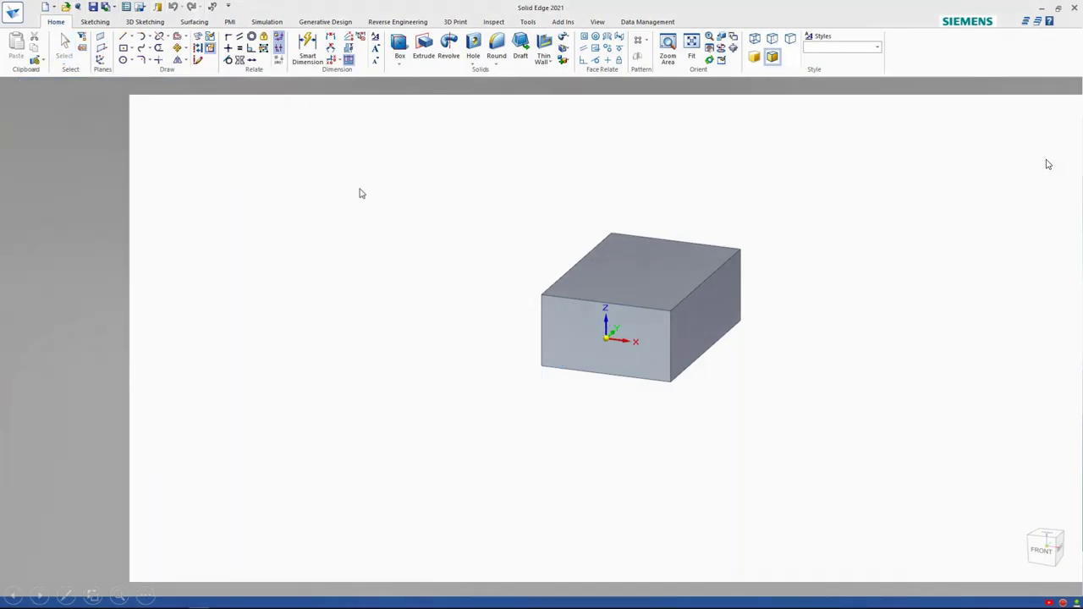
{"action": "key", "text": "alt+Tab"}
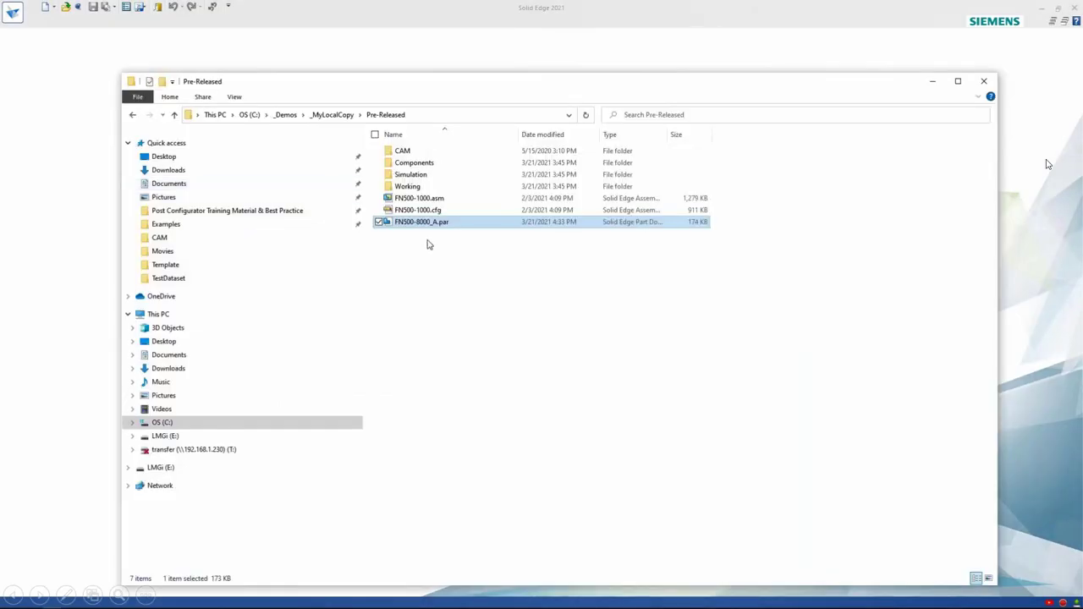
{"action": "mouse_move", "coordinate": [426, 228]}
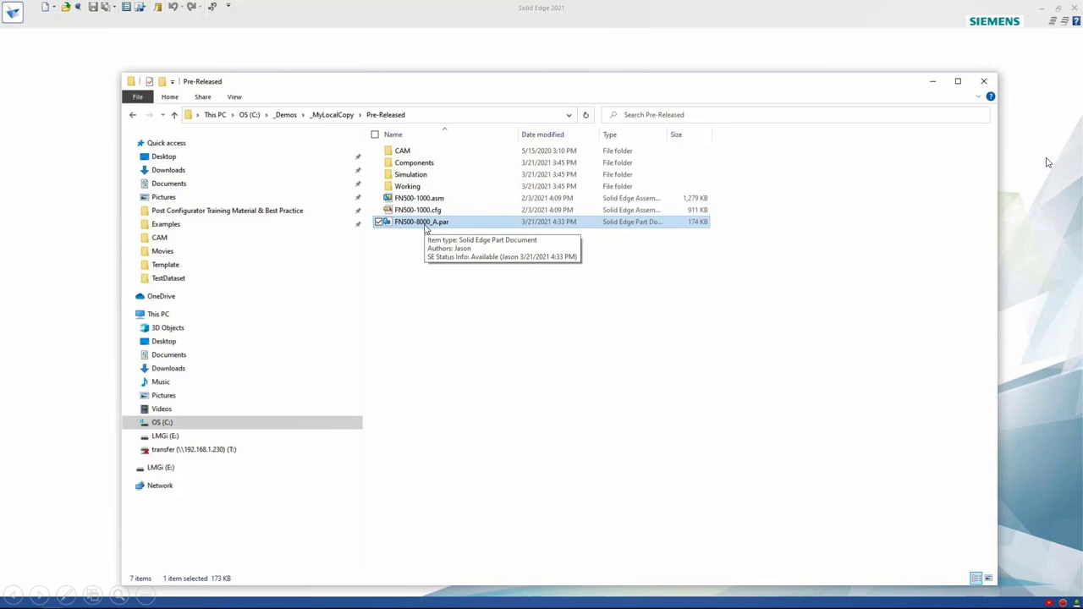
Step: Back in Solid Edge, disable distributed file access when using file replication services in the vault definition and accept the options
{"action": "left_click", "coordinate": [43, 104]}
{"action": "left_click", "coordinate": [126, 7]}
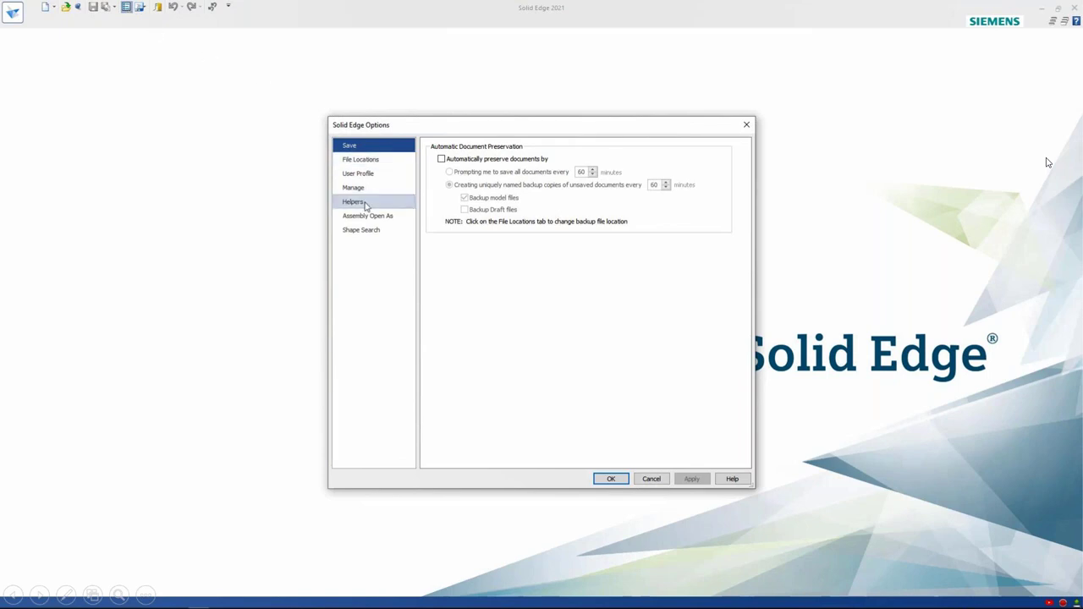
{"action": "left_click", "coordinate": [353, 187]}
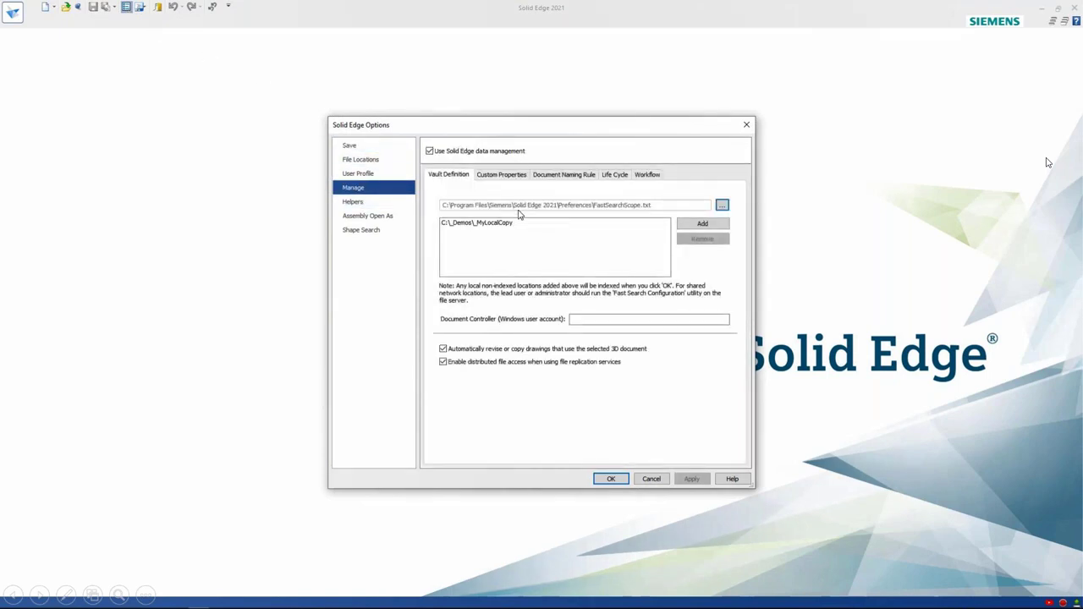
{"action": "left_click", "coordinate": [456, 365]}
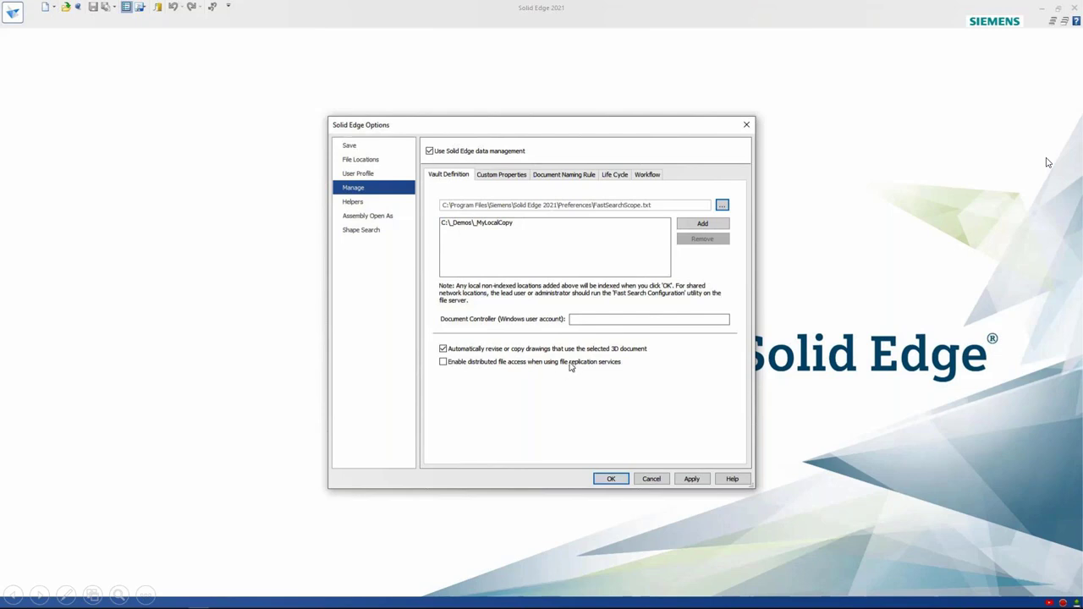
{"action": "left_click", "coordinate": [611, 481]}
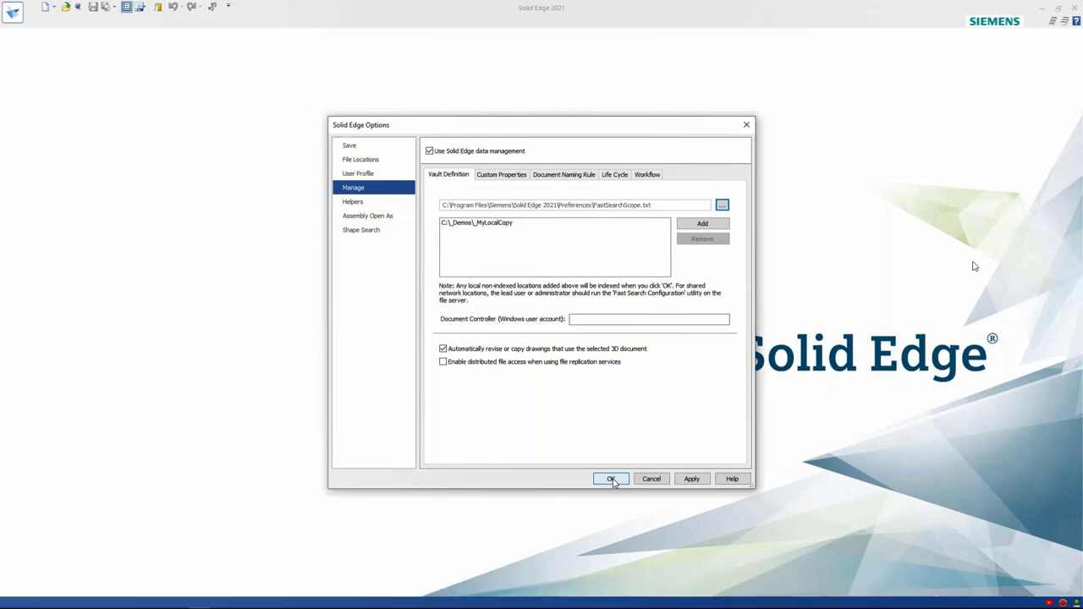
{"action": "left_click", "coordinate": [611, 479]}
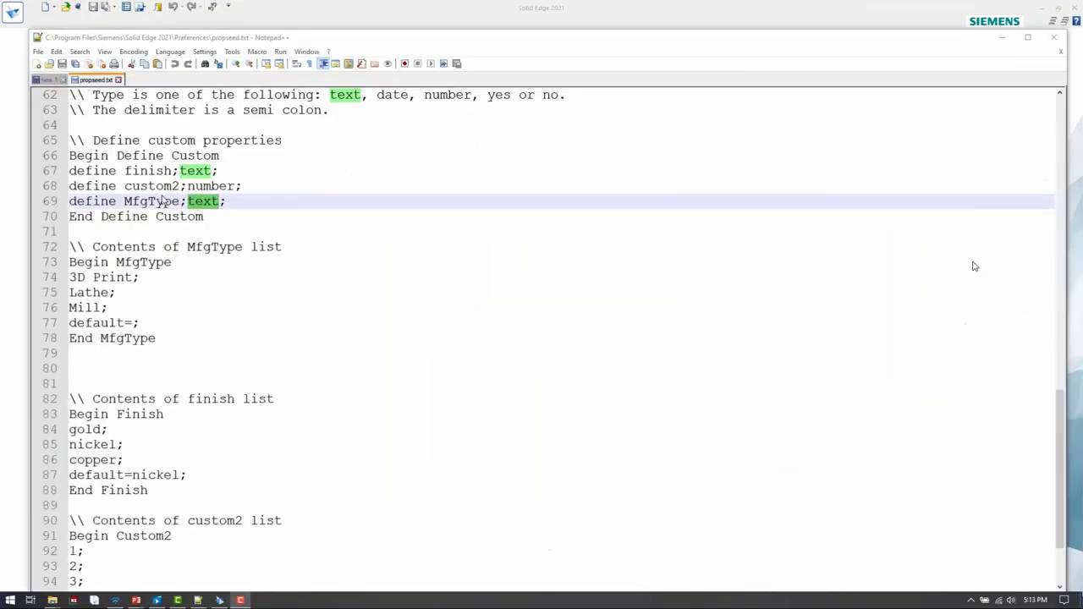
Step: Examine the custom property definition block in propseed.txt in Notepad++, including its begin and end lines and the MfgType definition
{"action": "left_click", "coordinate": [163, 202]}
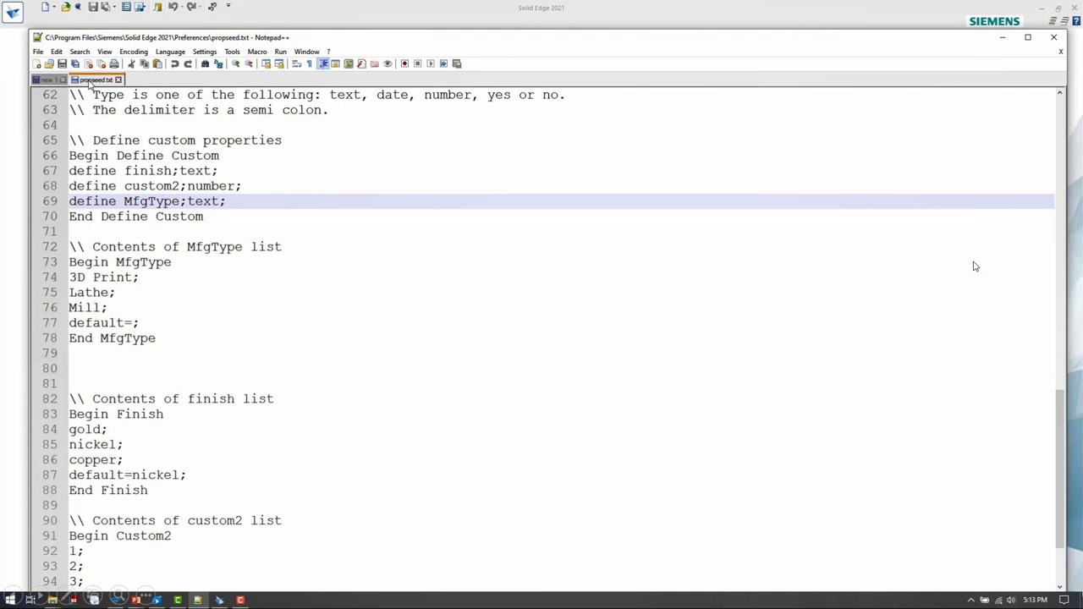
{"action": "double_click", "coordinate": [141, 203]}
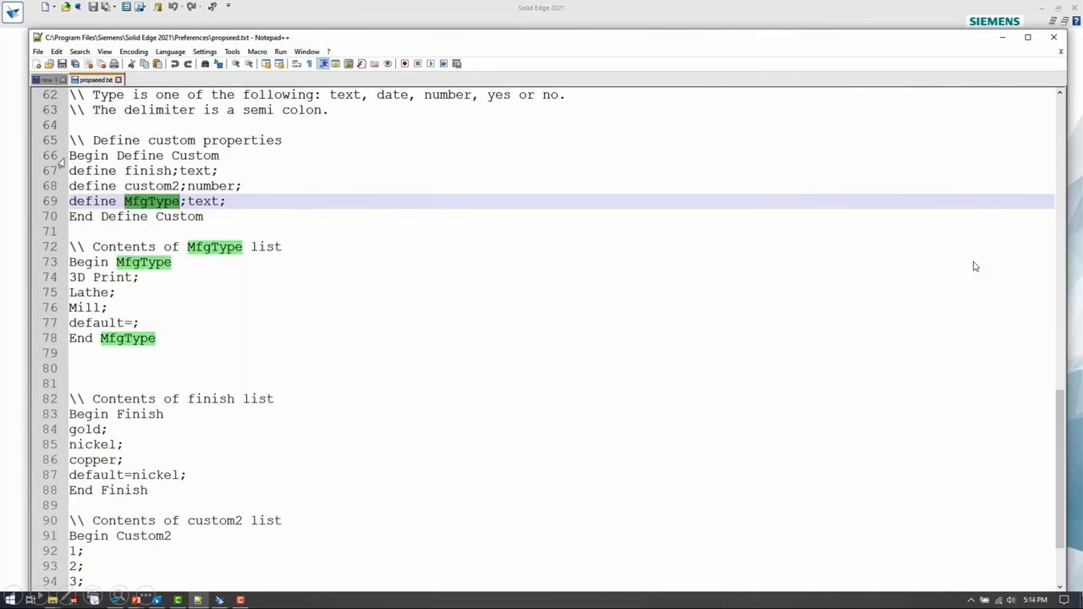
{"action": "left_click_drag", "start_coordinate": [67, 157], "coordinate": [219, 156]}
{"action": "left_click_drag", "start_coordinate": [69, 216], "coordinate": [237, 219]}
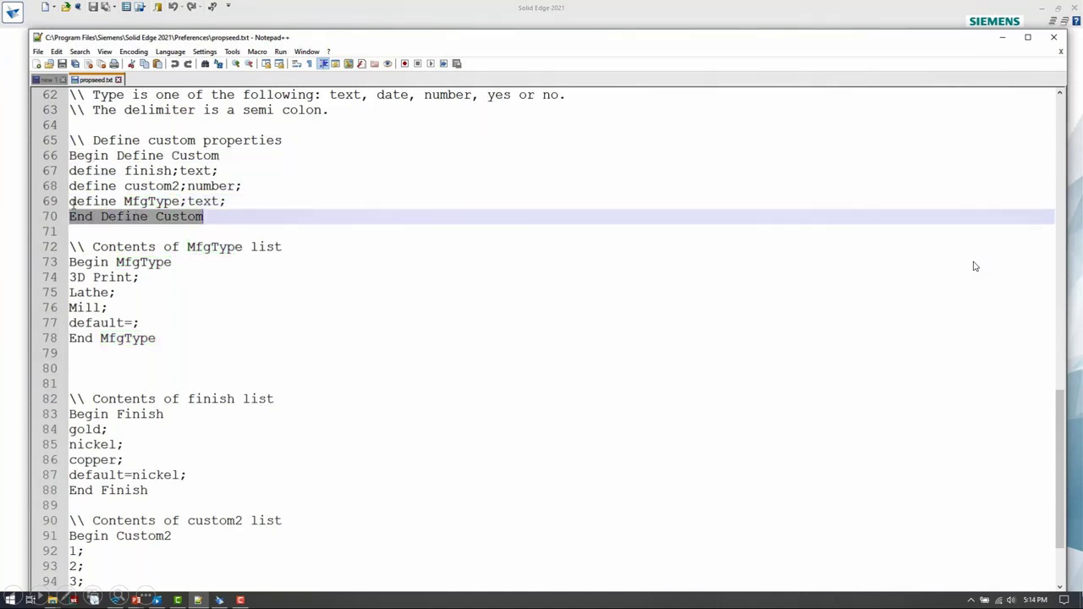
{"action": "left_click_drag", "start_coordinate": [70, 201], "coordinate": [234, 200]}
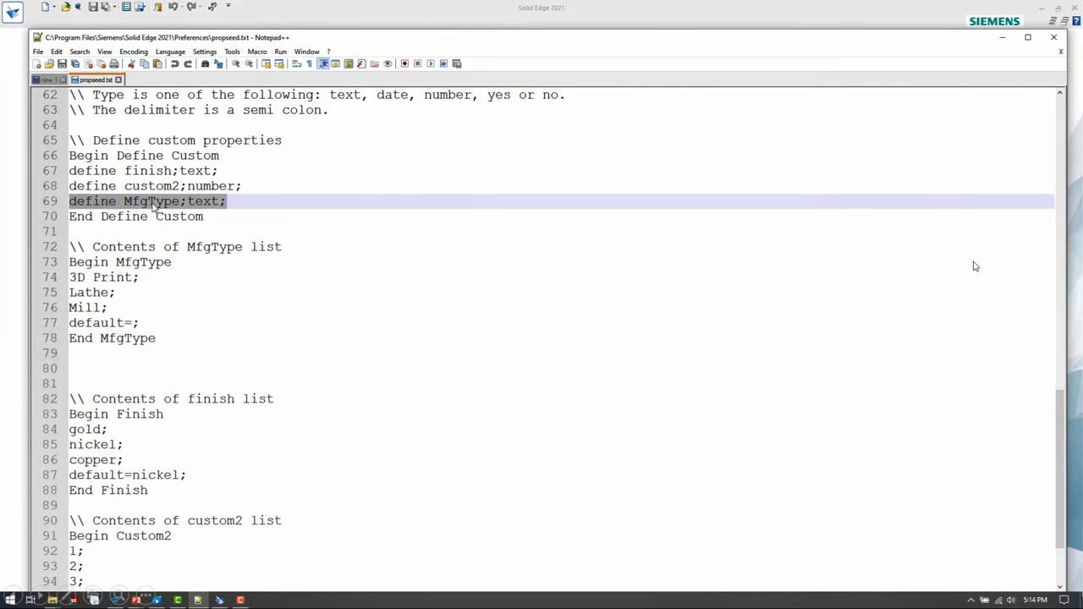
{"action": "left_click", "coordinate": [228, 203]}
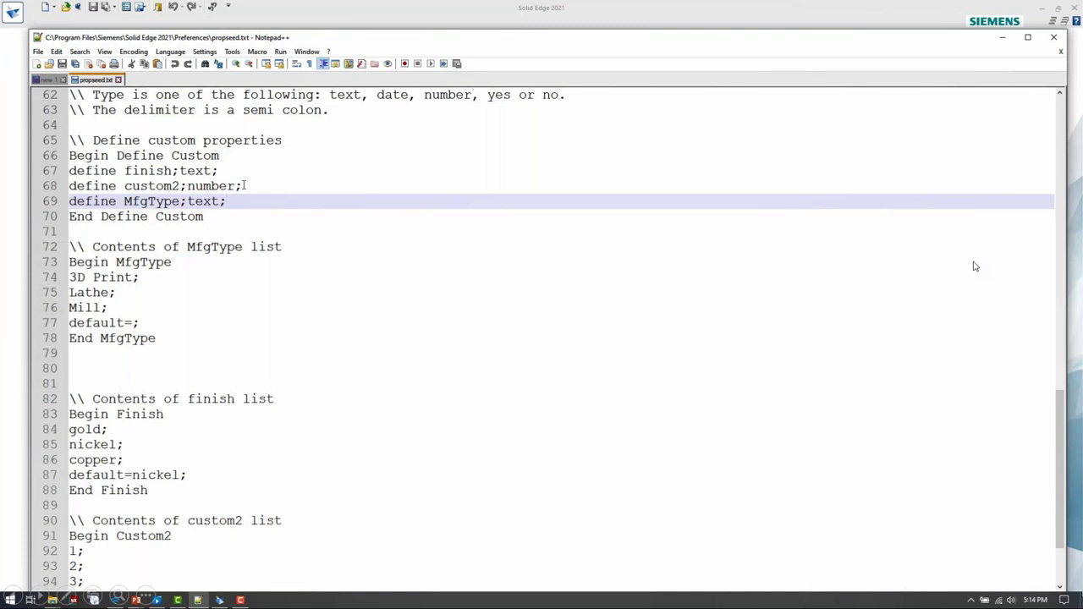
Step: Examine the MfgType list block in propseed.txt, from its begin line through its values to its end line, and return to Solid Edge
{"action": "left_click", "coordinate": [75, 263]}
{"action": "left_click", "coordinate": [136, 263]}
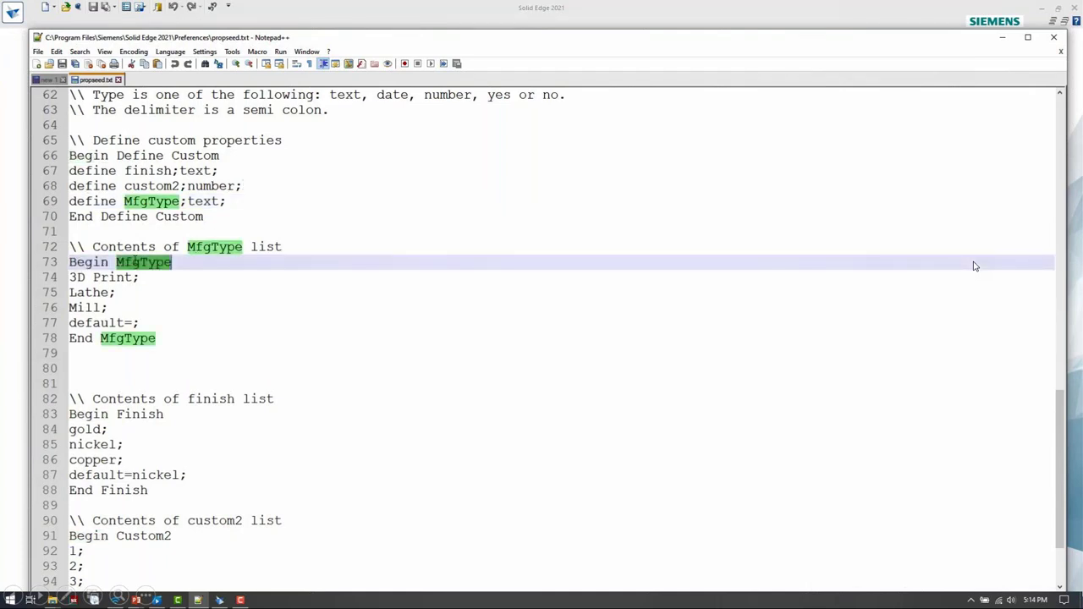
{"action": "left_click", "coordinate": [76, 341]}
{"action": "double_click", "coordinate": [120, 339]}
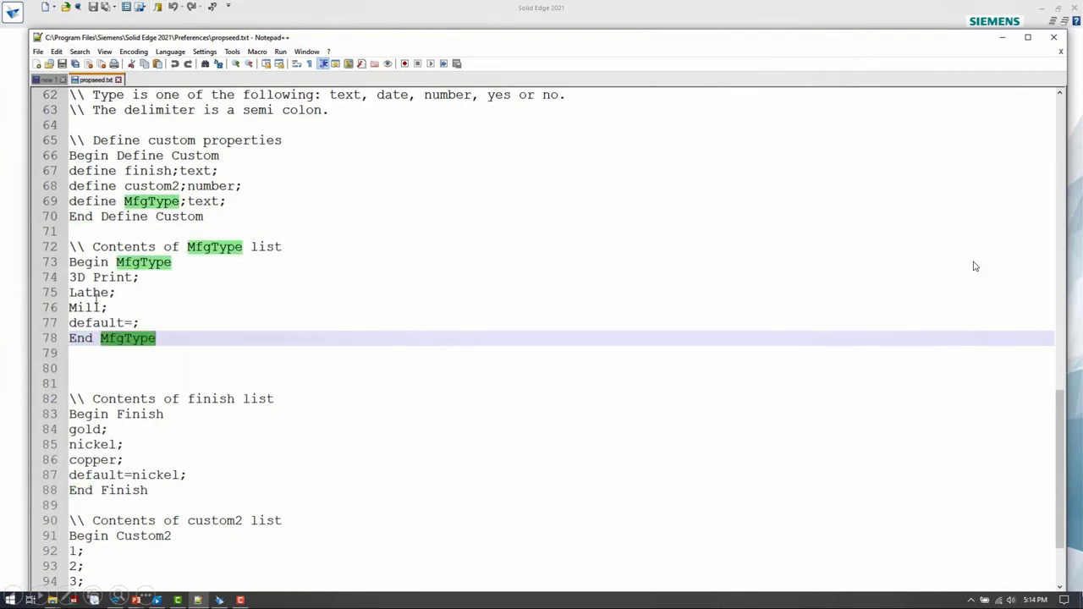
{"action": "left_click_drag", "start_coordinate": [69, 278], "coordinate": [153, 317]}
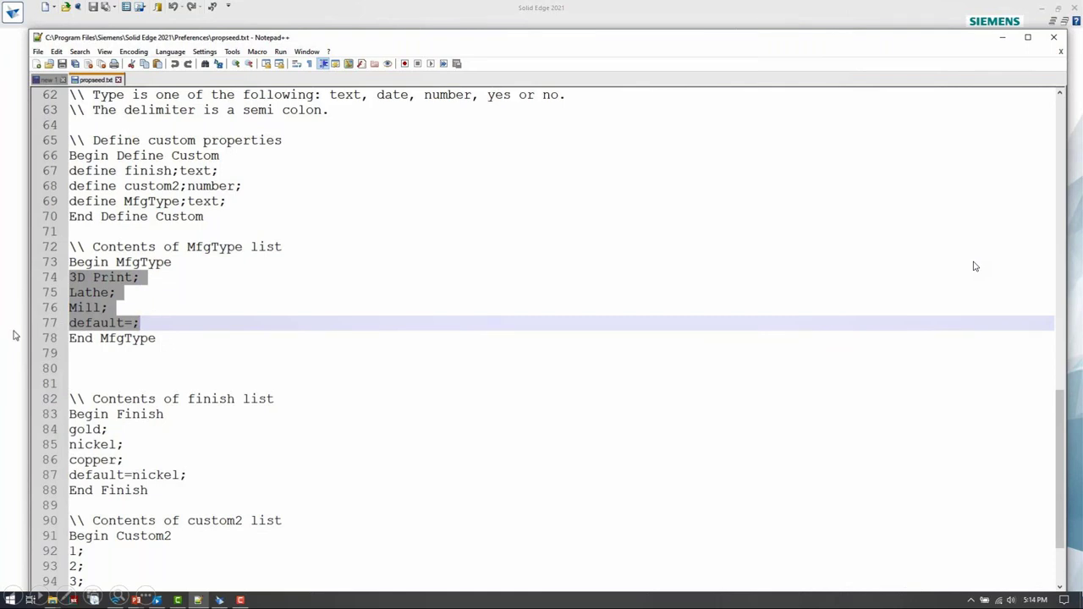
{"action": "key", "text": "alt+F4"}
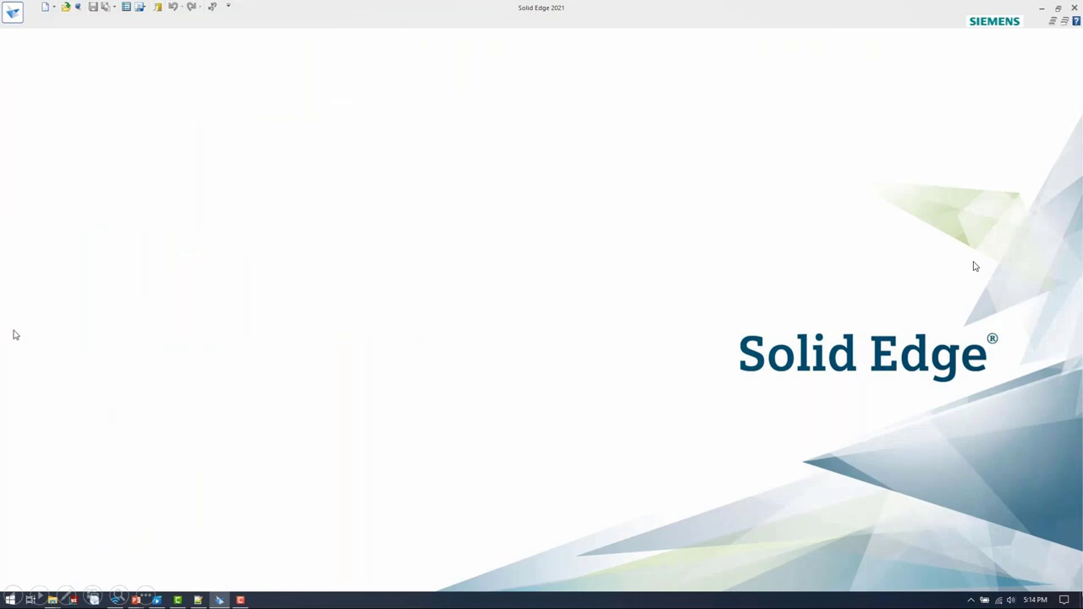
Step: View the registered custom properties in the data management options and leave the options without changes
{"action": "left_click", "coordinate": [126, 7]}
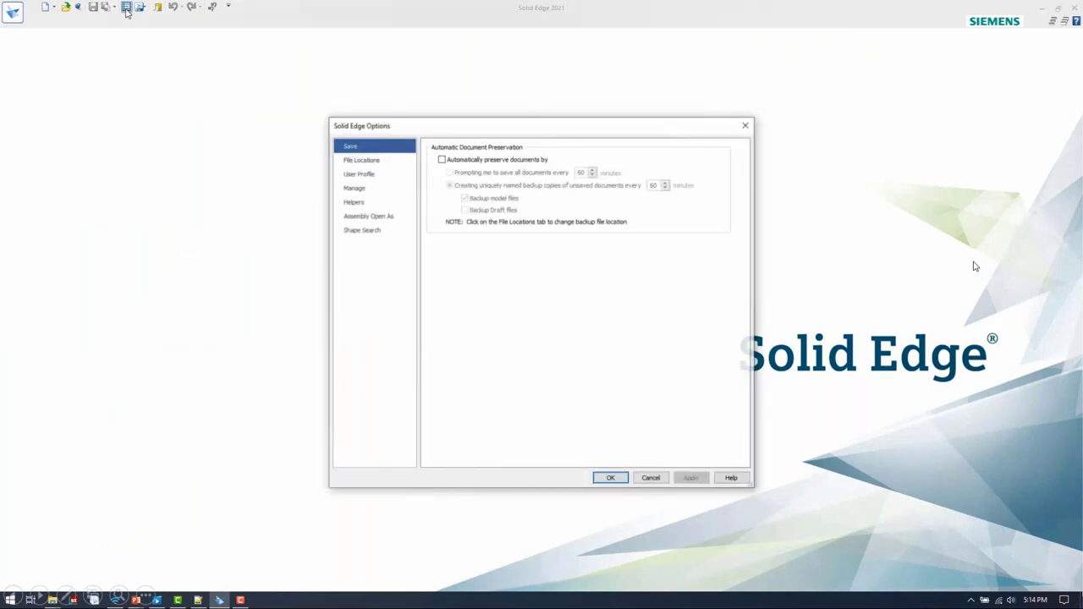
{"action": "left_click", "coordinate": [358, 188]}
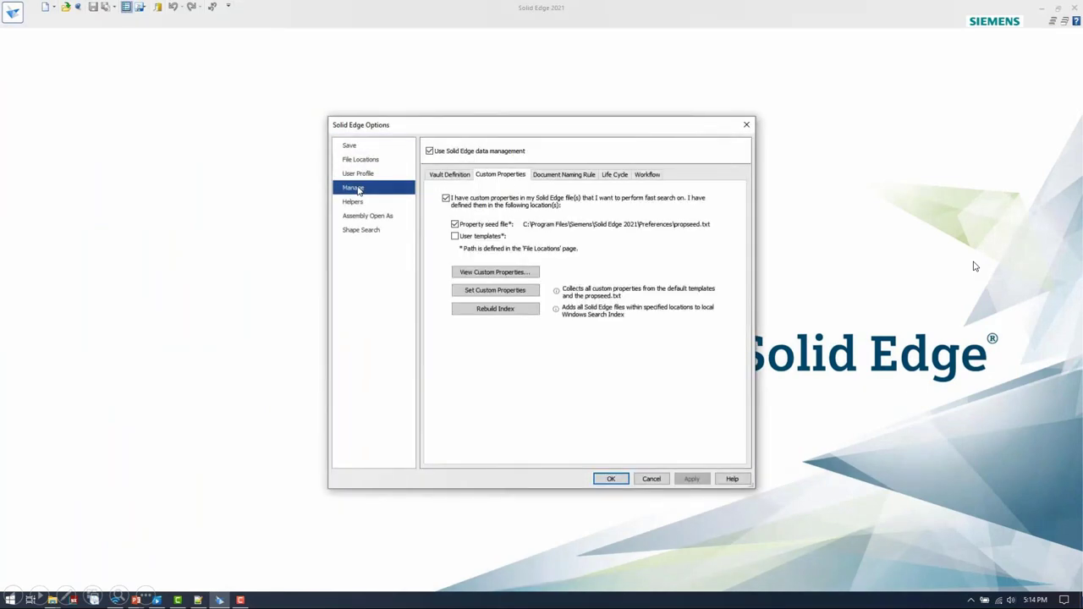
{"action": "left_click", "coordinate": [499, 272]}
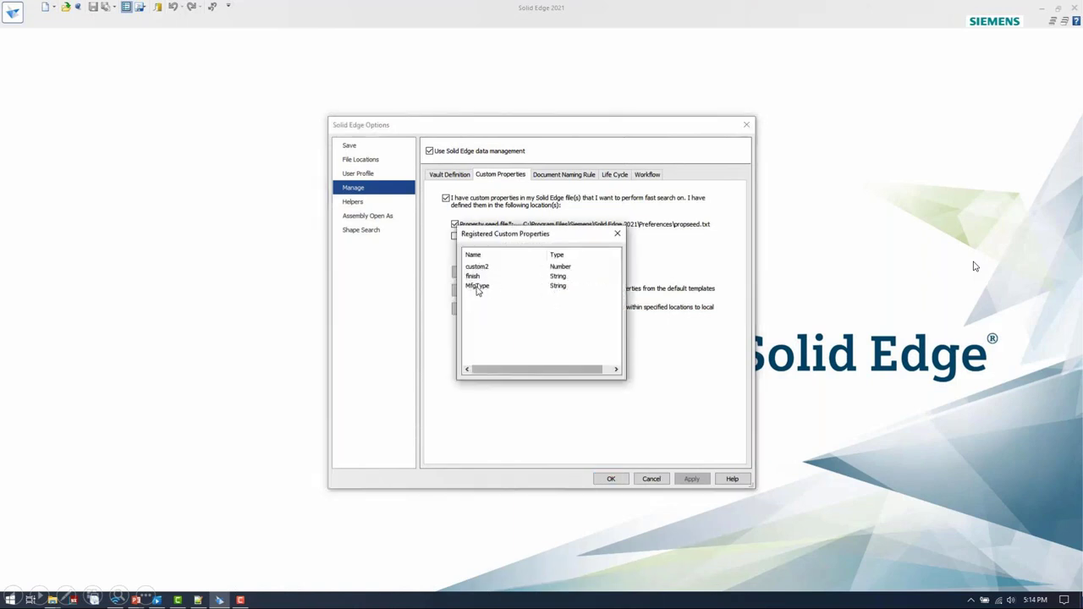
{"action": "left_click", "coordinate": [617, 234]}
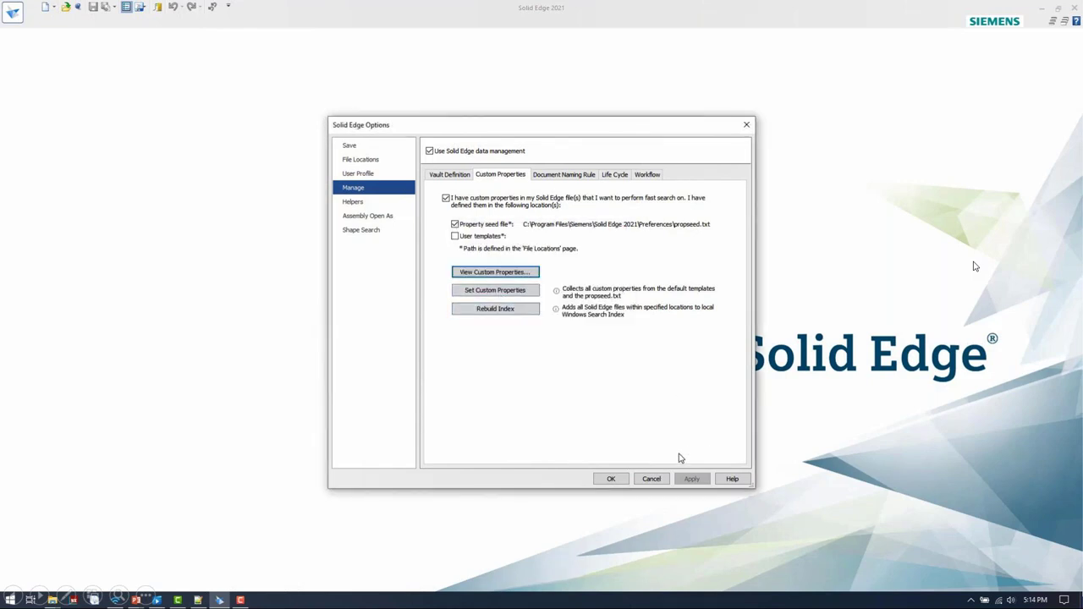
{"action": "left_click", "coordinate": [652, 480]}
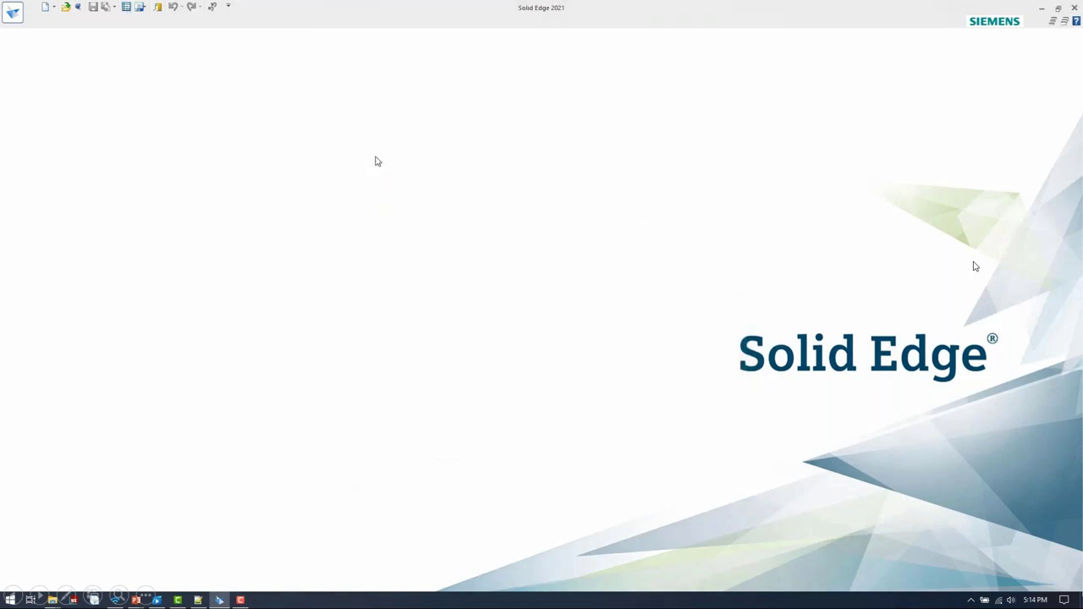
Step: Create a new ANSI inch part and check in the New Document table's column format that MfgType is selected for display
{"action": "left_click", "coordinate": [47, 10]}
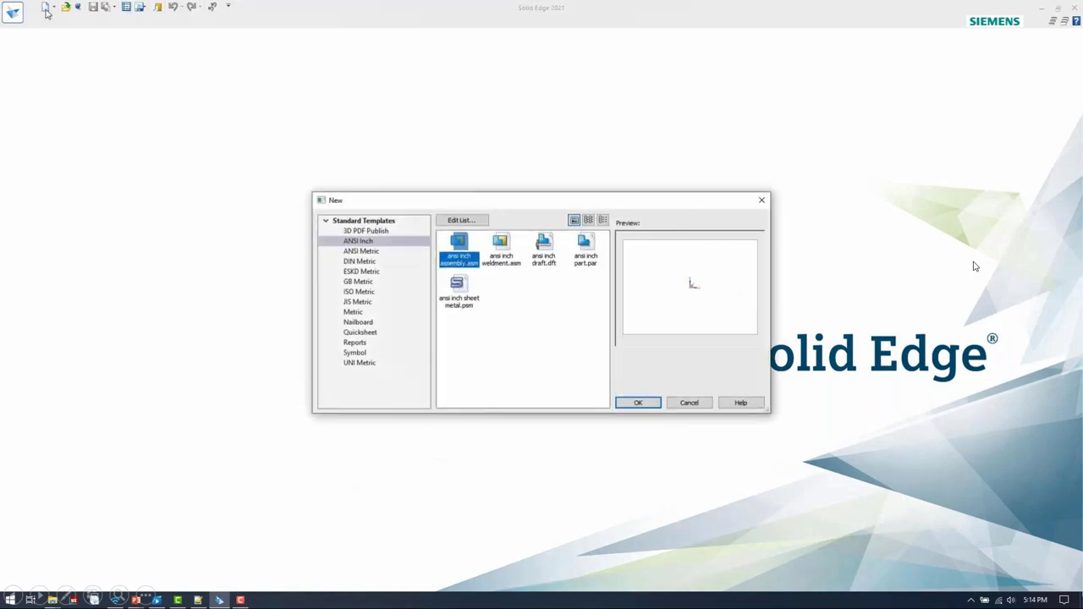
{"action": "left_click", "coordinate": [637, 403]}
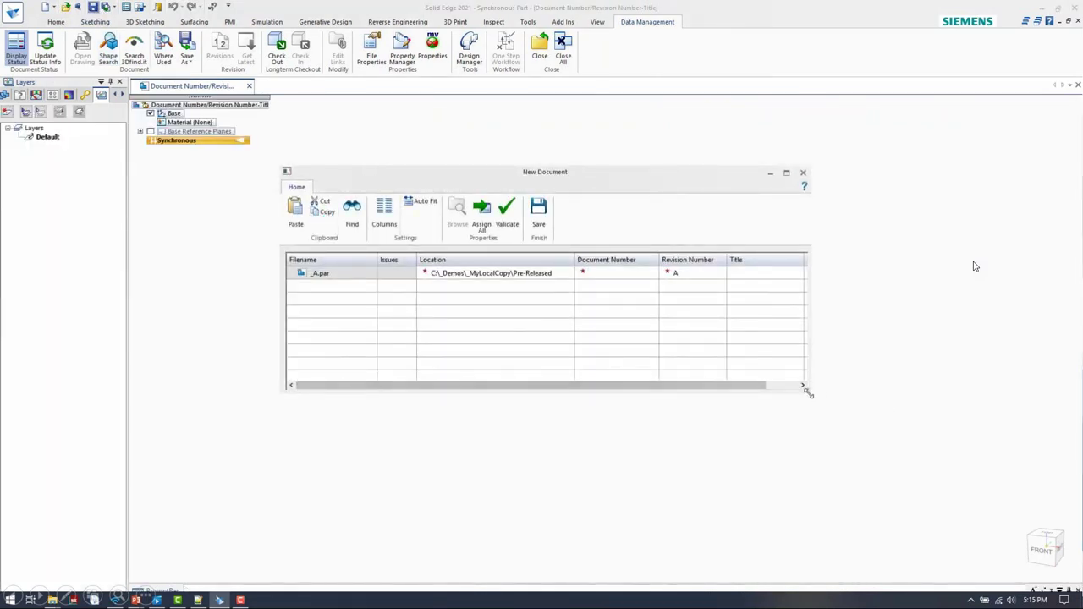
{"action": "left_click_drag", "start_coordinate": [810, 392], "coordinate": [945, 398]}
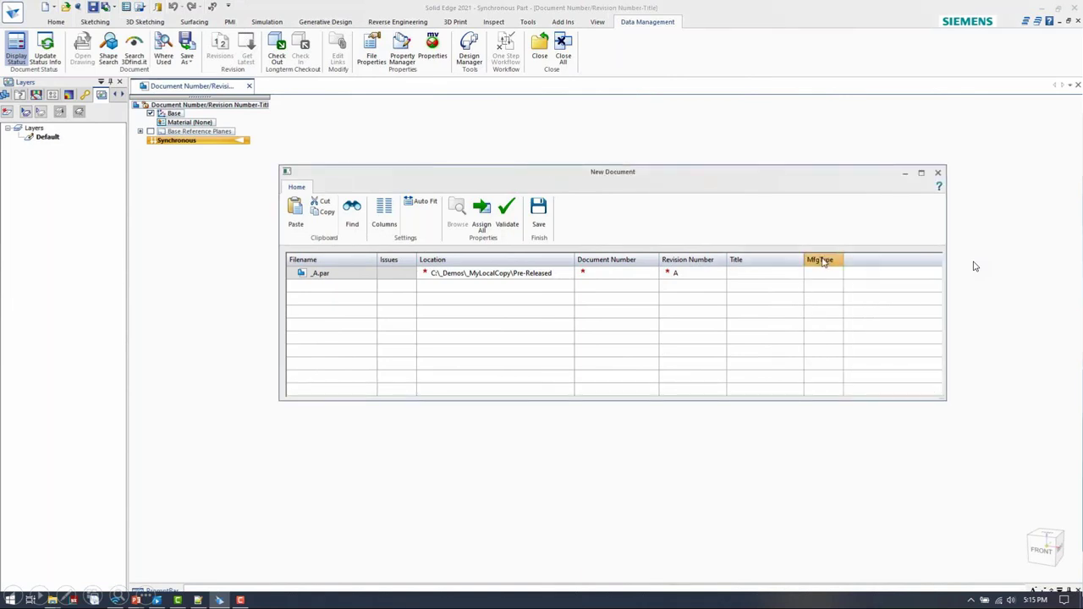
{"action": "left_click", "coordinate": [383, 218]}
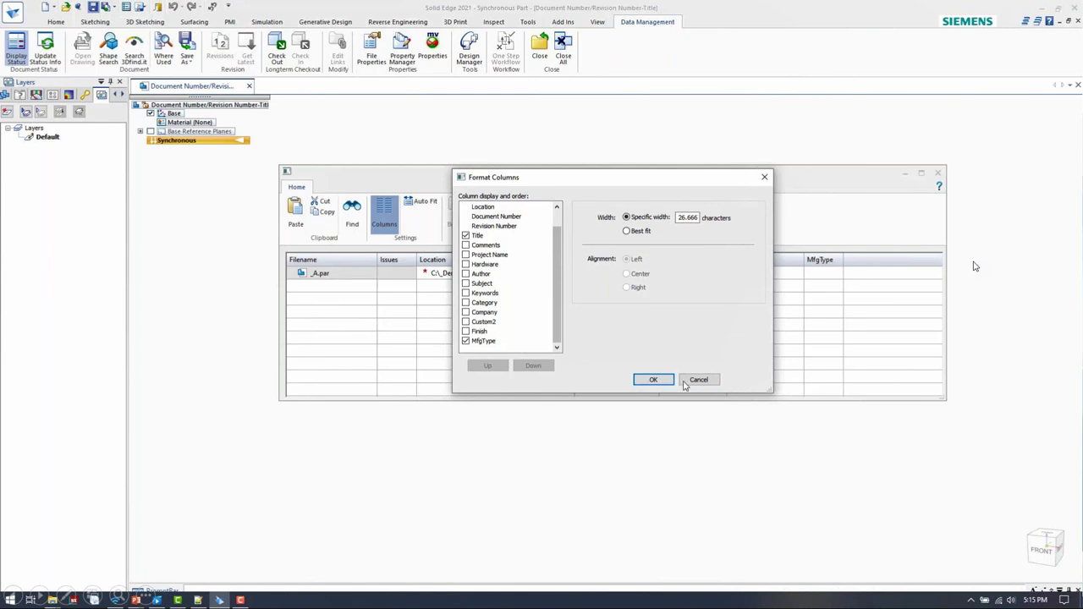
{"action": "left_click", "coordinate": [653, 380]}
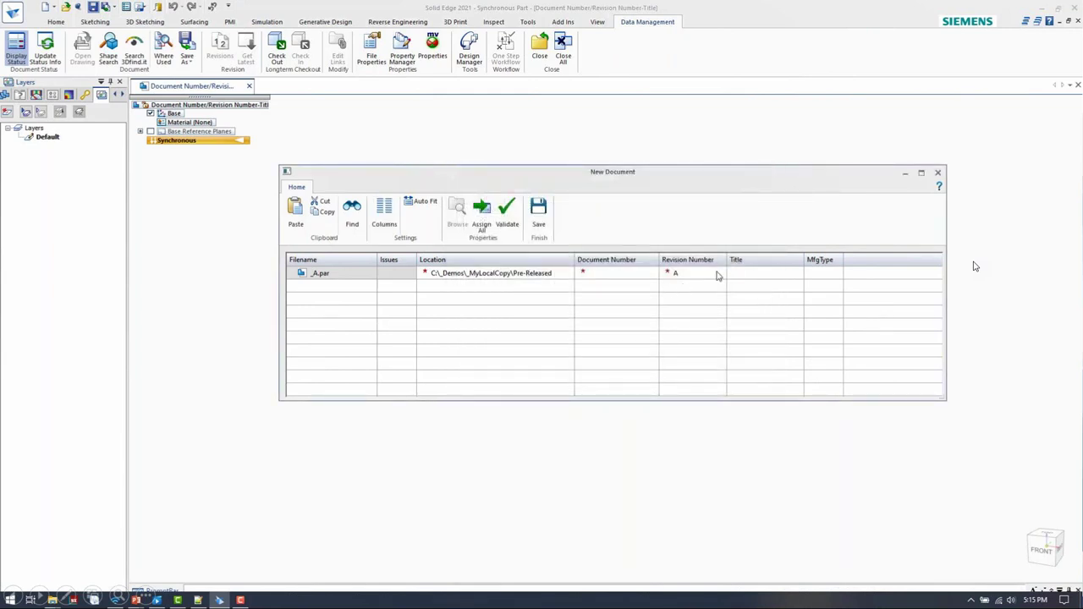
Step: Choose 3D Print as the new document's MfgType and close the New Document dialog without saving
{"action": "left_click", "coordinate": [825, 279]}
{"action": "left_click", "coordinate": [838, 275]}
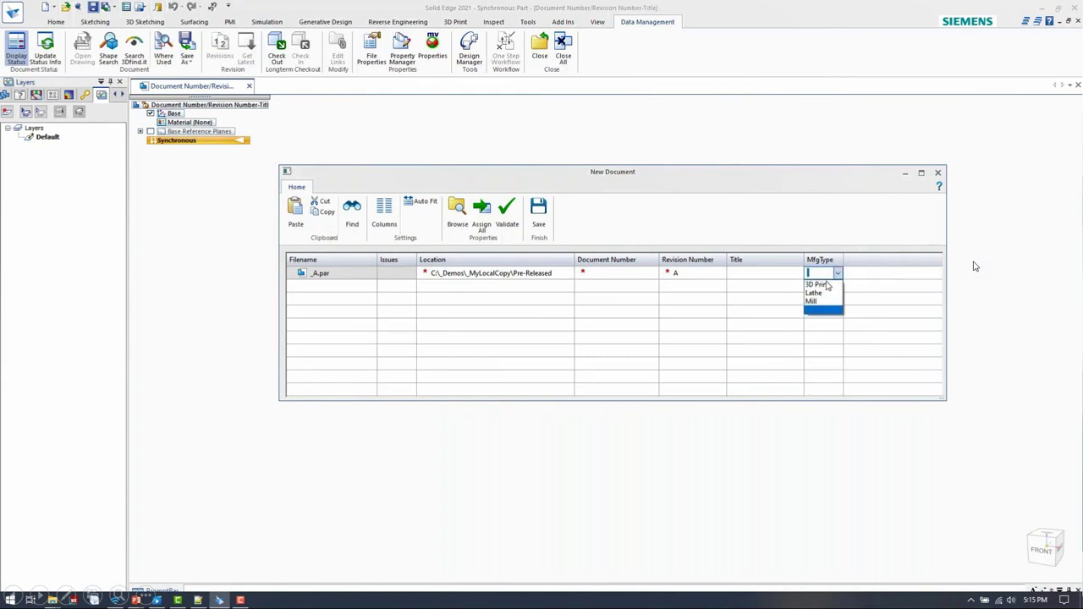
{"action": "left_click", "coordinate": [817, 285]}
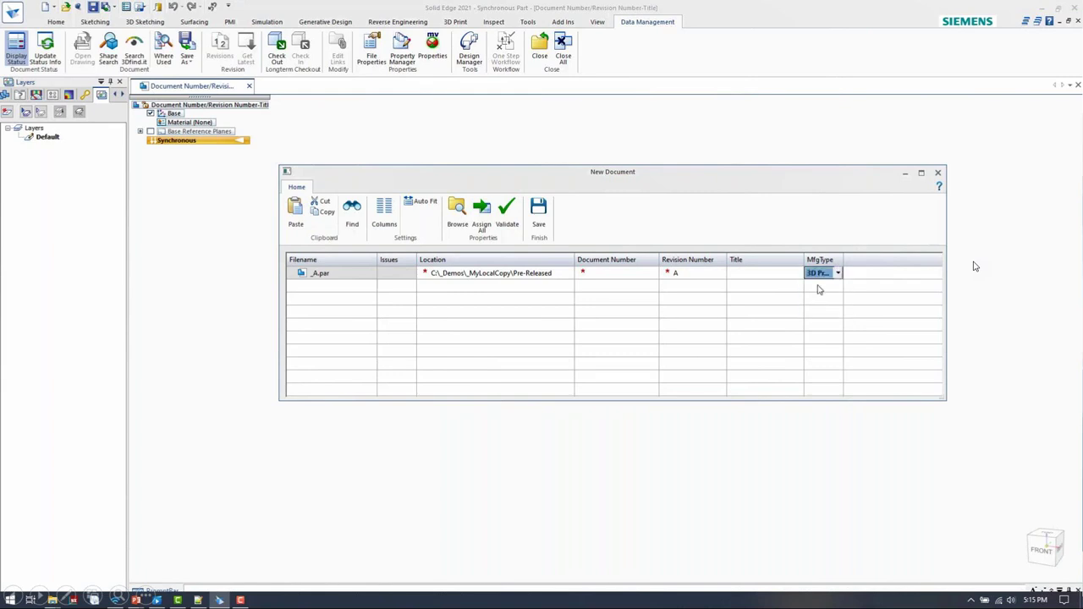
{"action": "left_click", "coordinate": [939, 173]}
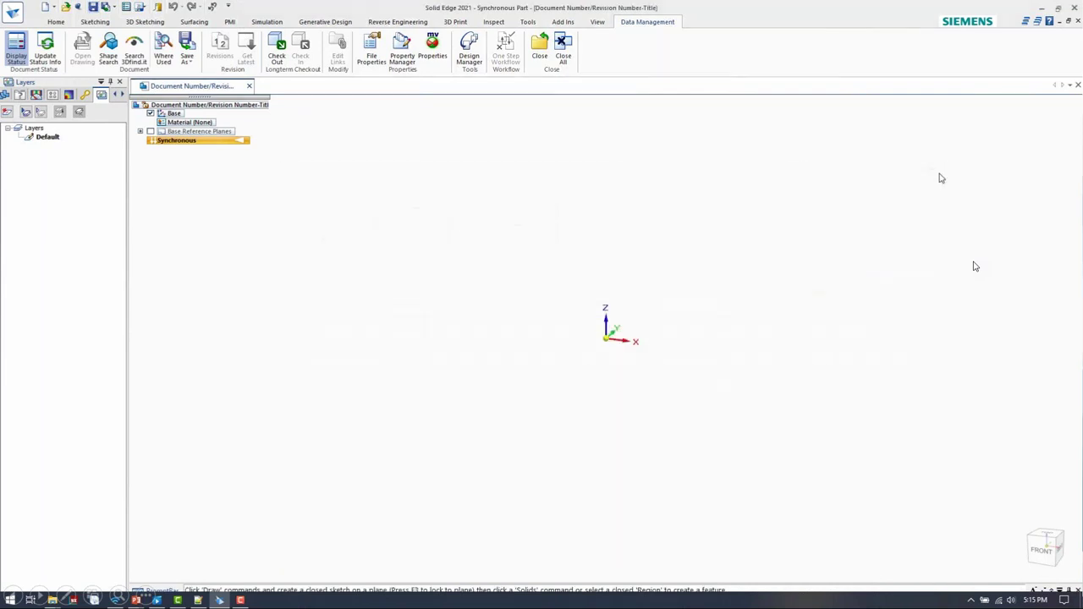
Step: Search the _MyLocalCopy folder, including subfolders, for documents whose MfgType contains *3D*
{"action": "left_click", "coordinate": [66, 7]}
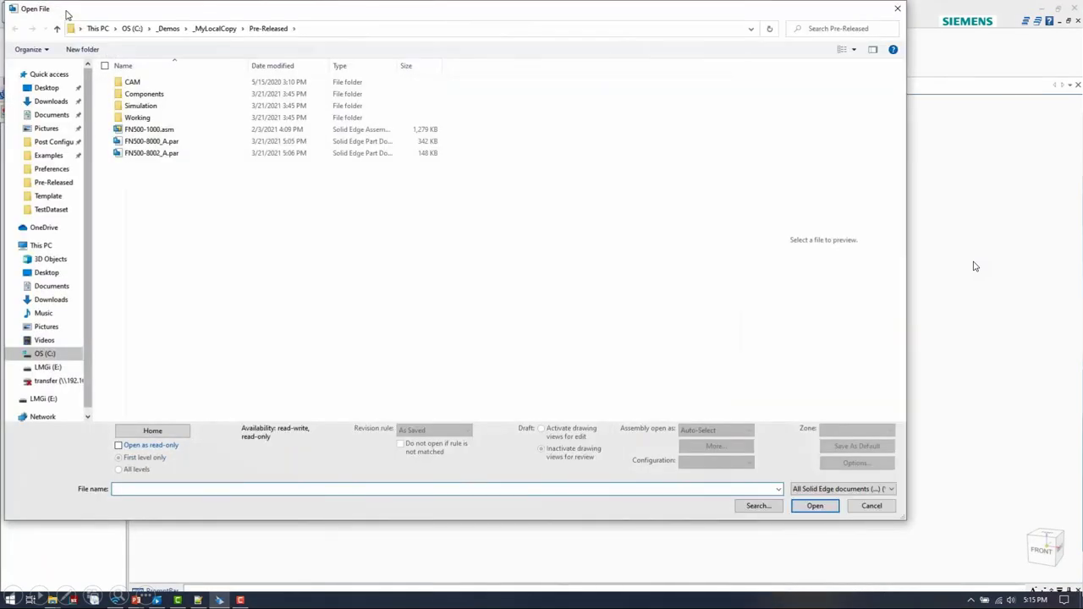
{"action": "left_click", "coordinate": [759, 507]}
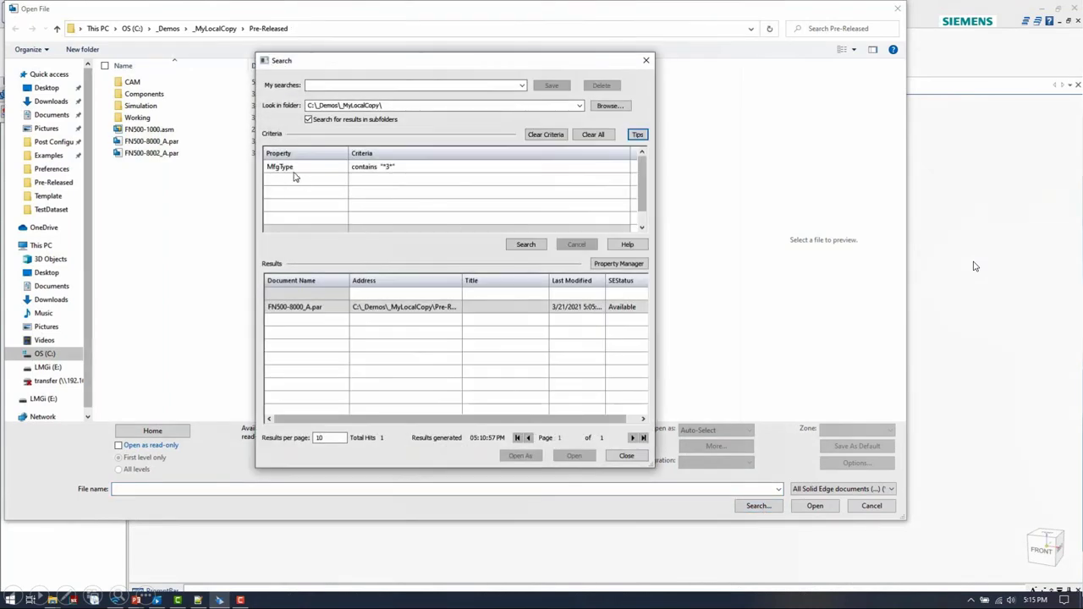
{"action": "left_click", "coordinate": [332, 174]}
{"action": "left_click", "coordinate": [332, 174]}
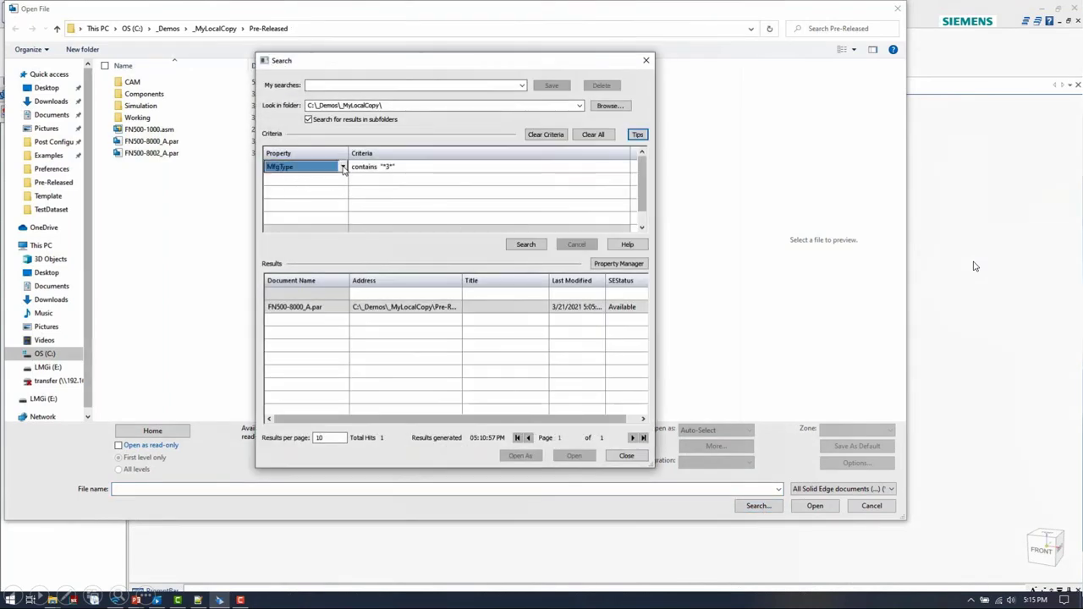
{"action": "left_click", "coordinate": [344, 168]}
{"action": "left_click", "coordinate": [344, 169]}
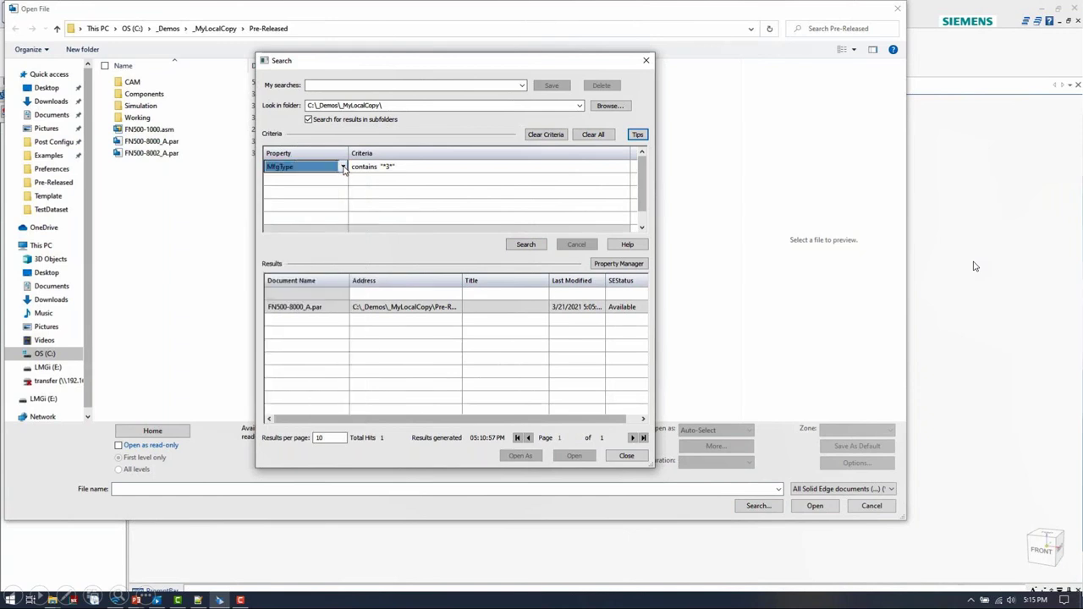
{"action": "left_click", "coordinate": [403, 169]}
{"action": "left_click", "coordinate": [395, 167]}
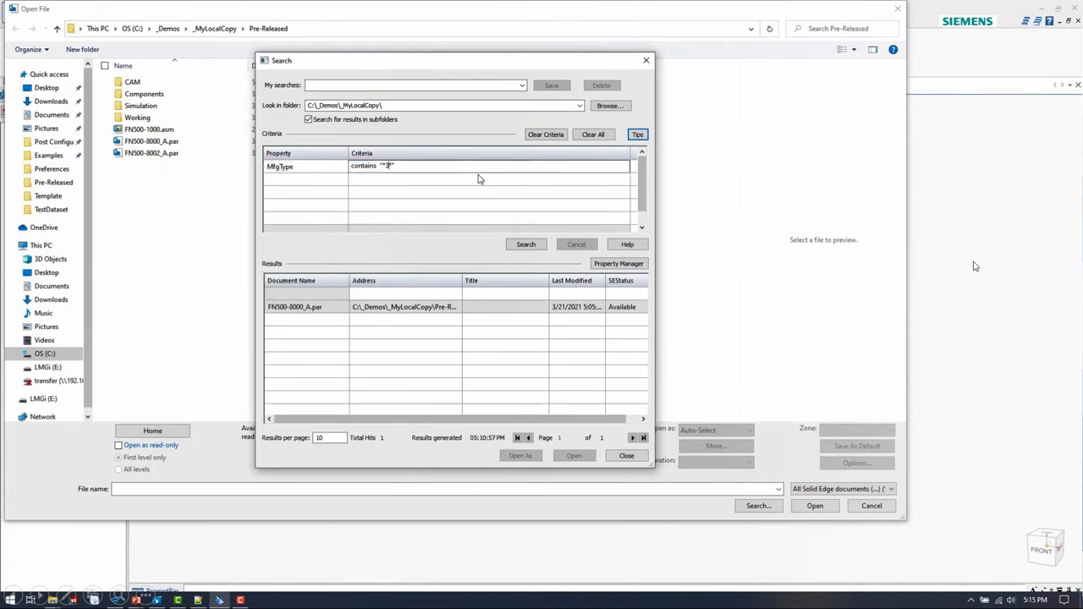
{"action": "type", "text": "D"}
{"action": "left_click", "coordinate": [533, 245]}
Step: Preview FN500-8000_A.par from the search results and leave the Search and Open File dialogs without opening it
{"action": "left_click", "coordinate": [308, 313]}
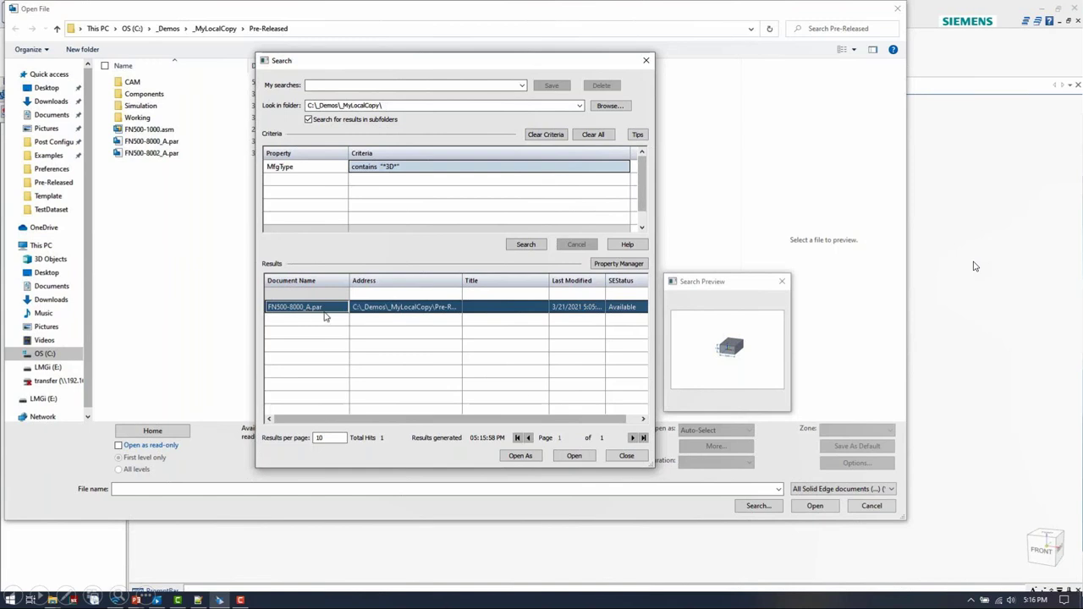
{"action": "left_click", "coordinate": [627, 457]}
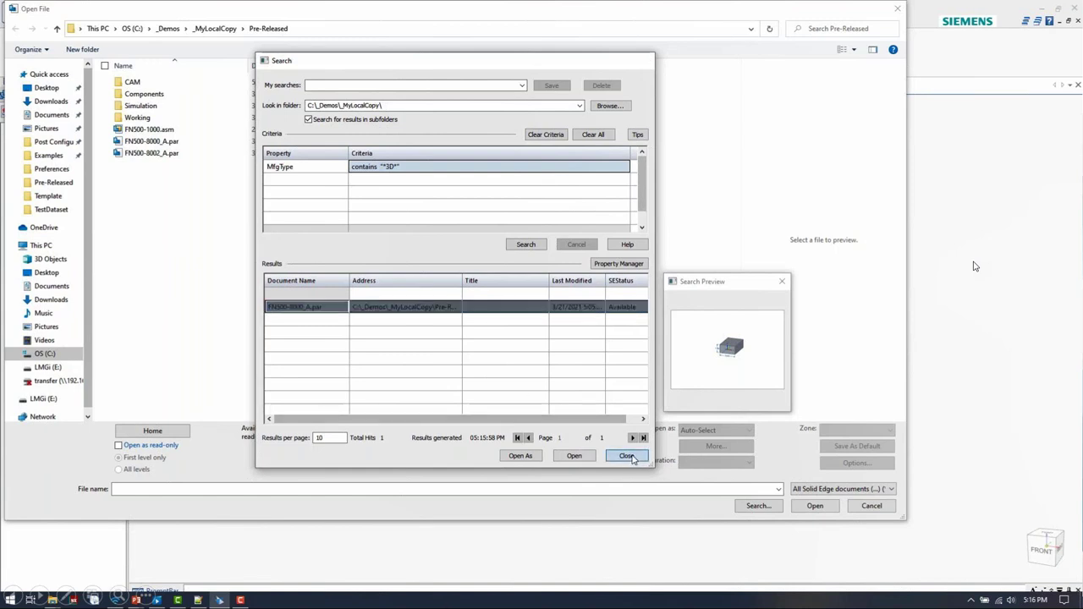
{"action": "left_click", "coordinate": [901, 10]}
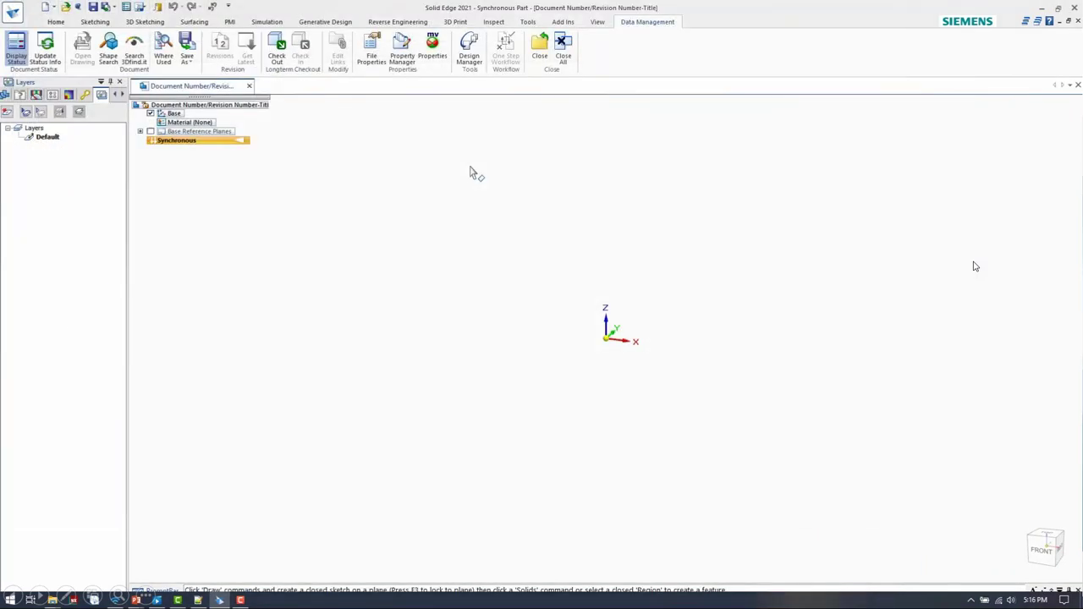
Step: Switch to File Explorer and review the available detail columns for the _Demos folder, including Title and MfgType, without changing them
{"action": "key", "text": "alt+Tab"}
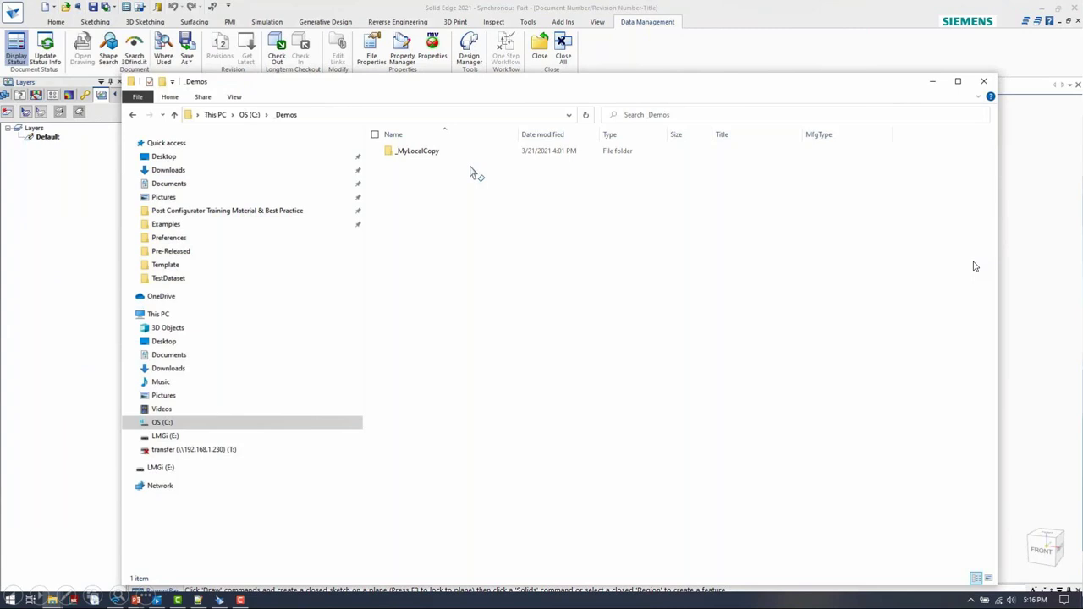
{"action": "left_click", "coordinate": [234, 96]}
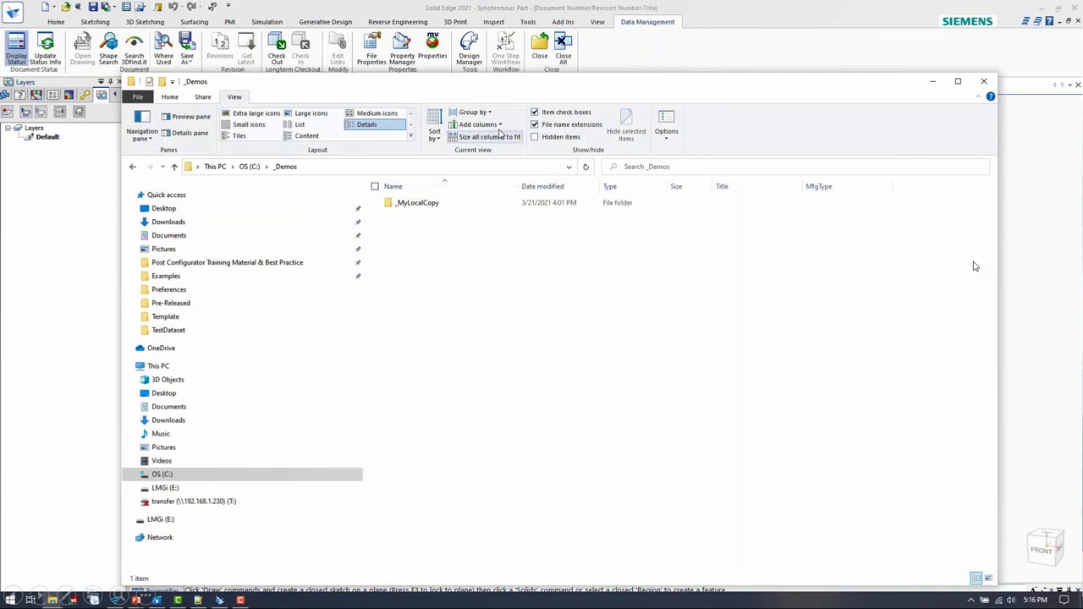
{"action": "left_click", "coordinate": [501, 125]}
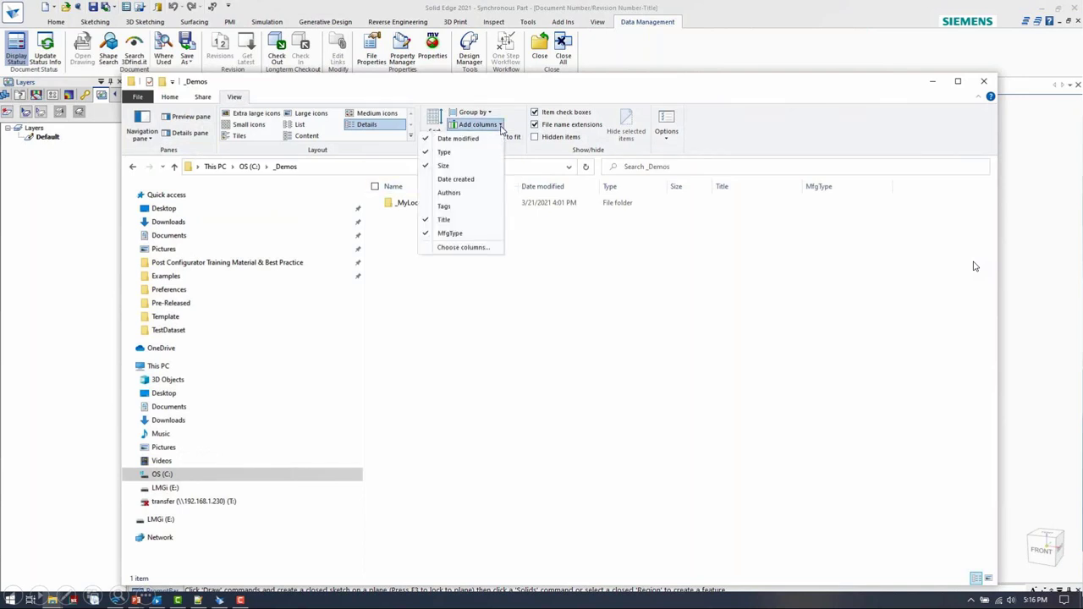
{"action": "left_click", "coordinate": [468, 250]}
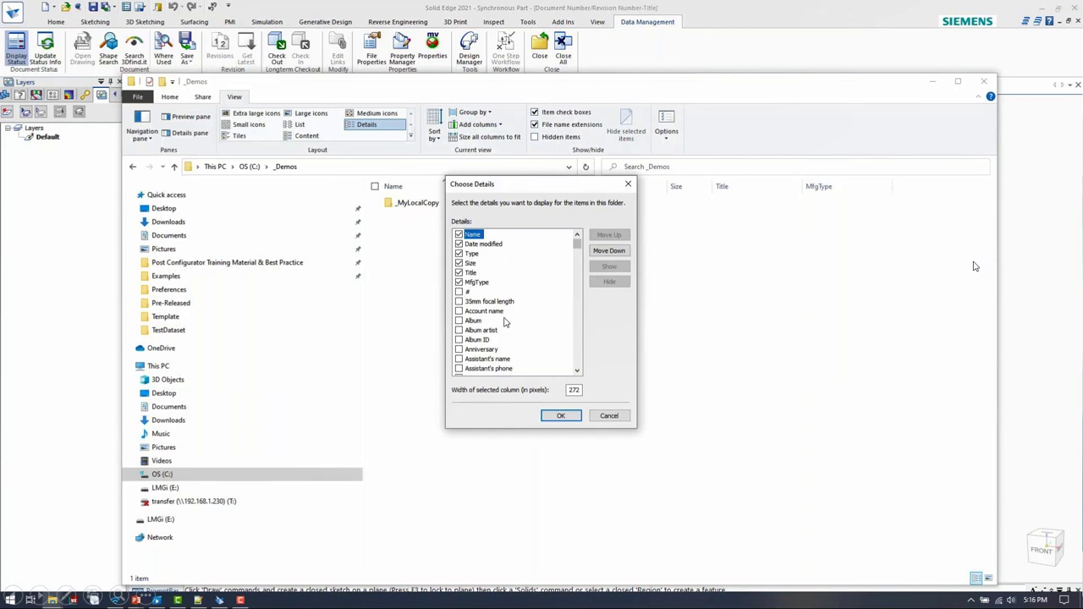
{"action": "scroll", "coordinate": [506, 322], "scroll_direction": "down", "scroll_amount": 3}
{"action": "left_click", "coordinate": [609, 419]}
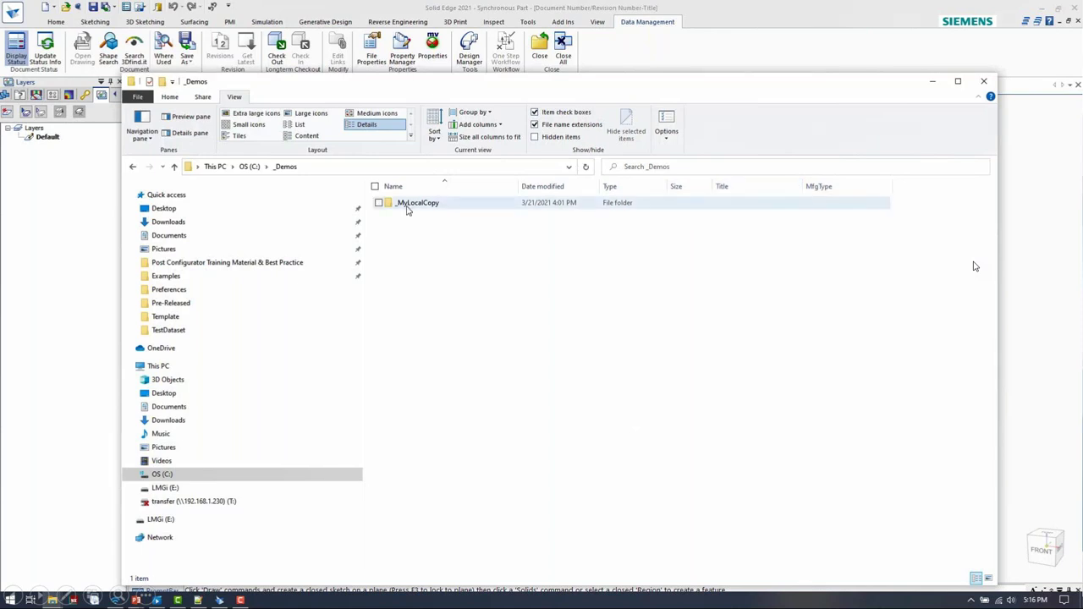
{"action": "mouse_move", "coordinate": [407, 209]}
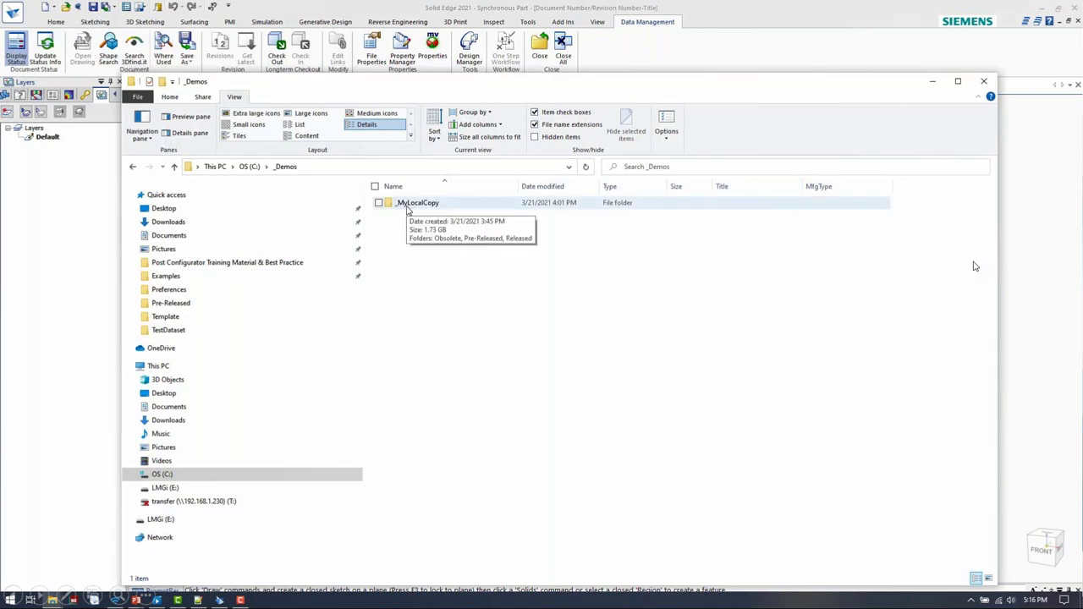
Step: Apply the _Demos folder's current column view to all folders of the same type through the folder options
{"action": "left_click", "coordinate": [666, 134]}
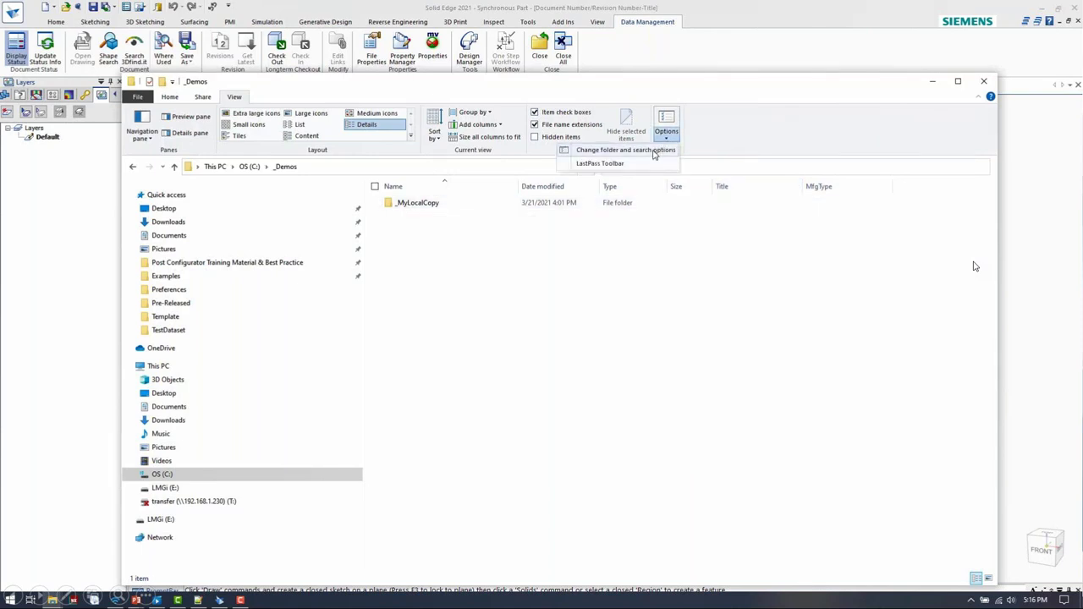
{"action": "left_click", "coordinate": [656, 152]}
{"action": "left_click", "coordinate": [186, 220]}
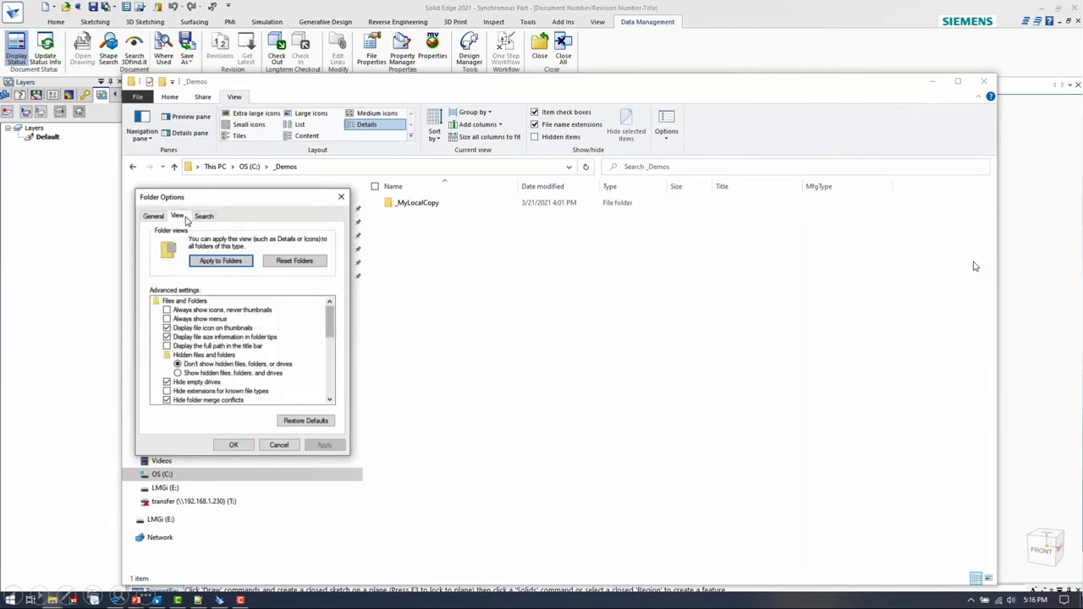
{"action": "left_click_drag", "start_coordinate": [217, 201], "coordinate": [552, 182]}
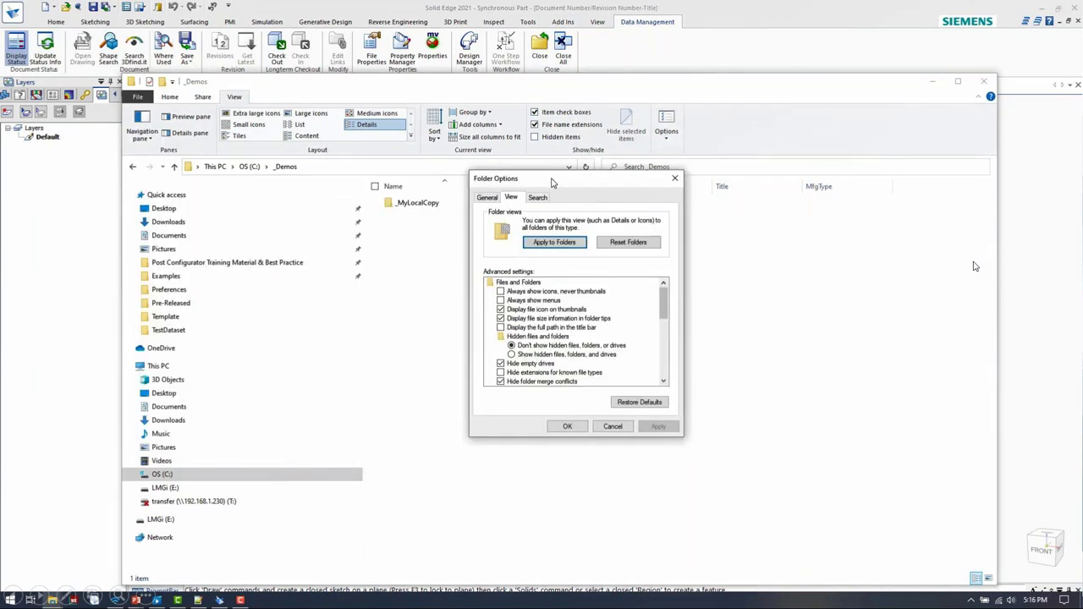
{"action": "left_click", "coordinate": [554, 242]}
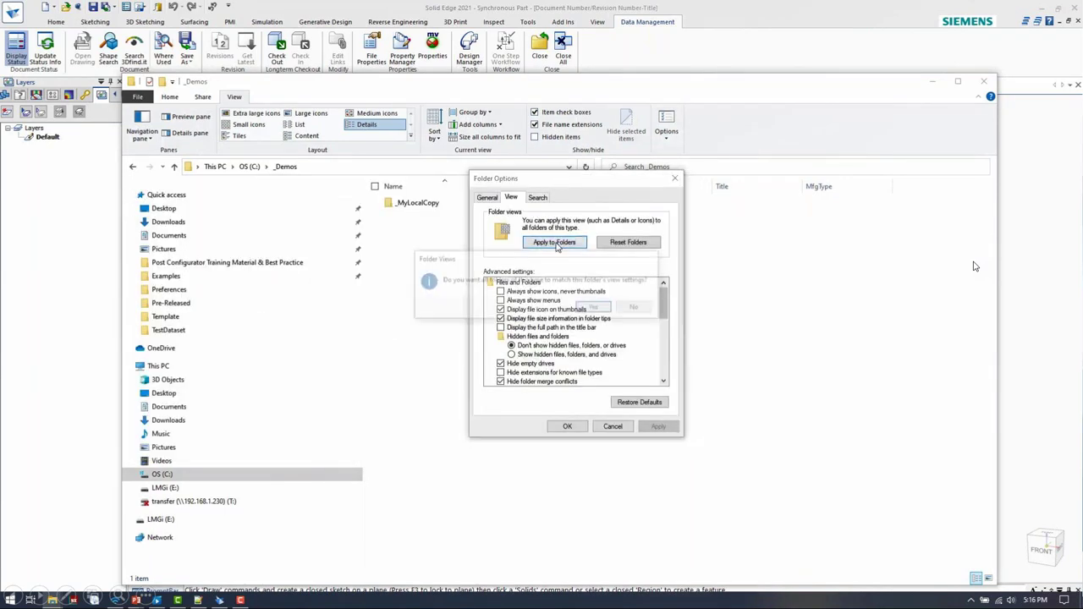
{"action": "left_click", "coordinate": [596, 309]}
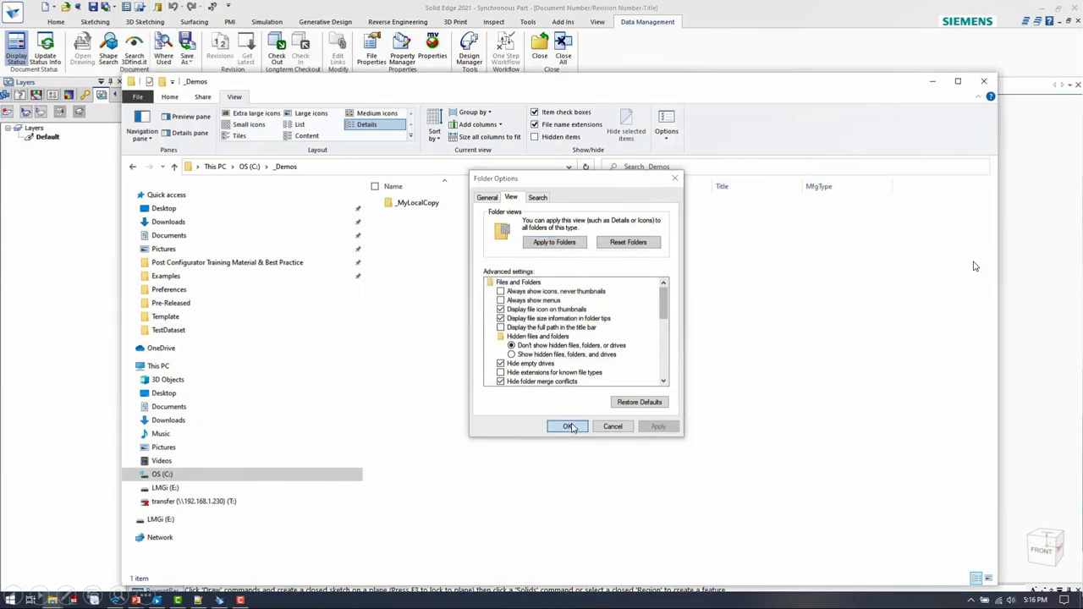
{"action": "left_click", "coordinate": [568, 427]}
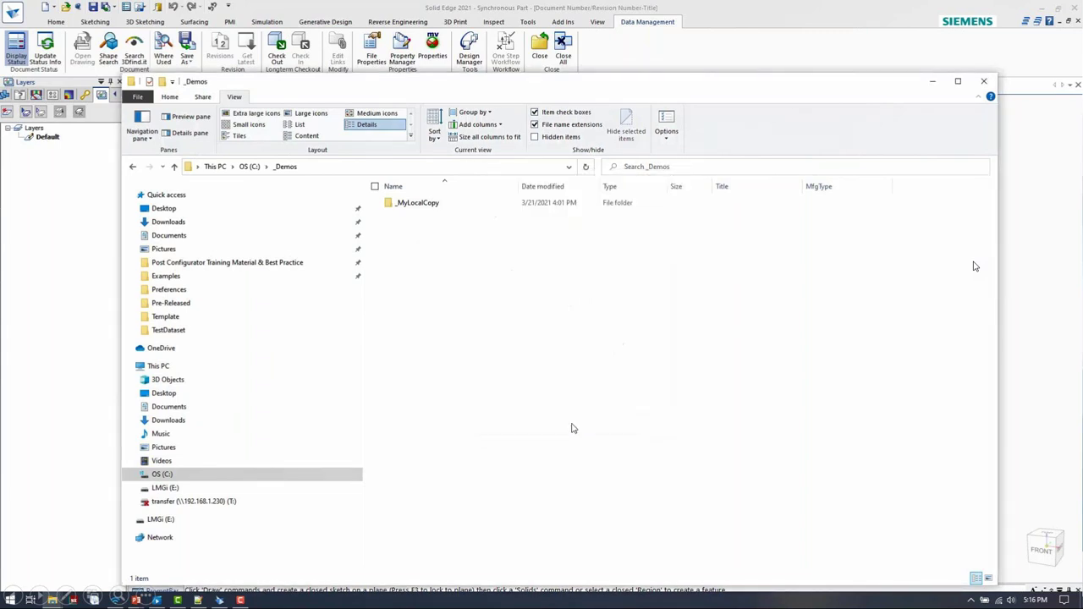
Step: Browse to the Pre-Released folder and check the MfgType column for FN500-8000_A.par and the folder's recent search terms
{"action": "double_click", "coordinate": [418, 204]}
{"action": "left_click", "coordinate": [418, 216]}
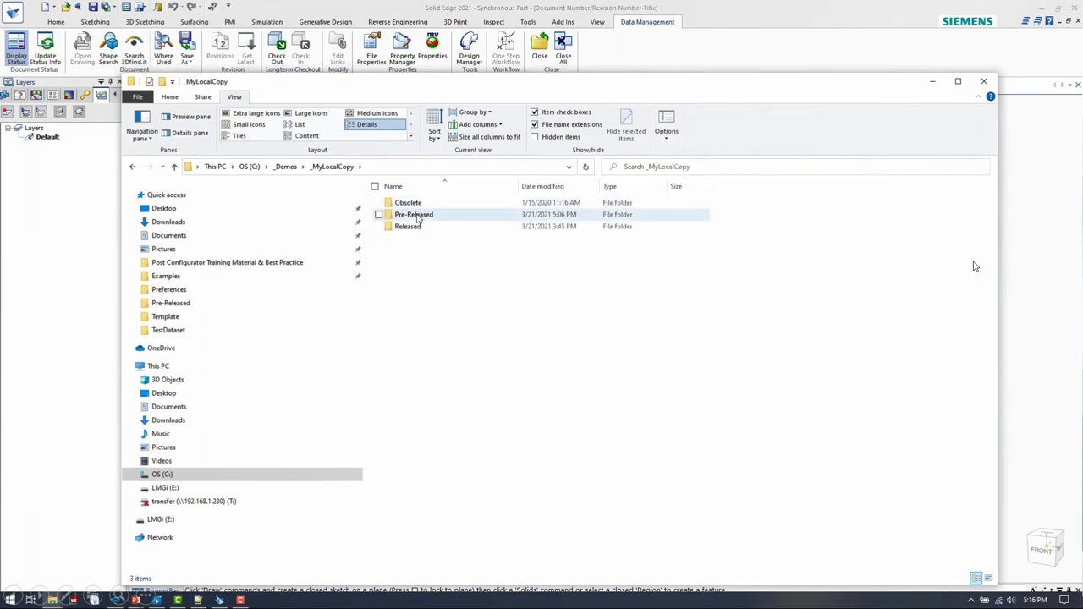
{"action": "double_click", "coordinate": [418, 216]}
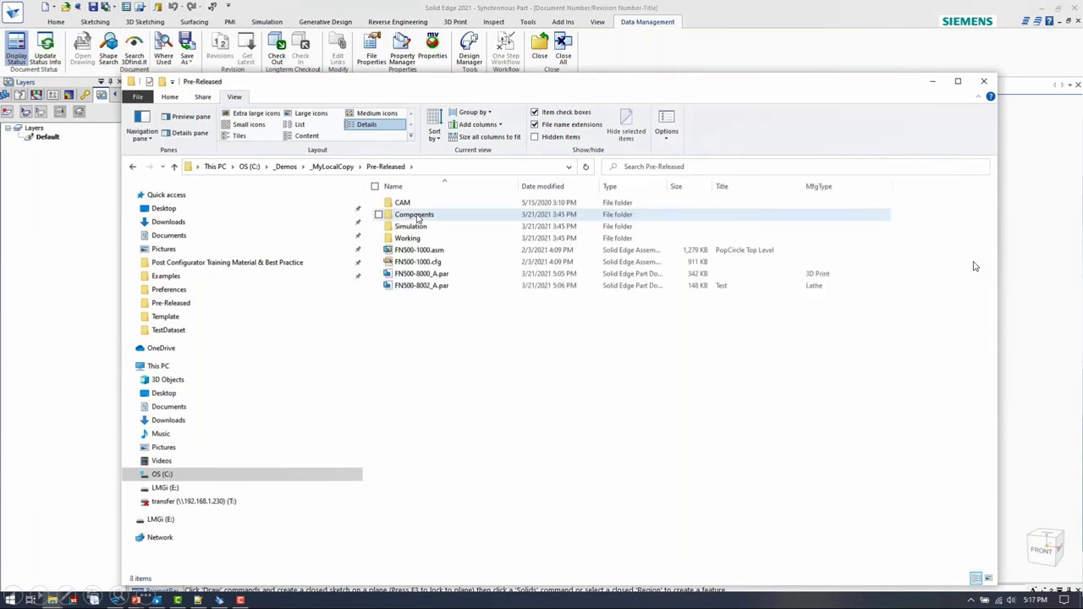
{"action": "left_click", "coordinate": [816, 277]}
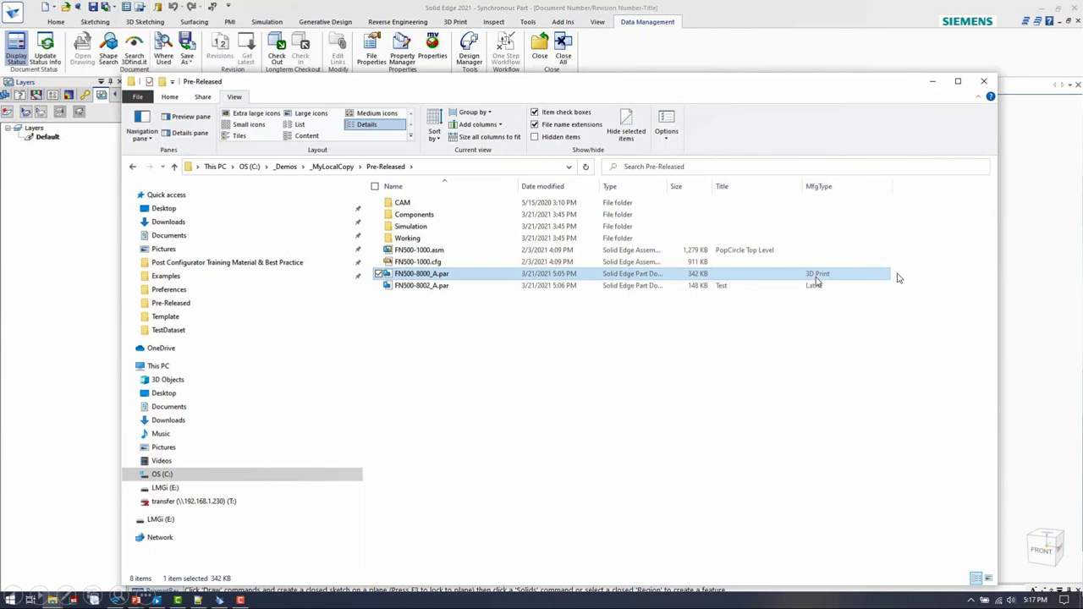
{"action": "left_click", "coordinate": [692, 167]}
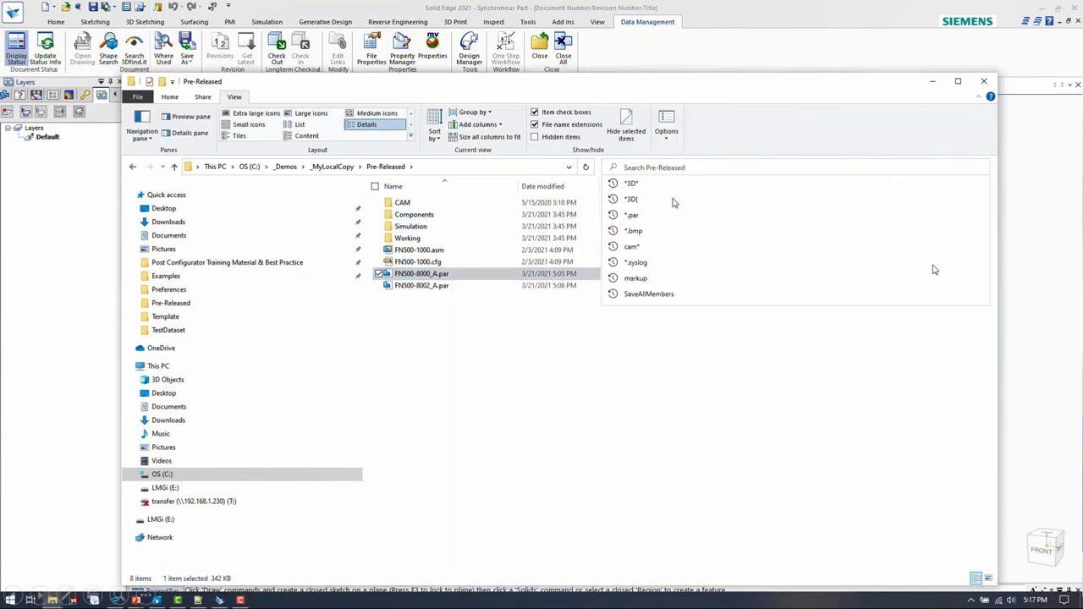
{"action": "left_click", "coordinate": [554, 342]}
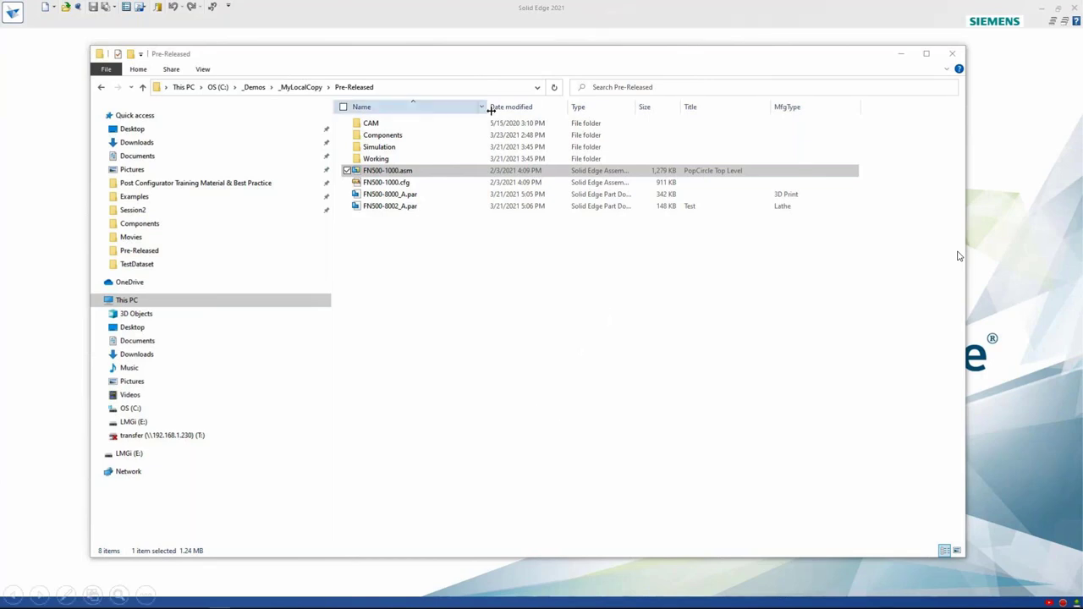
Step: Use Open As on FN500-1000.asm from File Explorer, view the available assembly configurations, and cancel without opening it
{"action": "mouse_move", "coordinate": [526, 56]}
{"action": "left_mouse_down"}
{"action": "mouse_move", "coordinate": [530, 77]}
{"action": "mouse_move", "coordinate": [529, 65]}
{"action": "left_mouse_up"}
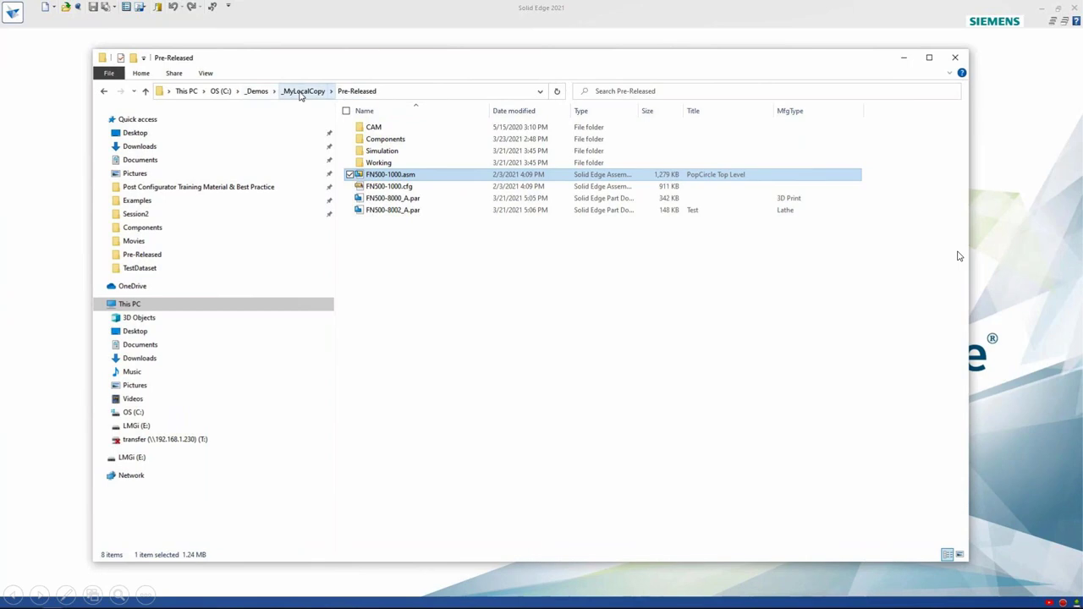
{"action": "right_click", "coordinate": [377, 178]}
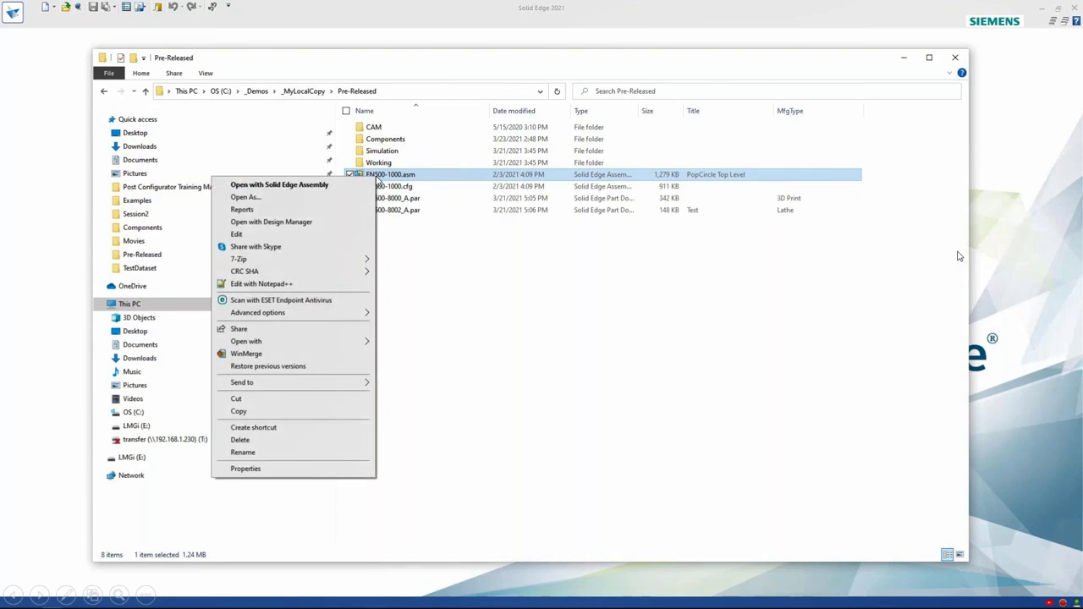
{"action": "left_click", "coordinate": [312, 202]}
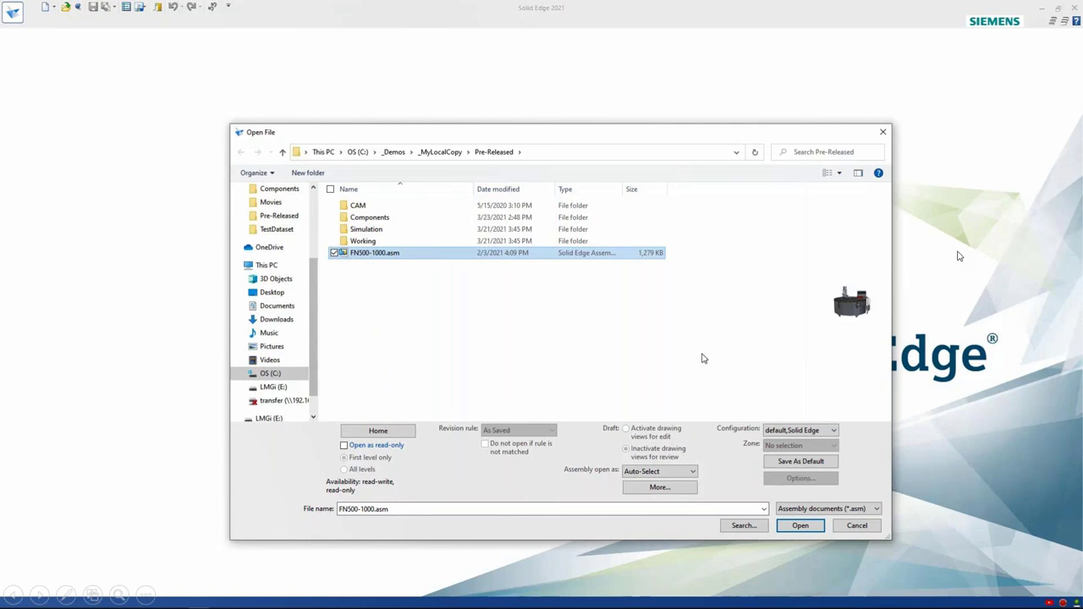
{"action": "left_click", "coordinate": [801, 432]}
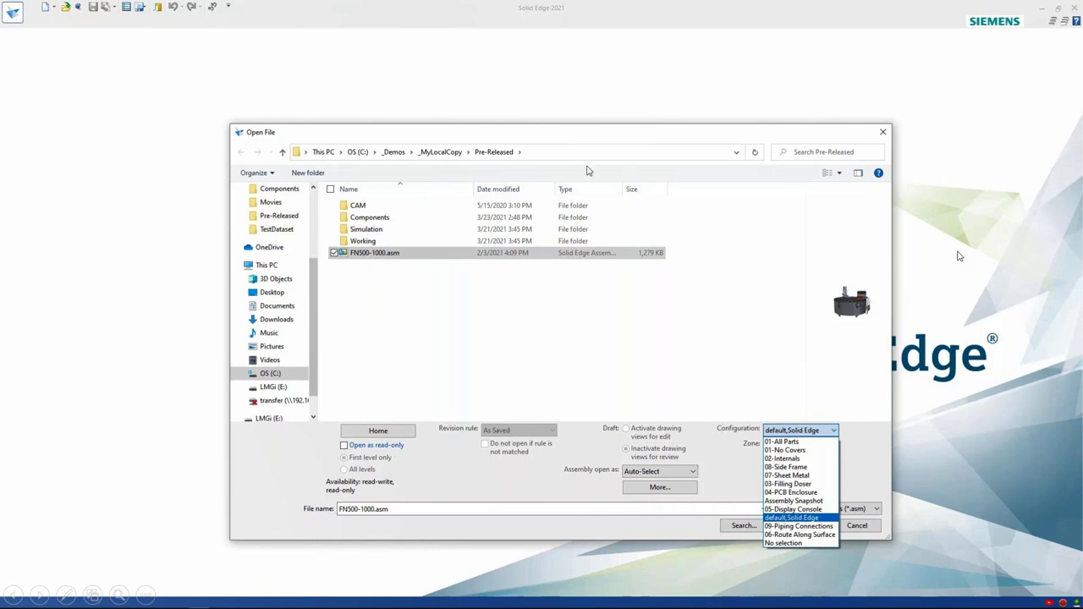
{"action": "left_click", "coordinate": [868, 524]}
{"action": "left_click", "coordinate": [857, 526]}
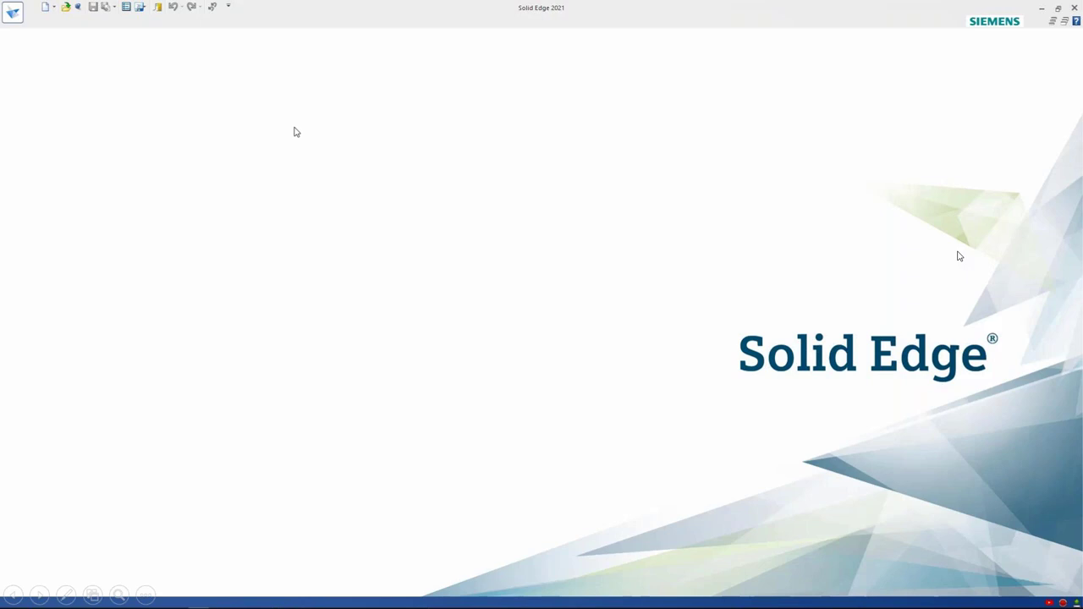
Step: Open the pinned recent assembly FN500-1560/A-Conjunto Estrura and try to open its associated drawing
{"action": "left_click", "coordinate": [14, 14]}
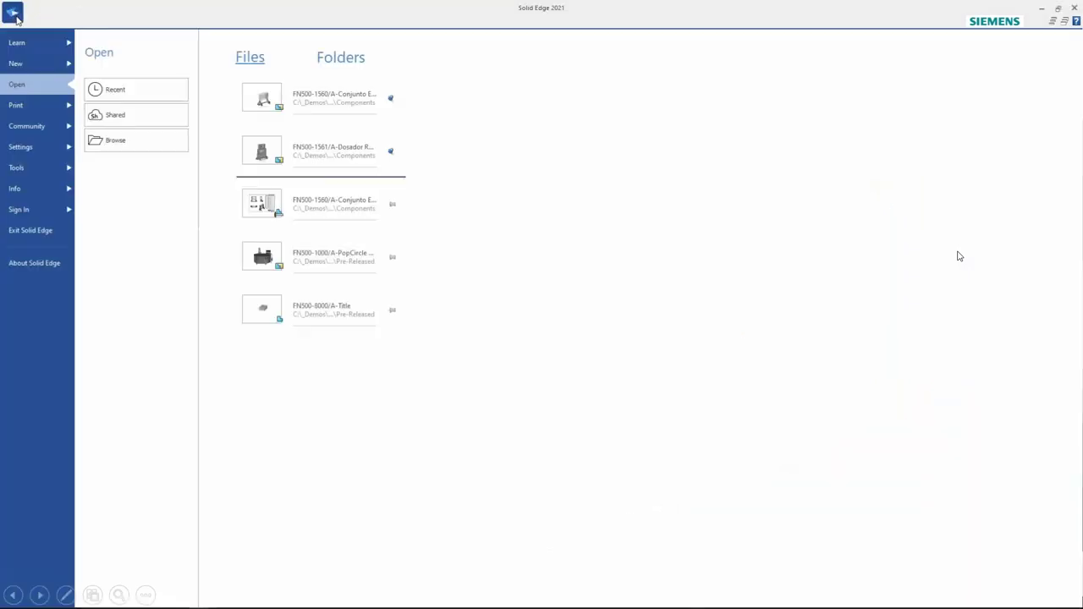
{"action": "right_click", "coordinate": [343, 101]}
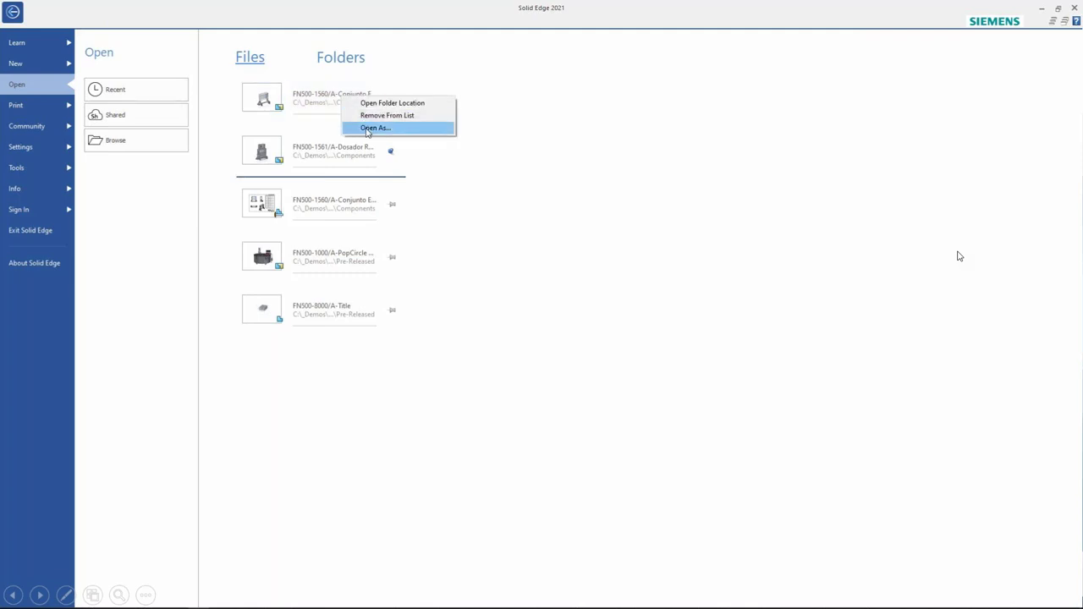
{"action": "left_click", "coordinate": [309, 105]}
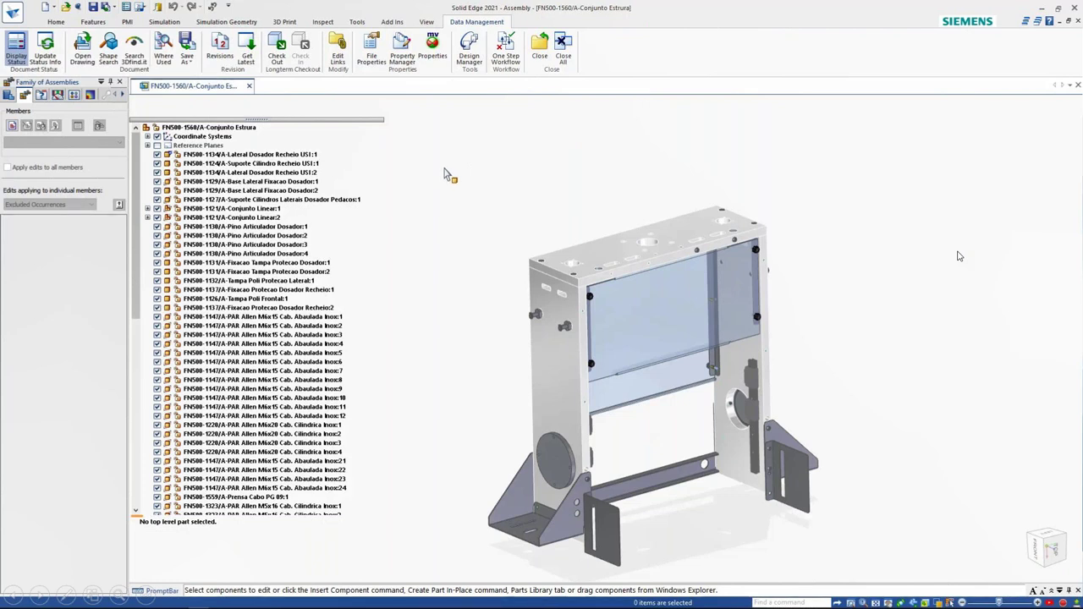
{"action": "left_click", "coordinate": [83, 52]}
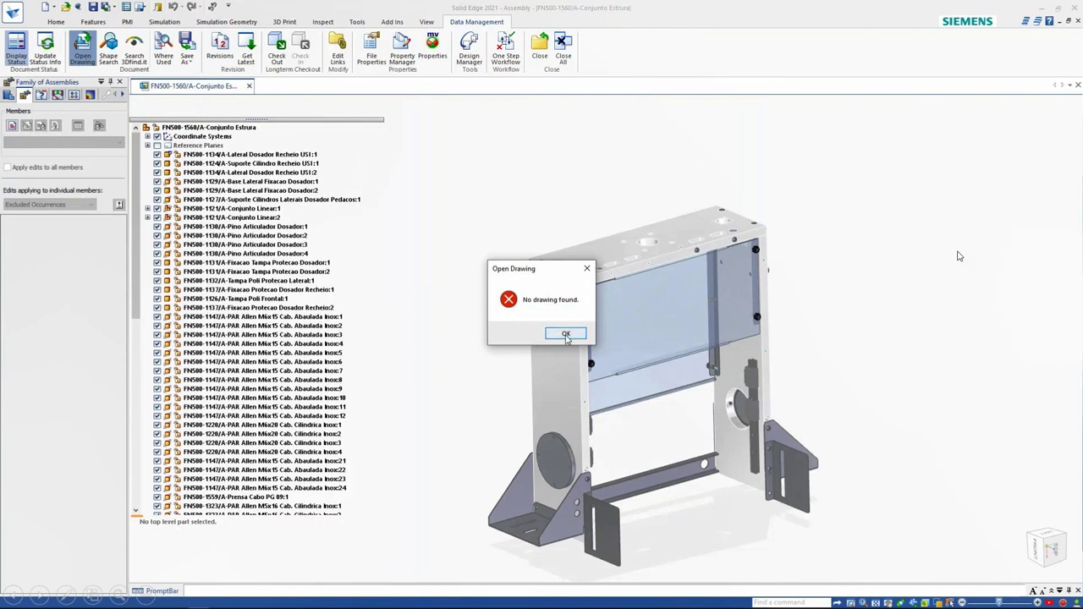
{"action": "left_click", "coordinate": [567, 335]}
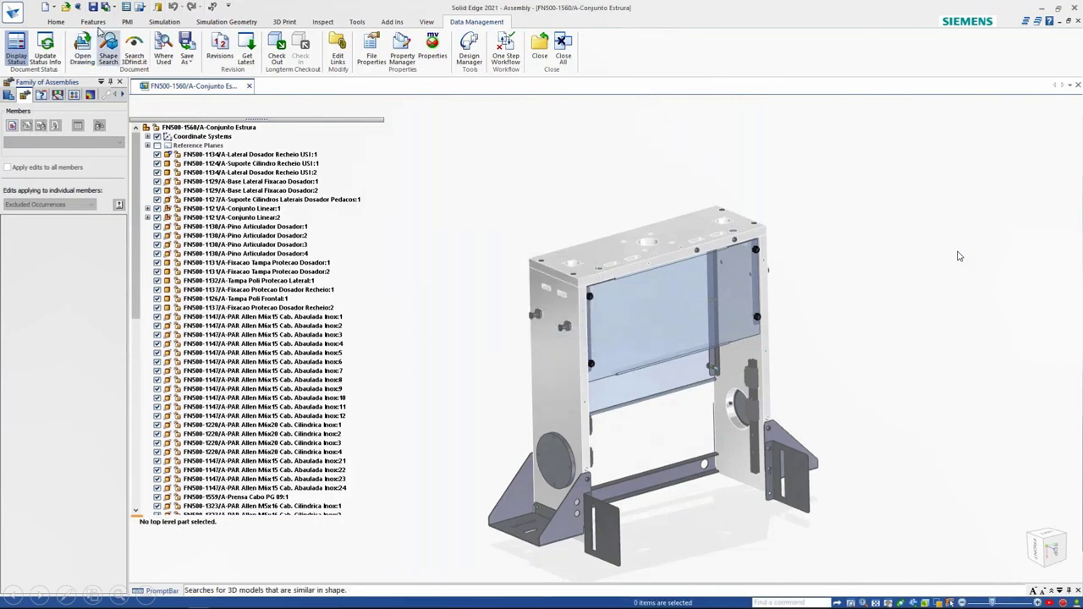
Step: Create a drawing of the active assembly from the FinamacQuicksheetTemplate_A.dft template without running the Drawing View Creation Wizard
{"action": "left_click", "coordinate": [45, 7]}
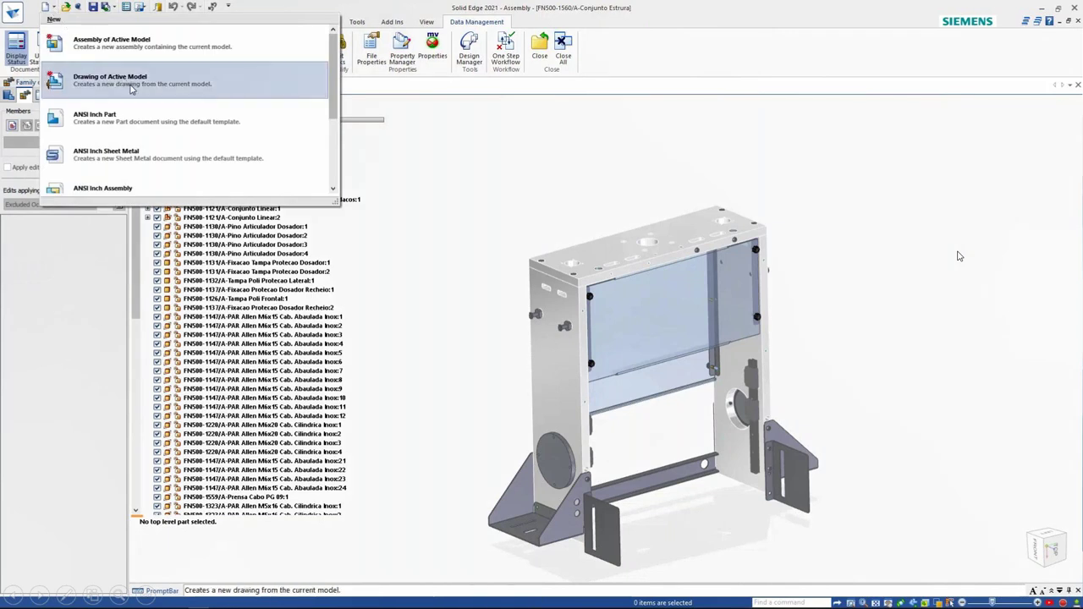
{"action": "left_click", "coordinate": [131, 89]}
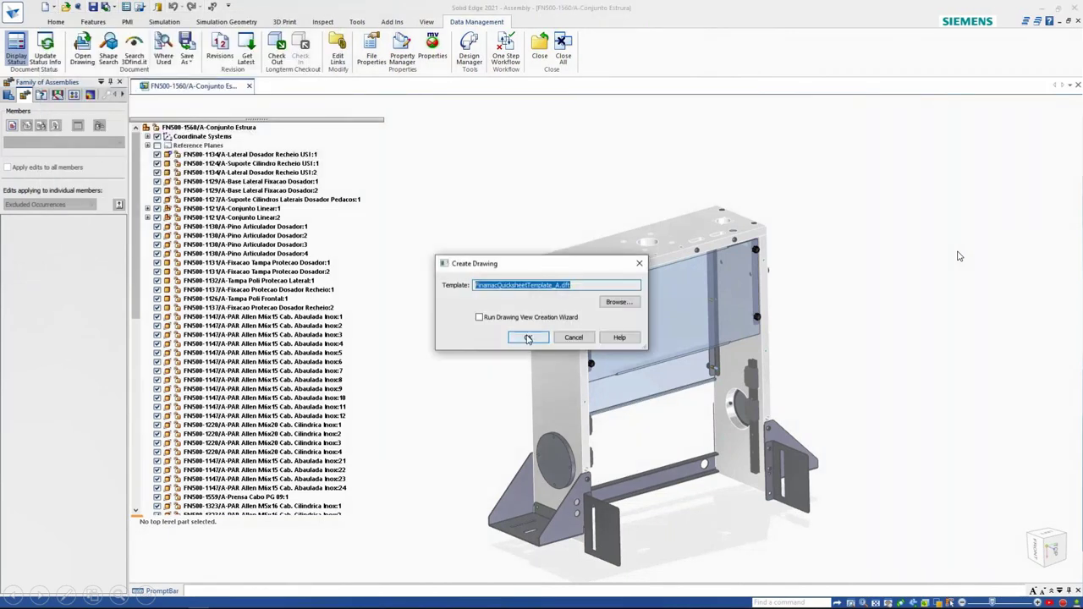
{"action": "left_click", "coordinate": [529, 337]}
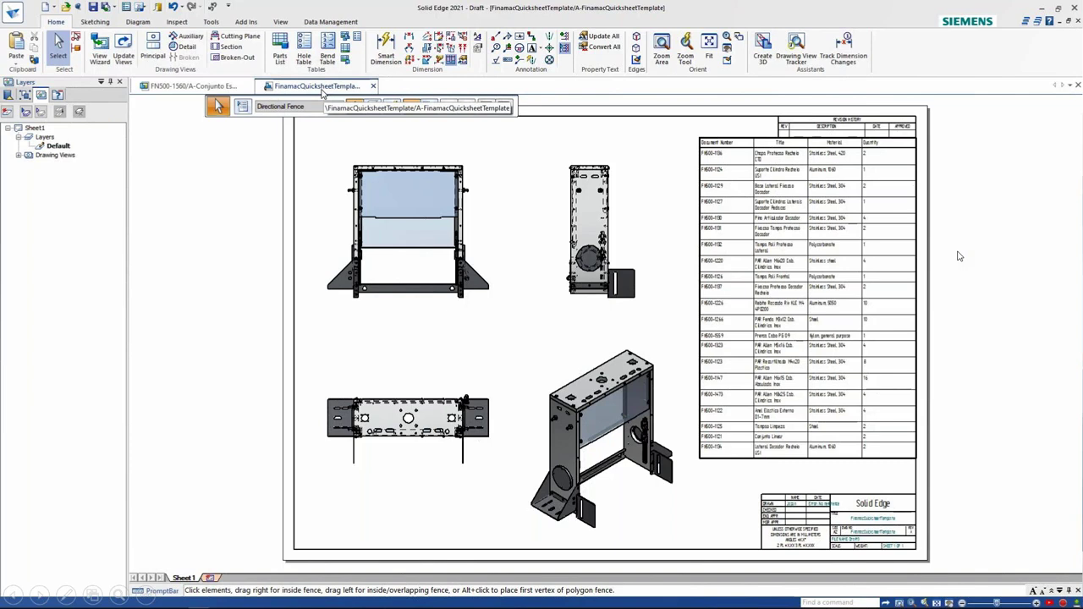
Step: Validate the new document's properties, set MfgType to Mill for FN500-1560_A.dft, and save the drawing
{"action": "left_click", "coordinate": [93, 7]}
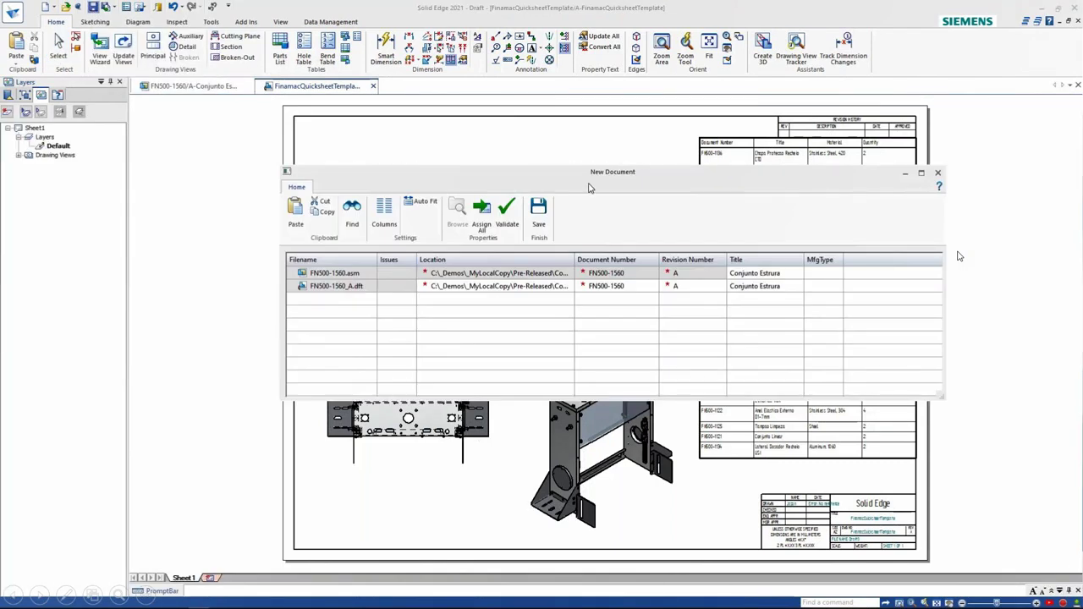
{"action": "left_click_drag", "start_coordinate": [560, 174], "coordinate": [413, 144]}
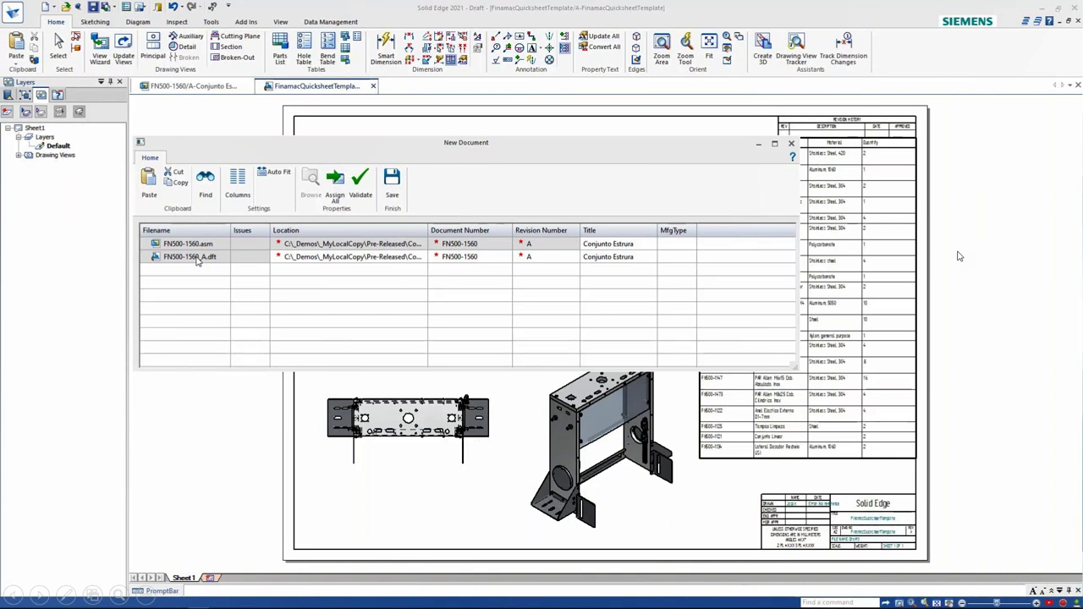
{"action": "left_click", "coordinate": [364, 200]}
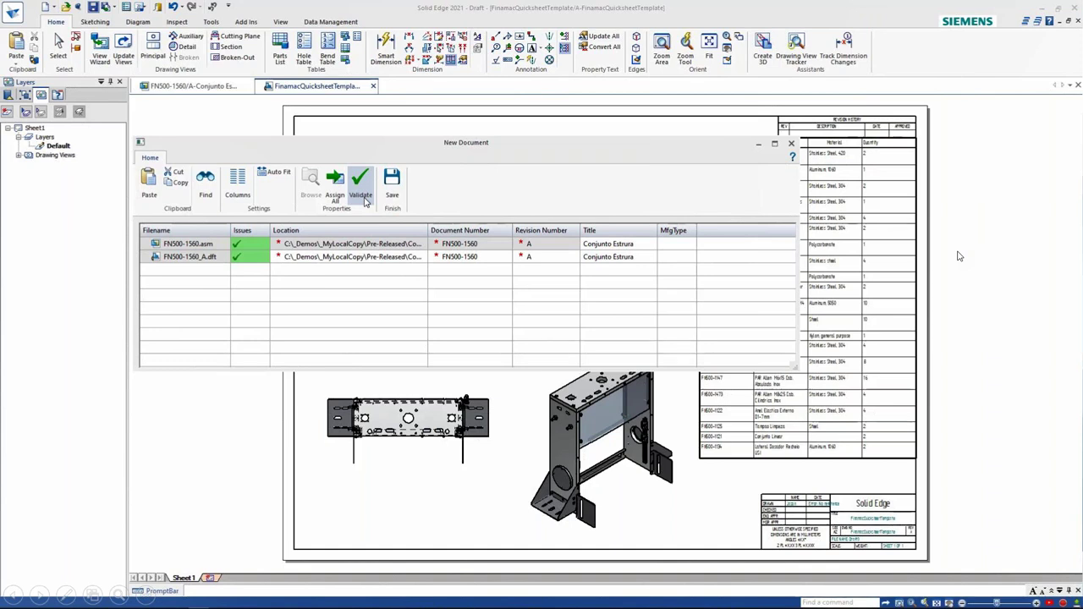
{"action": "left_click", "coordinate": [691, 261]}
{"action": "left_click", "coordinate": [692, 262]}
{"action": "left_click", "coordinate": [686, 292]}
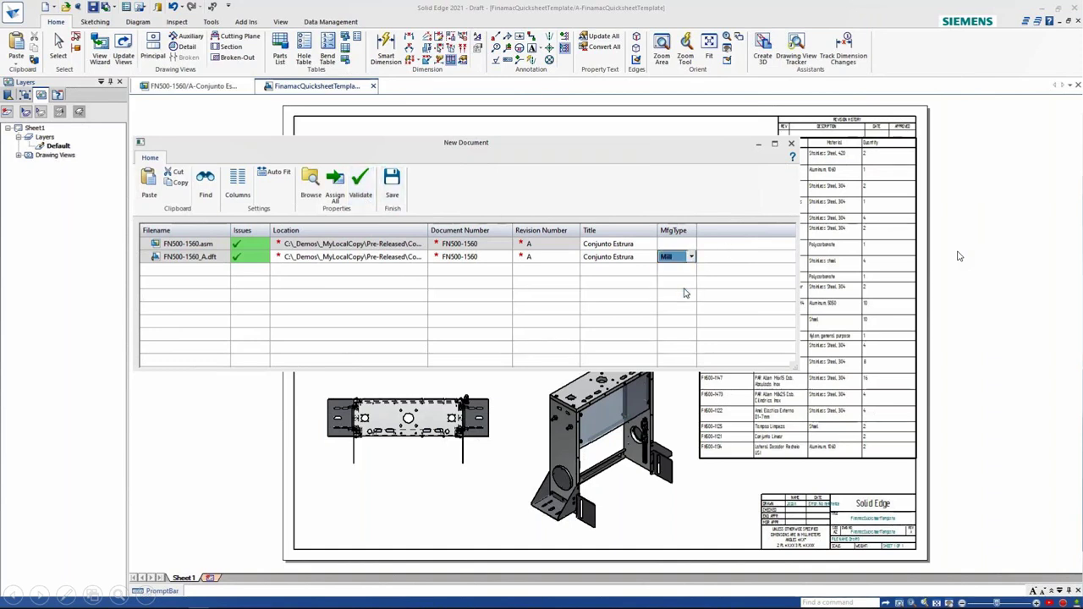
{"action": "left_click", "coordinate": [392, 188]}
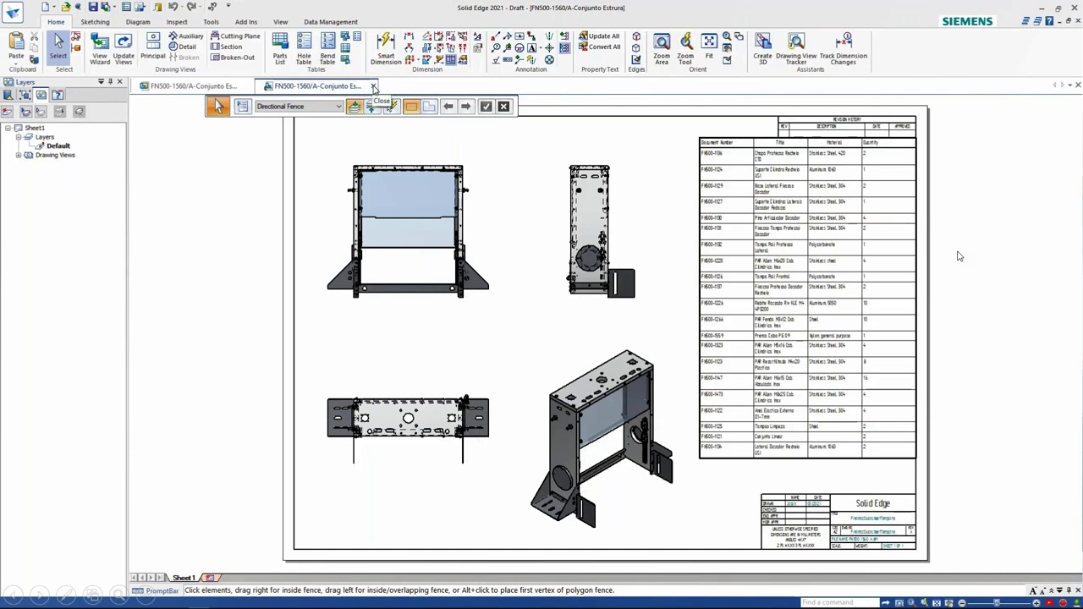
Step: Close the saved drawing, reopen it from the assembly with Open Drawing, and close it again
{"action": "left_click", "coordinate": [374, 87]}
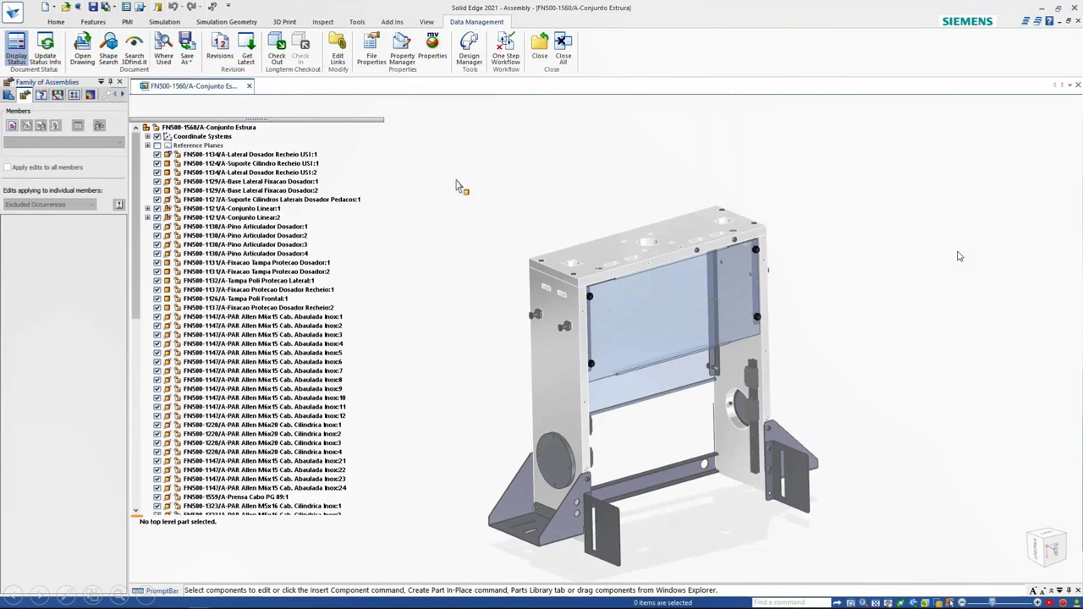
{"action": "left_click", "coordinate": [82, 51]}
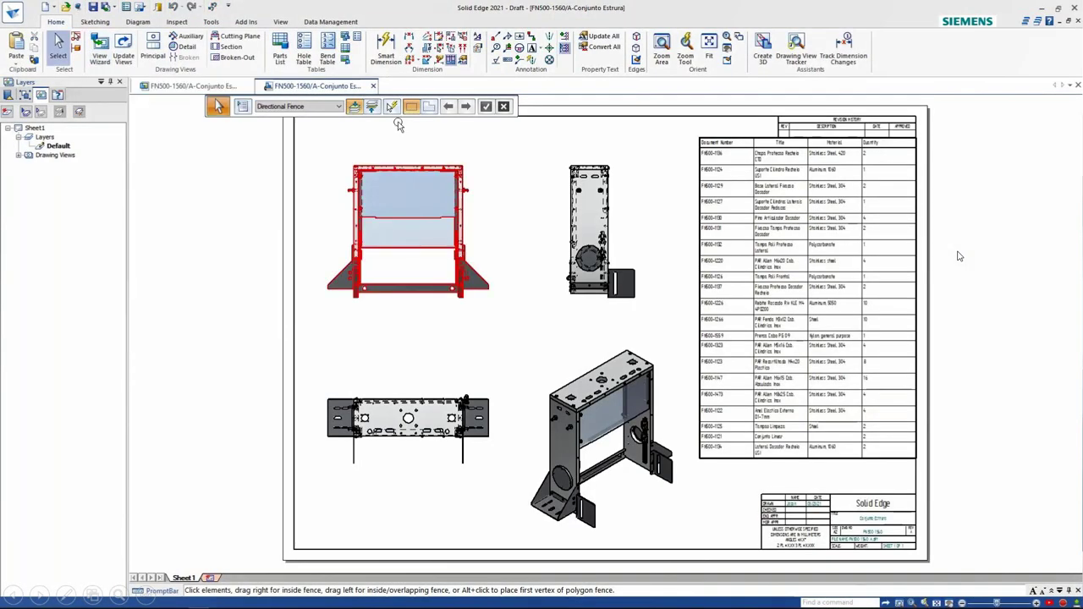
{"action": "left_click", "coordinate": [372, 85]}
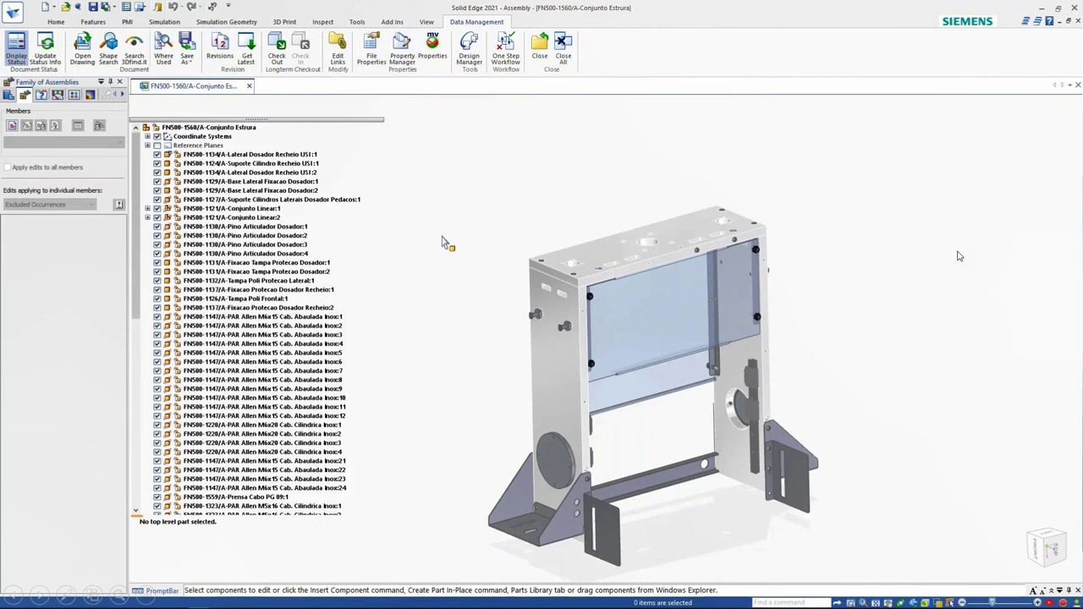
Step: Run Where Used on the assembly, expand the FN500-1560.asm results, and preview FN500-1560_A.dft in an enlarged preview window
{"action": "left_click", "coordinate": [165, 56]}
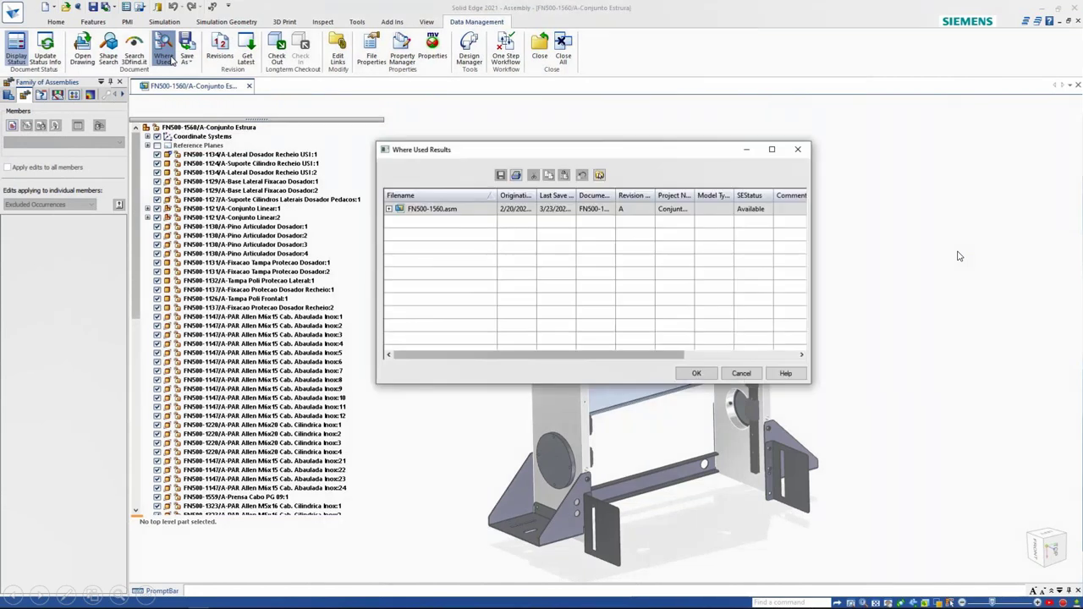
{"action": "left_click", "coordinate": [389, 209]}
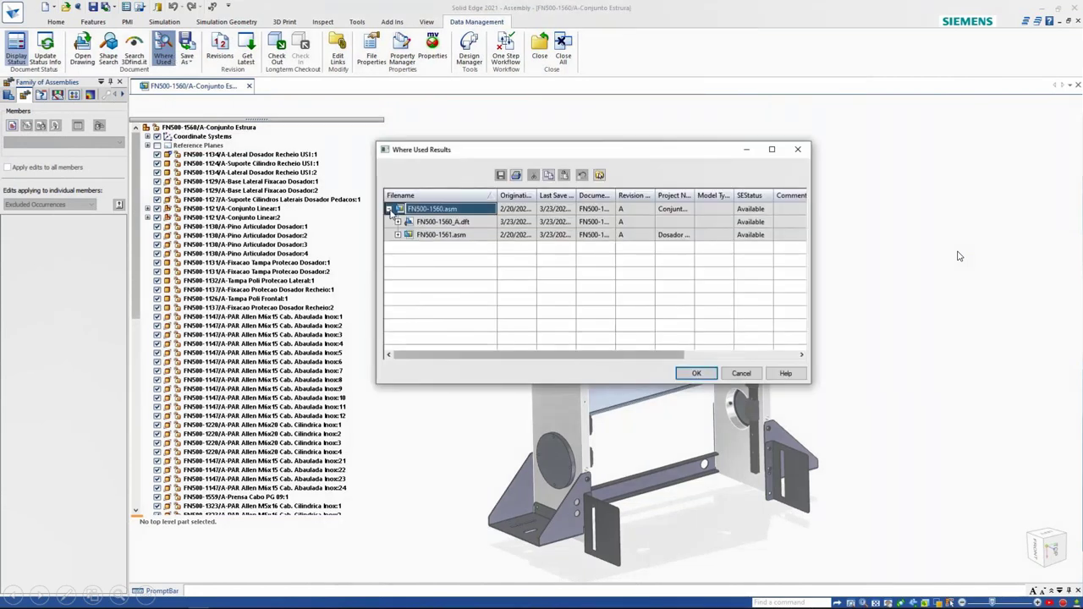
{"action": "left_click", "coordinate": [436, 223]}
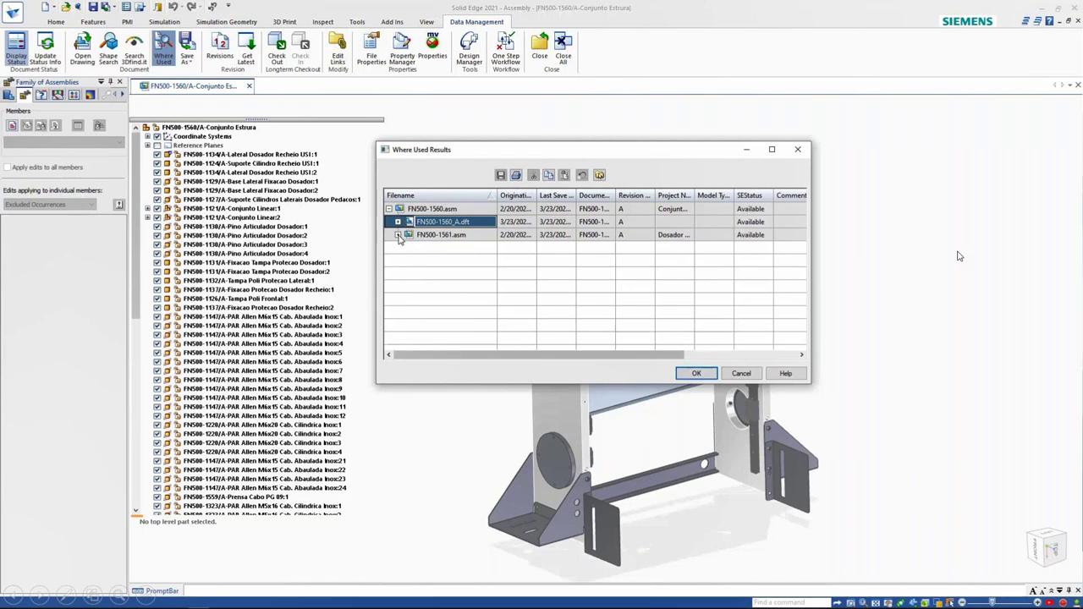
{"action": "right_click", "coordinate": [446, 224]}
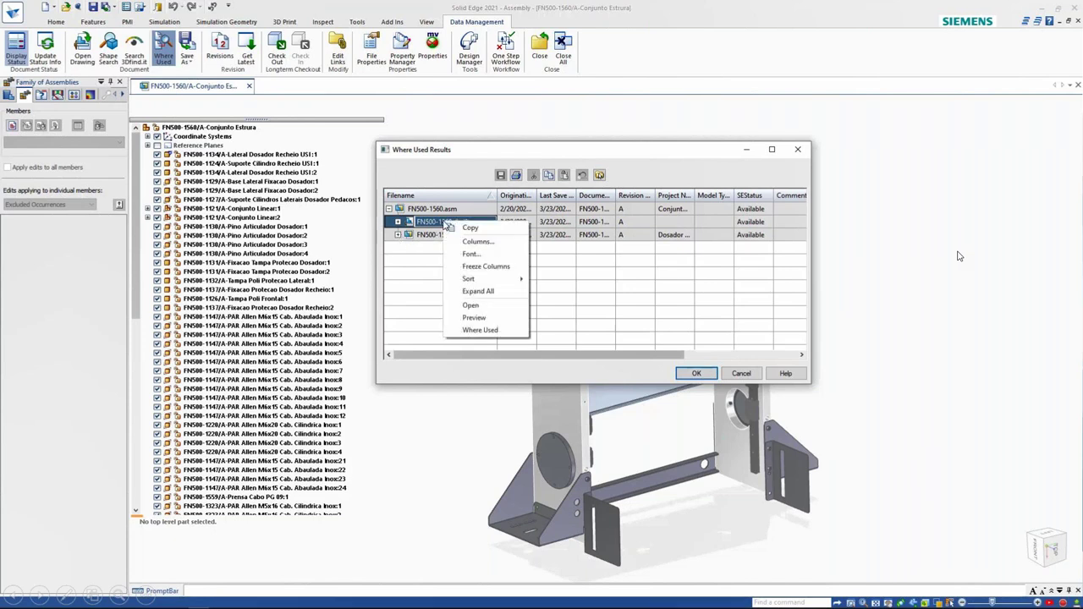
{"action": "left_click", "coordinate": [474, 318]}
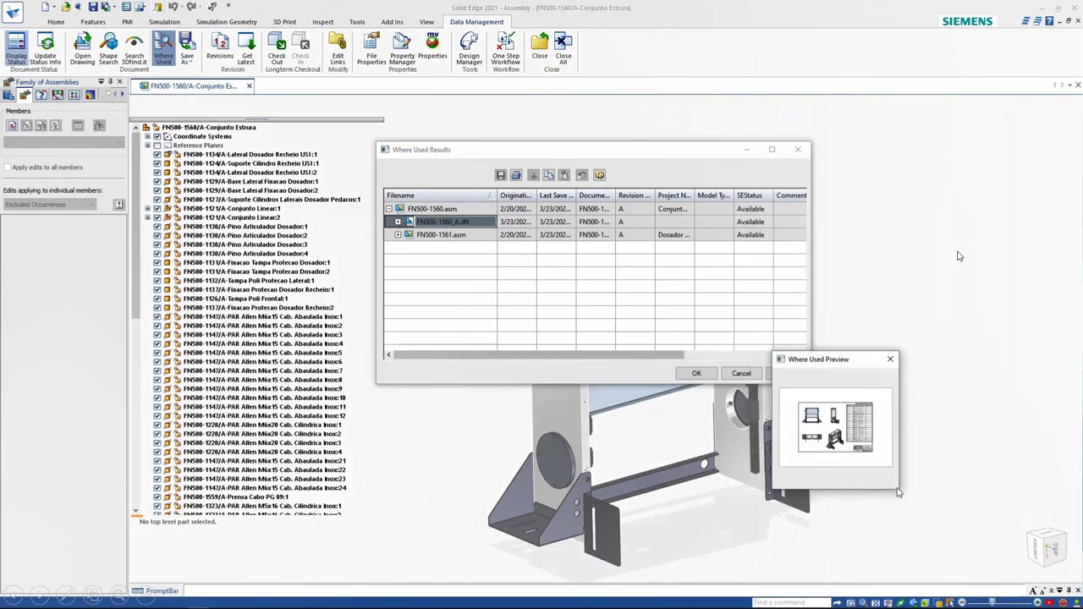
{"action": "left_click_drag", "start_coordinate": [899, 493], "coordinate": [989, 562]}
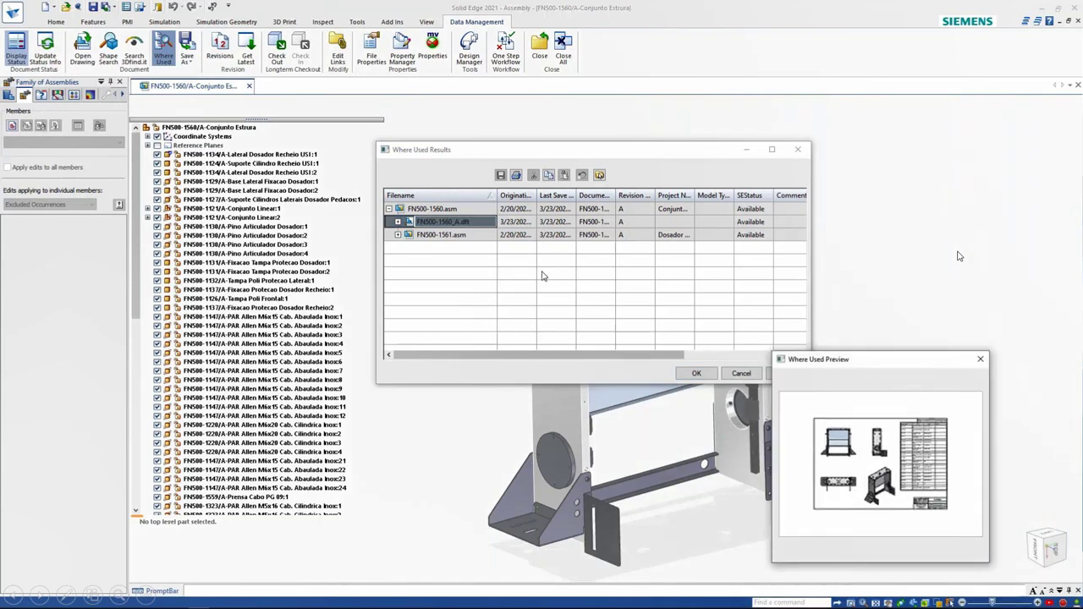
Step: Preview the parent assembly FN500-1561.asm in the Where Used results and open it
{"action": "left_click", "coordinate": [435, 236]}
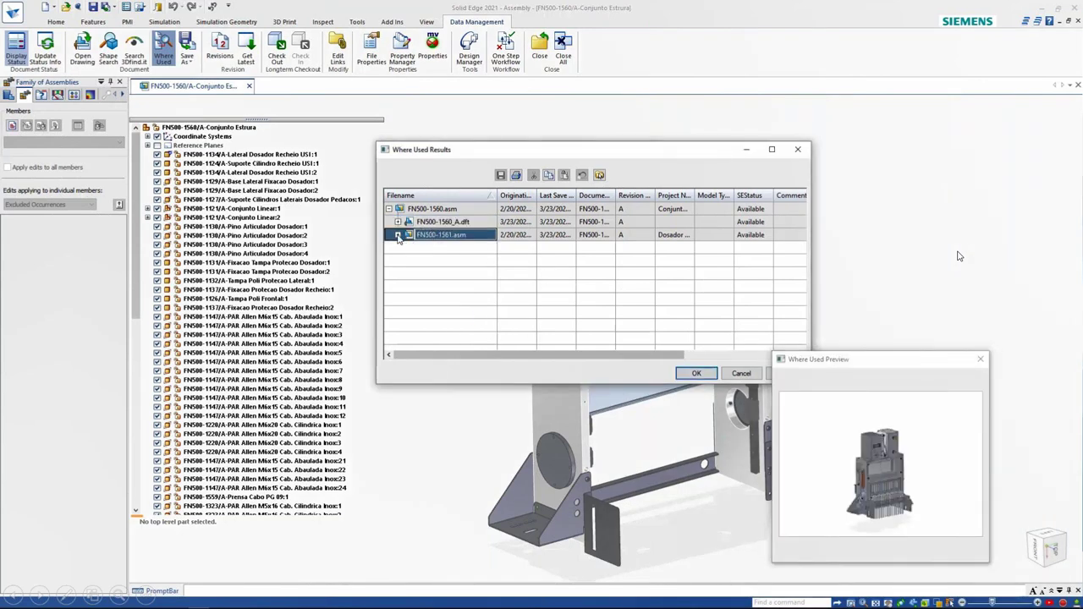
{"action": "right_click", "coordinate": [426, 238]}
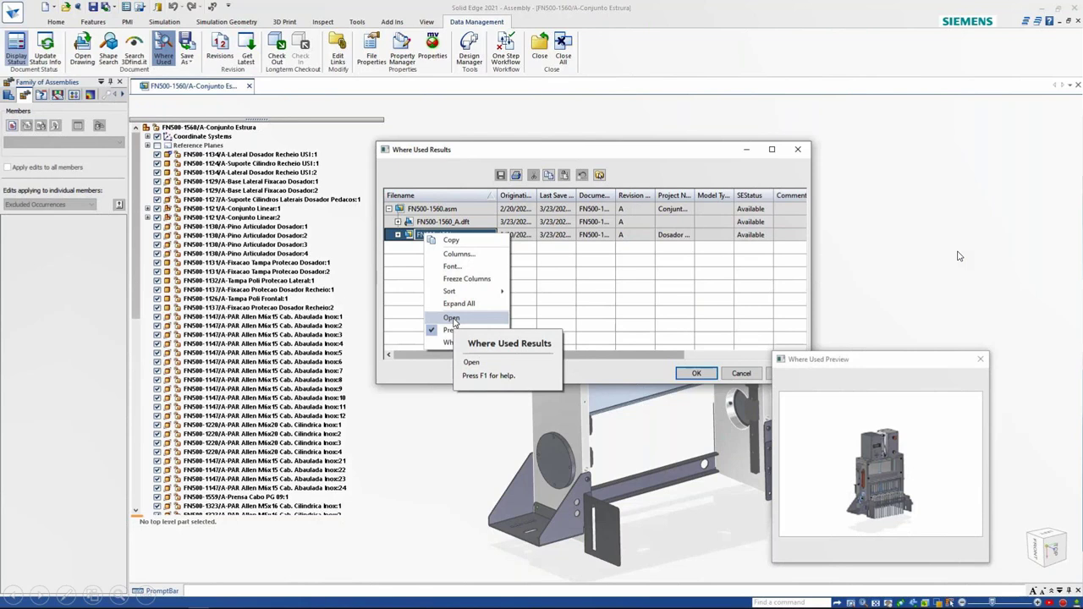
{"action": "left_click", "coordinate": [452, 319]}
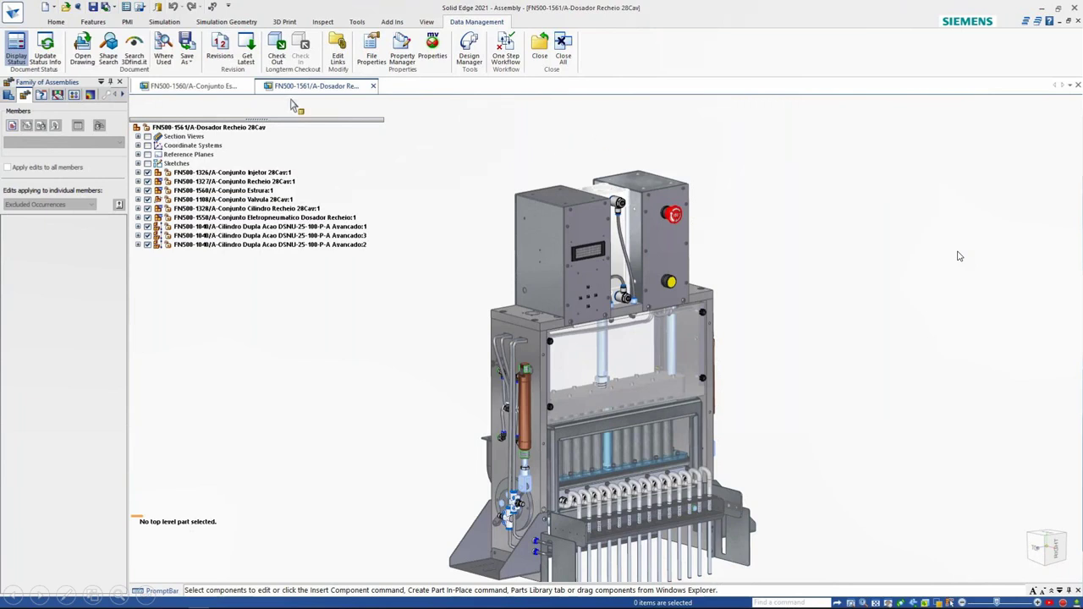
Step: Get the latest files and replace all three Cilindro Dupla Acao DSNU-25-100-P-A Avancado occurrences with revision B
{"action": "left_click", "coordinate": [250, 61]}
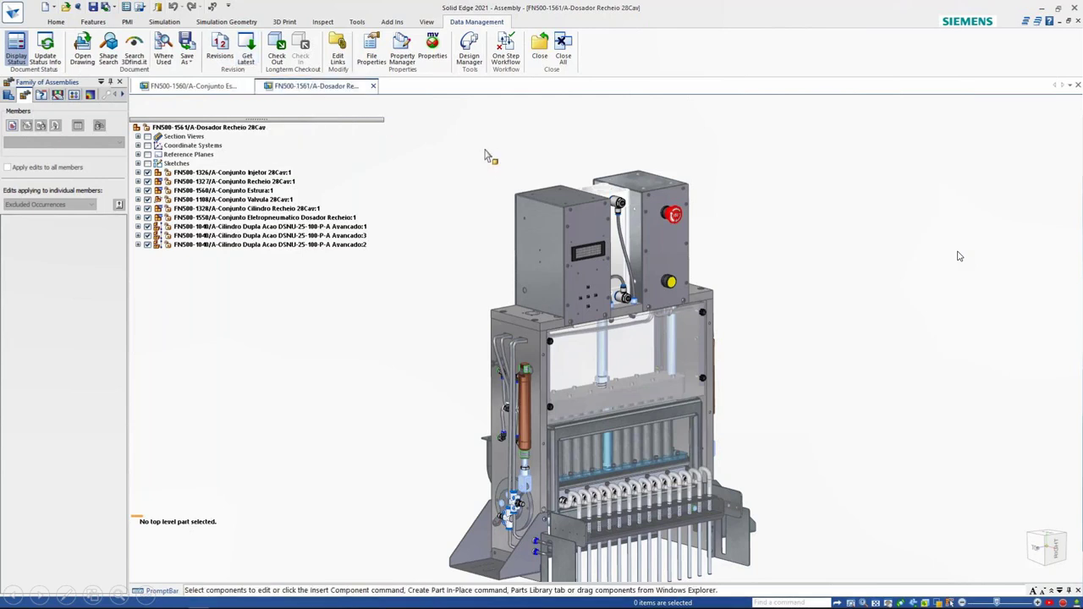
{"action": "left_click", "coordinate": [249, 61]}
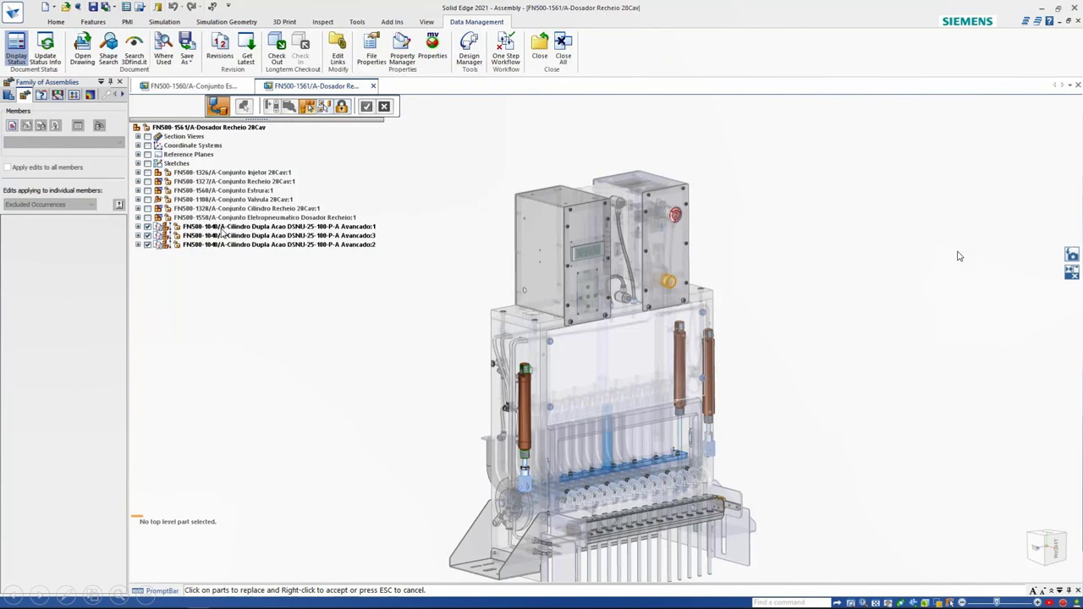
{"action": "mouse_move", "coordinate": [205, 248]}
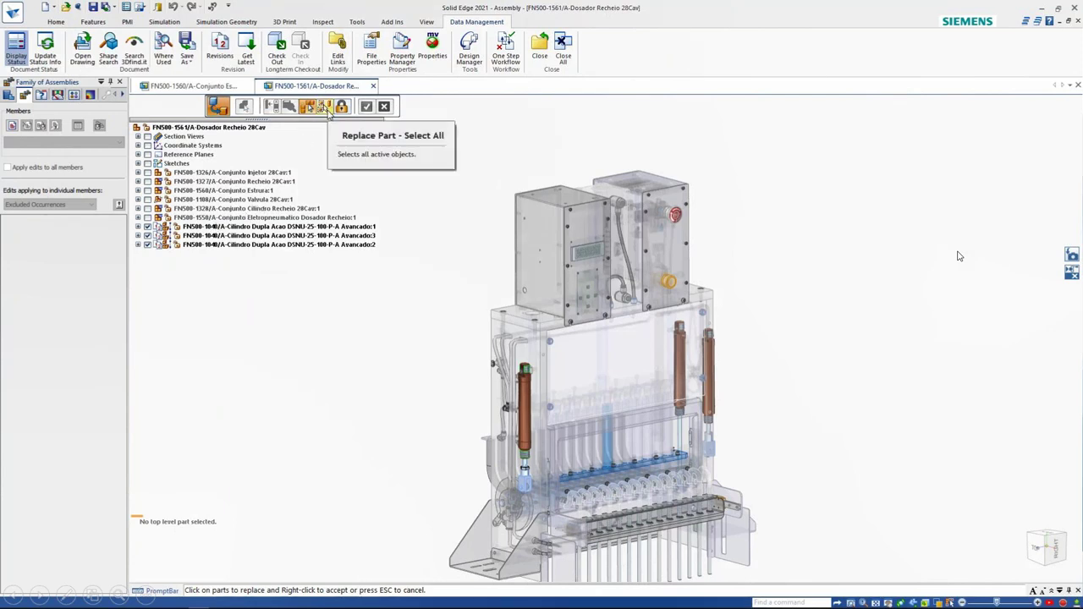
{"action": "left_click", "coordinate": [326, 108]}
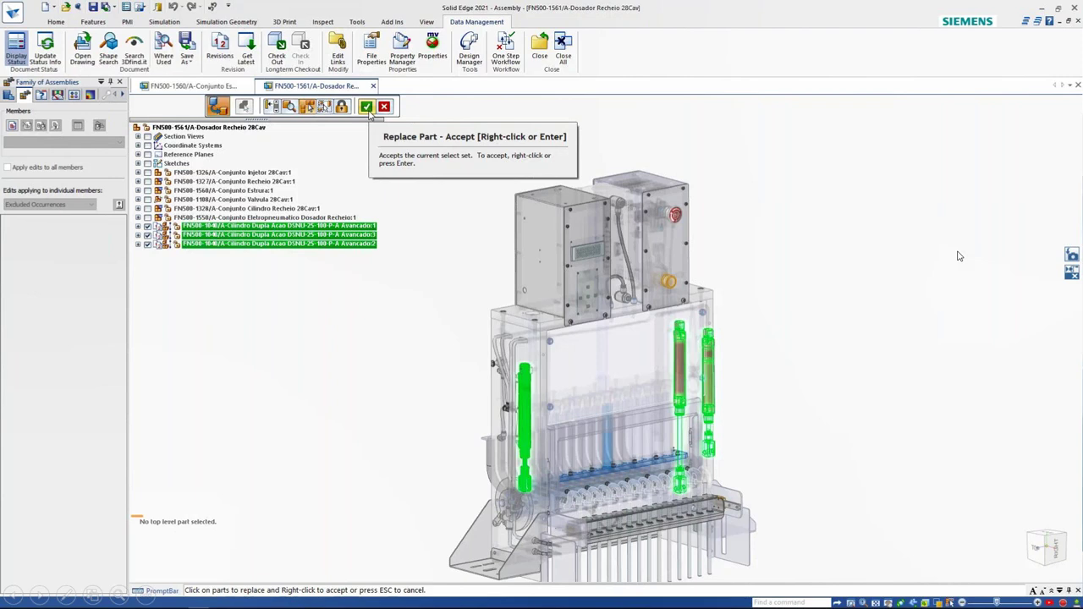
{"action": "left_click", "coordinate": [369, 112]}
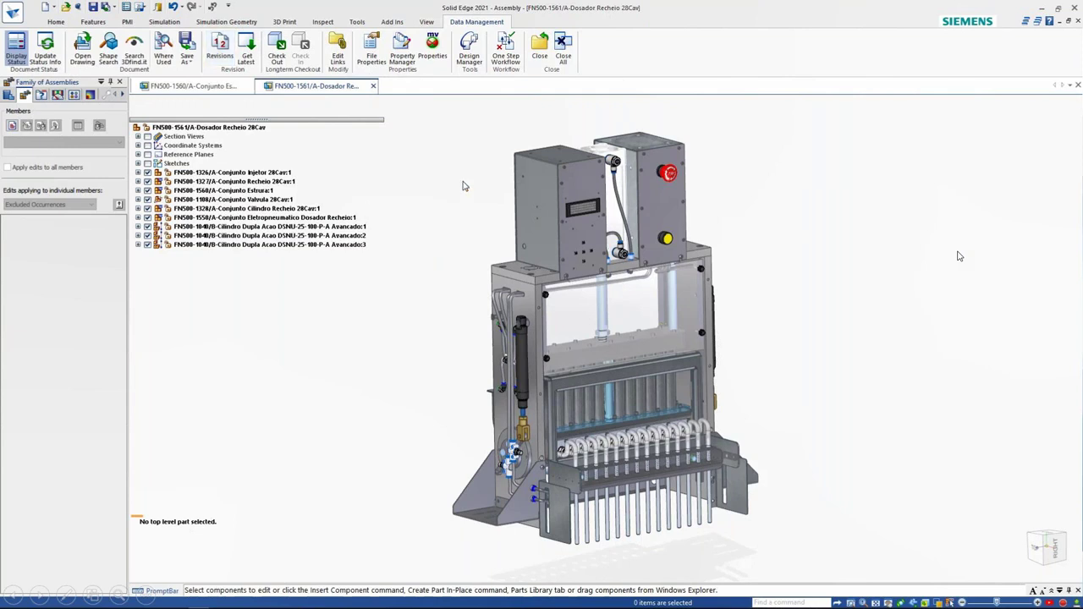
Step: Check the revisions of FN500-1561.asm, dismiss them, and list the revisions of the yellow push button on the control box
{"action": "left_click", "coordinate": [219, 59]}
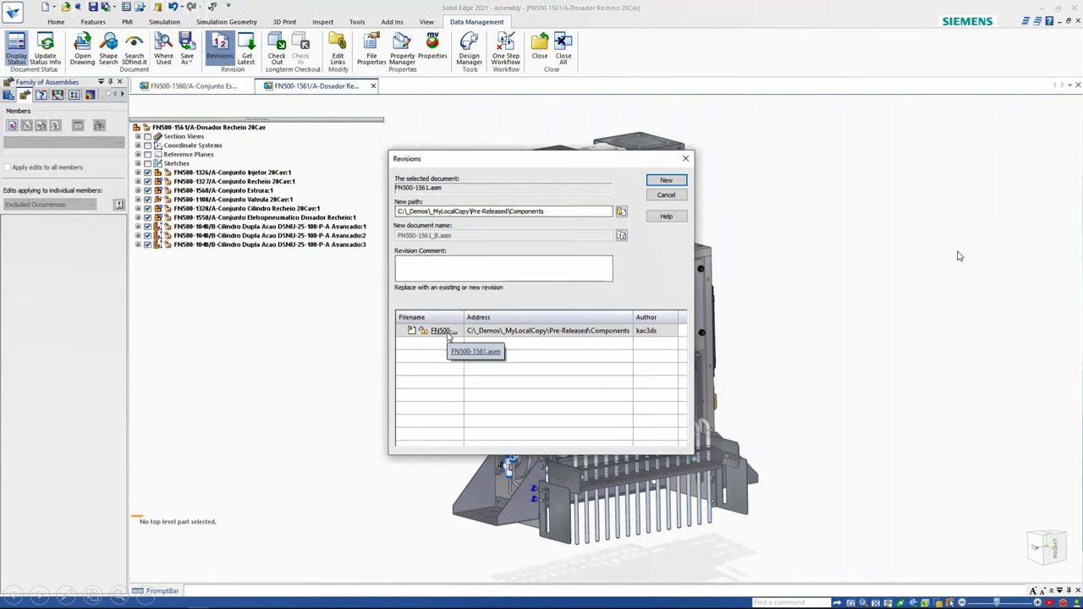
{"action": "left_click", "coordinate": [685, 159]}
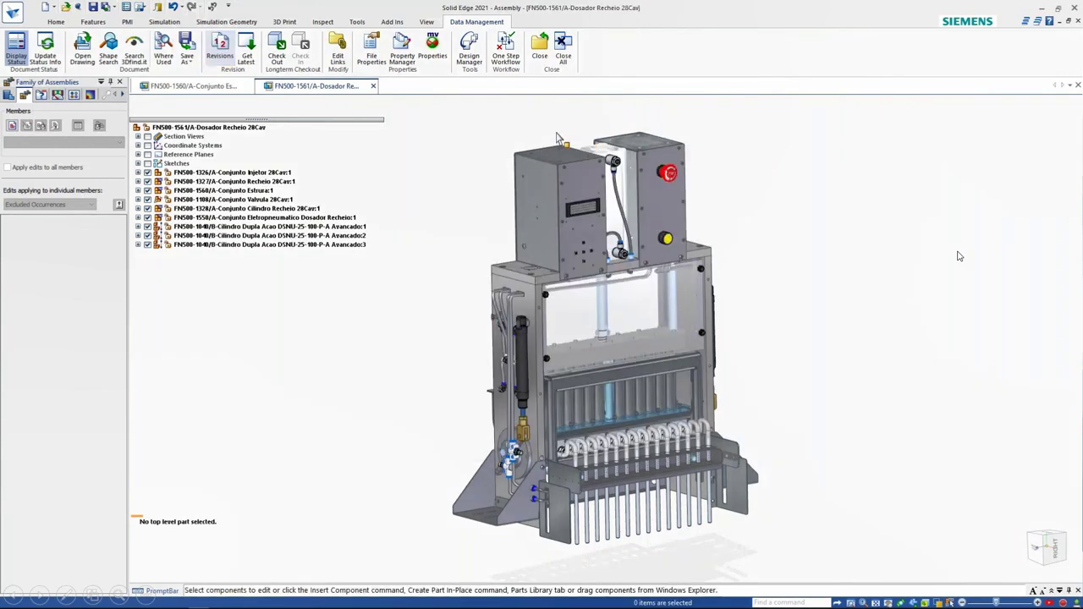
{"action": "left_click", "coordinate": [667, 239]}
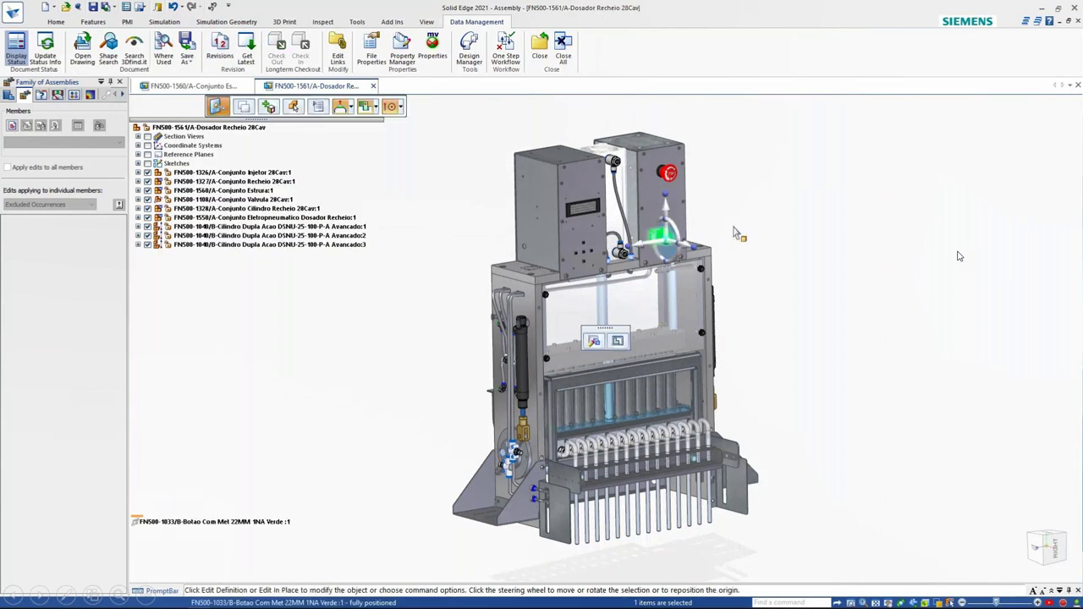
{"action": "left_click", "coordinate": [219, 52]}
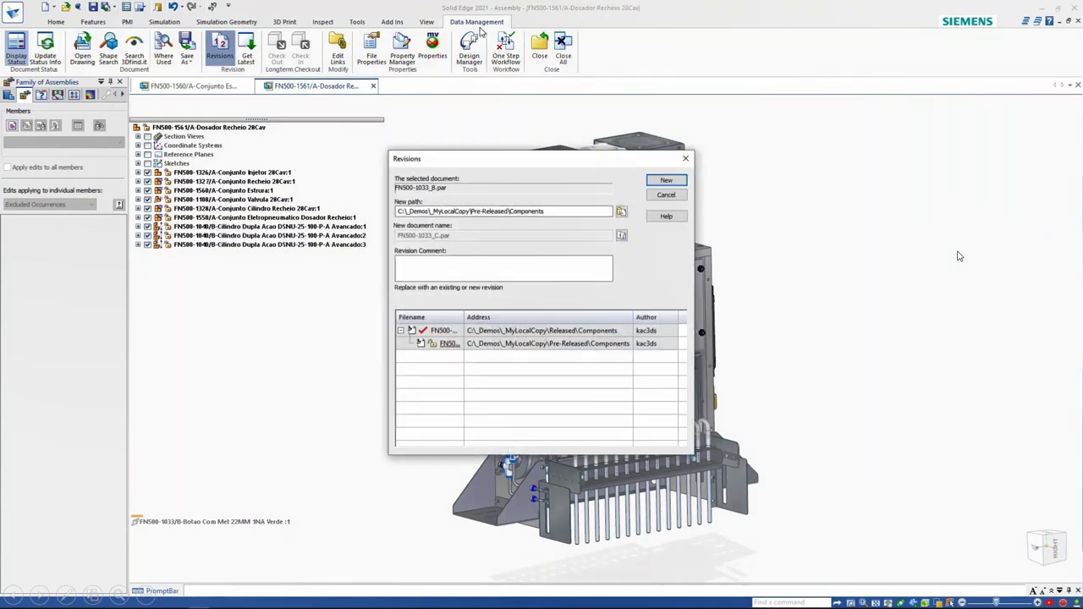
Step: Widen the filename column and compare the previews of FN500-1033.par and FN500-1033_B.par in the revision list
{"action": "left_click_drag", "start_coordinate": [464, 317], "coordinate": [535, 318]}
{"action": "left_click", "coordinate": [458, 334]}
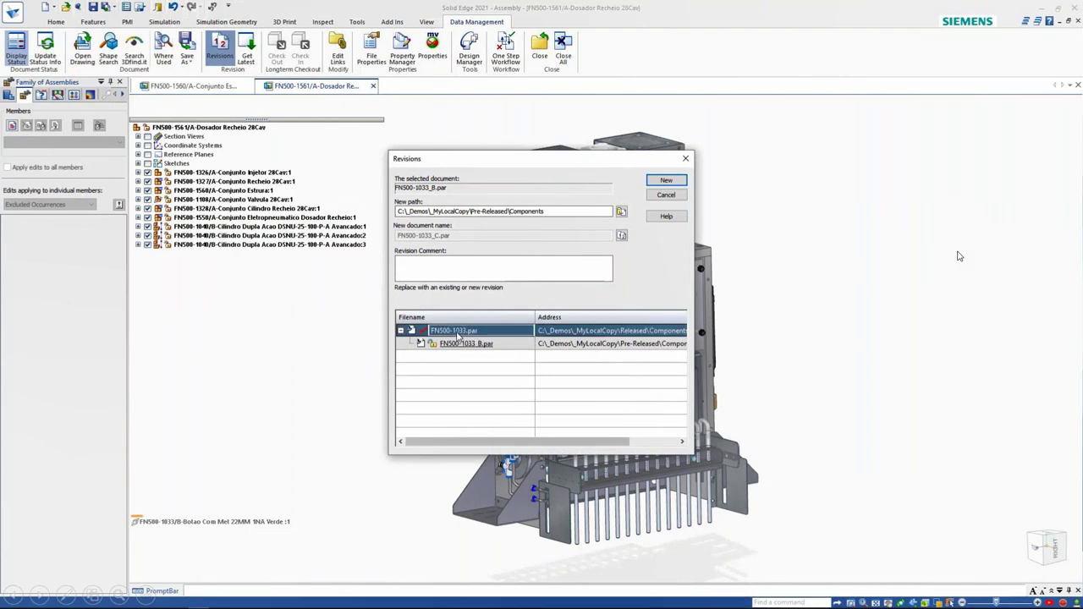
{"action": "right_click", "coordinate": [457, 335]}
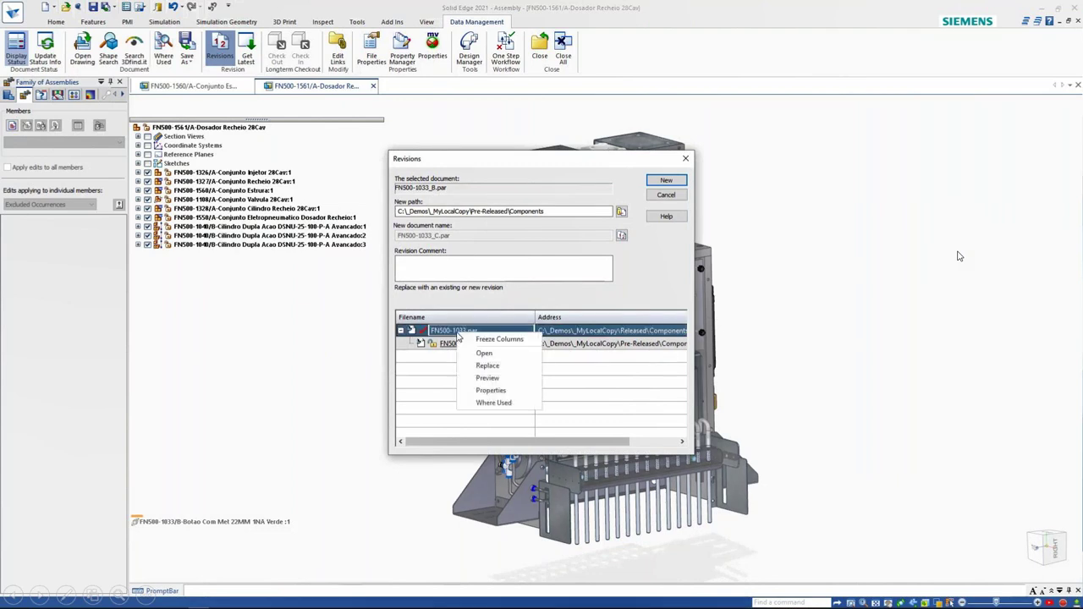
{"action": "left_click", "coordinate": [487, 383]}
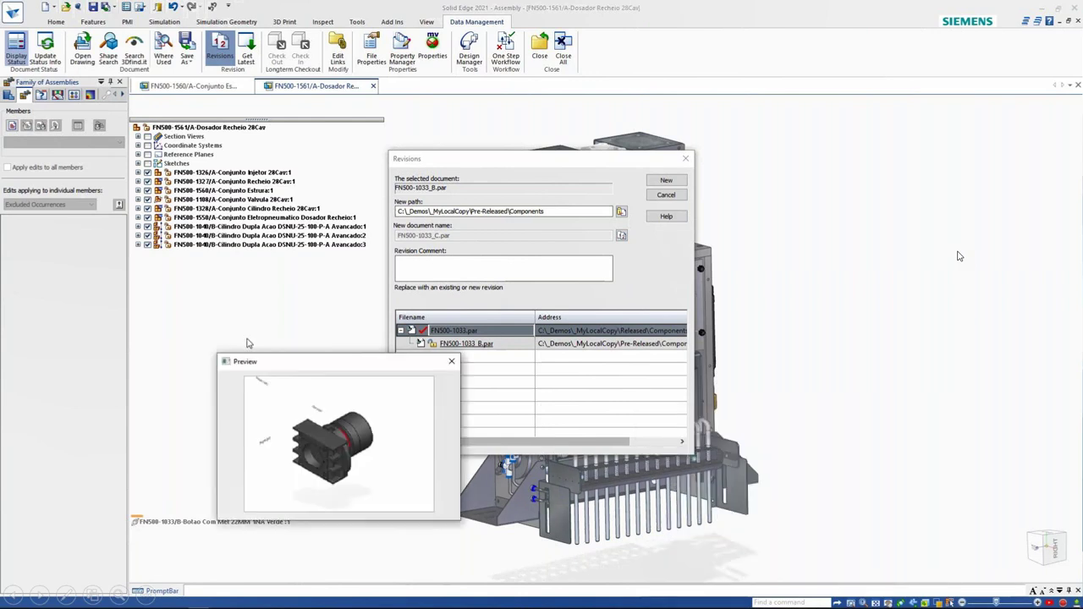
{"action": "left_click", "coordinate": [451, 345]}
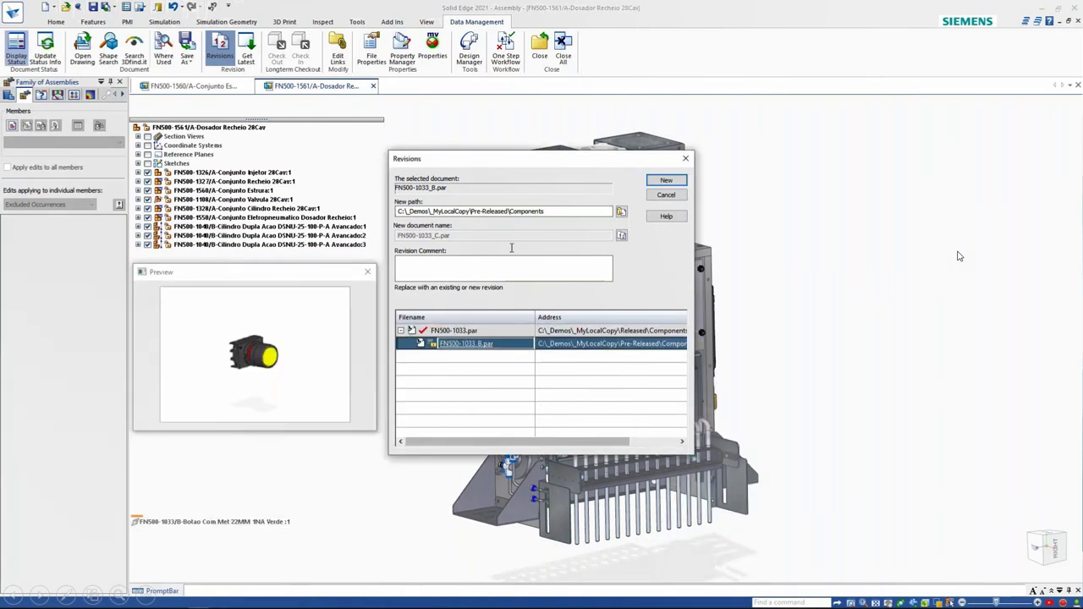
{"action": "left_click_drag", "start_coordinate": [541, 167], "coordinate": [859, 161]}
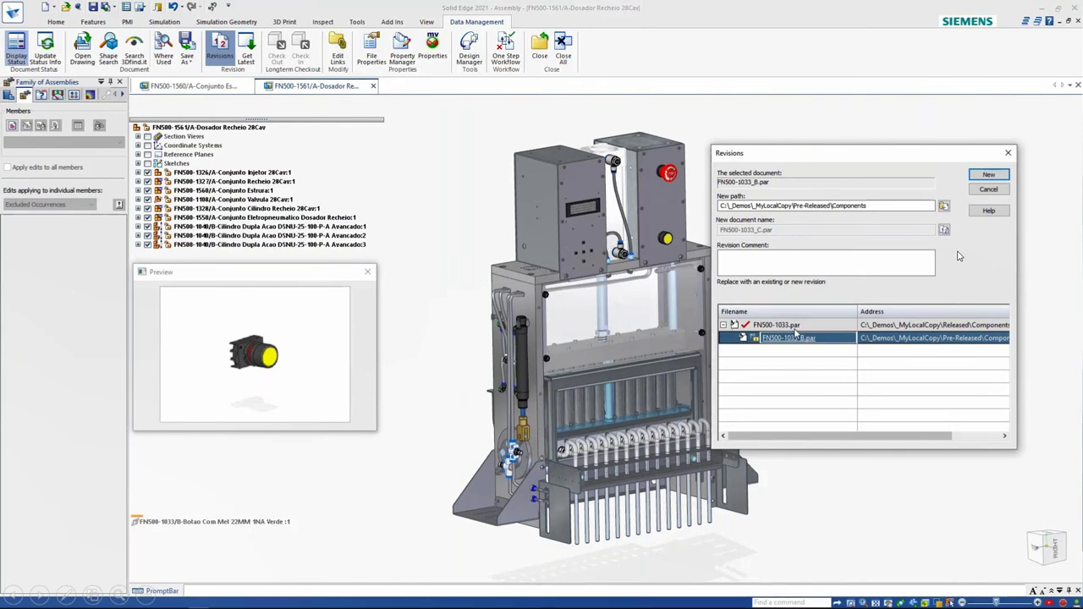
{"action": "left_click", "coordinate": [794, 326]}
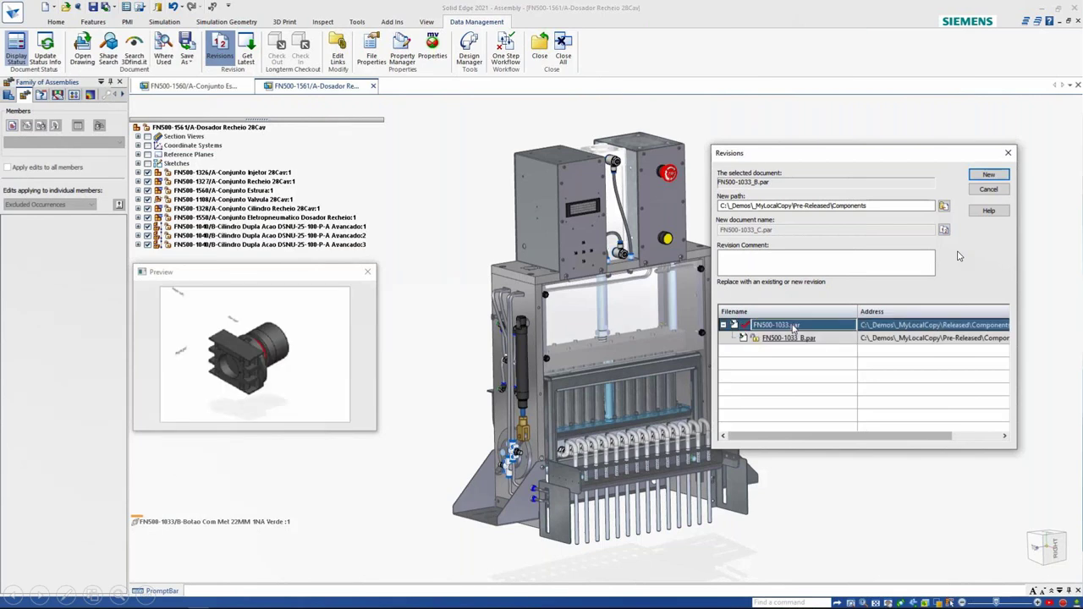
Step: Replace the yellow push button FN500-1033_B.par with the released FN500-1033.par and save the assembly
{"action": "right_click", "coordinate": [793, 327]}
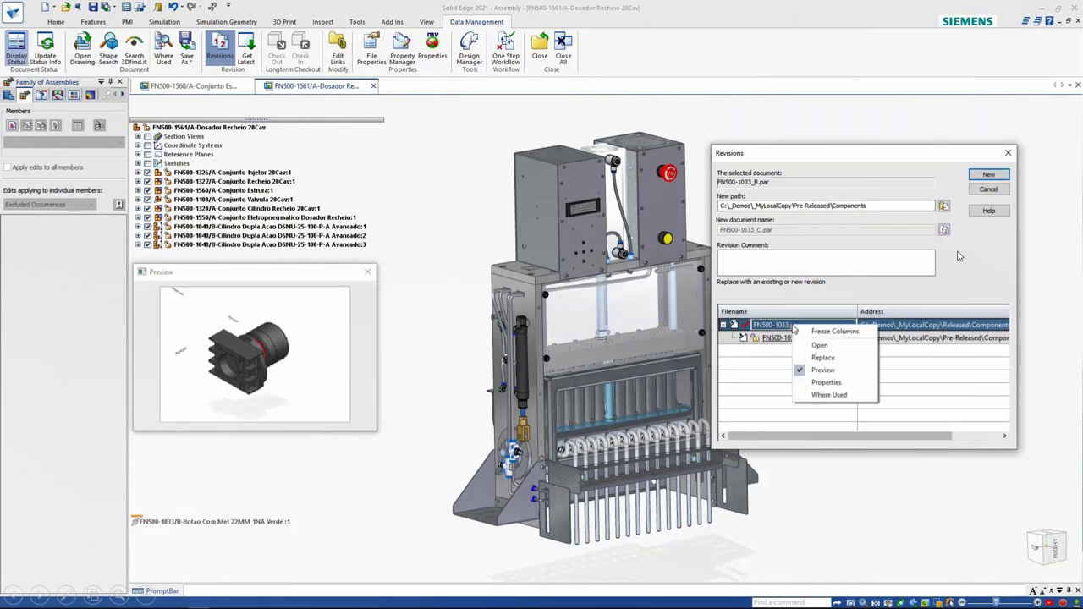
{"action": "left_click", "coordinate": [817, 358]}
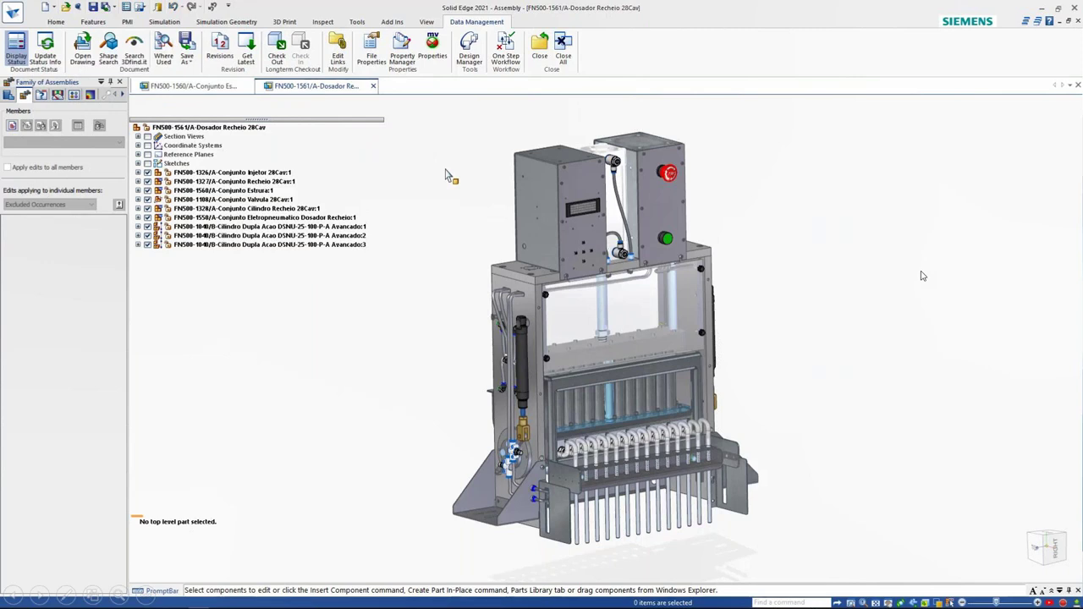
{"action": "left_click", "coordinate": [93, 8]}
Step: Look at the one-step release workflow options for FN500-1561.asm and cancel without starting the workflow
{"action": "left_click", "coordinate": [505, 66]}
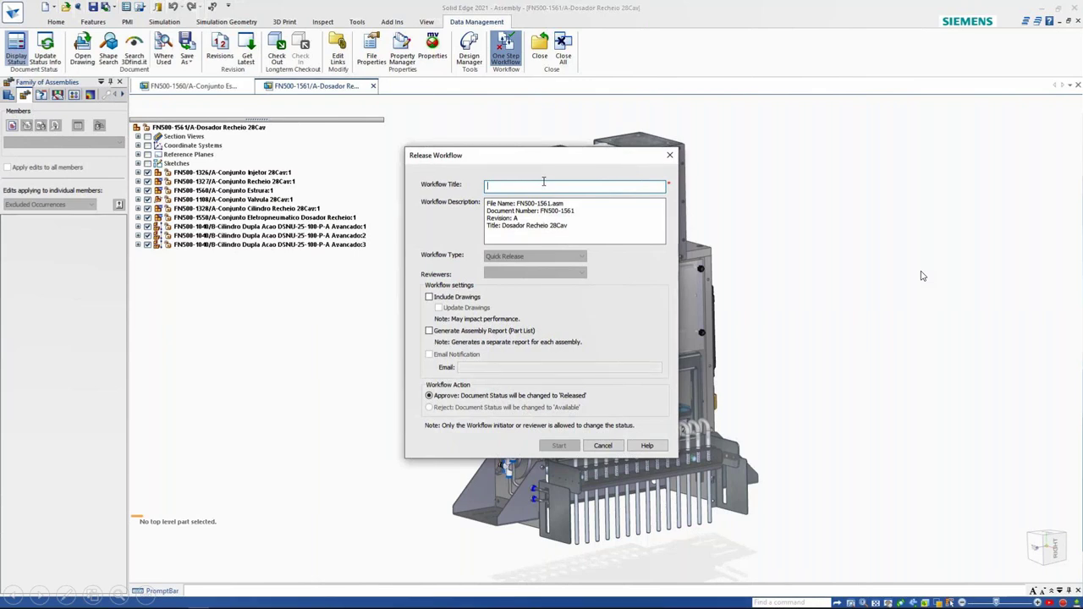
{"action": "left_click", "coordinate": [604, 446]}
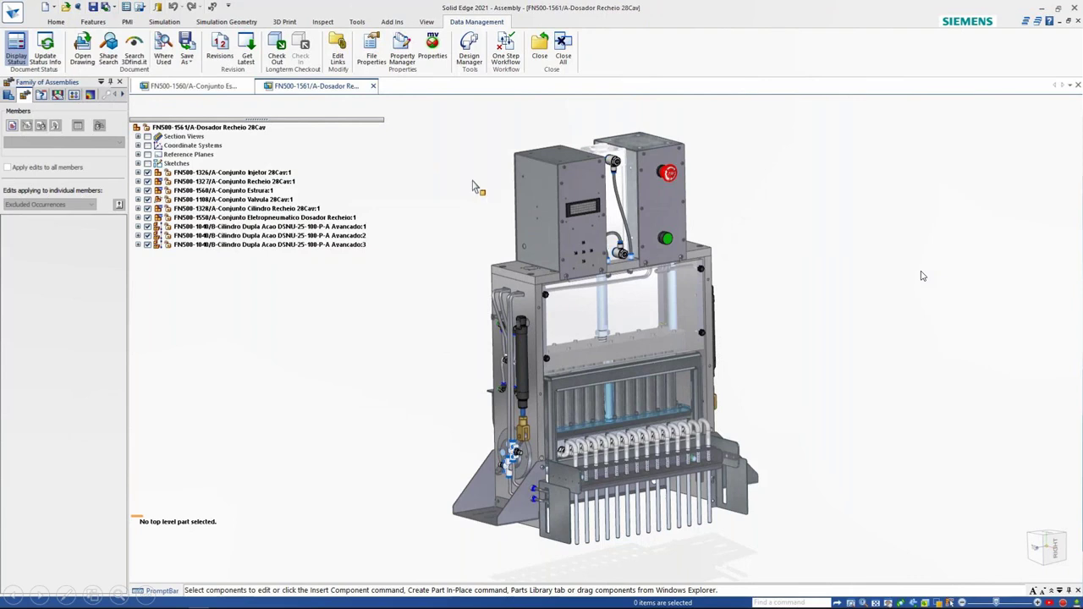
Step: Run Pack and Go on FN500-1561.asm, saving all files to a new folder FN500-1561 in Documents
{"action": "left_click", "coordinate": [17, 19]}
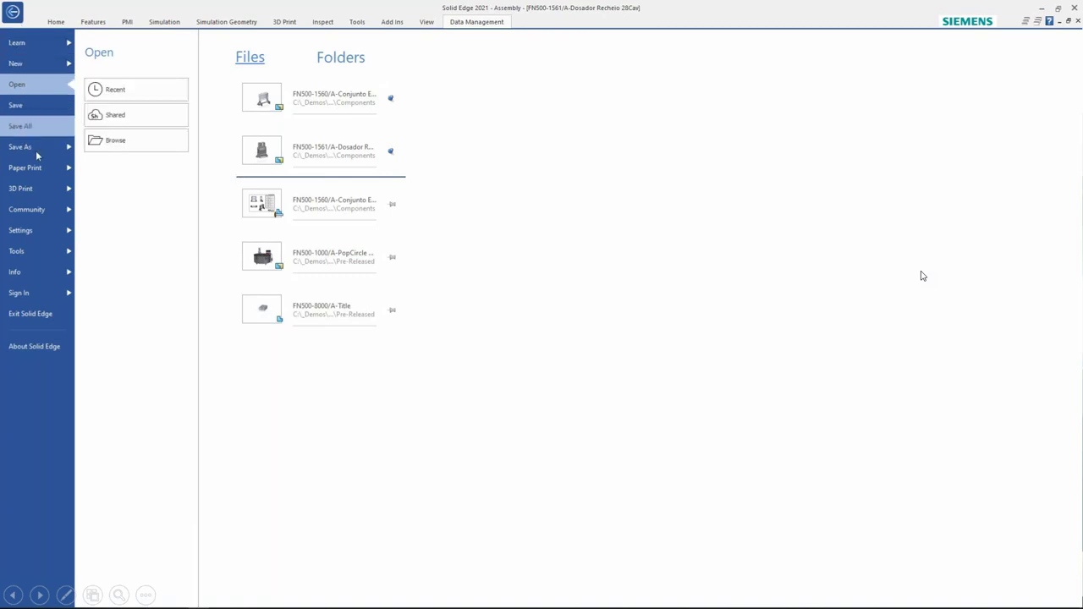
{"action": "left_click", "coordinate": [38, 202]}
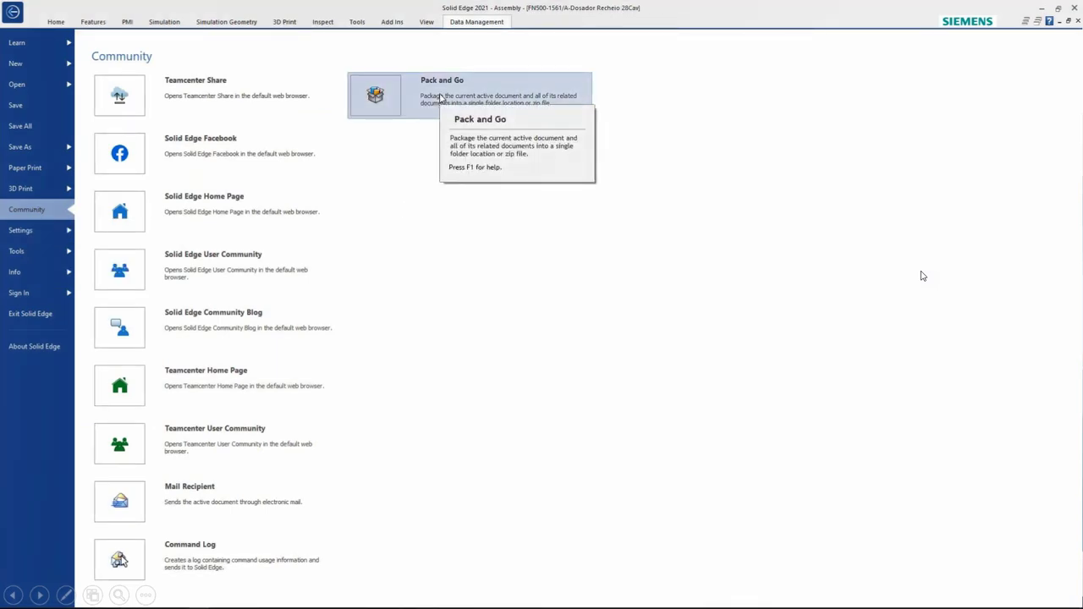
{"action": "left_click", "coordinate": [439, 97]}
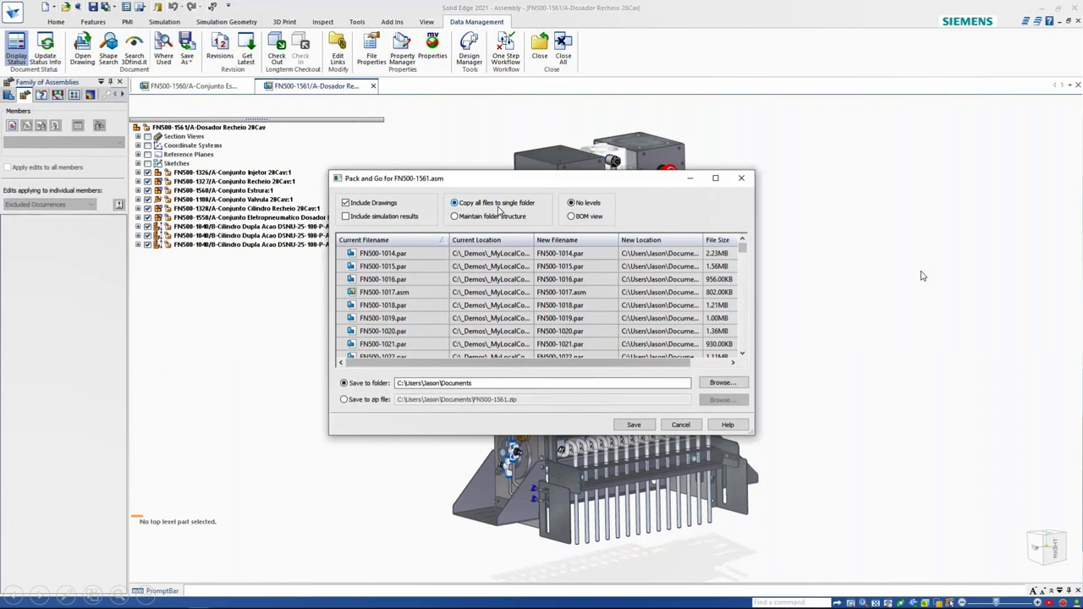
{"action": "left_click", "coordinate": [502, 386]}
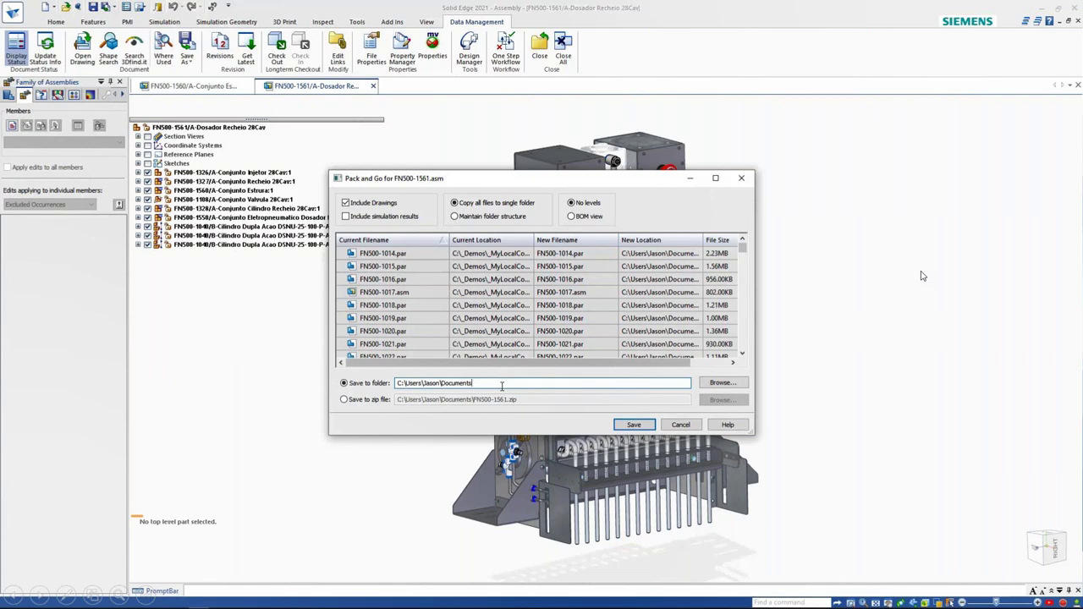
{"action": "left_click", "coordinate": [720, 385]}
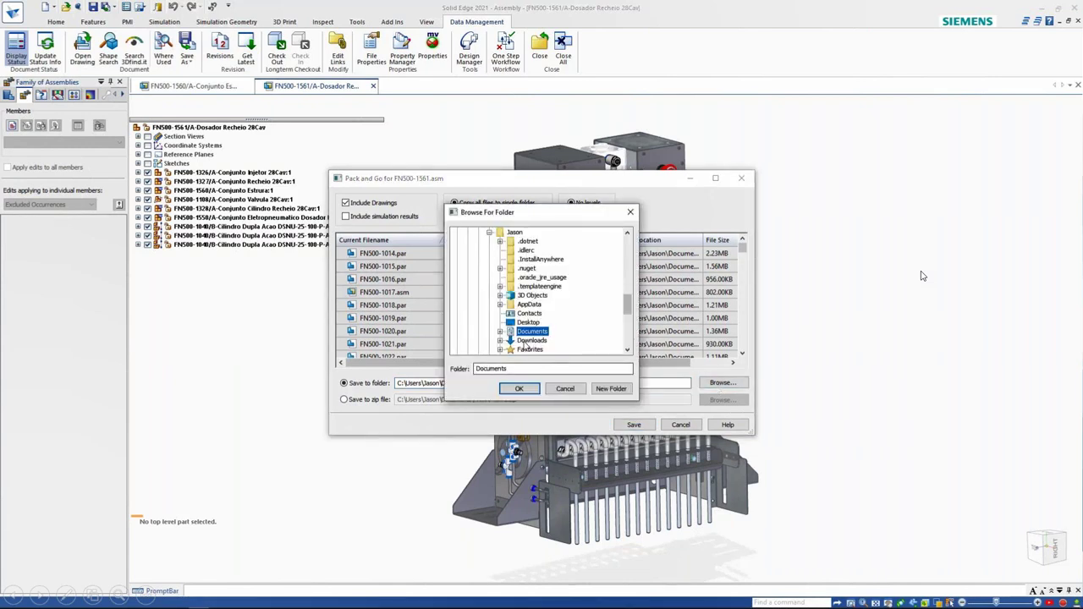
{"action": "double_click", "coordinate": [529, 332]}
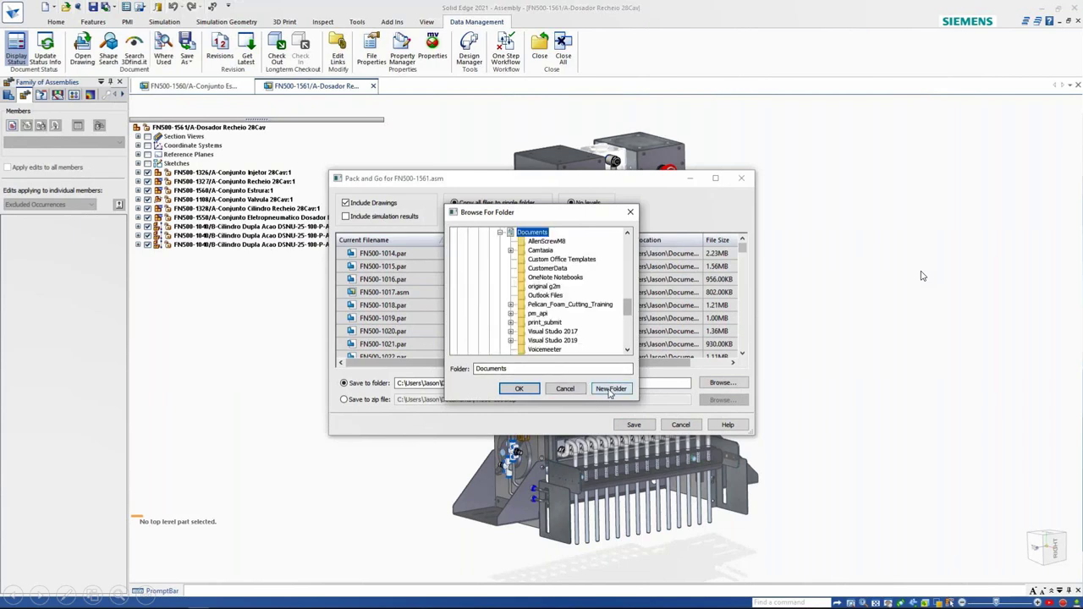
{"action": "left_click", "coordinate": [610, 389]}
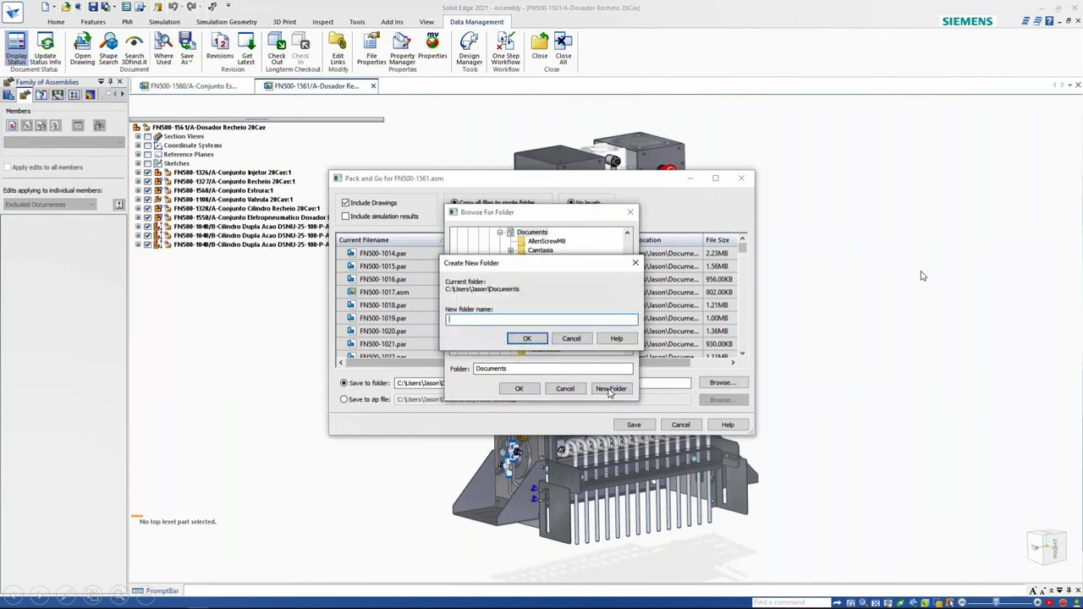
{"action": "type", "text": "FN500-1561"}
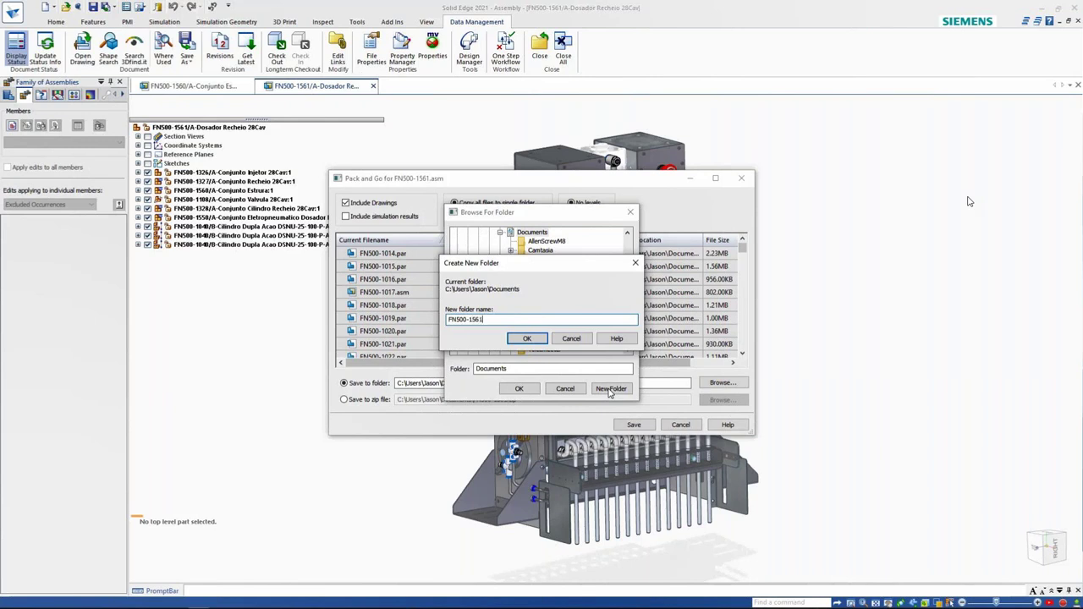
{"action": "left_click", "coordinate": [526, 339]}
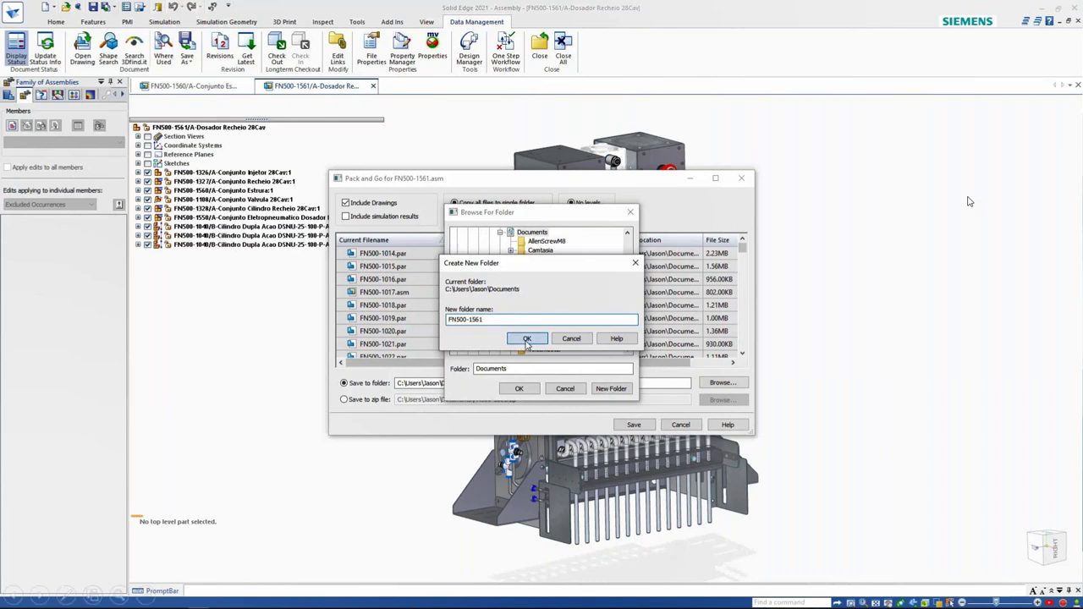
{"action": "left_click", "coordinate": [532, 389]}
{"action": "left_click", "coordinate": [633, 425]}
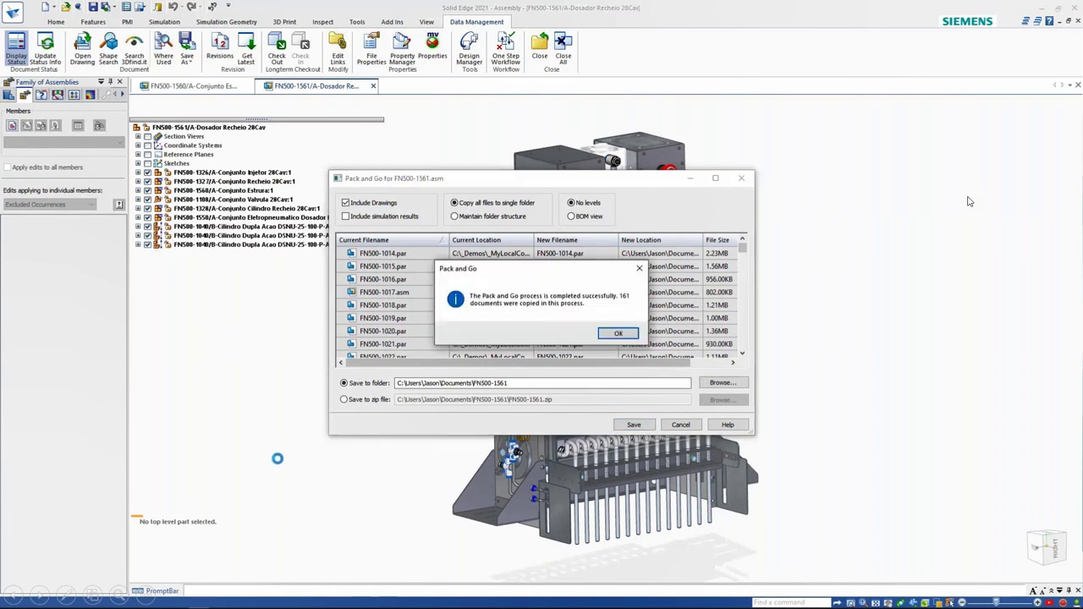
{"action": "left_click", "coordinate": [618, 335]}
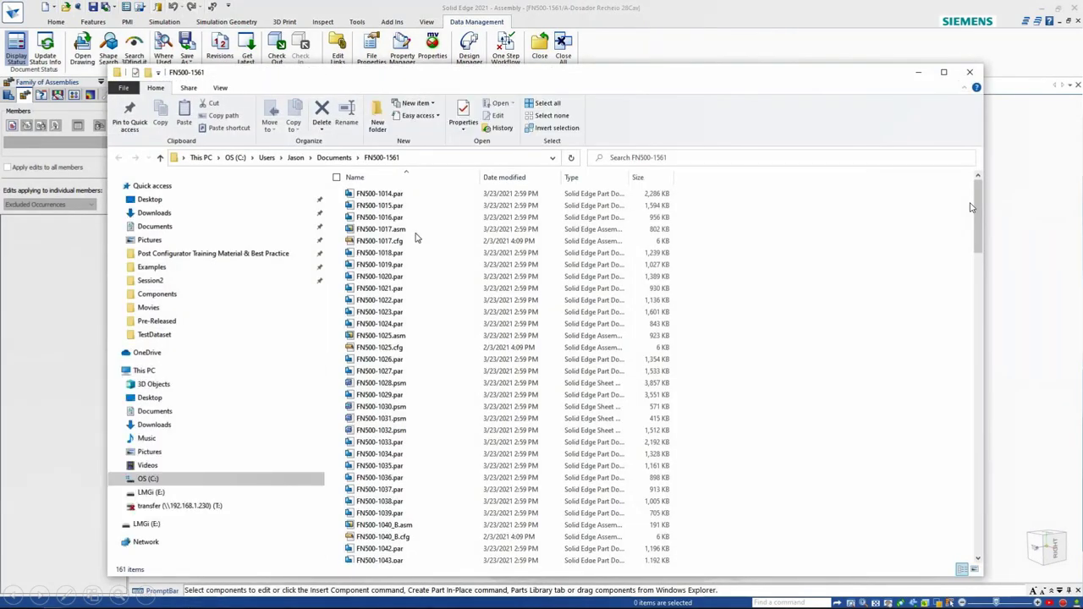
Step: Browse the packed files in the FN500-1561 folder as large icons in File Explorer
{"action": "left_click", "coordinate": [379, 277]}
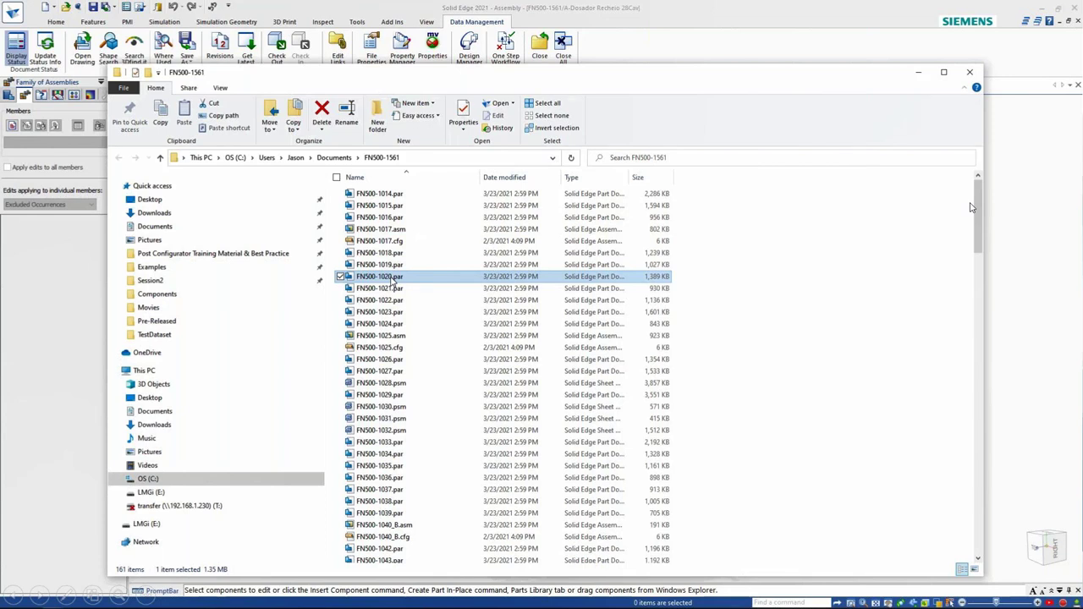
{"action": "left_click", "coordinate": [221, 89]}
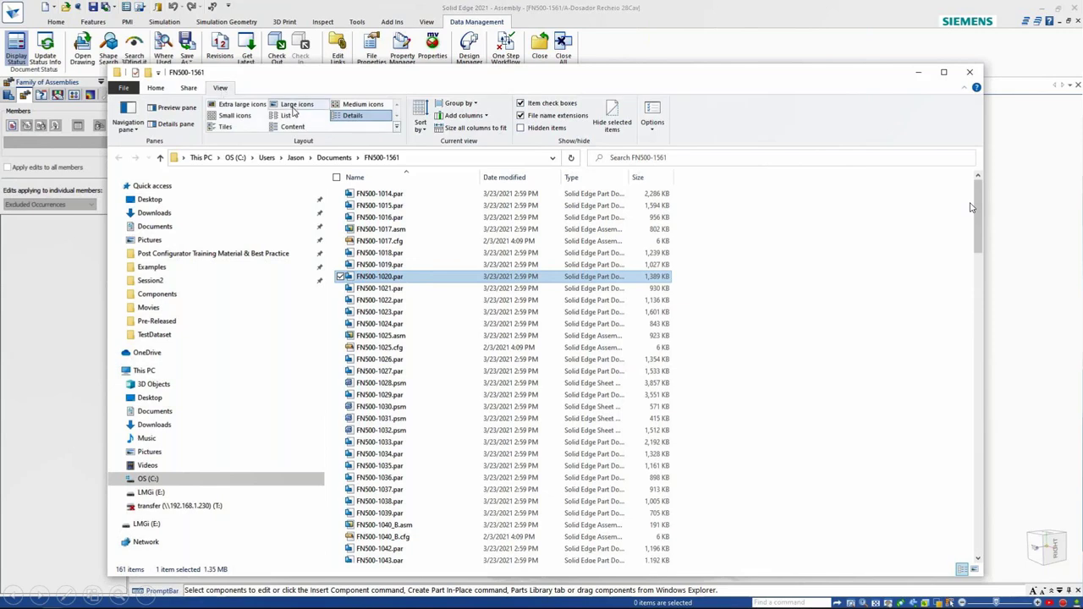
{"action": "left_click", "coordinate": [295, 105]}
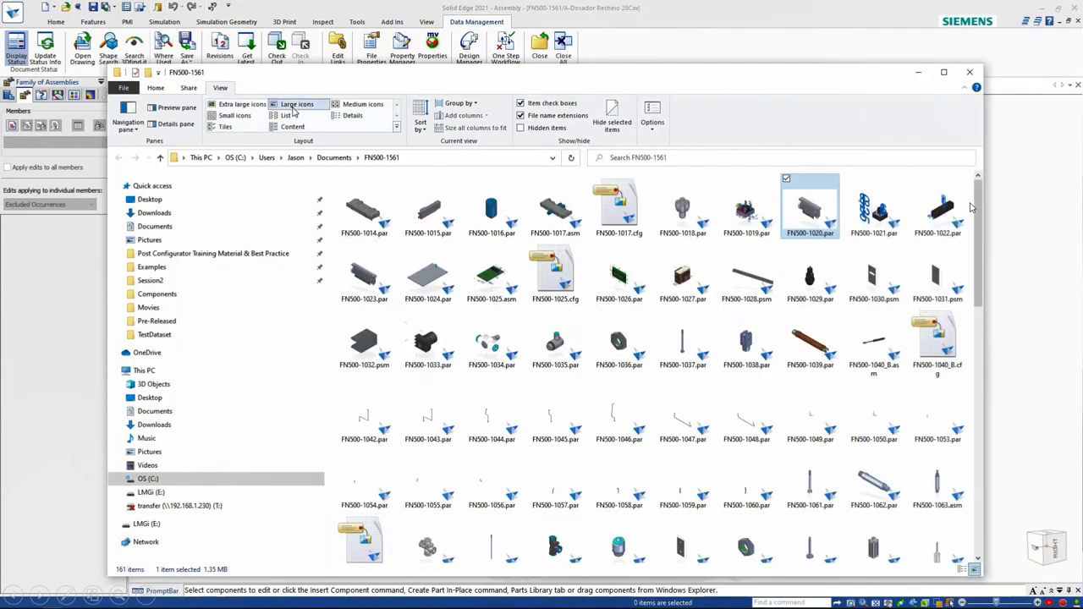
{"action": "left_click", "coordinate": [291, 115]}
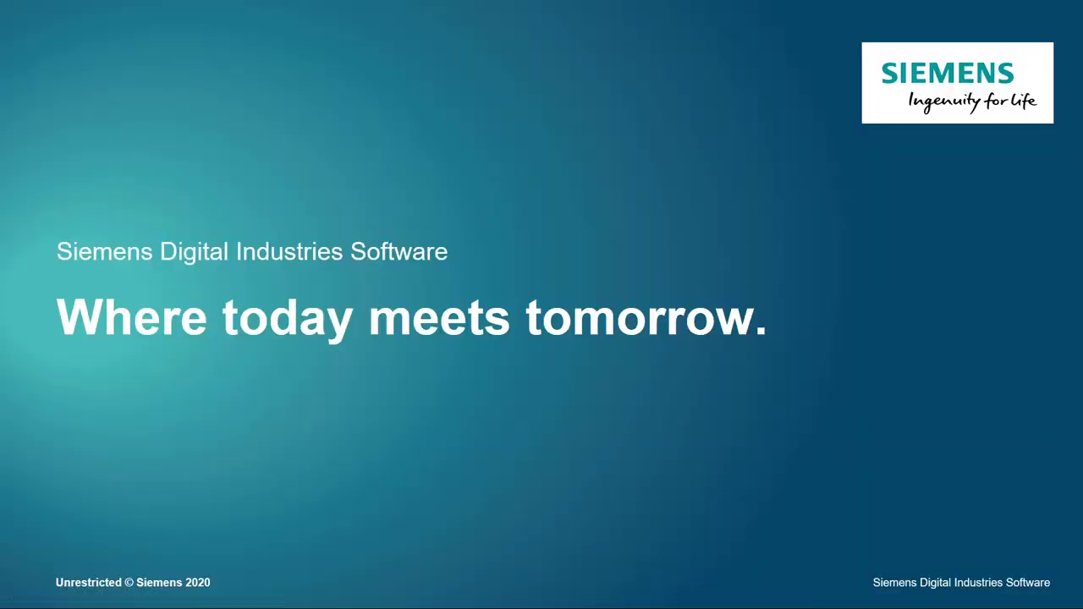
{"action": "key", "text": "Right"}
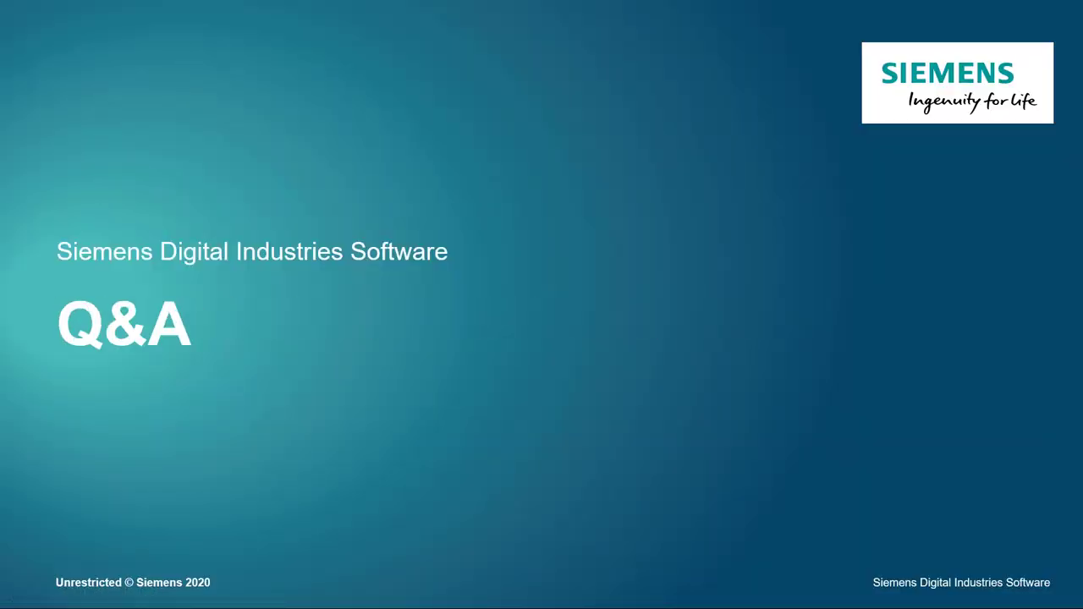